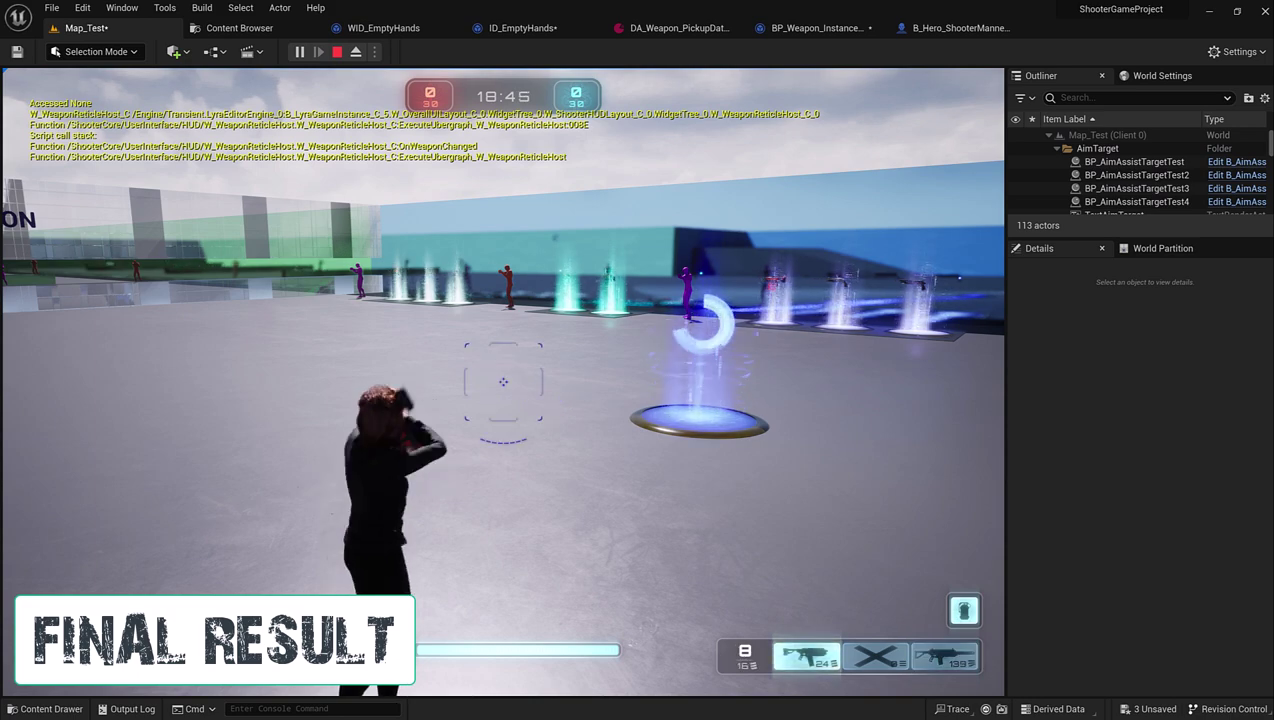
Switch the playing character to the empty-hands slot with the 2 key.
key(2)
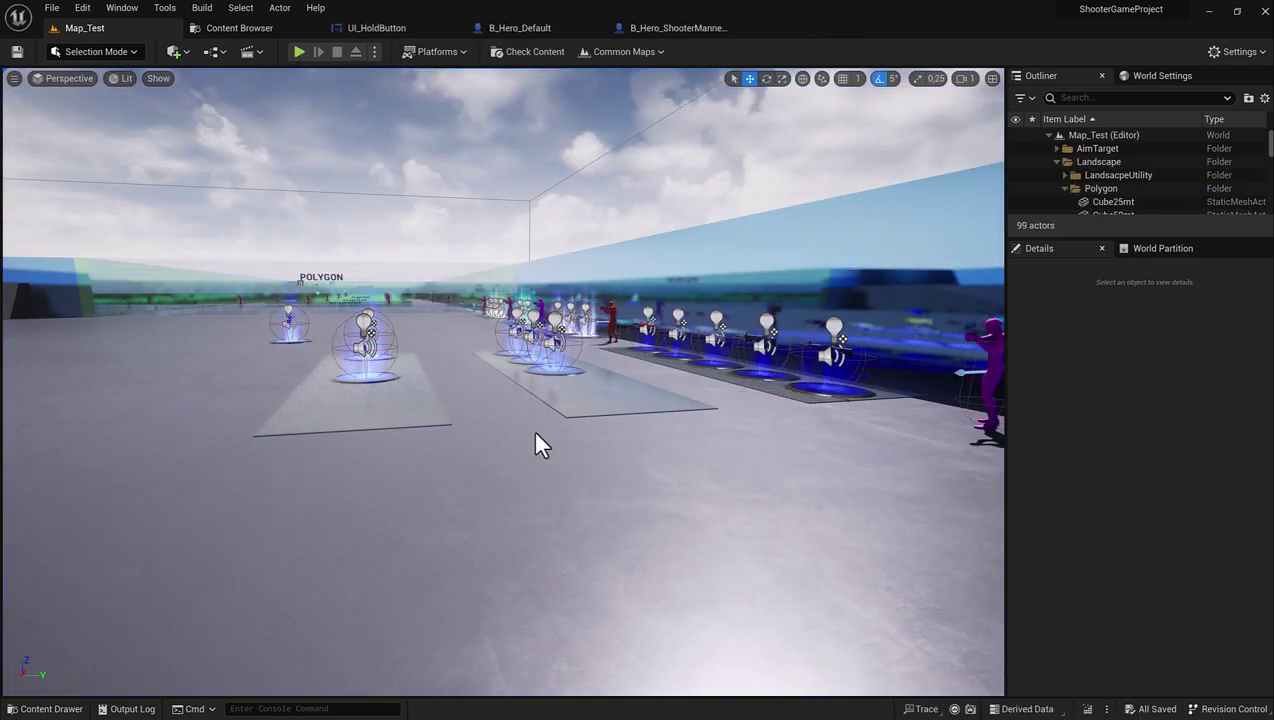
Start Play-In-Editor, drop the pistol with X, and grab a rifle from a weapon pad.
click(298, 51)
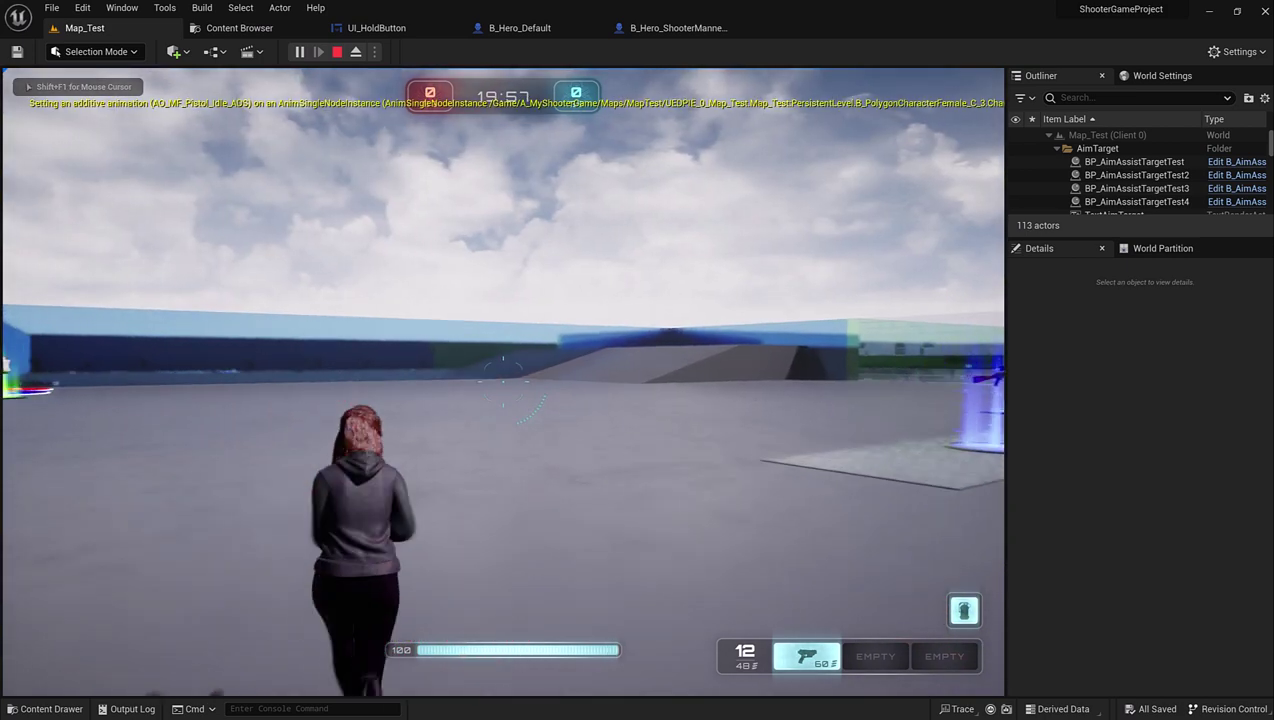
key(x)
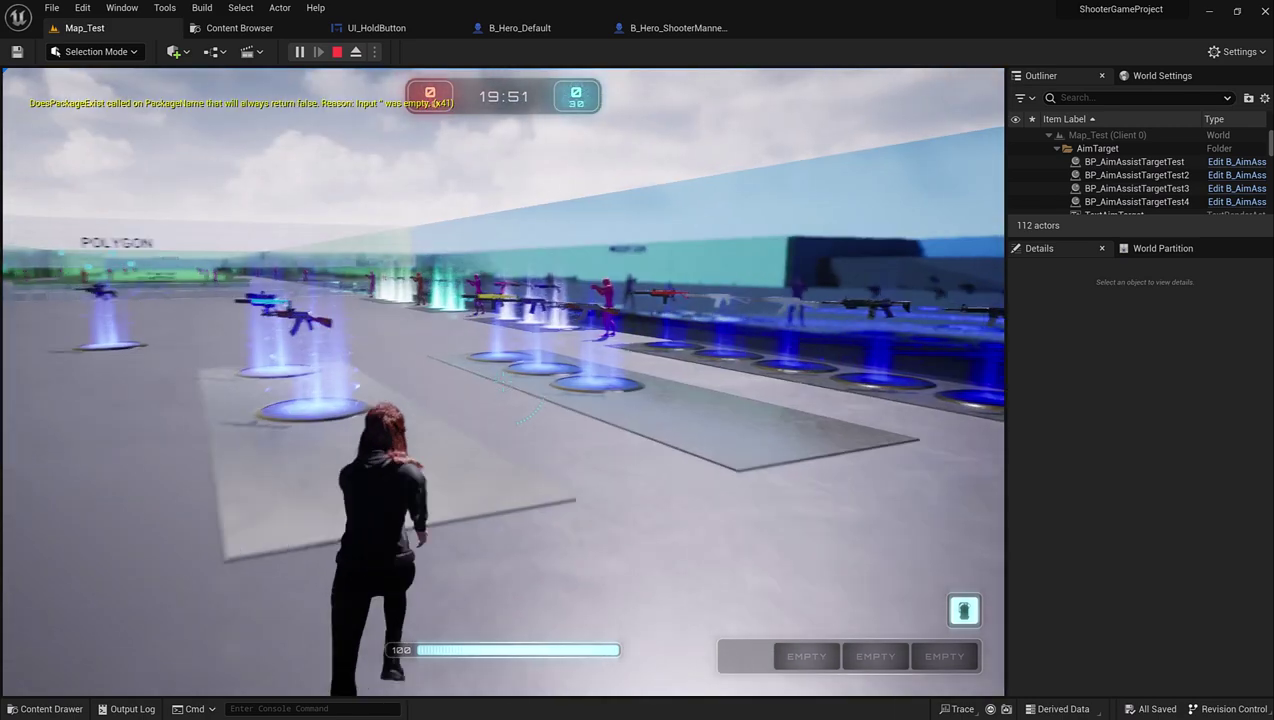
key(w)
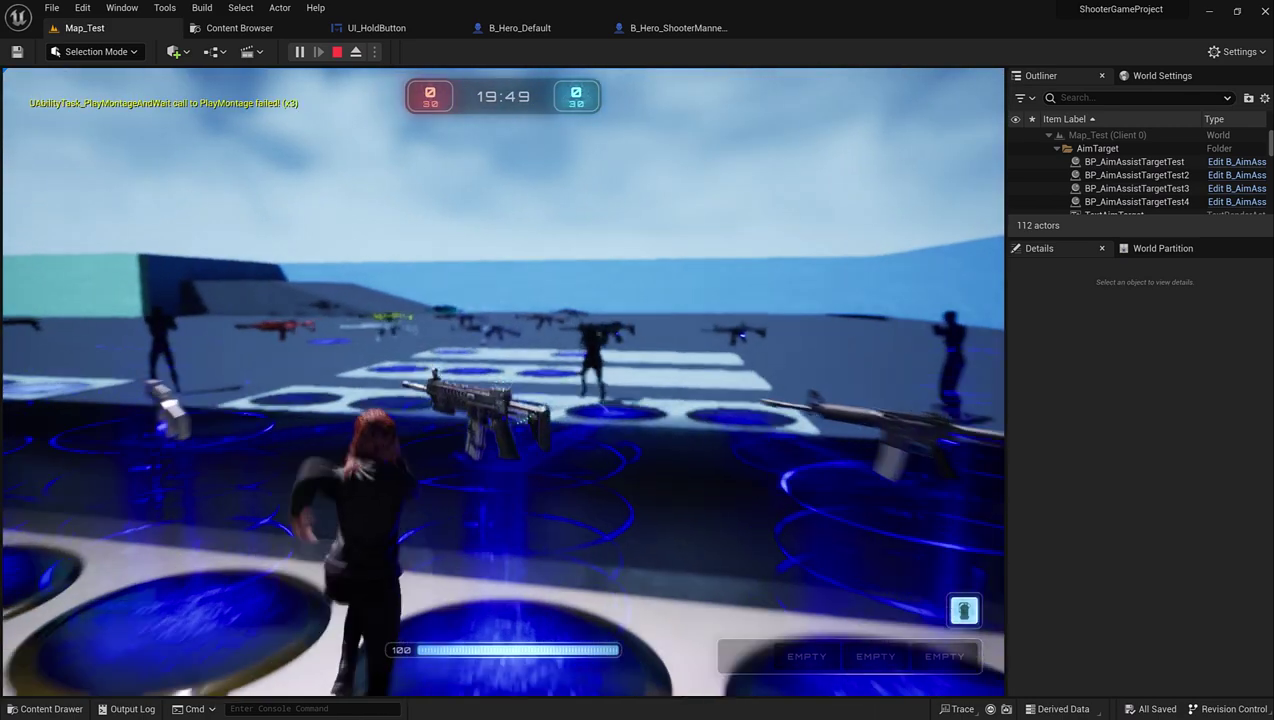
key(w)
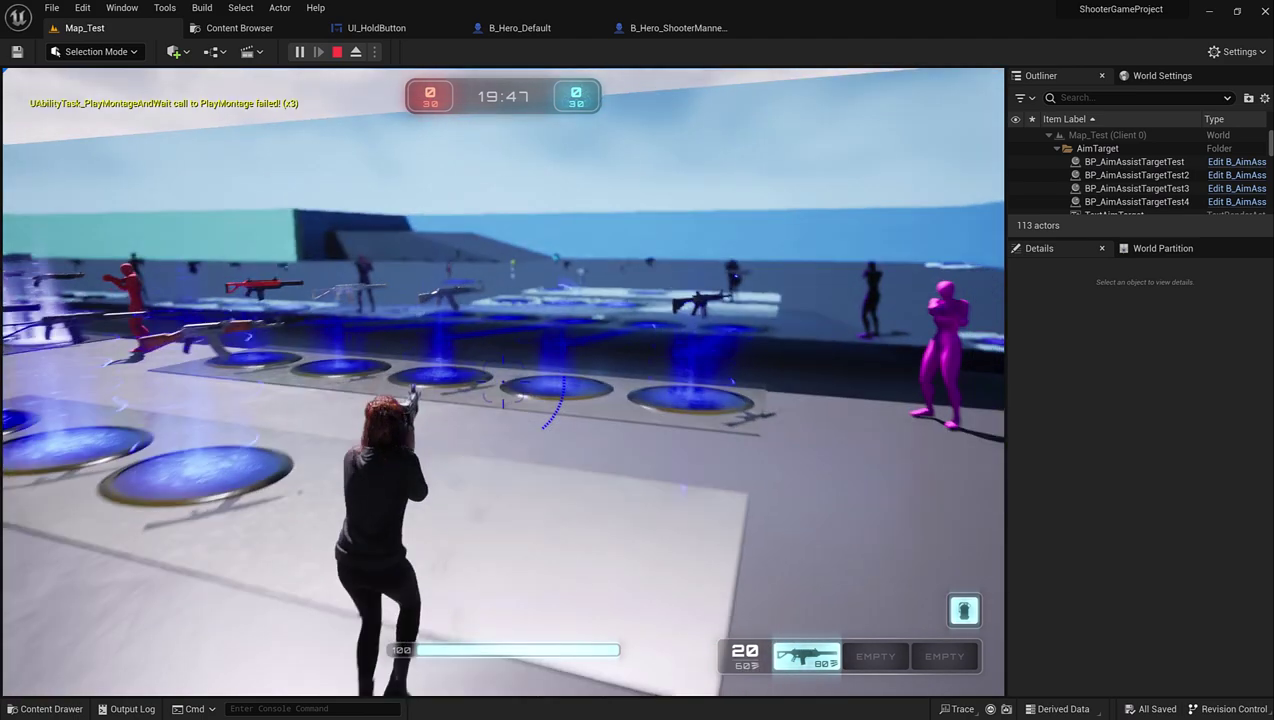
key(w)
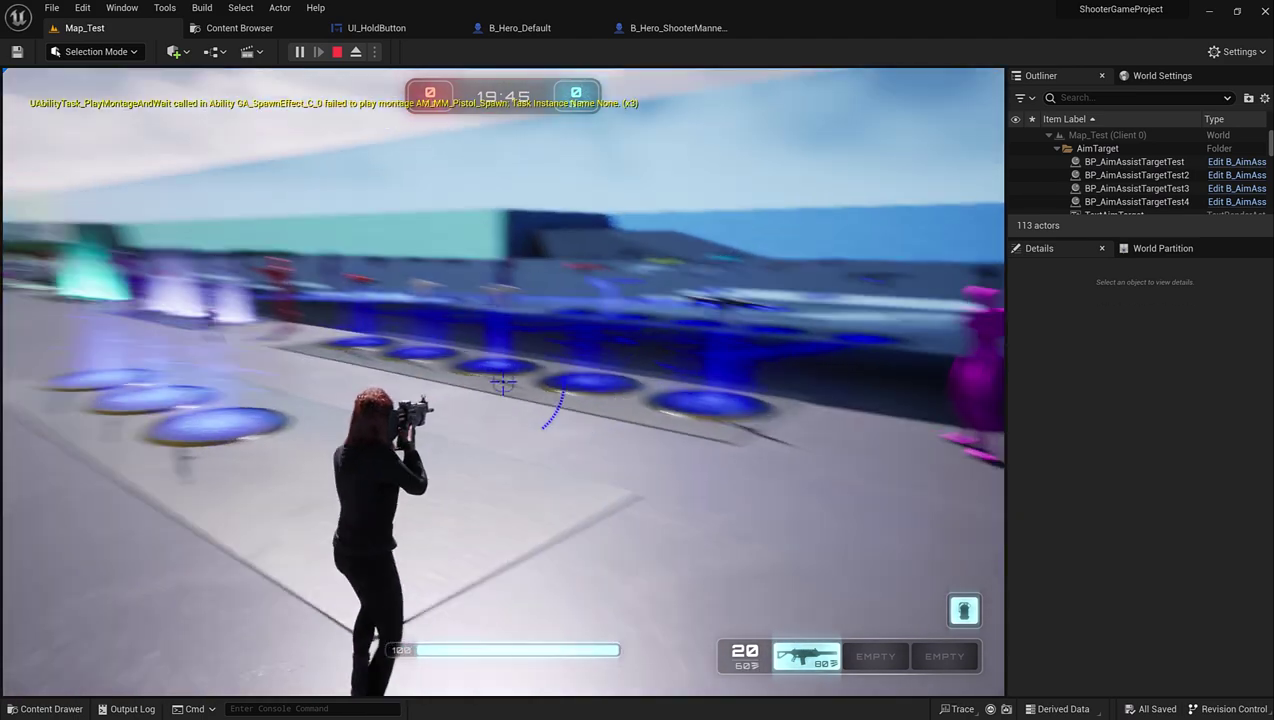
key(w)
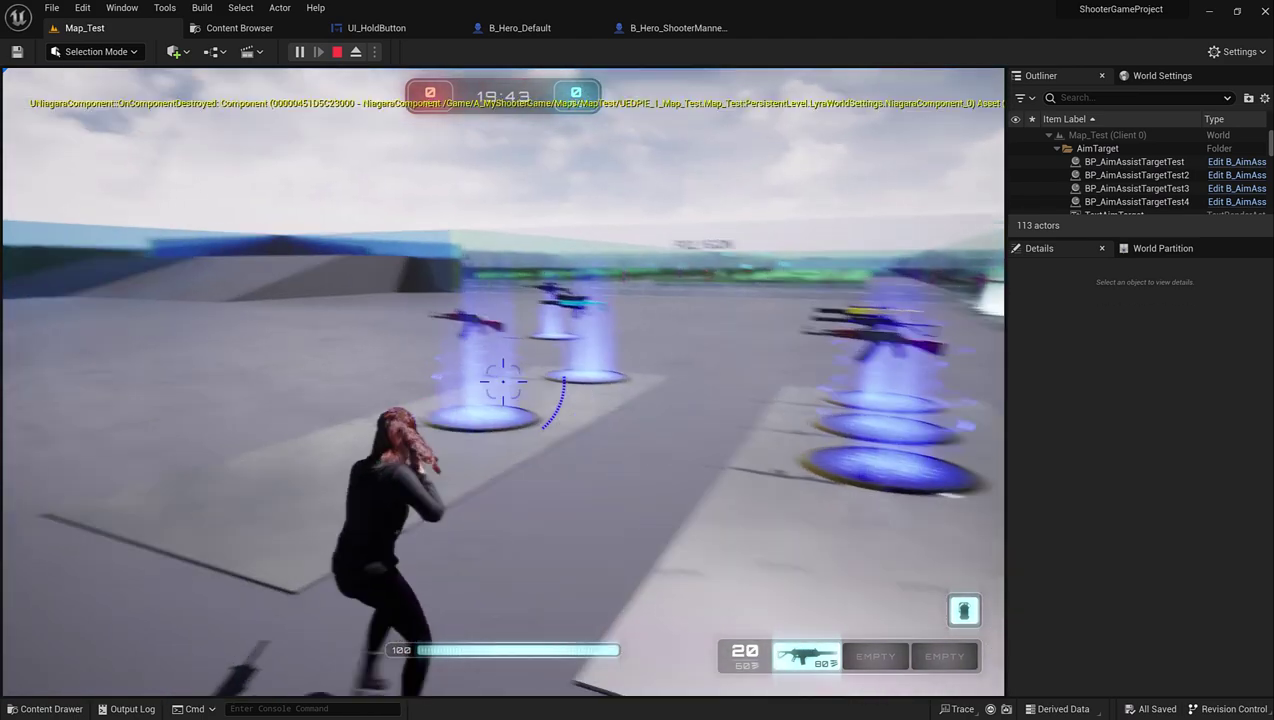
Run toward the targets aiming the rifle, then stop the play session from the pause menu.
key(w)
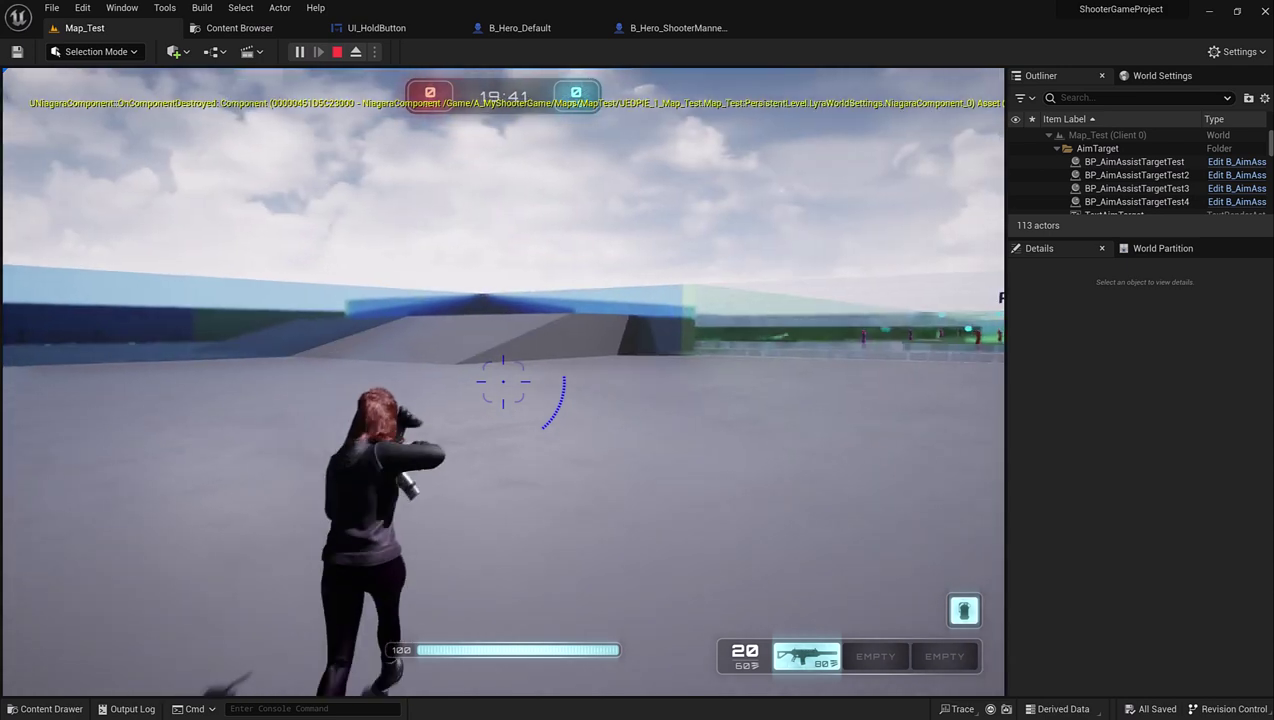
key(w)
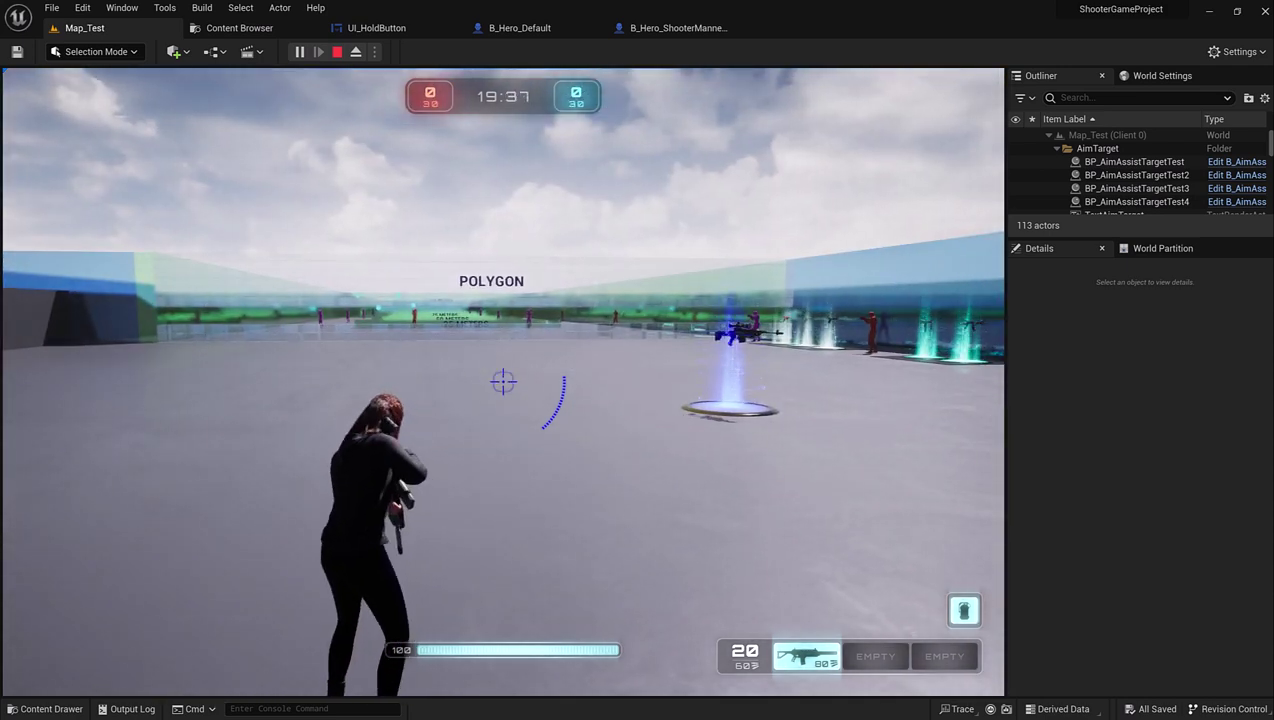
key(w)
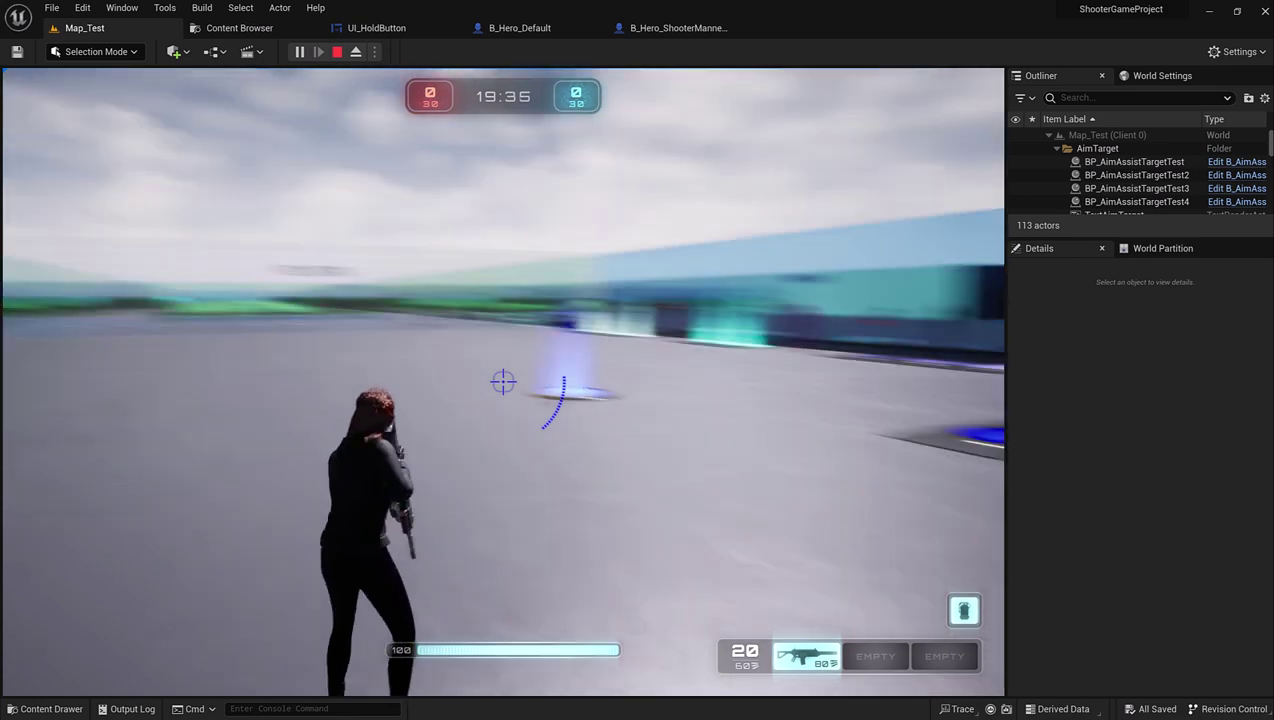
key(w)
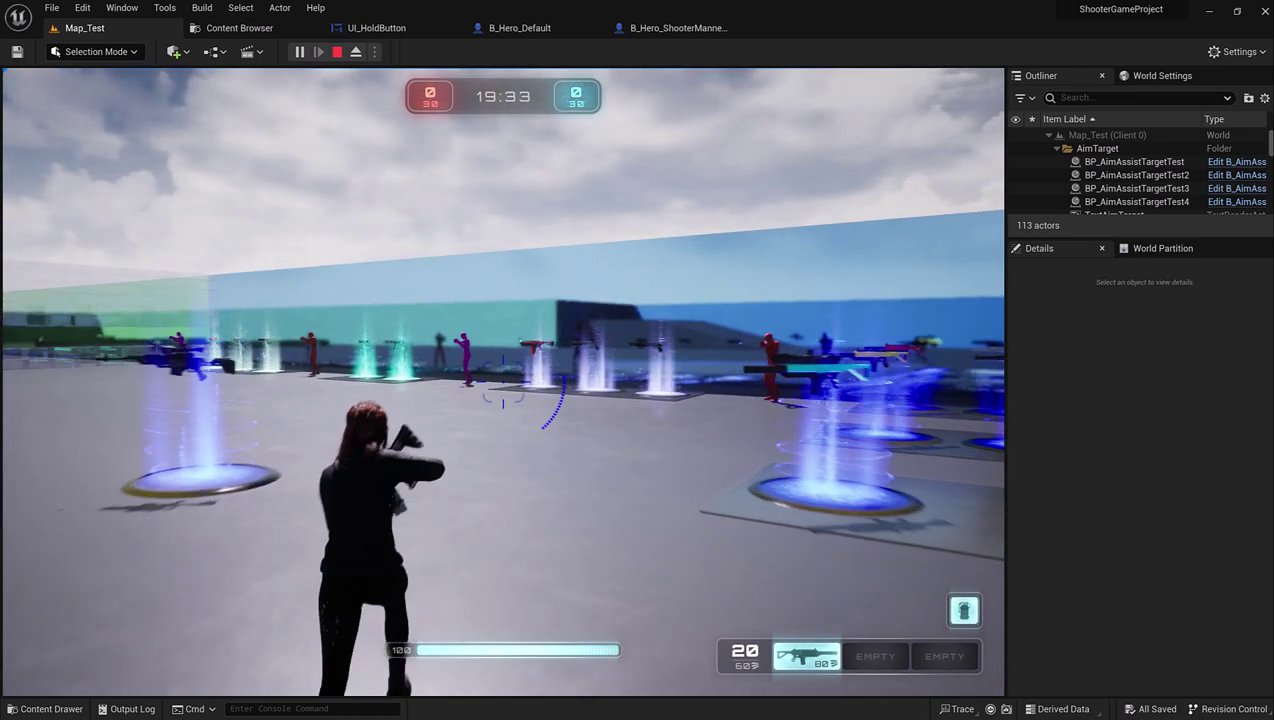
key(w)
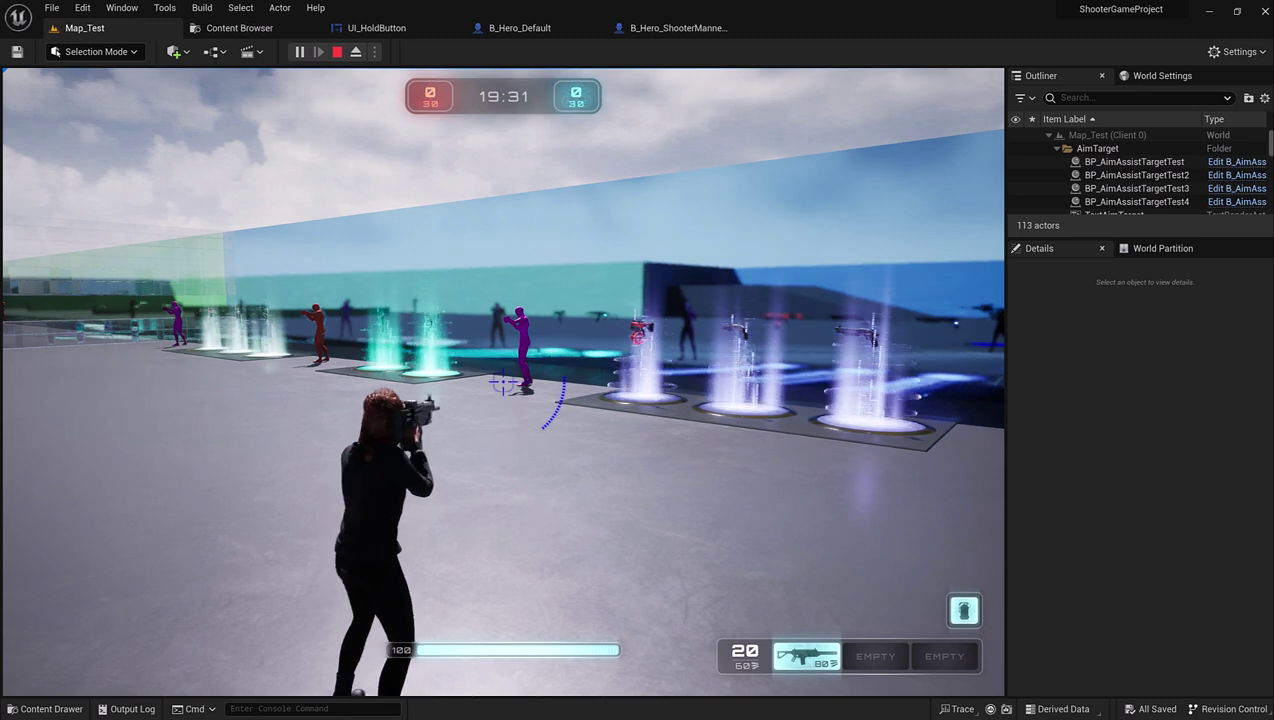
key(w)
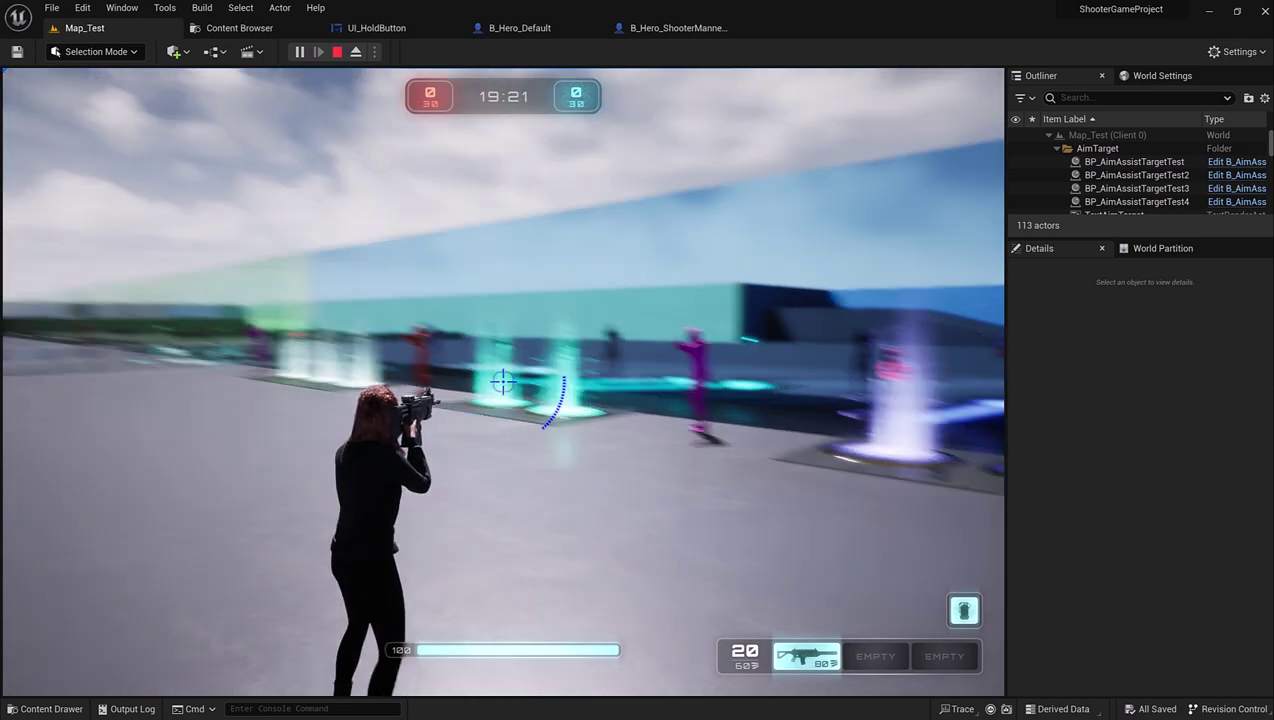
key(Escape)
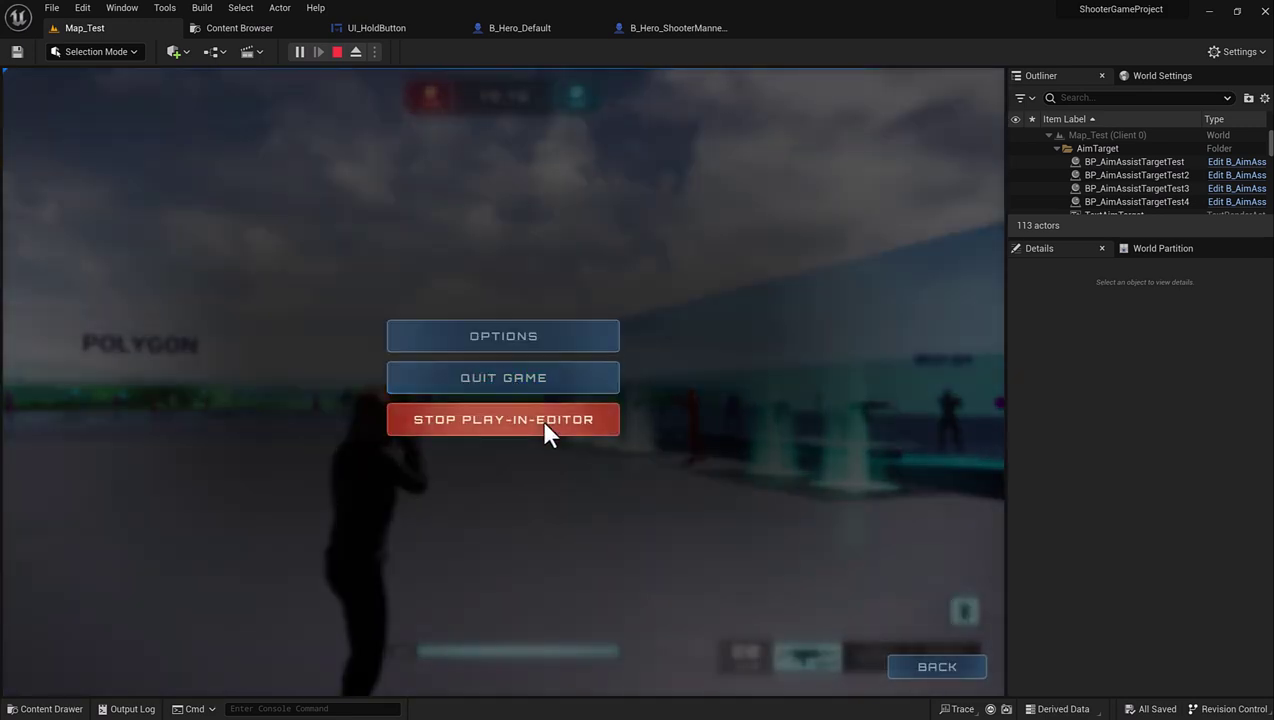
click(540, 420)
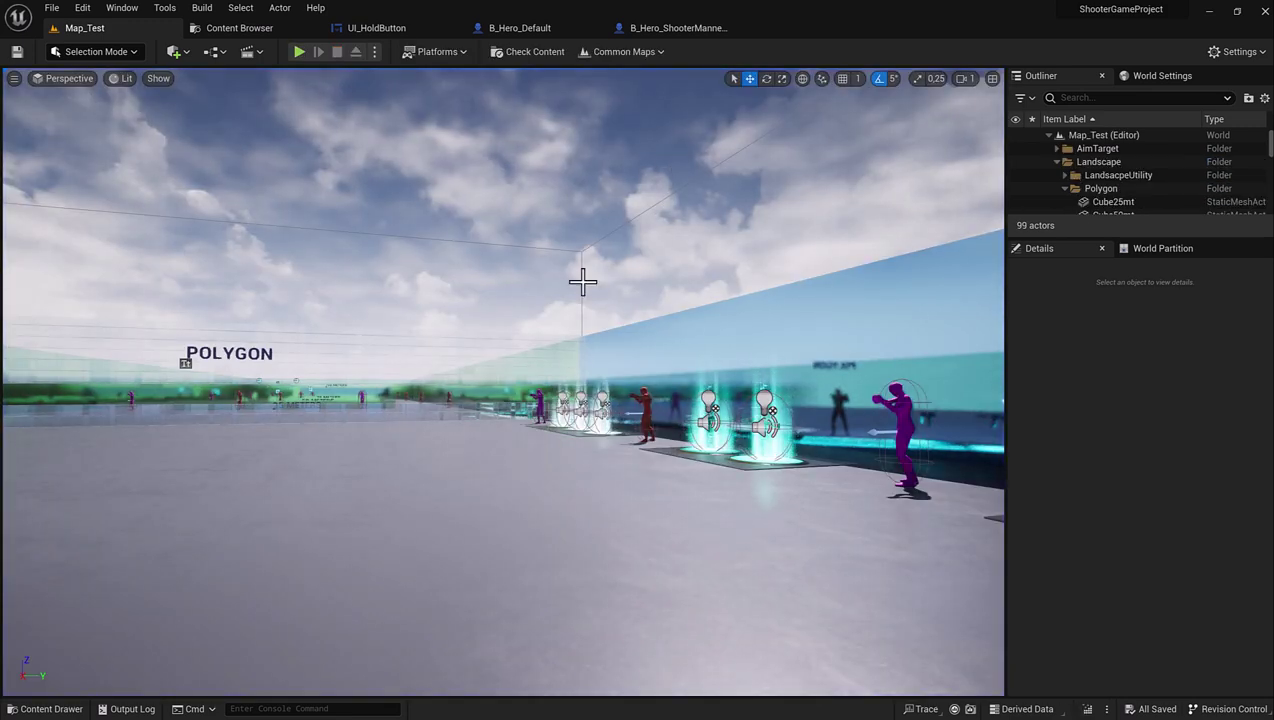
Open B_Hero_ShooterMannequin and pan its Event Graph to the upper comment blocks.
click(657, 34)
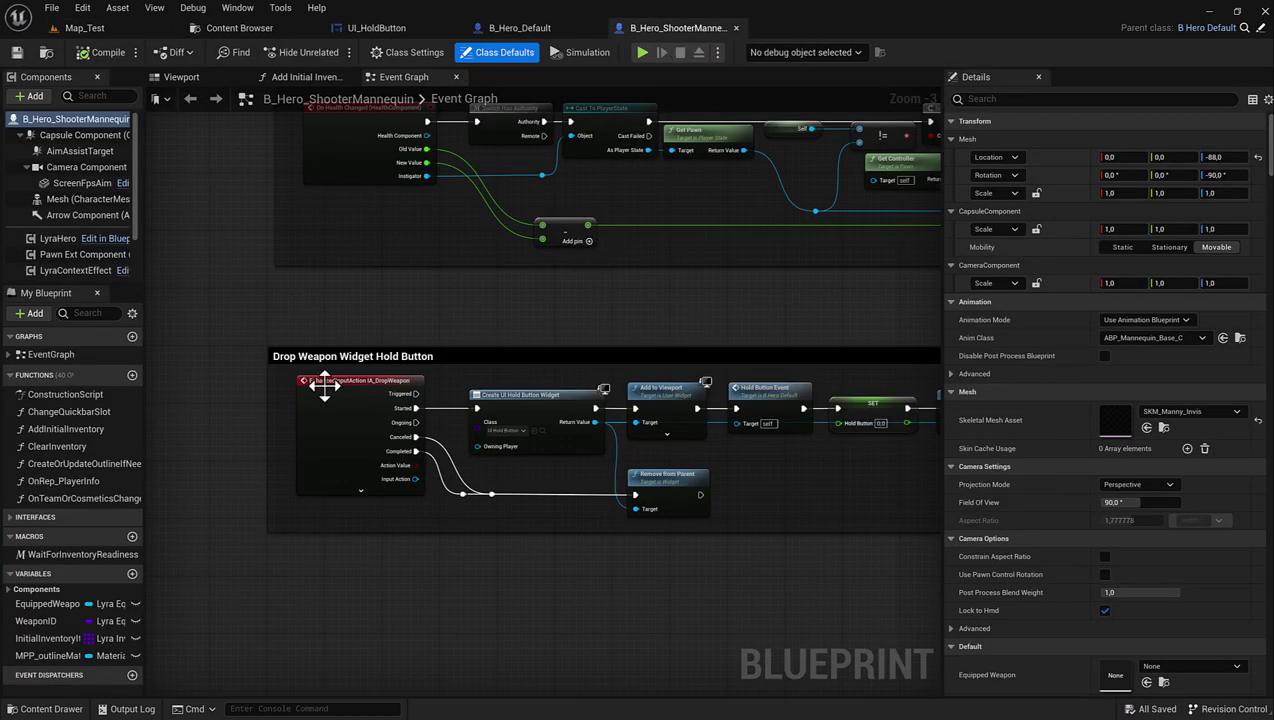
scroll(323, 394, down, 2)
right_drag(276, 205, 266, 140)
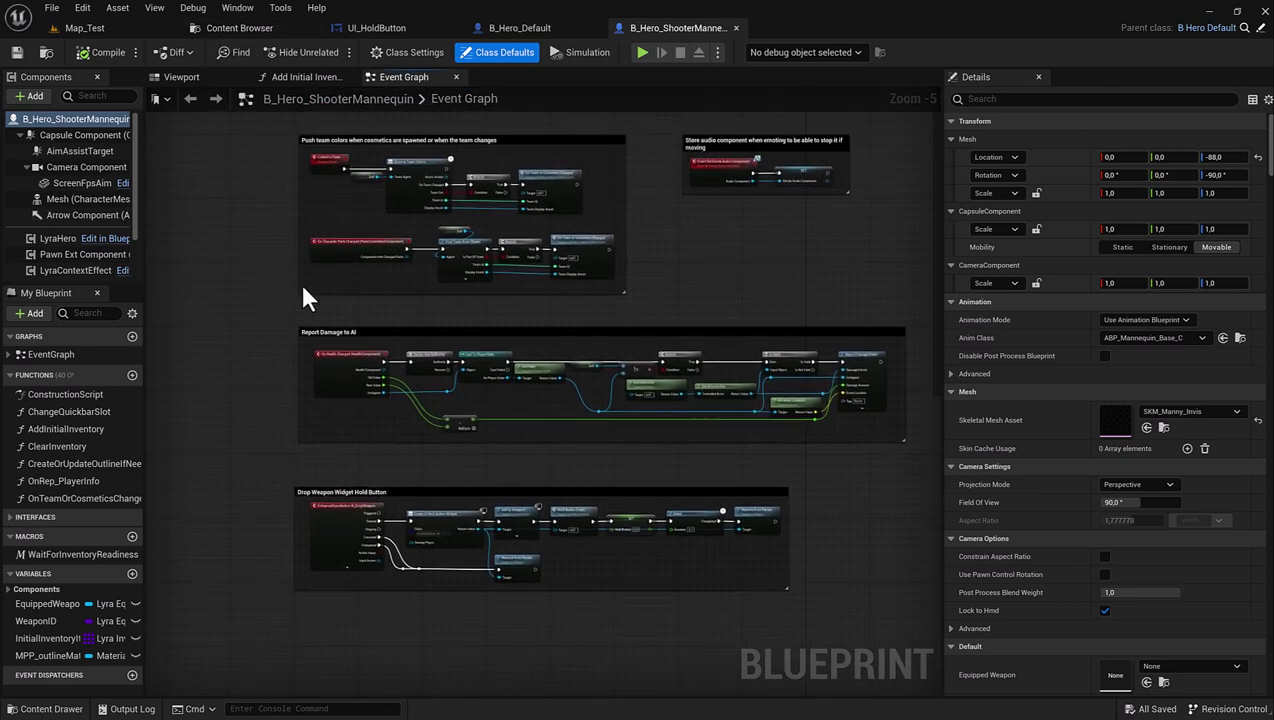
mouse_move(301, 283)
right_down()
mouse_move(341, 323)
mouse_move(322, 271)
right_up()
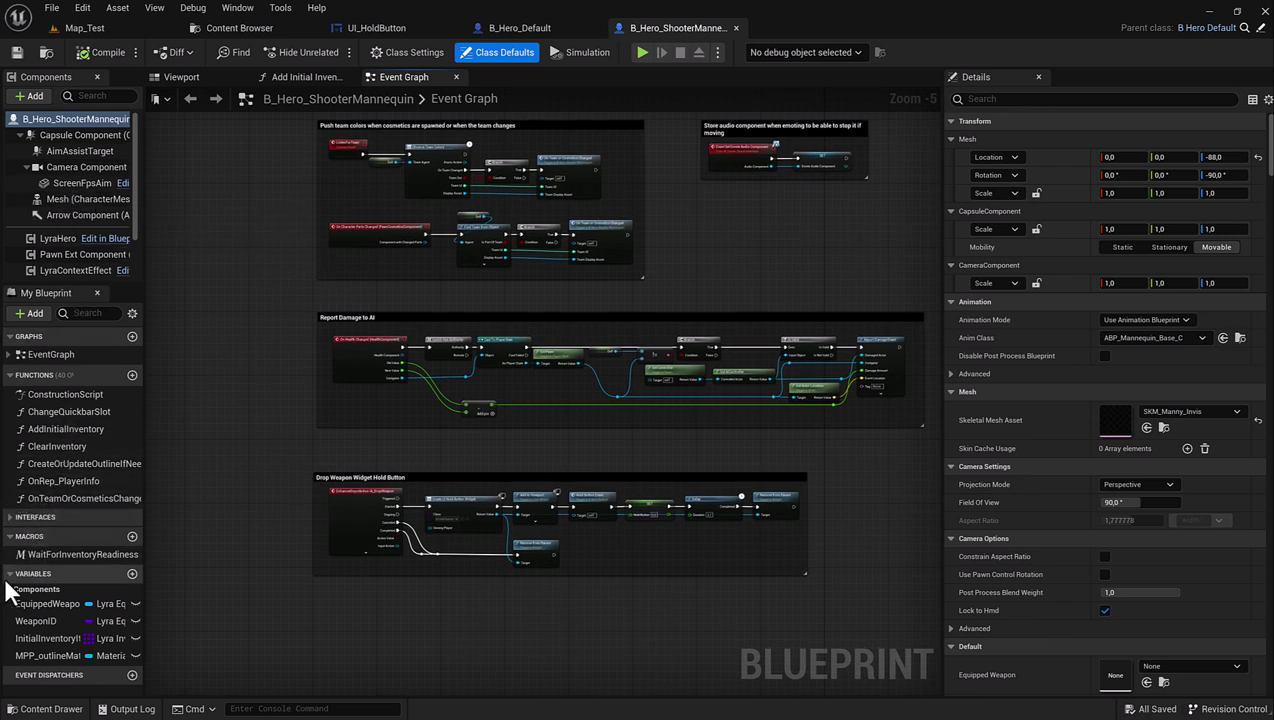
Check the WeaponID and expanded InitialInventoryItems defaults, then open the Add Initial Inventory graph.
click(39, 620)
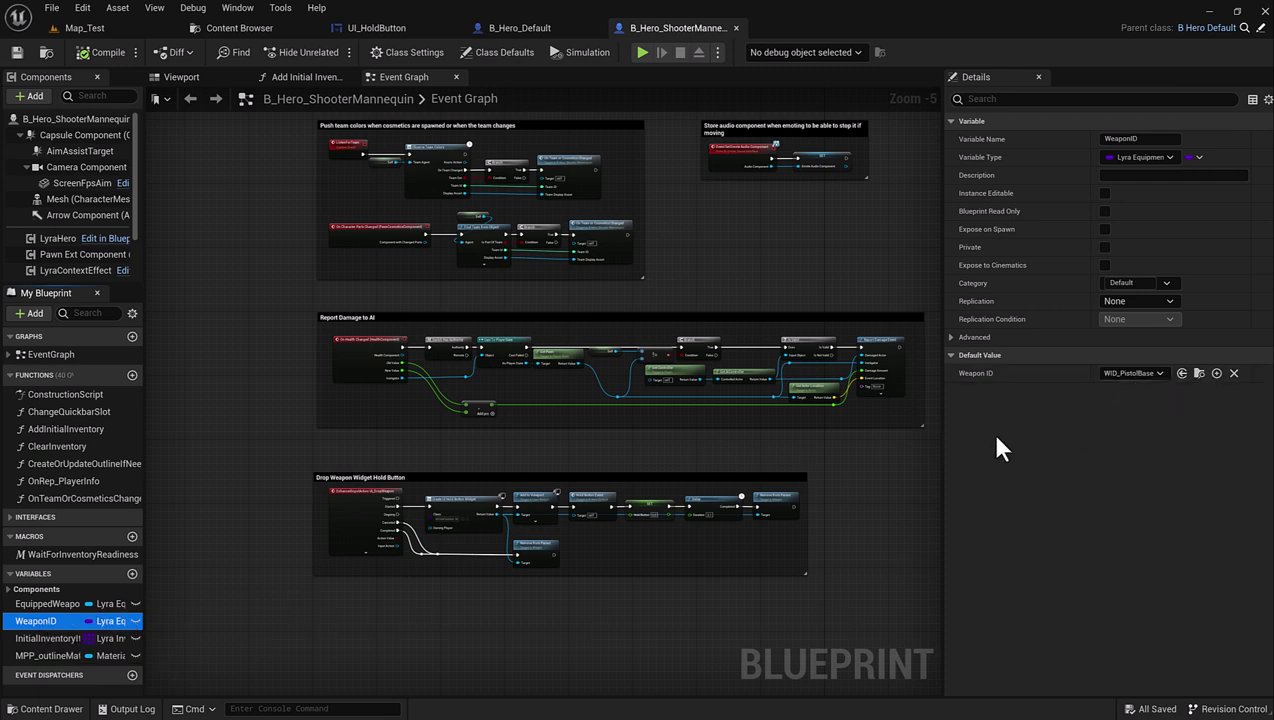
click(32, 638)
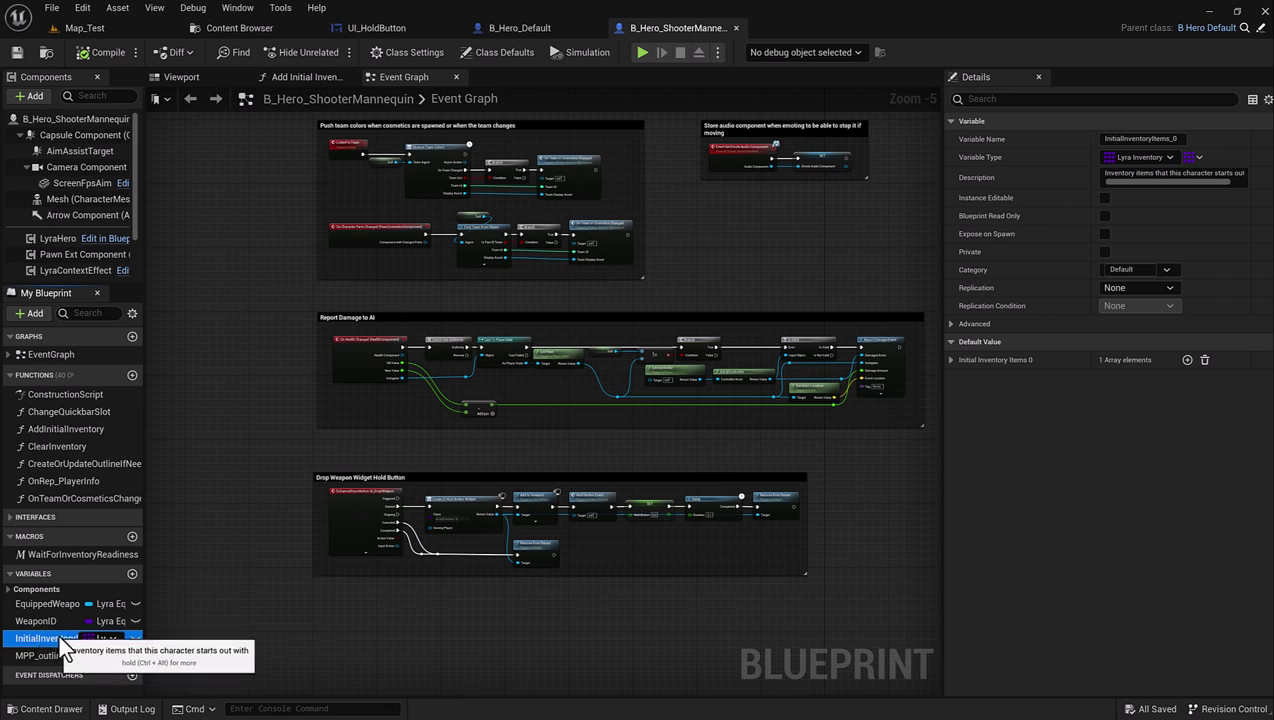
click(951, 360)
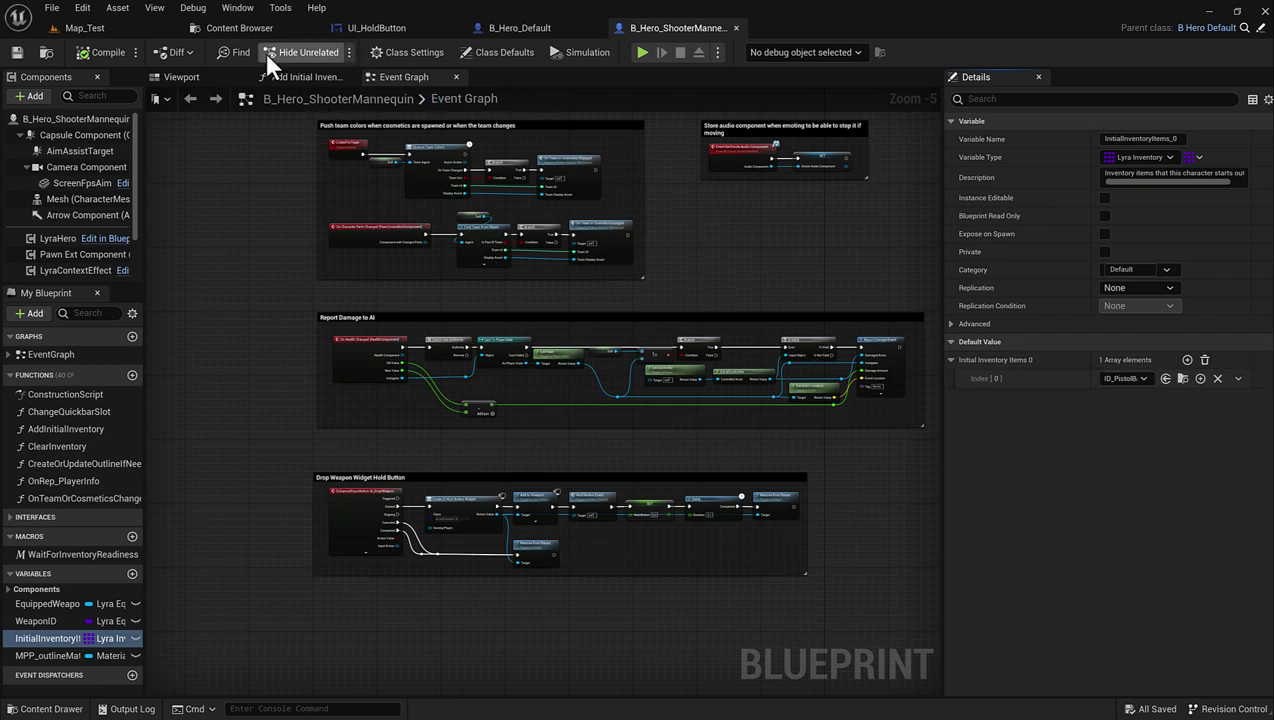
click(295, 78)
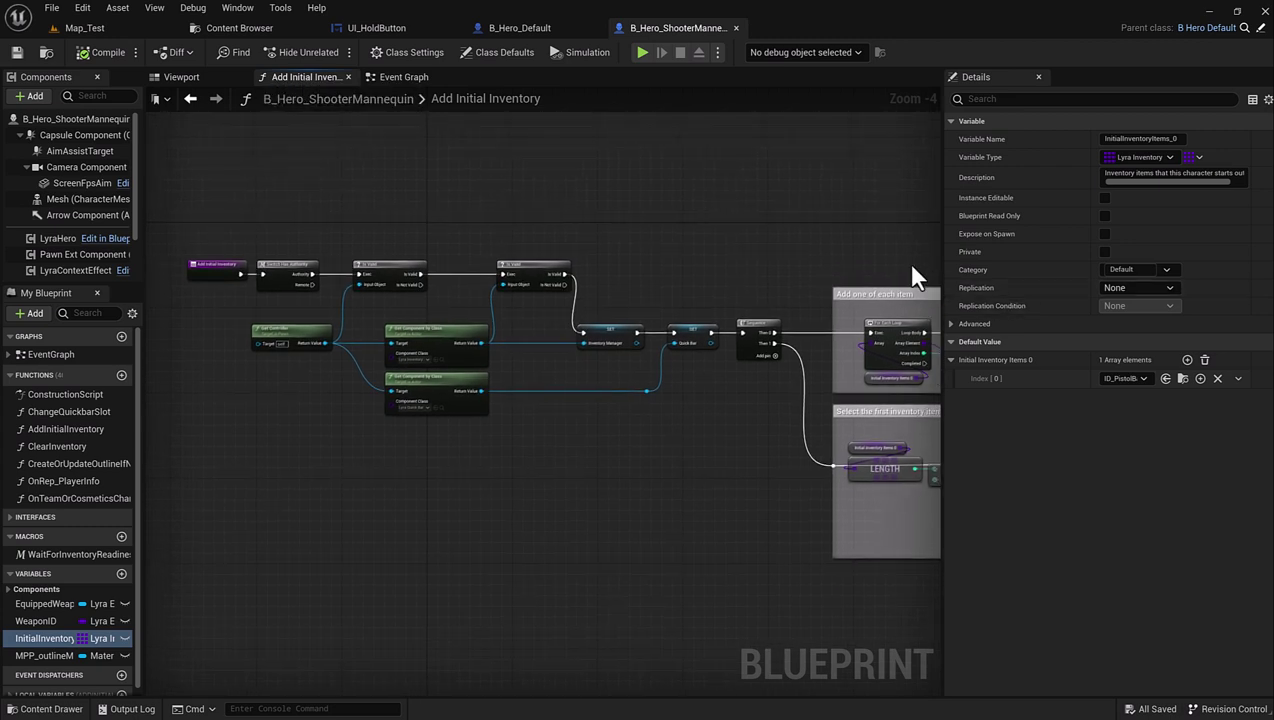
Zoom to the For Each Loop and read the Initial Inventory Items getter's value, ID_PistolBase.
drag(941, 262, 1166, 259)
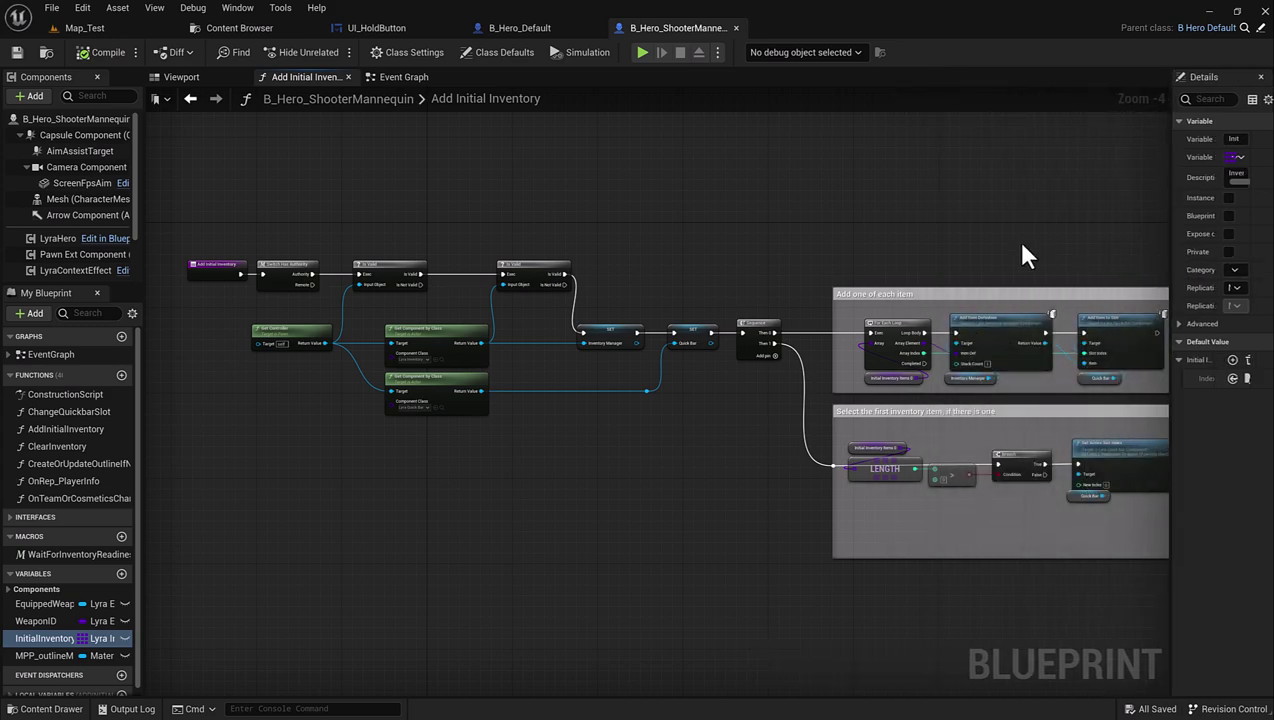
right_drag(1021, 250, 781, 229)
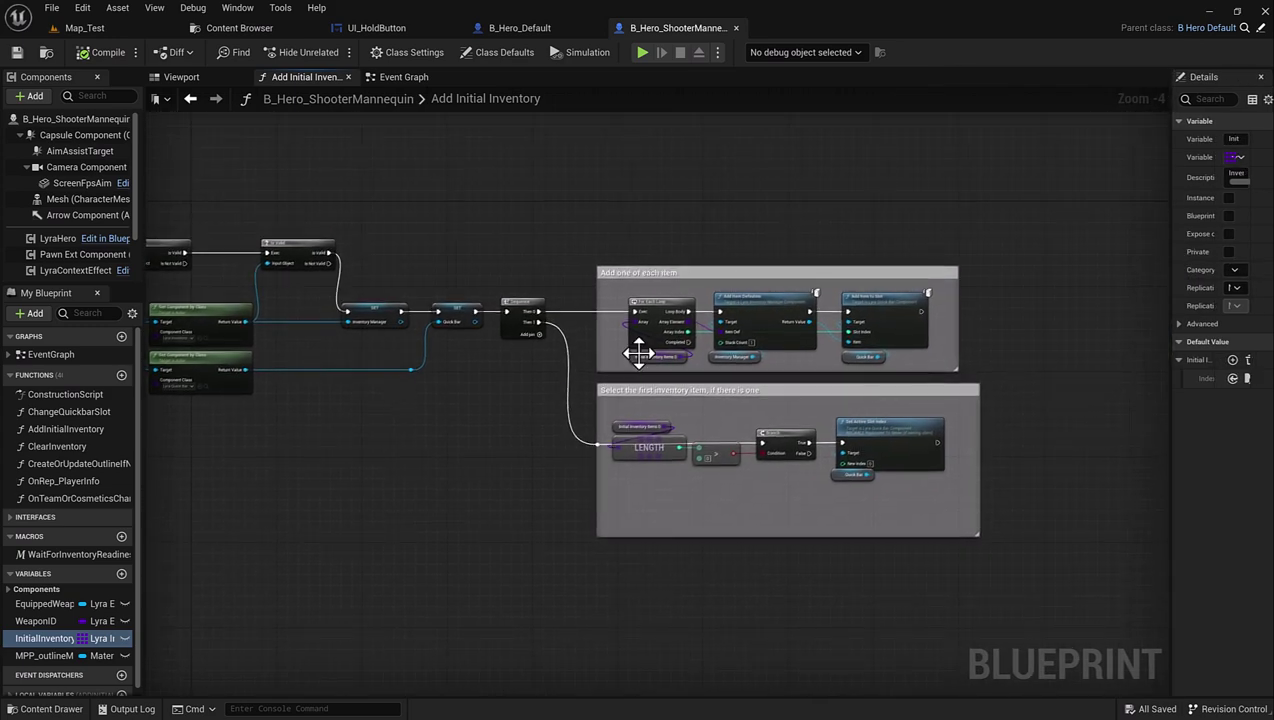
scroll(638, 352, up, 4)
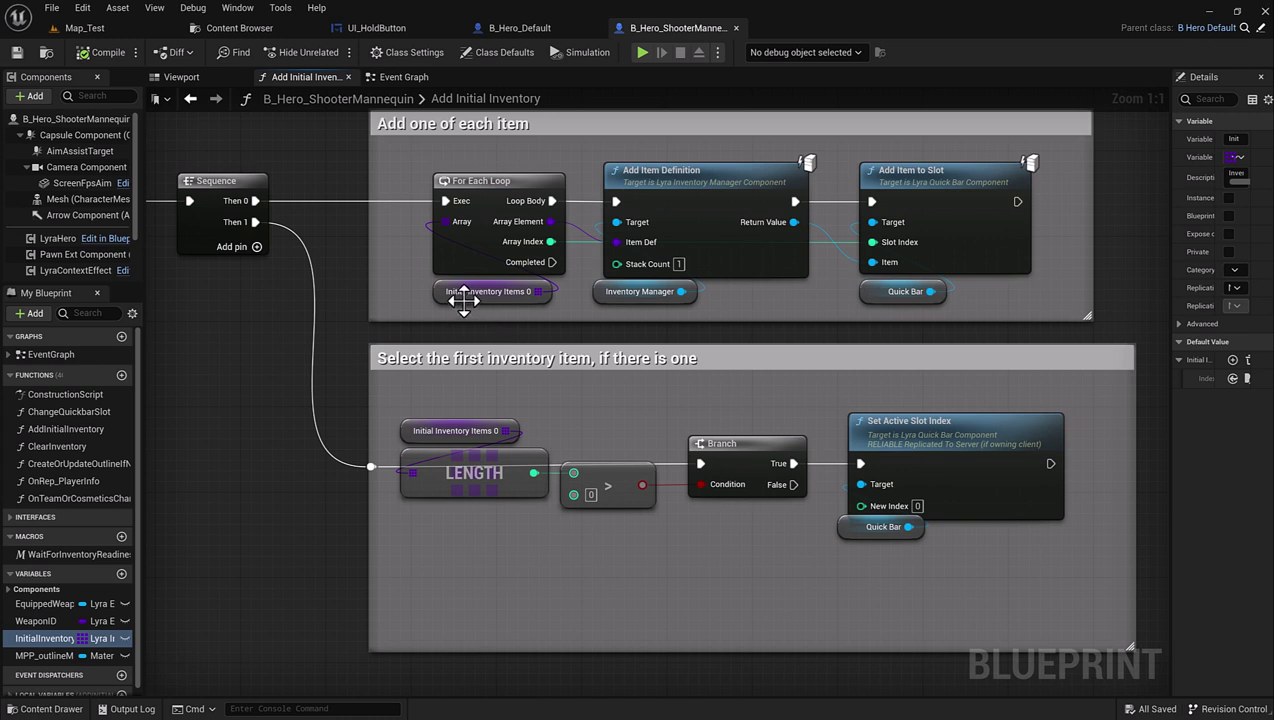
click(438, 294)
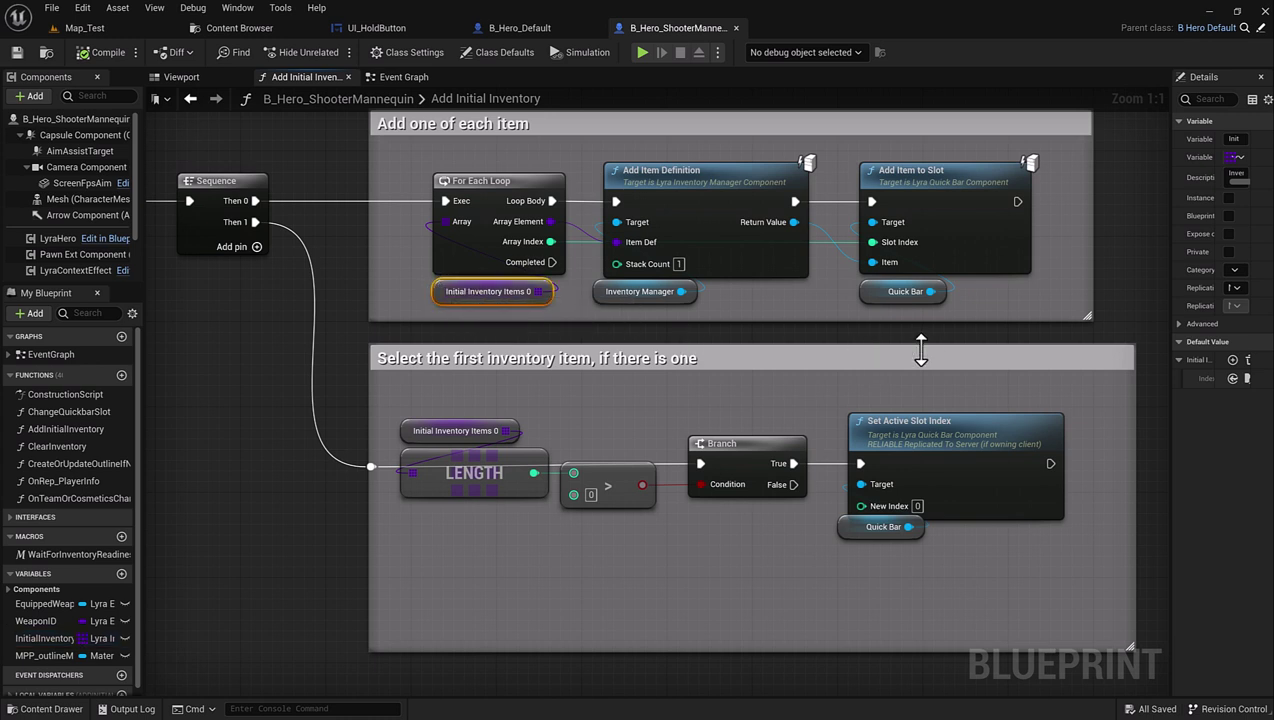
right_drag(920, 348, 790, 327)
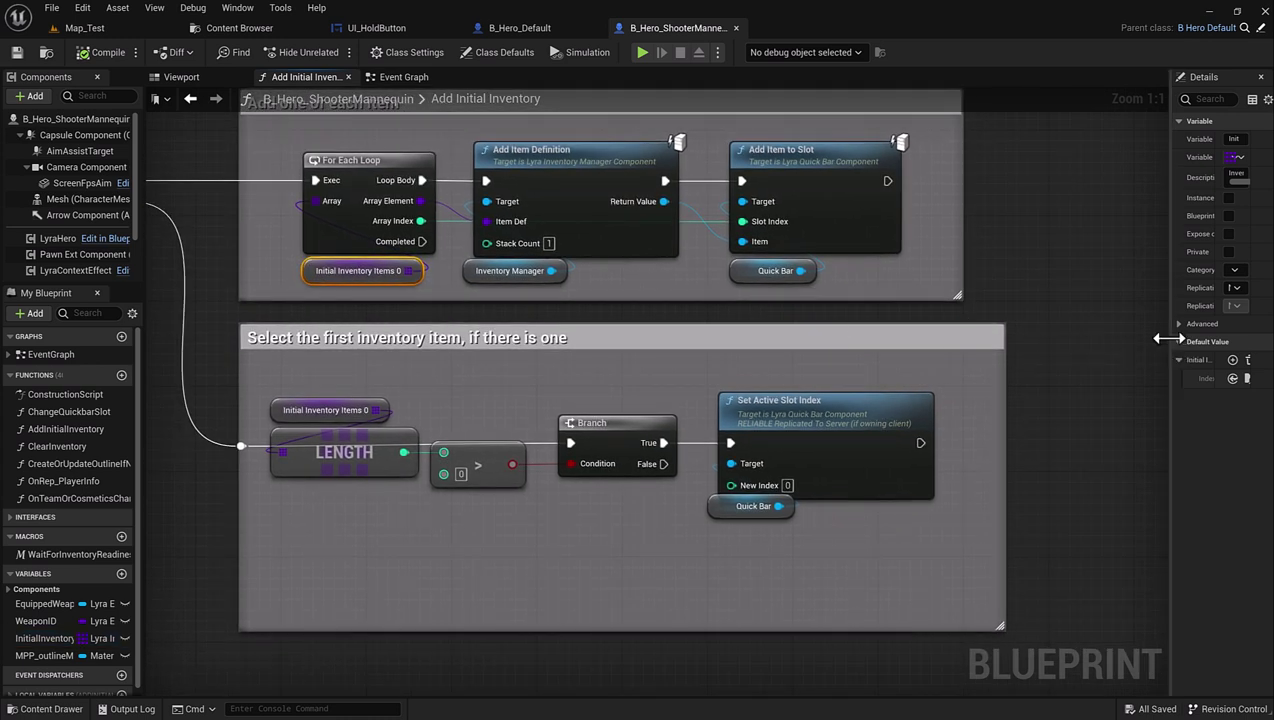
drag(1168, 338, 1020, 335)
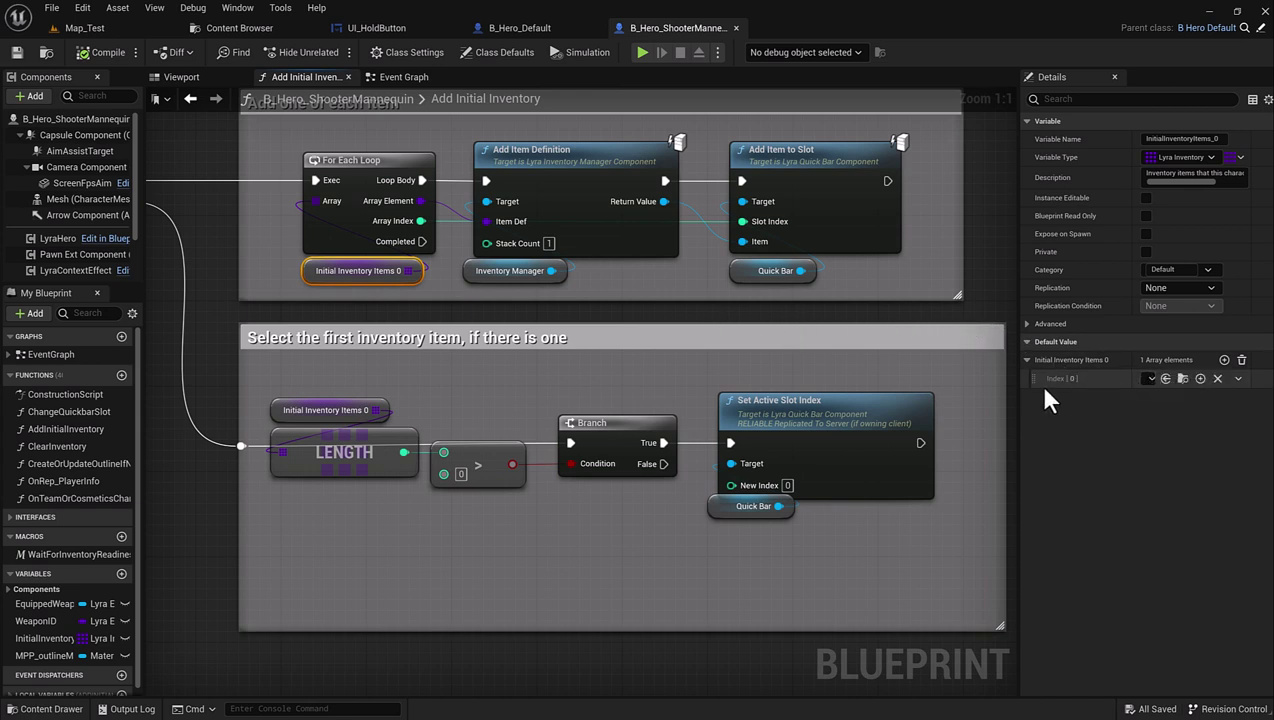
drag(1014, 382, 926, 382)
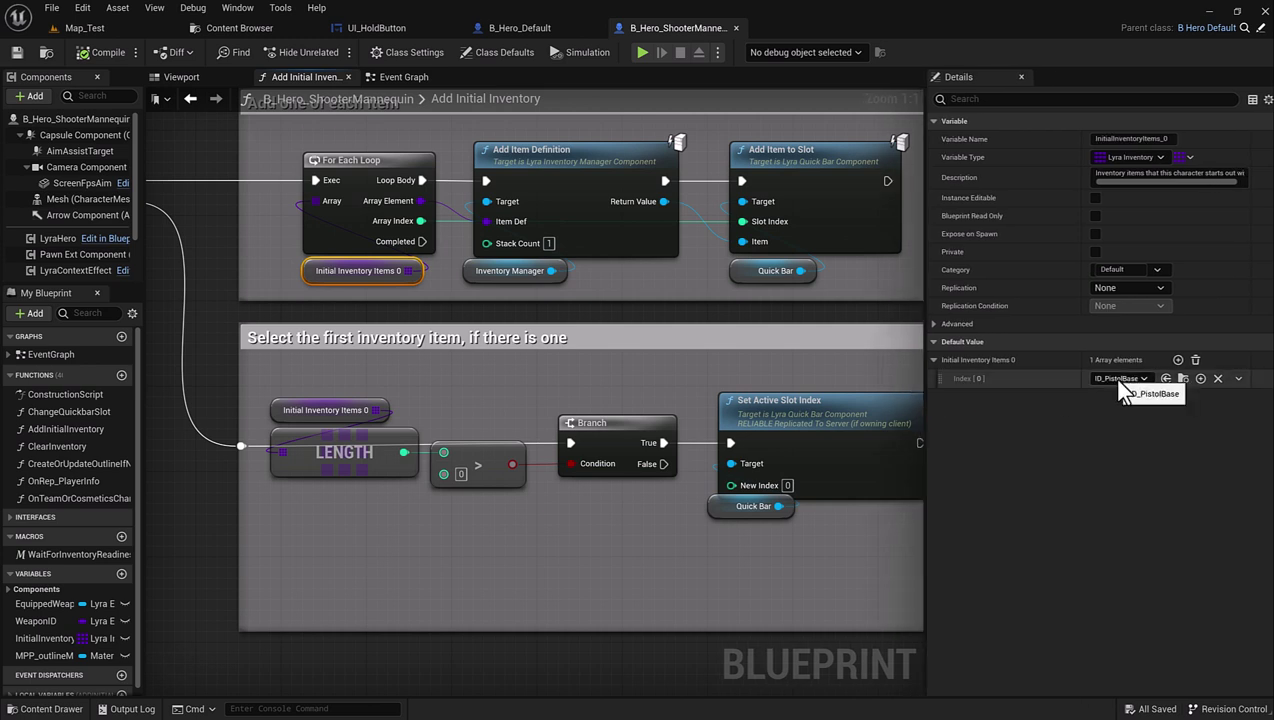
Clear Initial Inventory Items [0] and WeaponID defaults to None, save, and return to Map_Test.
click(45, 637)
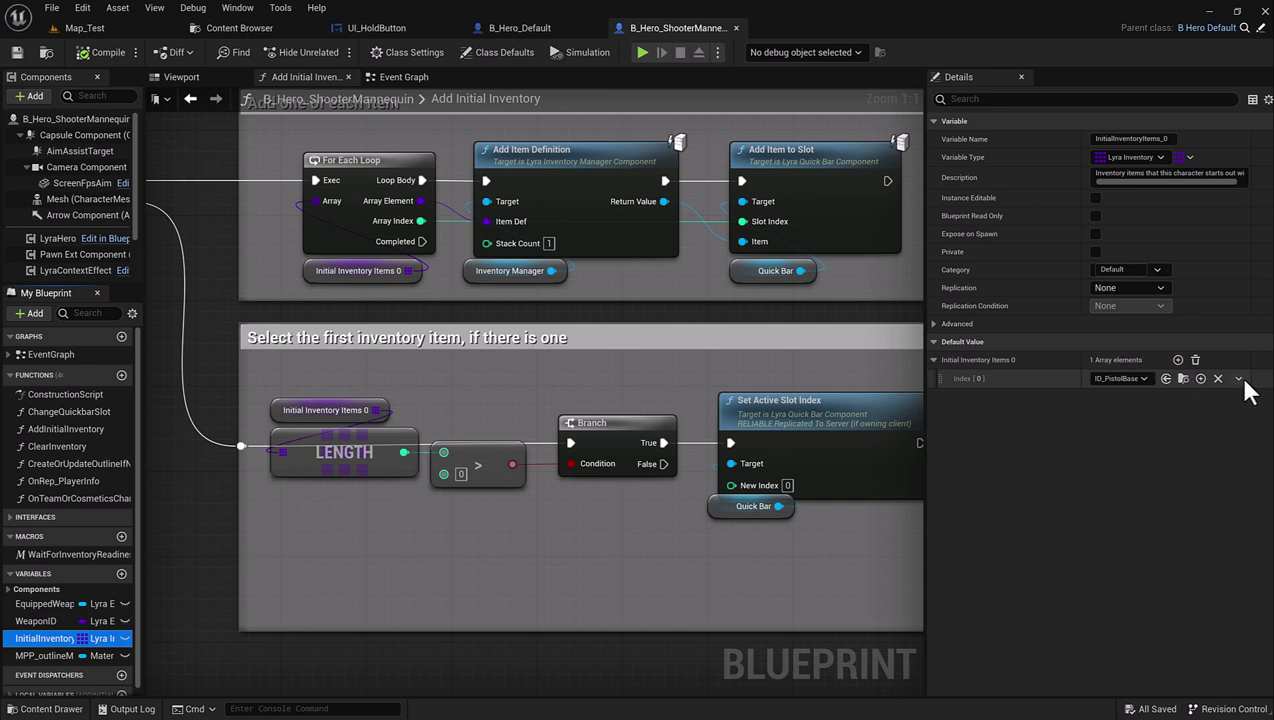
click(1216, 379)
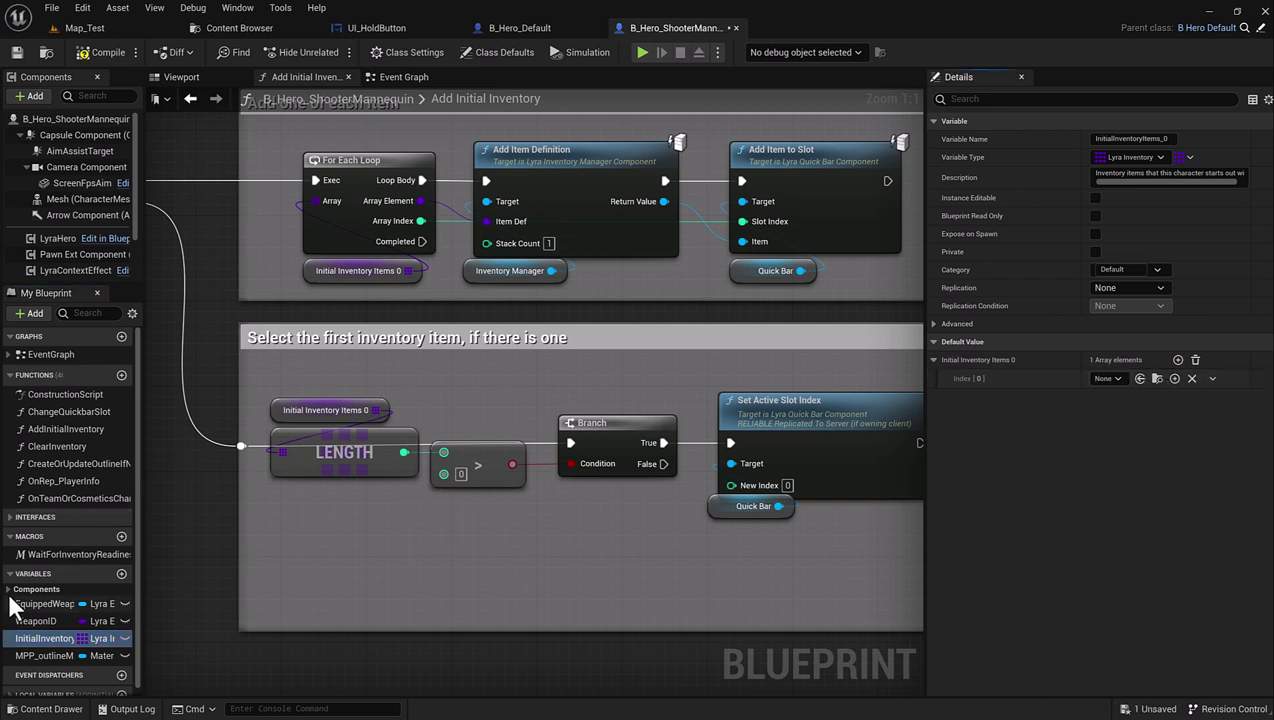
click(30, 621)
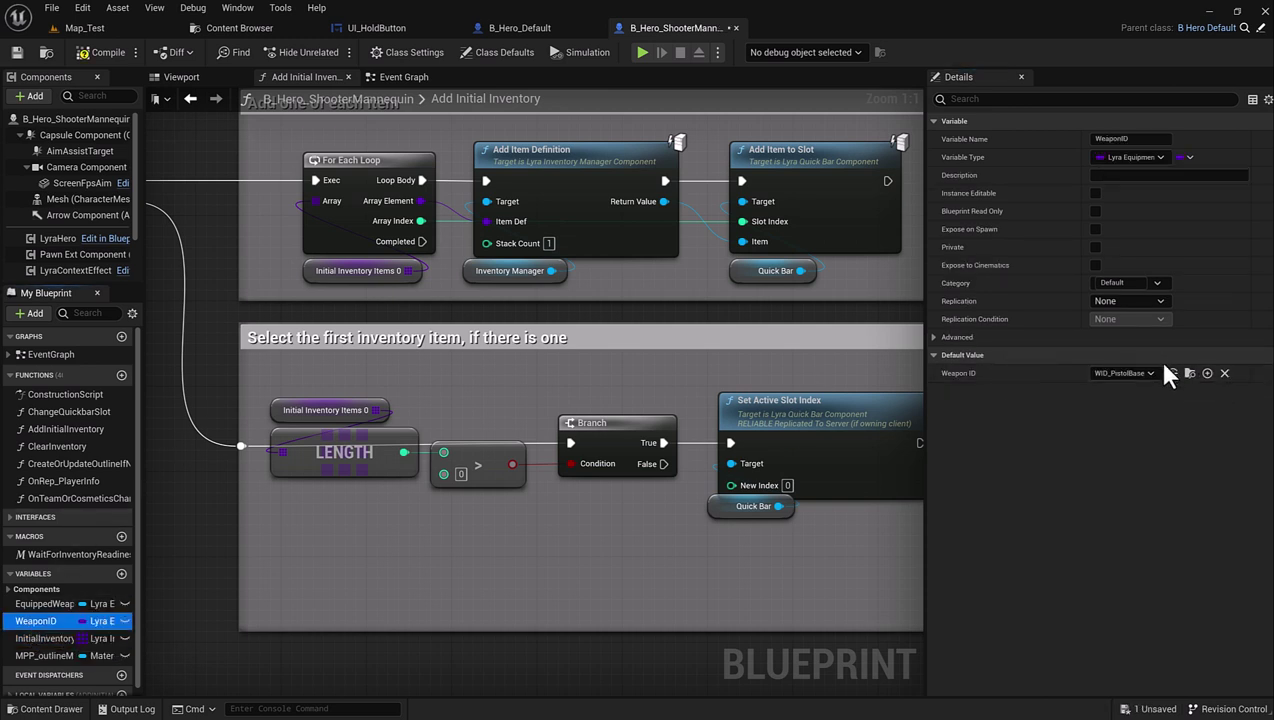
click(1223, 376)
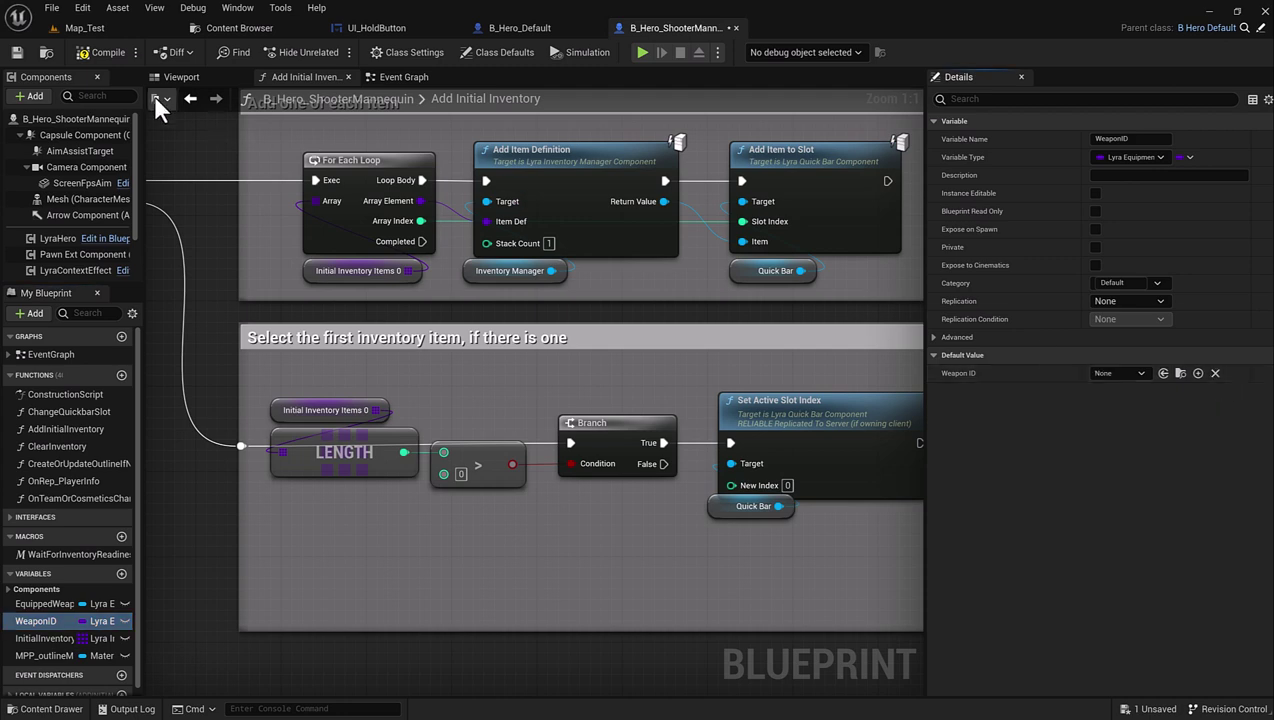
click(22, 48)
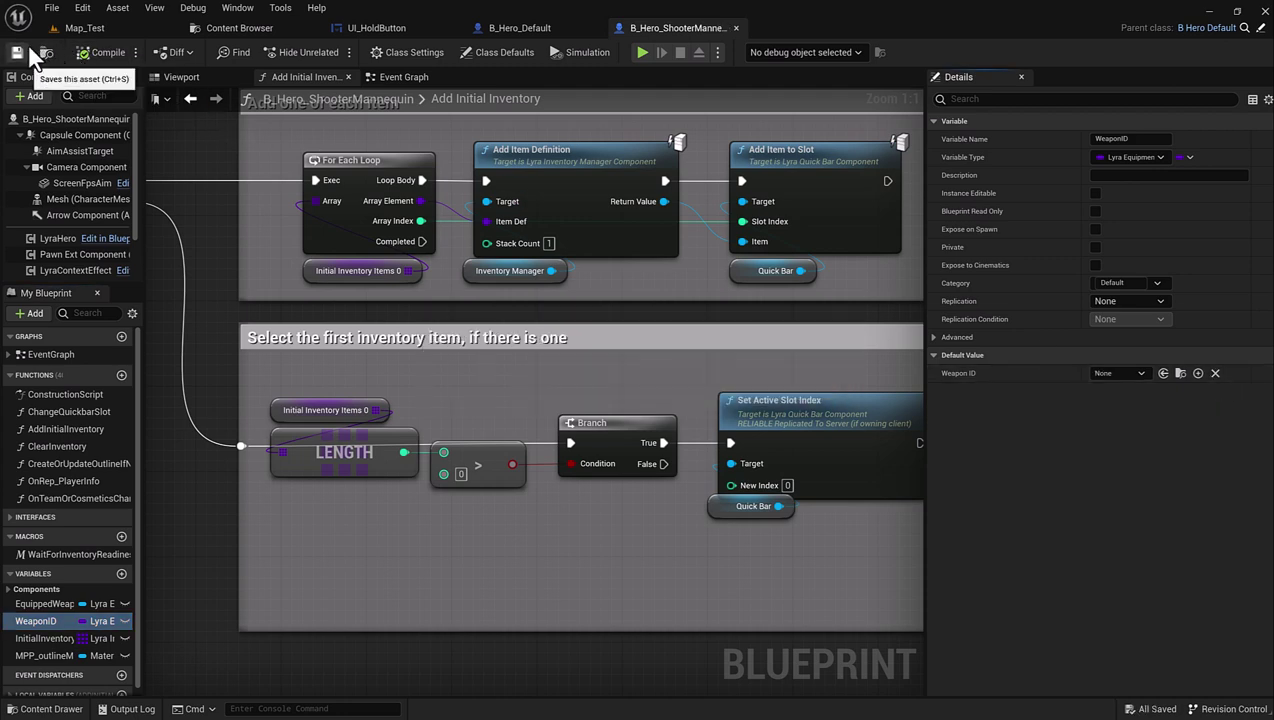
click(108, 24)
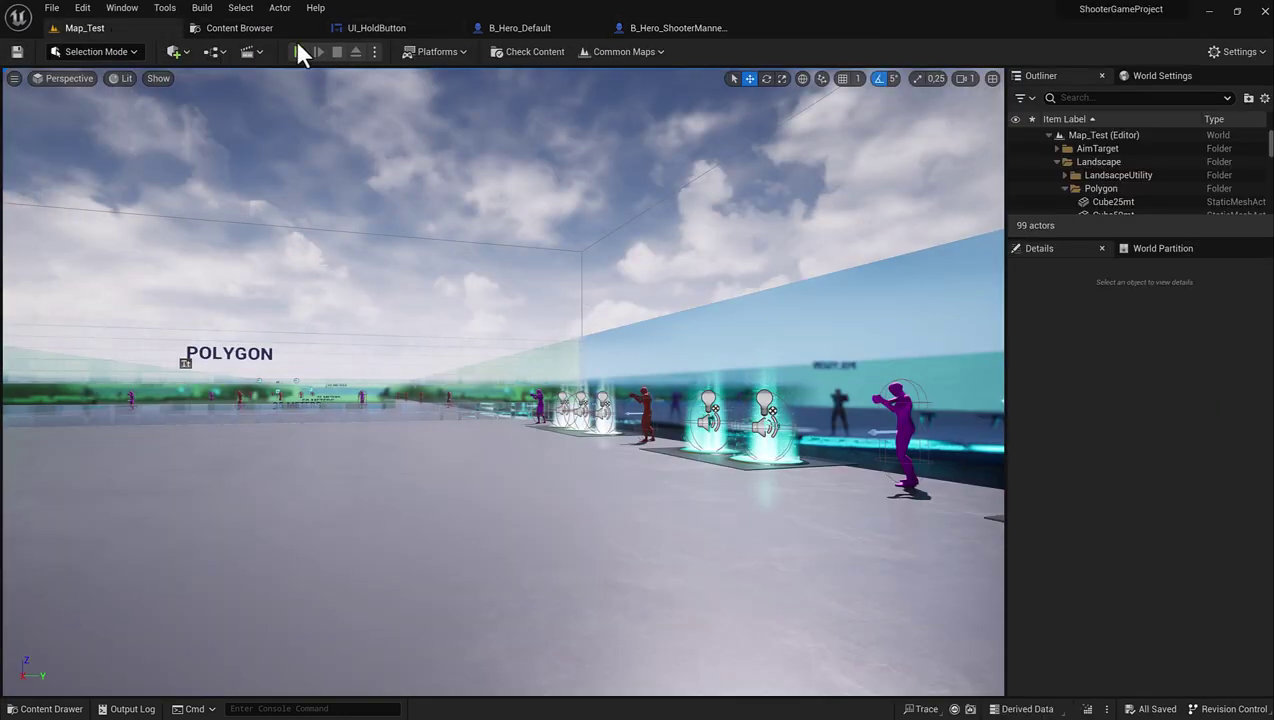
click(298, 55)
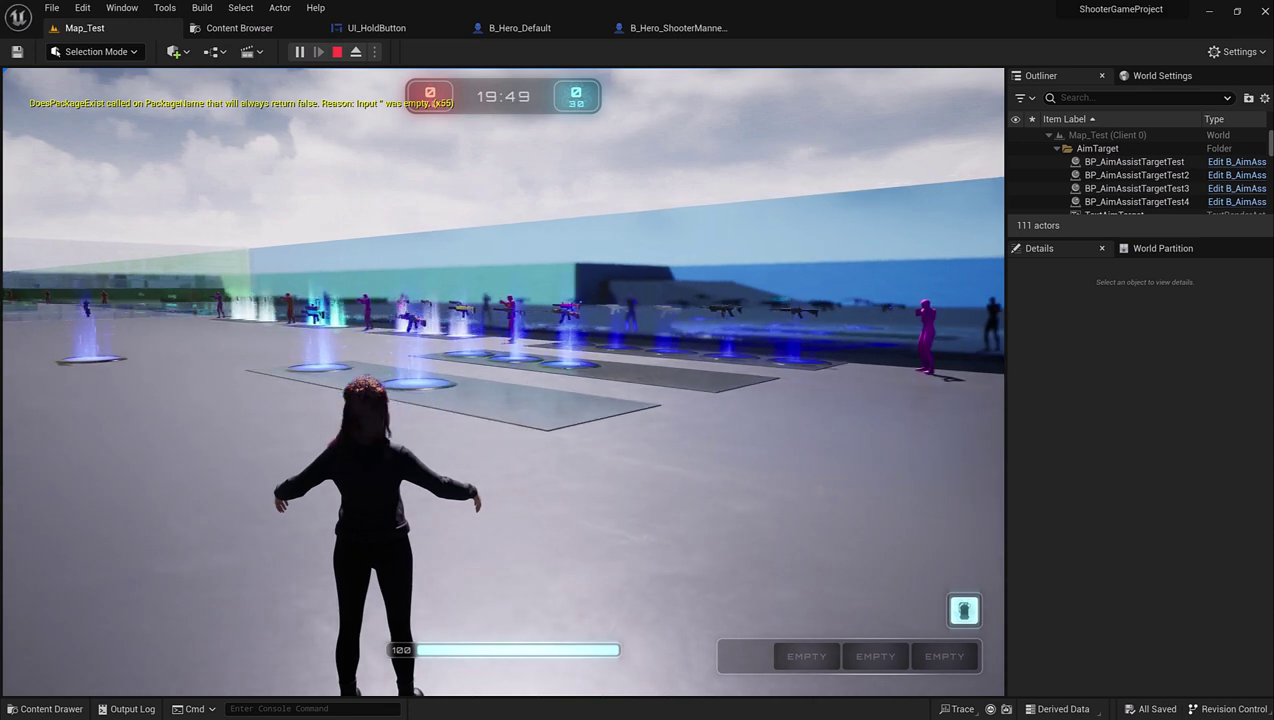
key(Escape)
click(475, 427)
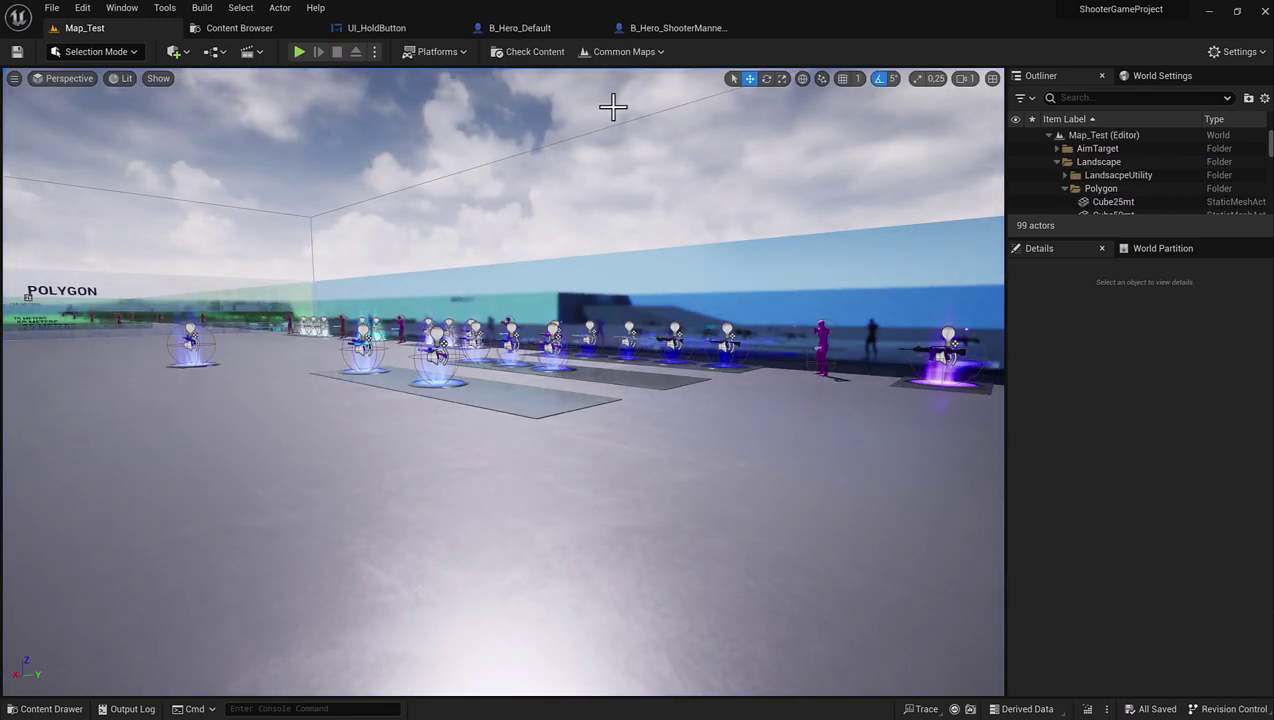
Bring up B_Hero_ShooterMannequin and pan across its Add Initial Inventory graph.
click(658, 28)
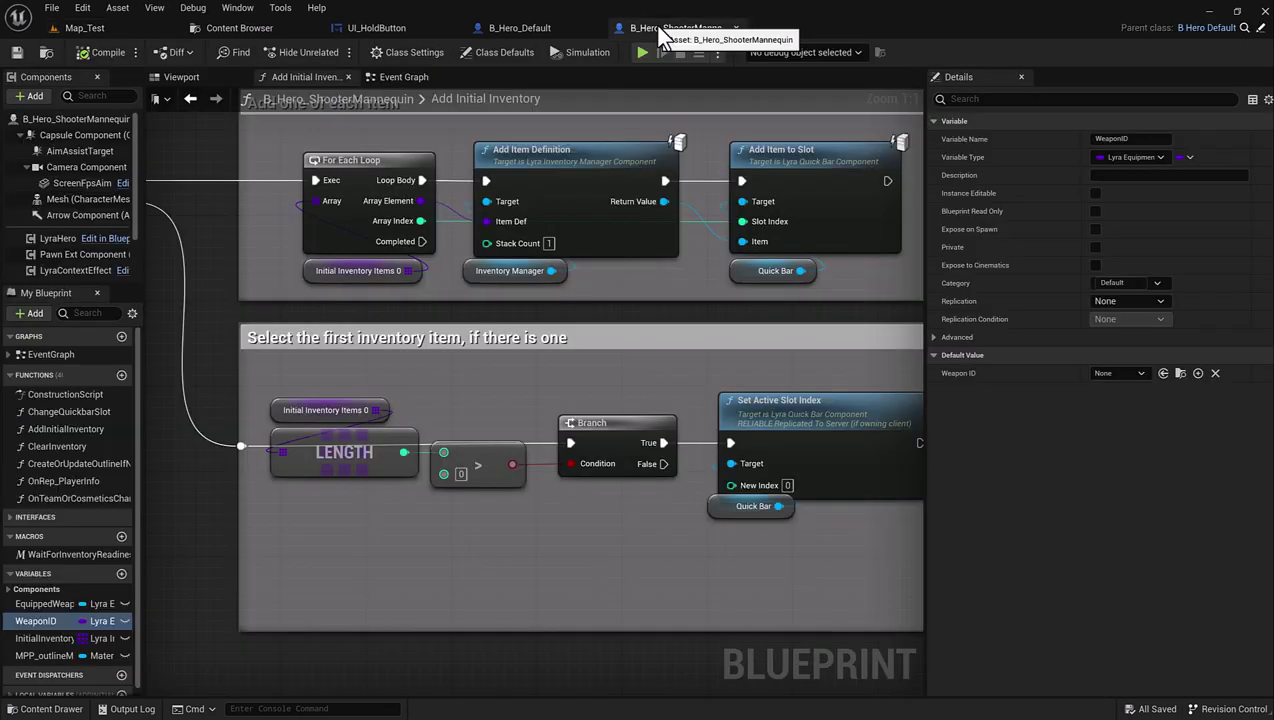
scroll(458, 418, down, 5)
scroll(478, 418, down, 2)
mouse_move(478, 418)
right_down()
mouse_move(578, 375)
mouse_move(555, 381)
right_up()
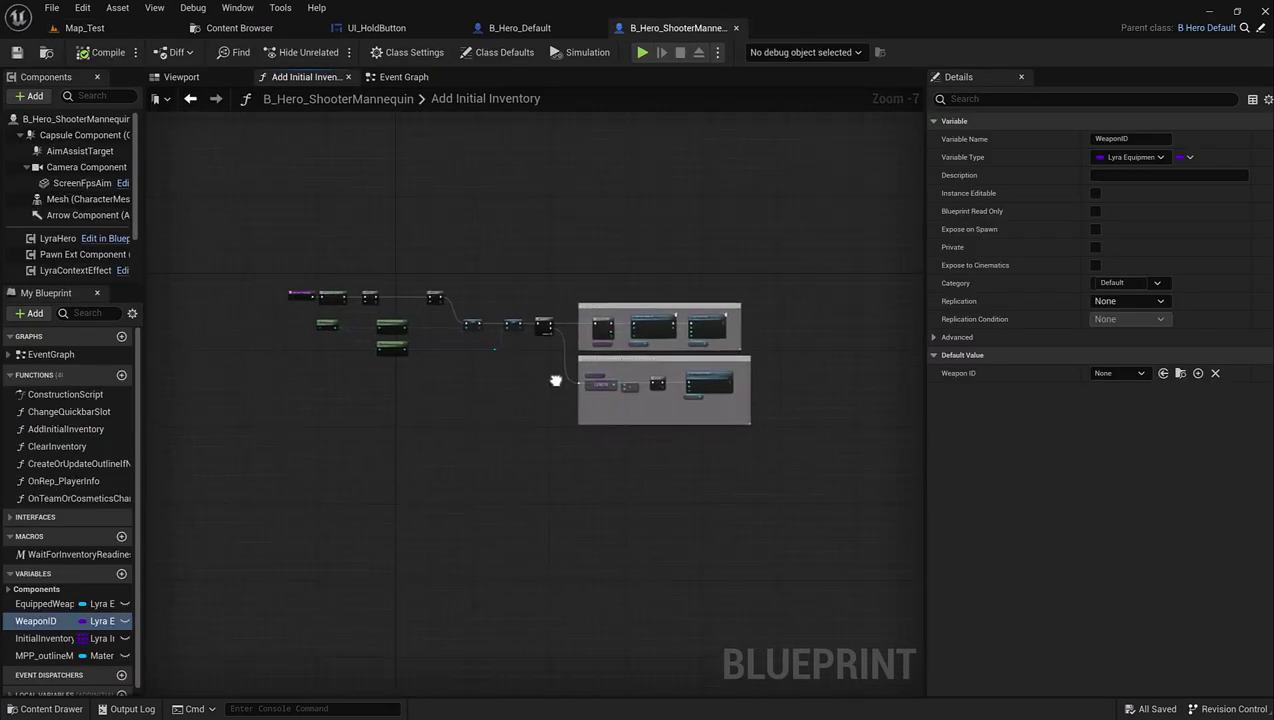
Switch to the Event Graph and pan to Grant initial inventory and Caracter Female Pose.
click(399, 78)
right_drag(636, 210, 521, 383)
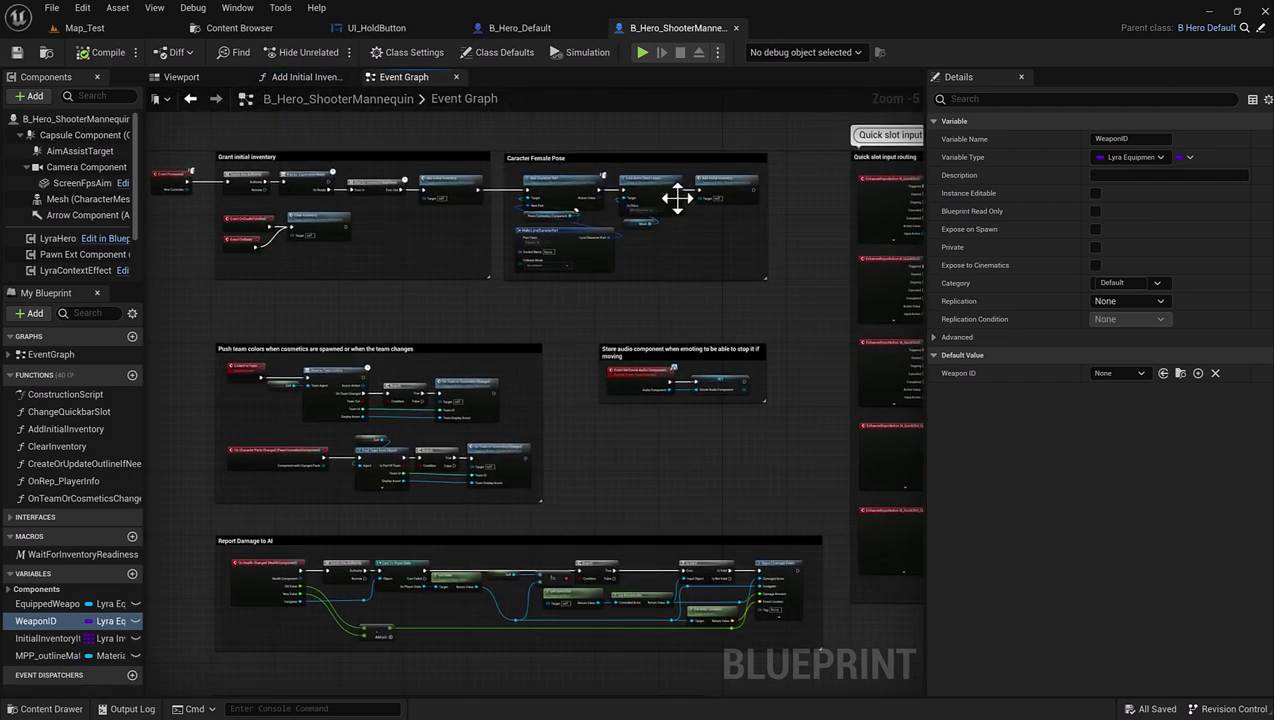
mouse_move(529, 287)
right_down()
mouse_move(614, 273)
mouse_move(586, 287)
mouse_move(301, 277)
right_up()
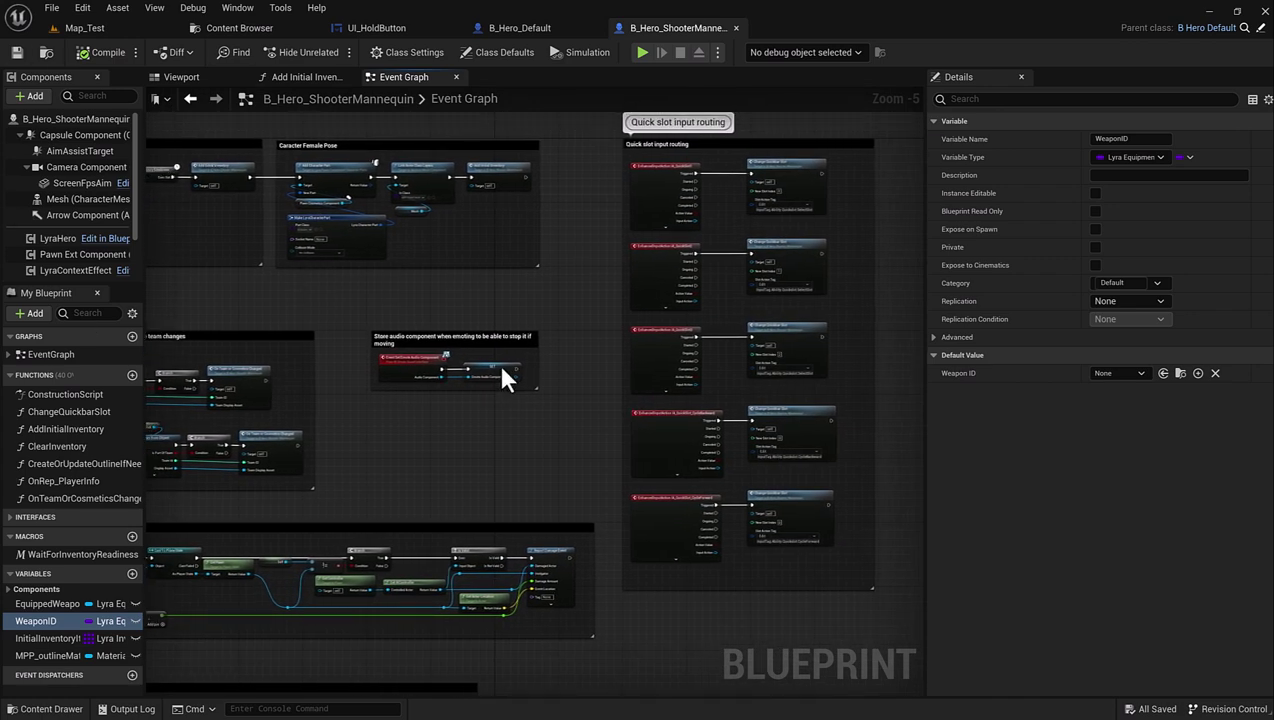
right_drag(350, 345, 600, 356)
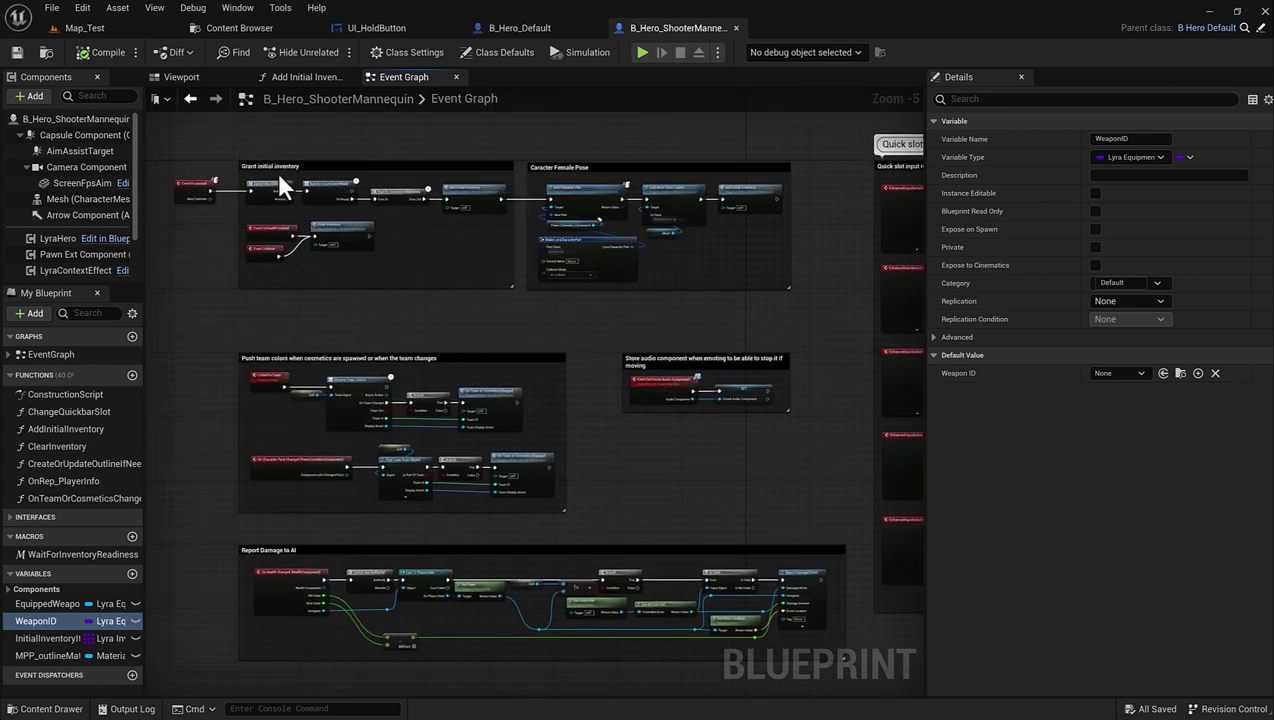
right_drag(427, 193, 460, 189)
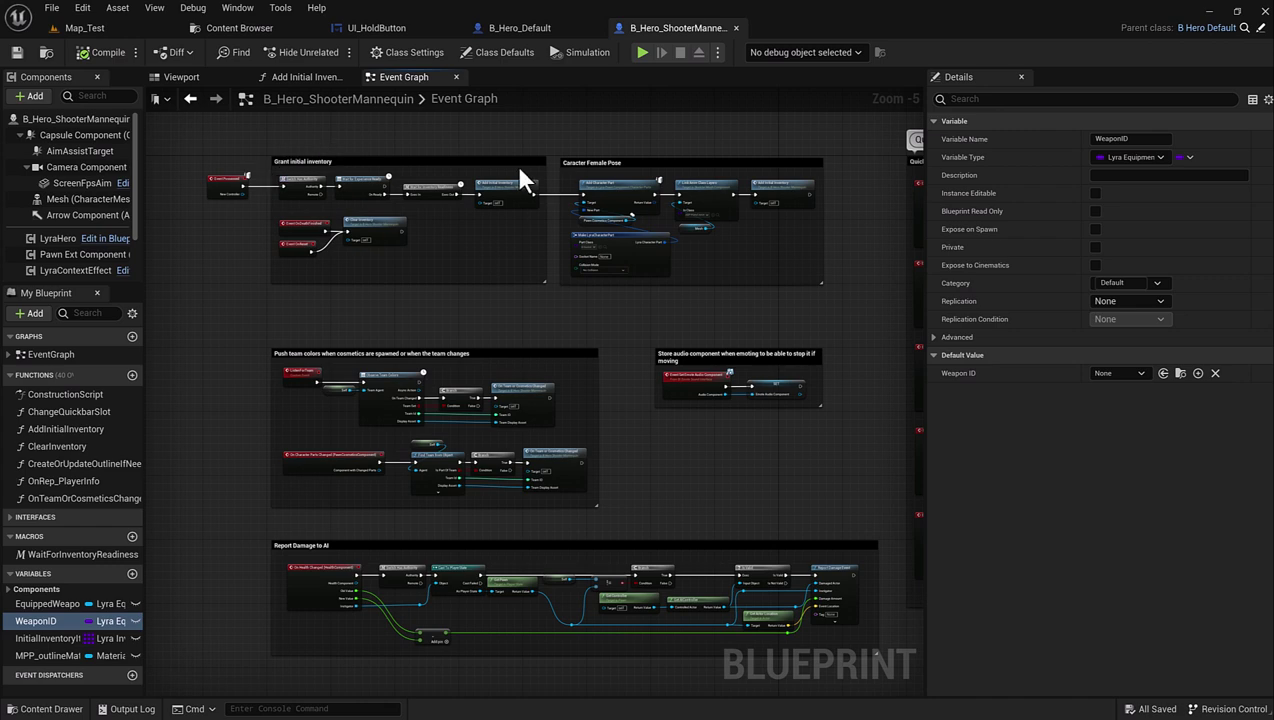
scroll(527, 197, up, 2)
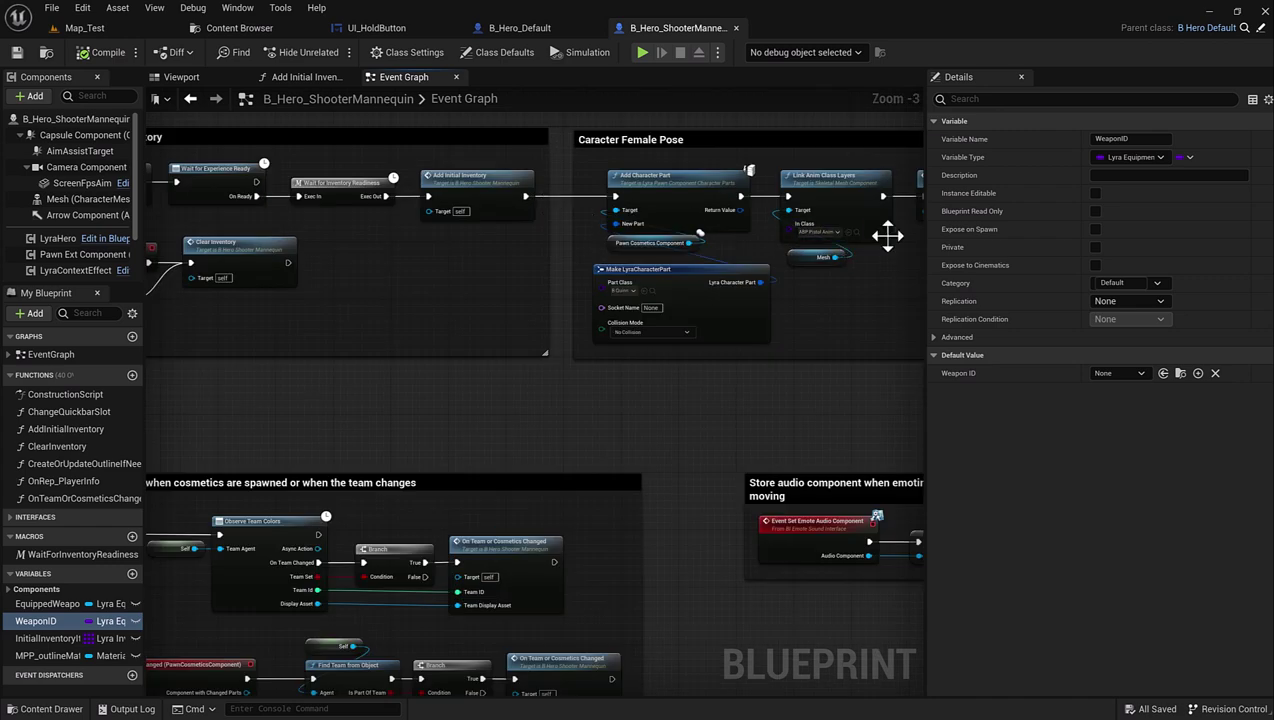
Enlarge the graph area and pan around the Caracter Female Pose comment box.
drag(925, 240, 1085, 226)
mouse_move(1005, 219)
right_down()
mouse_move(979, 255)
mouse_move(904, 288)
right_up()
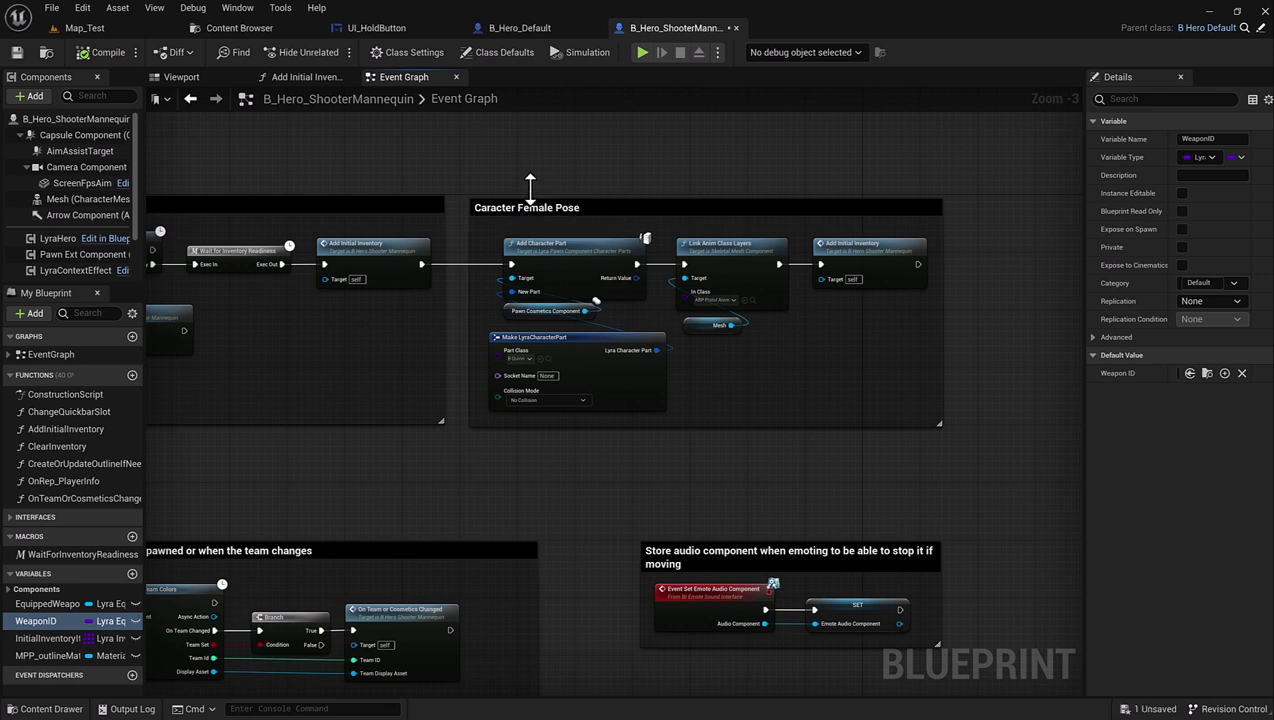
drag(530, 187, 530, 181)
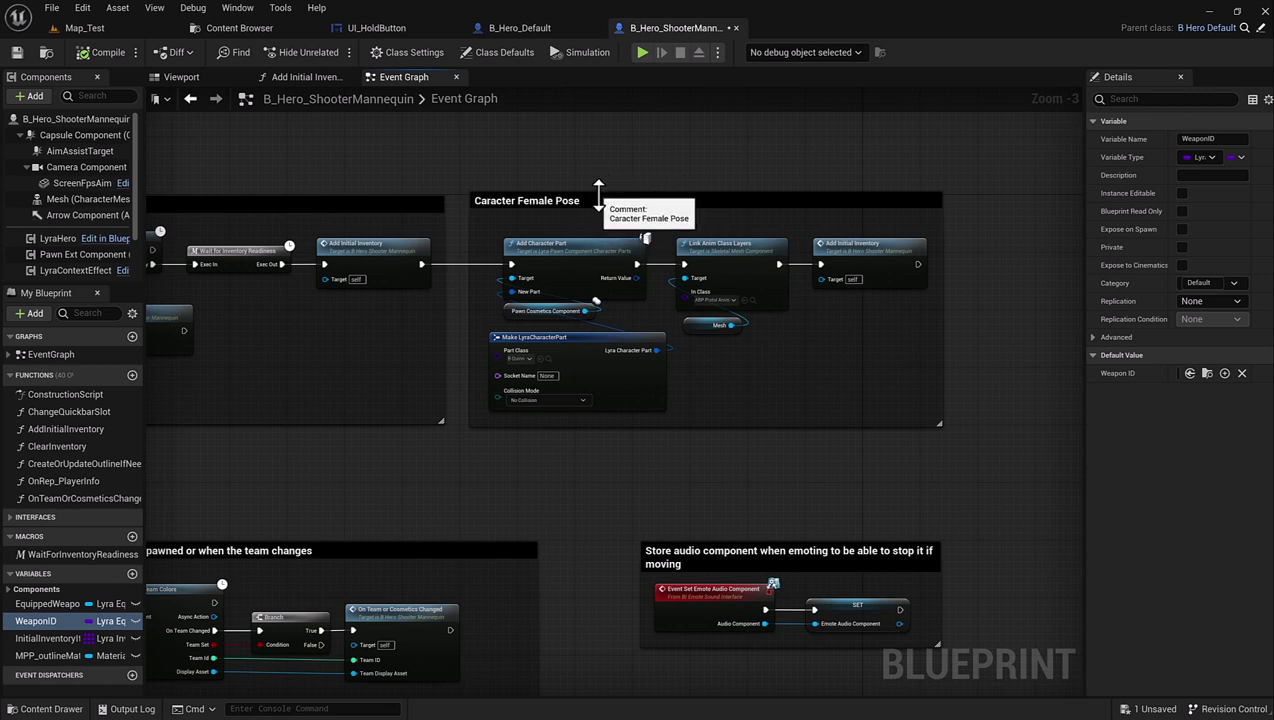
drag(598, 195, 597, 201)
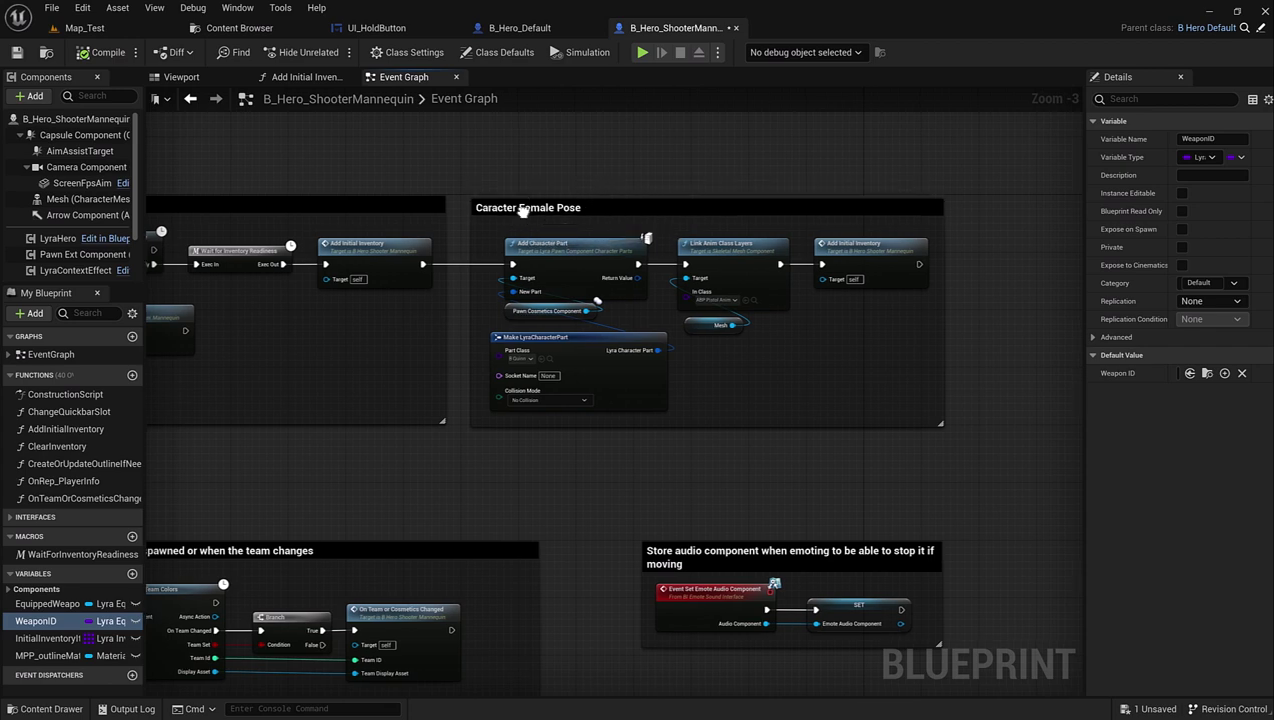
right_drag(522, 210, 675, 183)
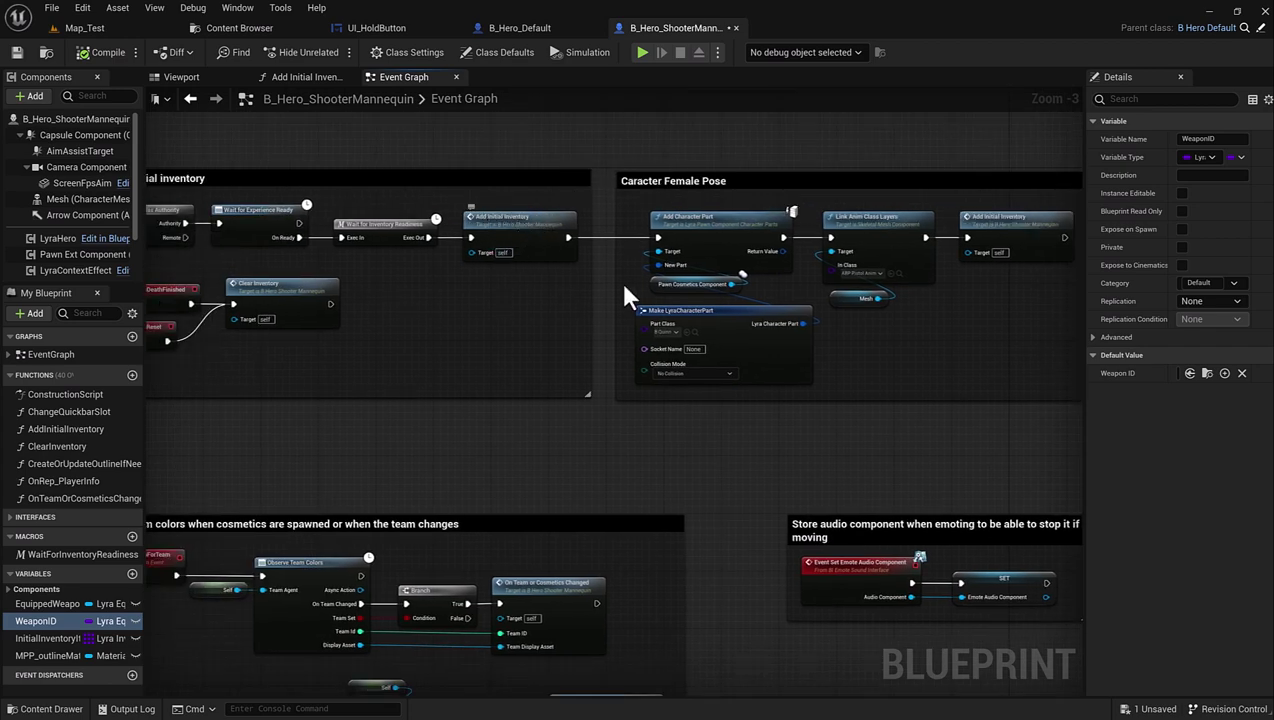
right_drag(624, 296, 735, 228)
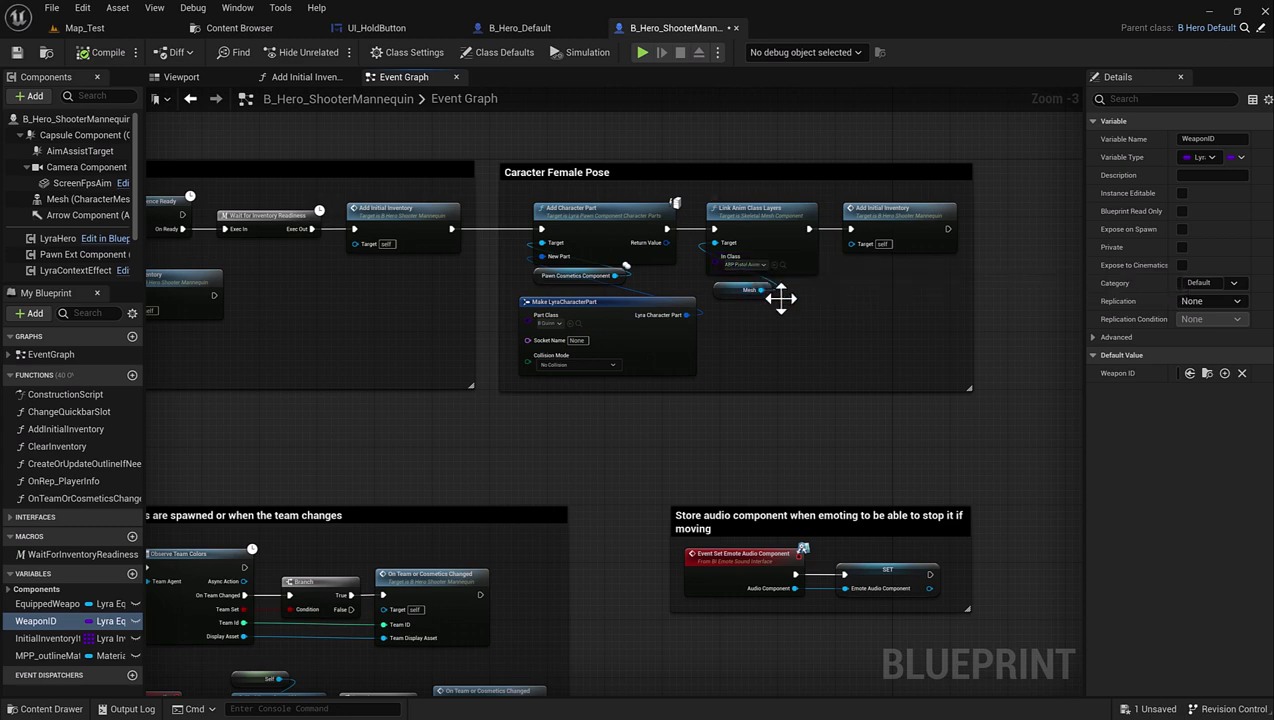
Zoom in on Caracter Female Pose and break Add Initial Inventory's link to Add Character Part.
scroll(776, 296, down, 2)
scroll(626, 338, up, 1)
scroll(651, 334, down, 2)
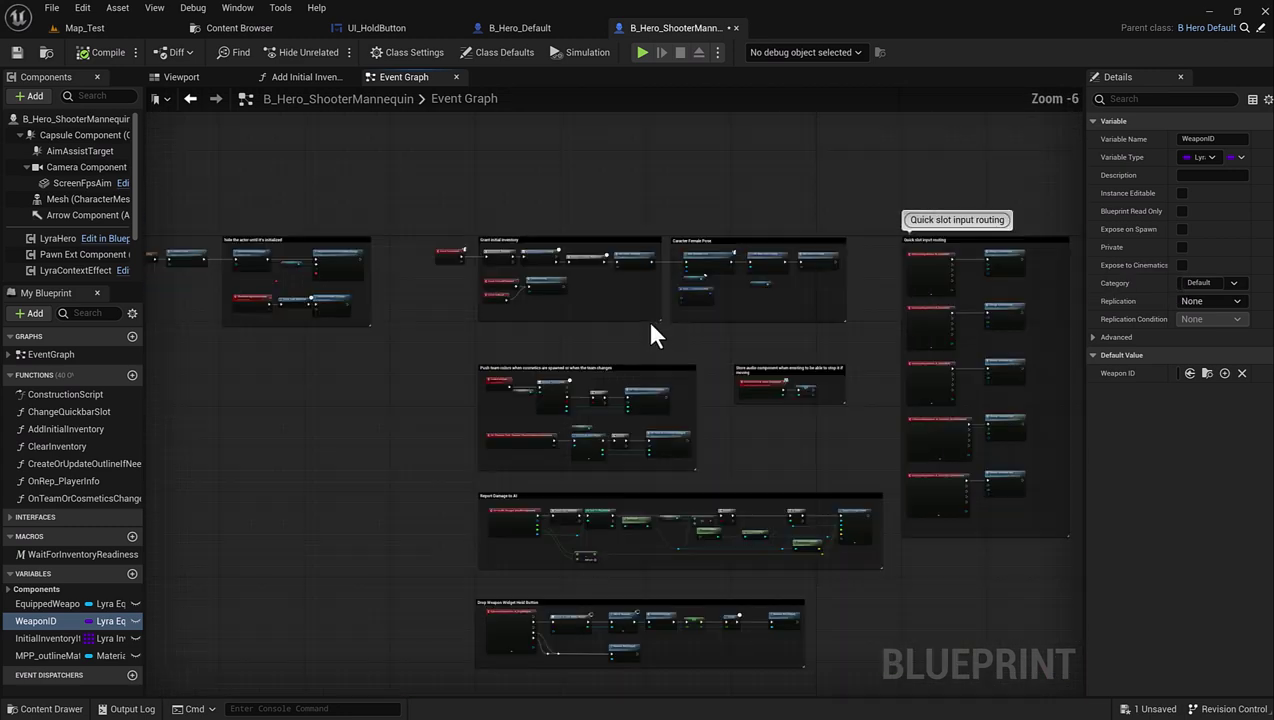
right_drag(489, 313, 645, 314)
scroll(773, 272, up, 2)
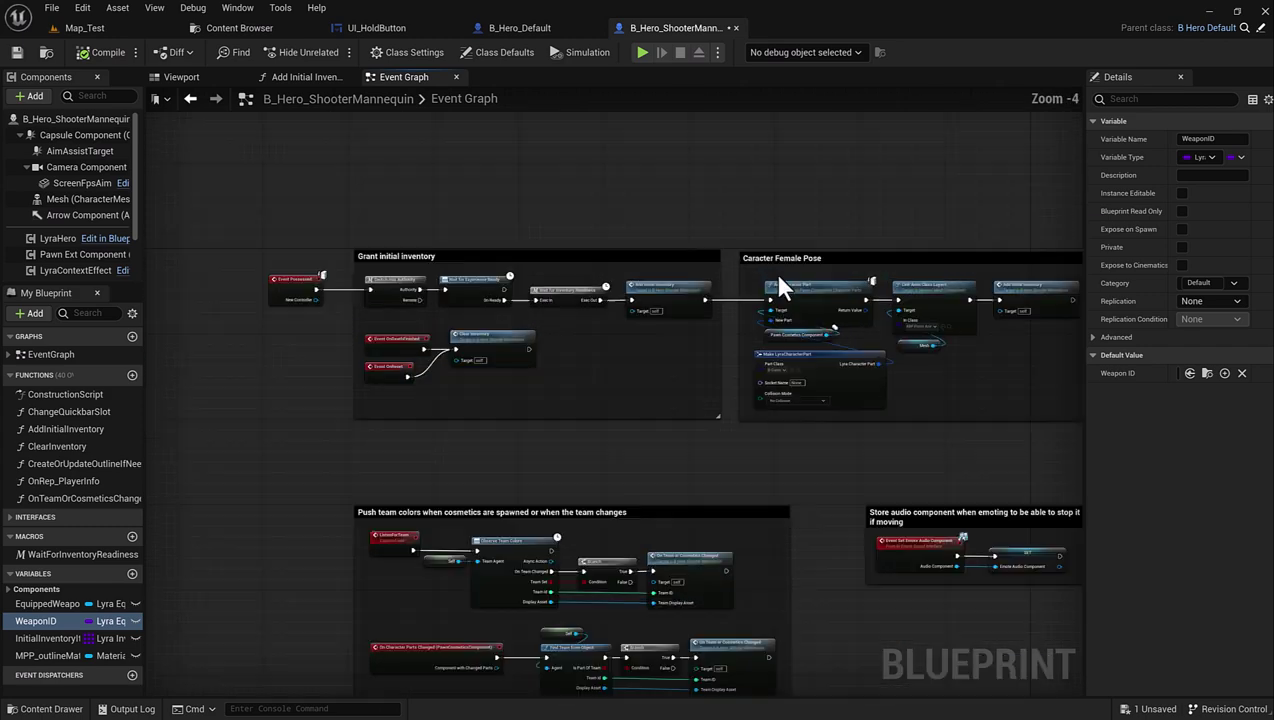
scroll(773, 272, up, 1)
right_drag(773, 272, 473, 244)
scroll(807, 307, up, 2)
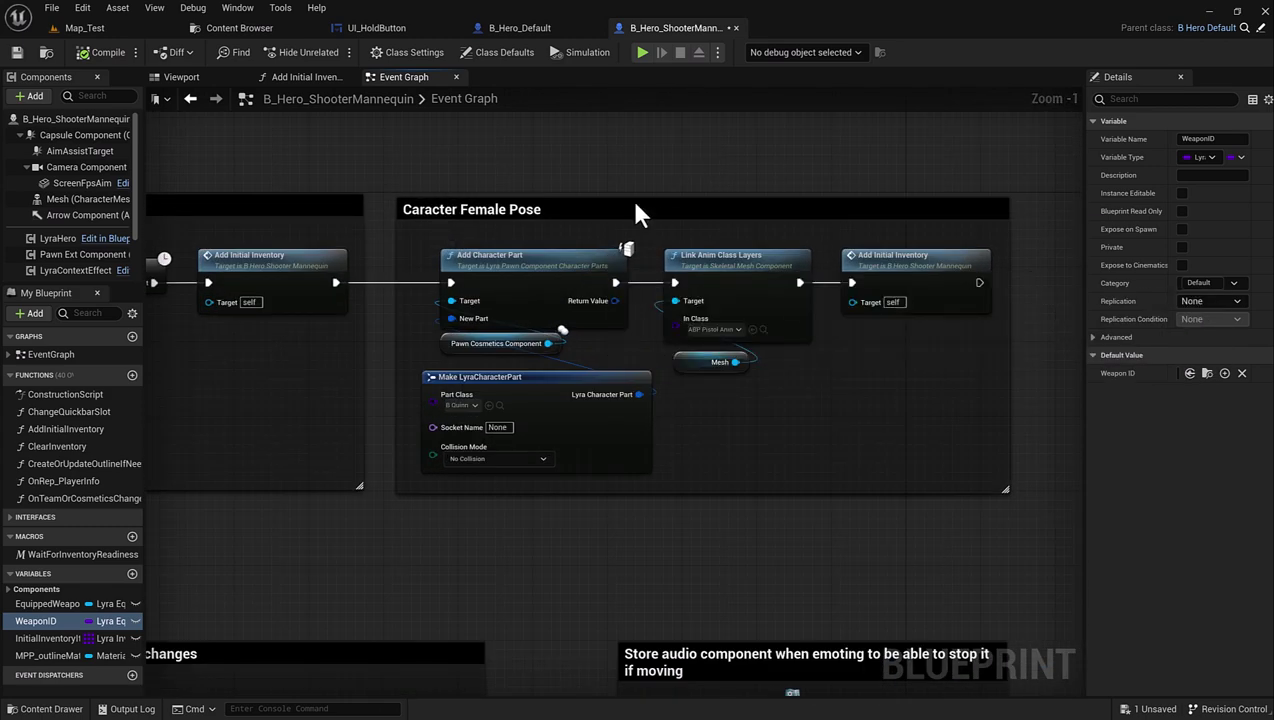
right_drag(637, 213, 768, 241)
right_drag(512, 170, 518, 196)
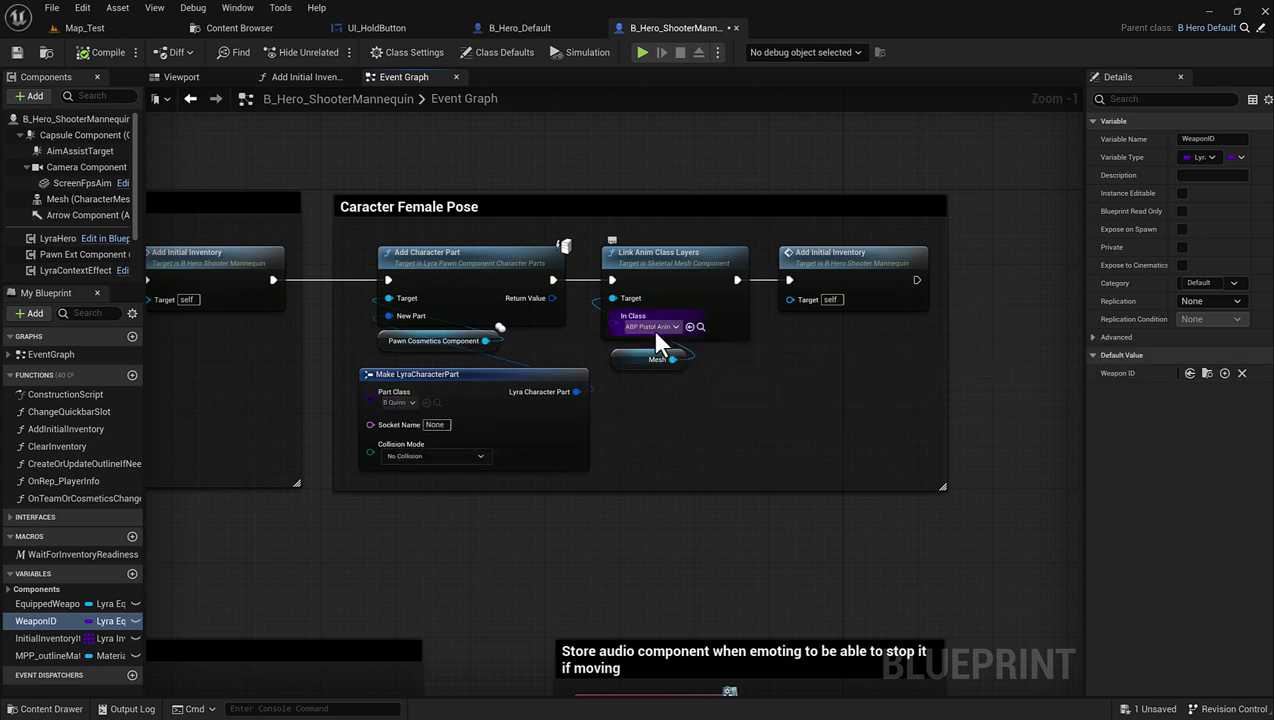
scroll(715, 332, down, 2)
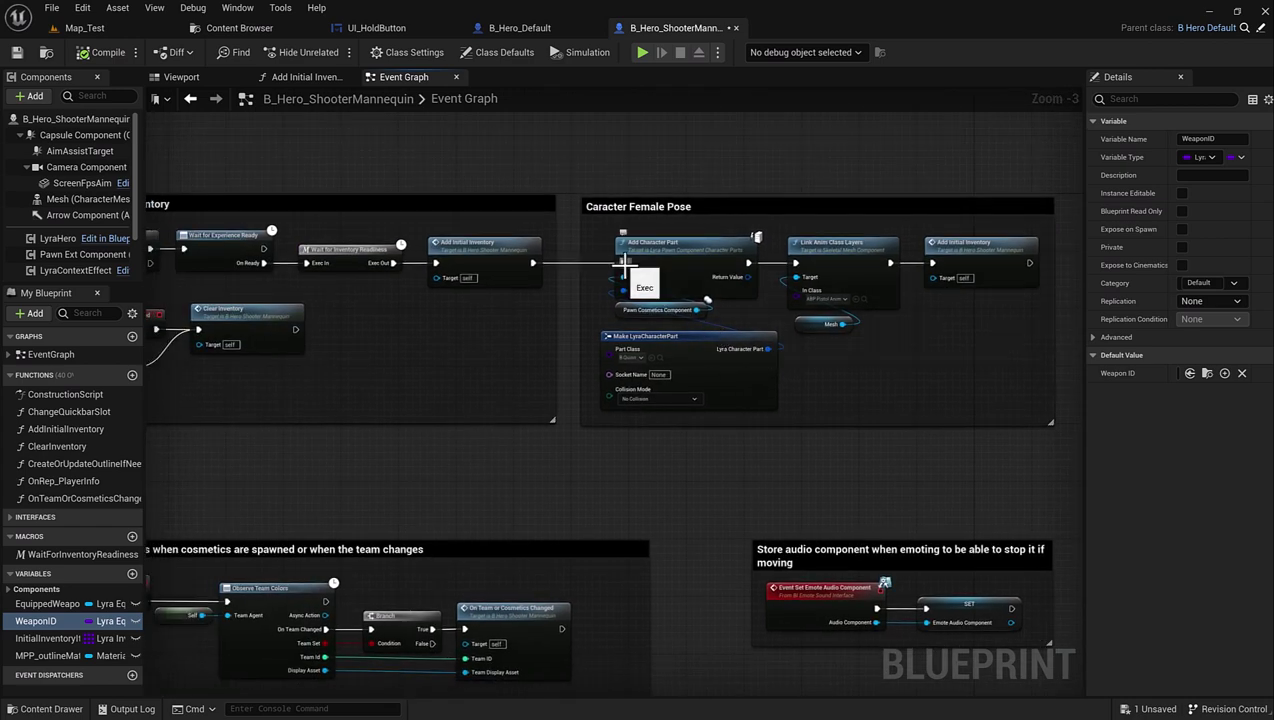
alt+click(623, 263)
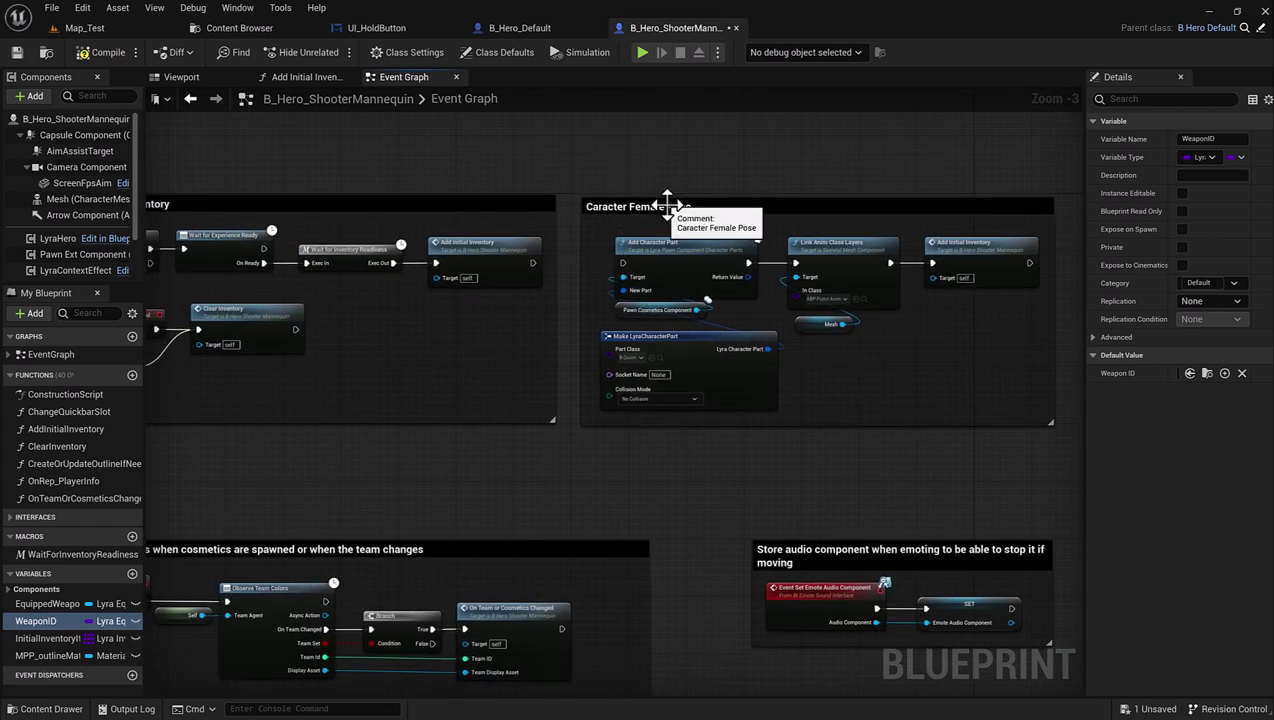
scroll(672, 205, down, 3)
mouse_move(685, 205)
mouse_down()
mouse_move(296, 366)
mouse_move(262, 350)
mouse_up()
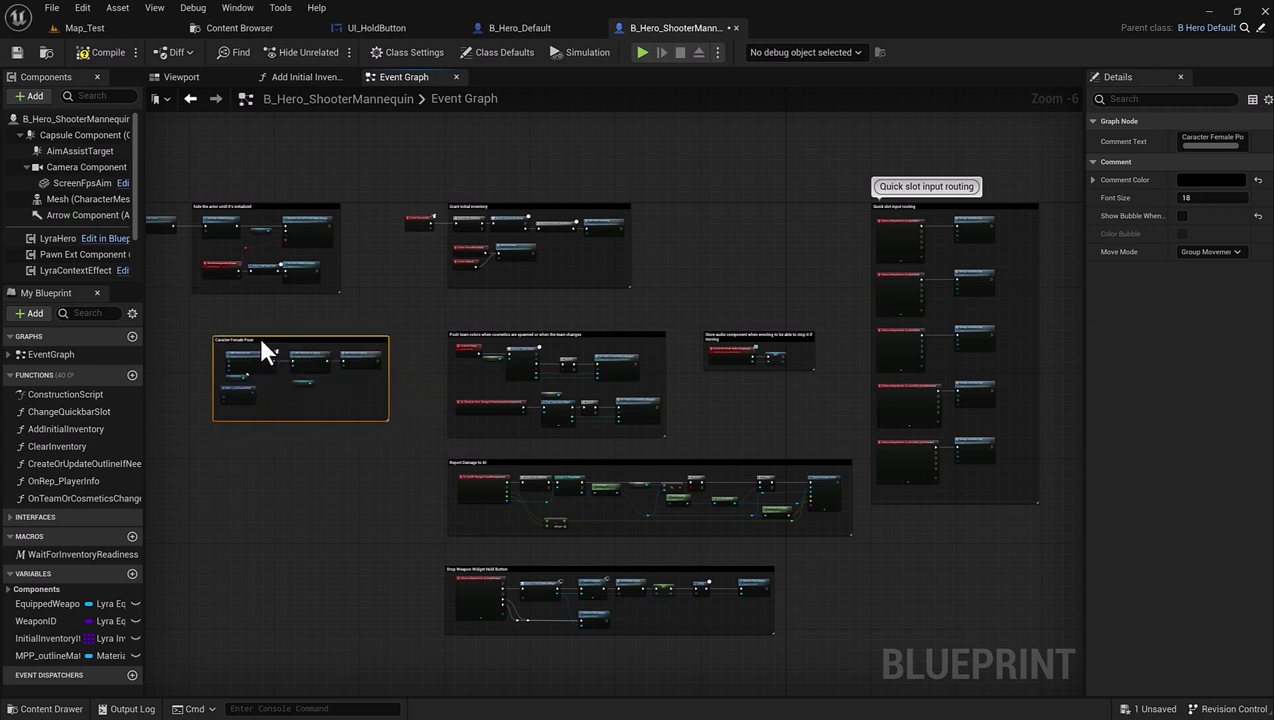
right_drag(293, 304, 540, 287)
scroll(476, 225, up, 3)
scroll(476, 225, up, 1)
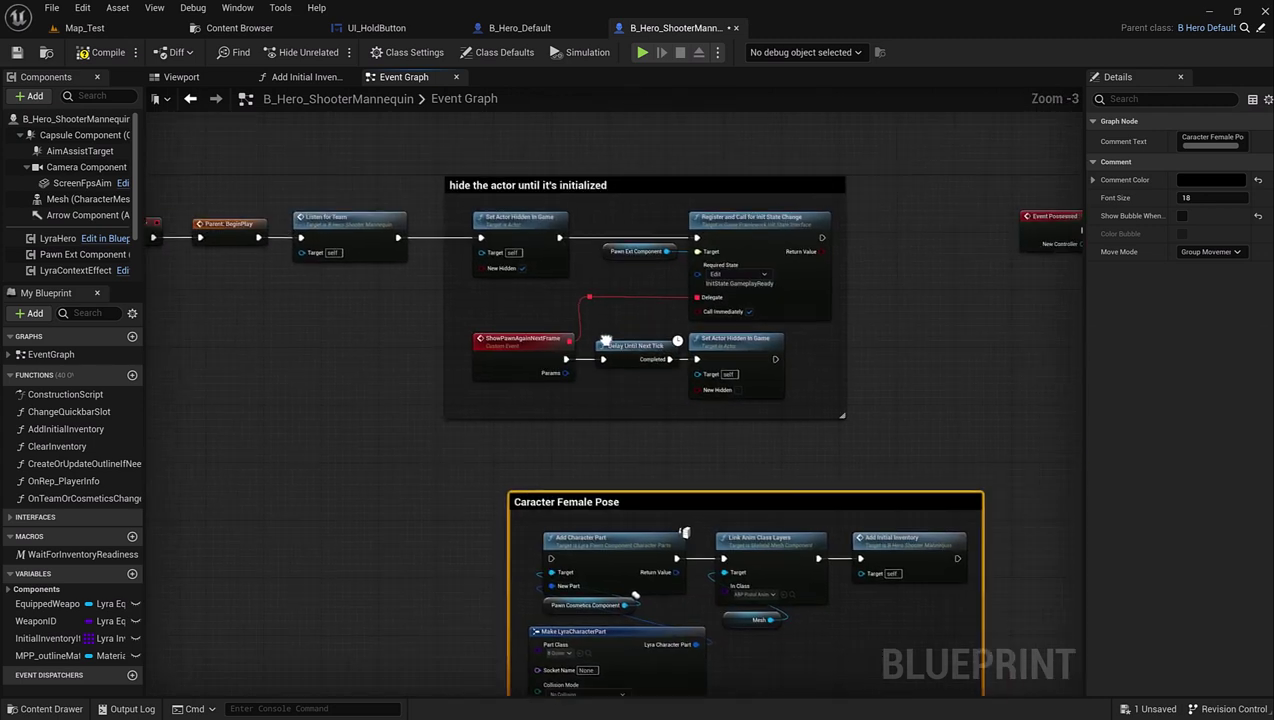
scroll(476, 225, down, 2)
mouse_move(249, 175)
mouse_down()
mouse_move(686, 292)
mouse_move(889, 364)
mouse_up()
drag(706, 213, 448, 211)
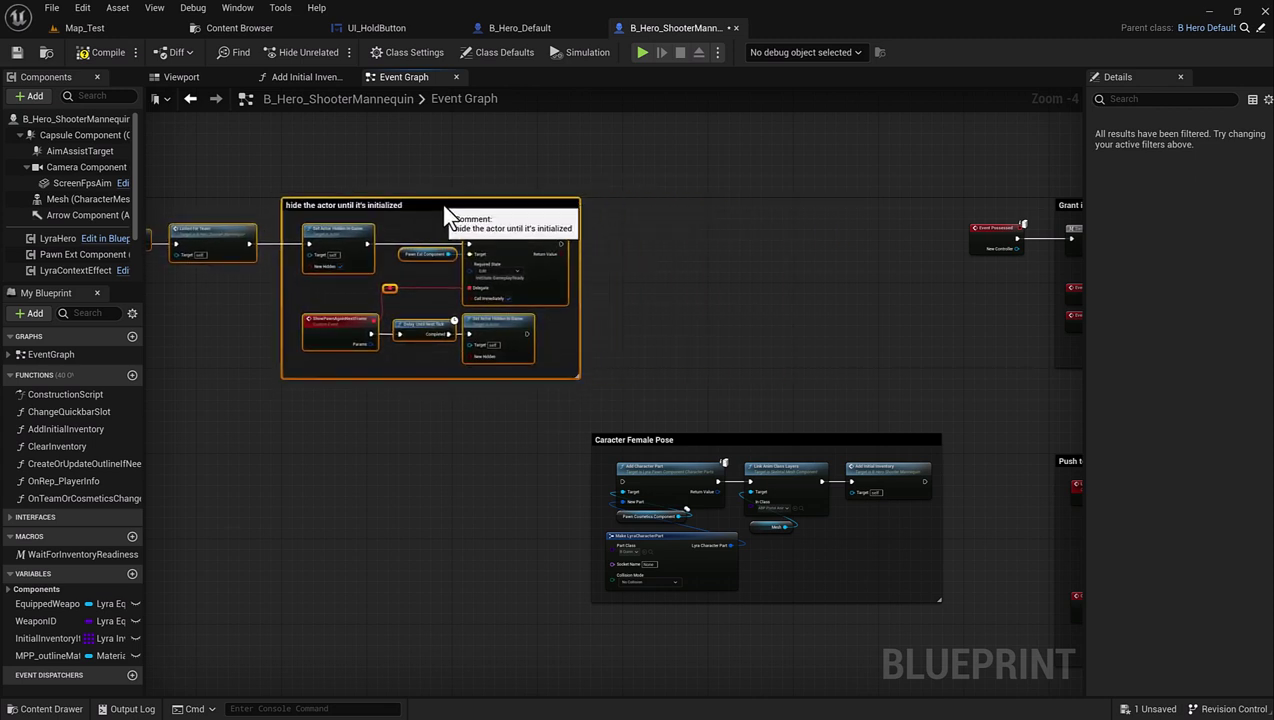
right_drag(751, 397, 681, 447)
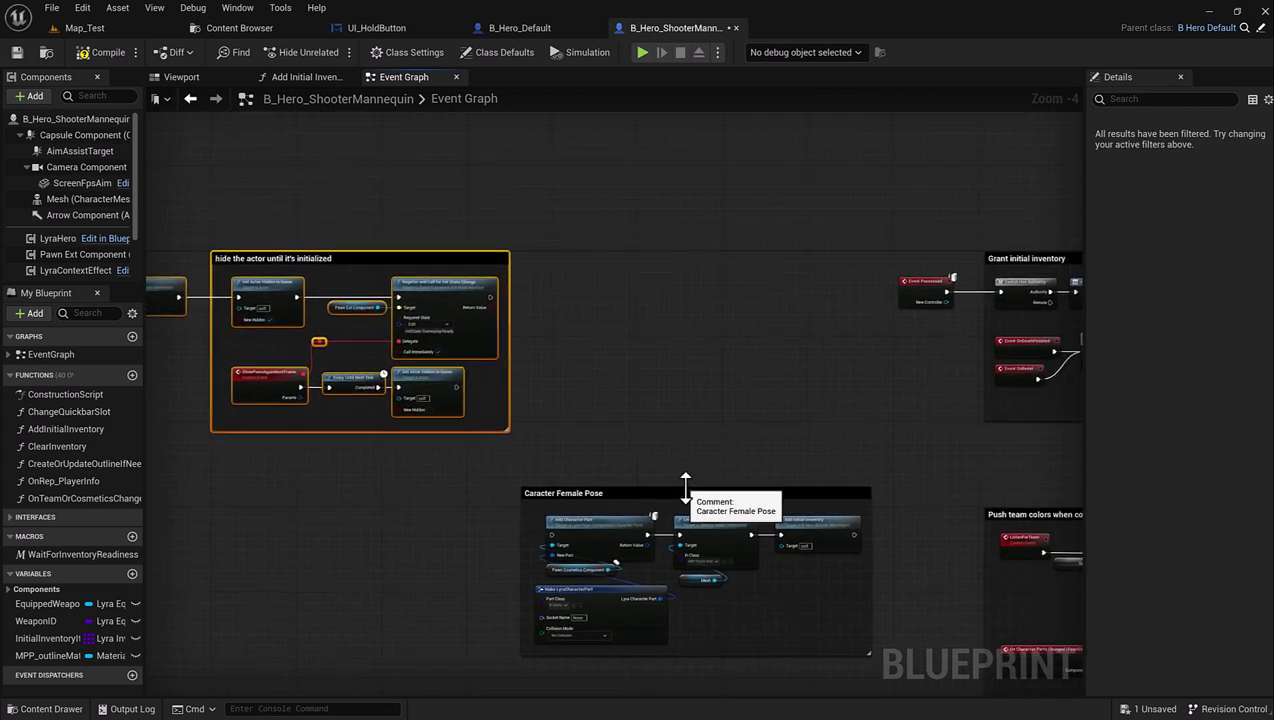
mouse_move(687, 488)
mouse_down()
mouse_move(651, 371)
mouse_move(703, 372)
mouse_up()
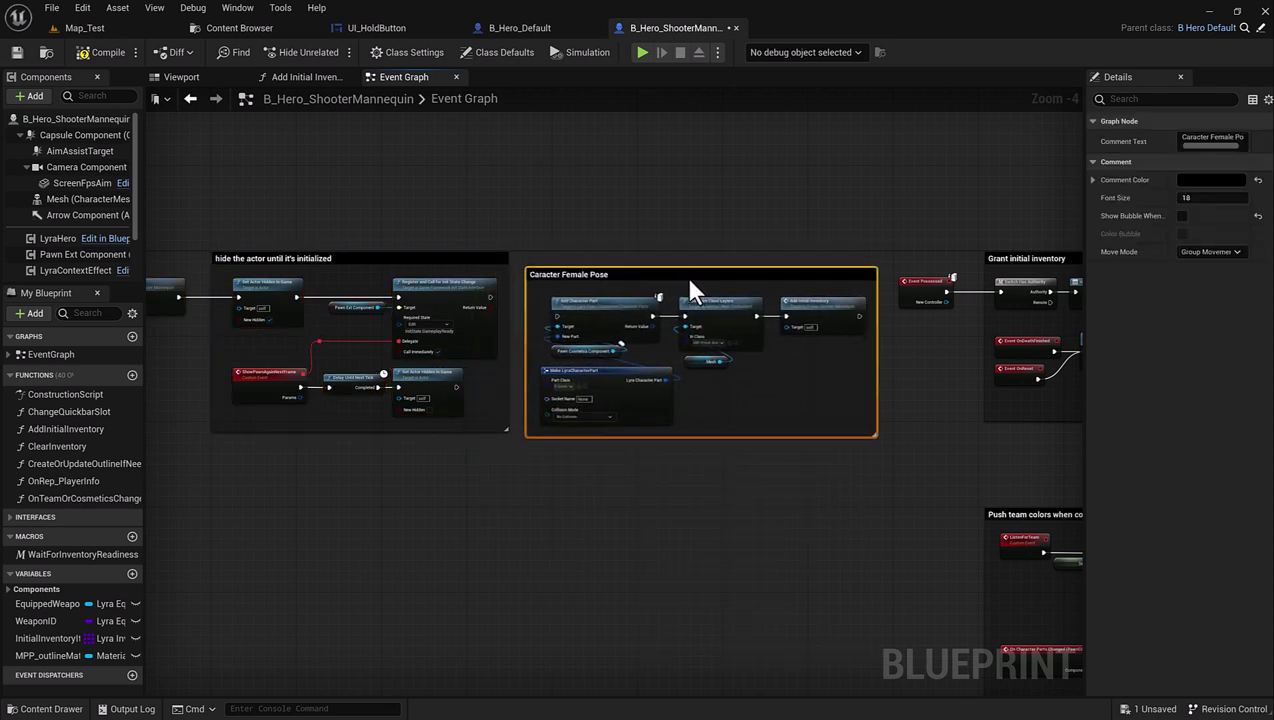
right_drag(341, 364, 567, 340)
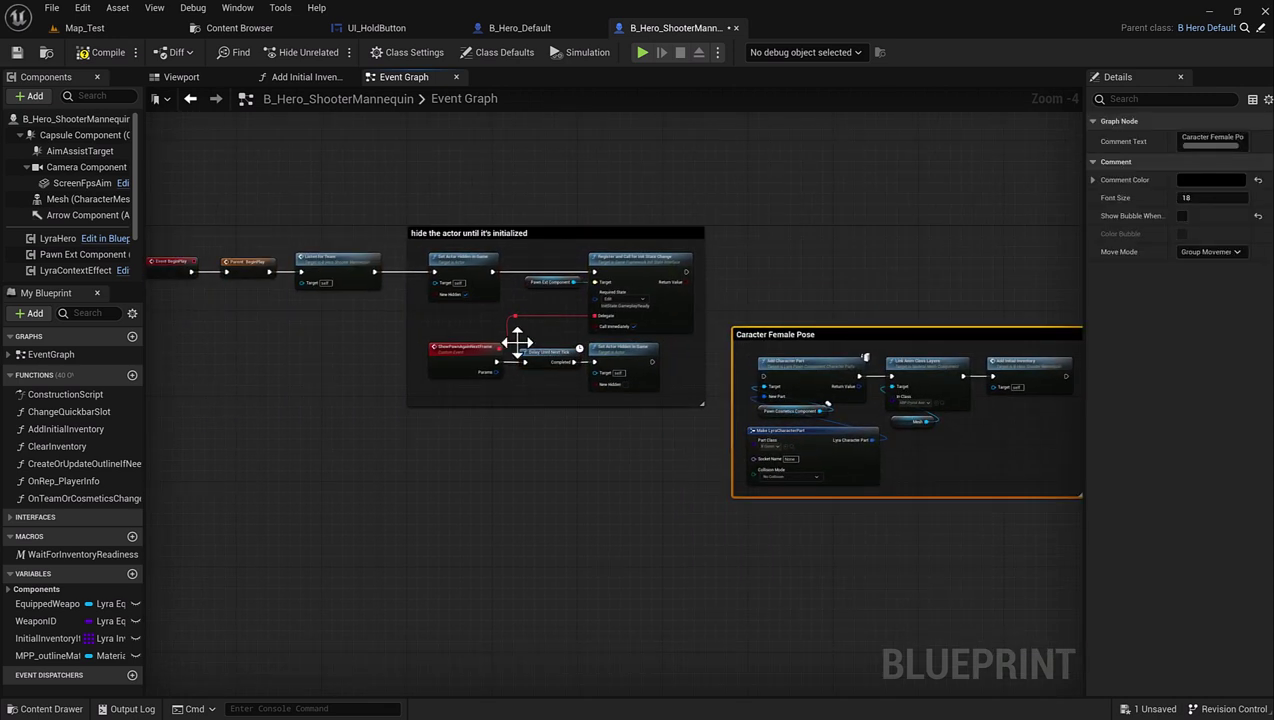
scroll(391, 309, up, 1)
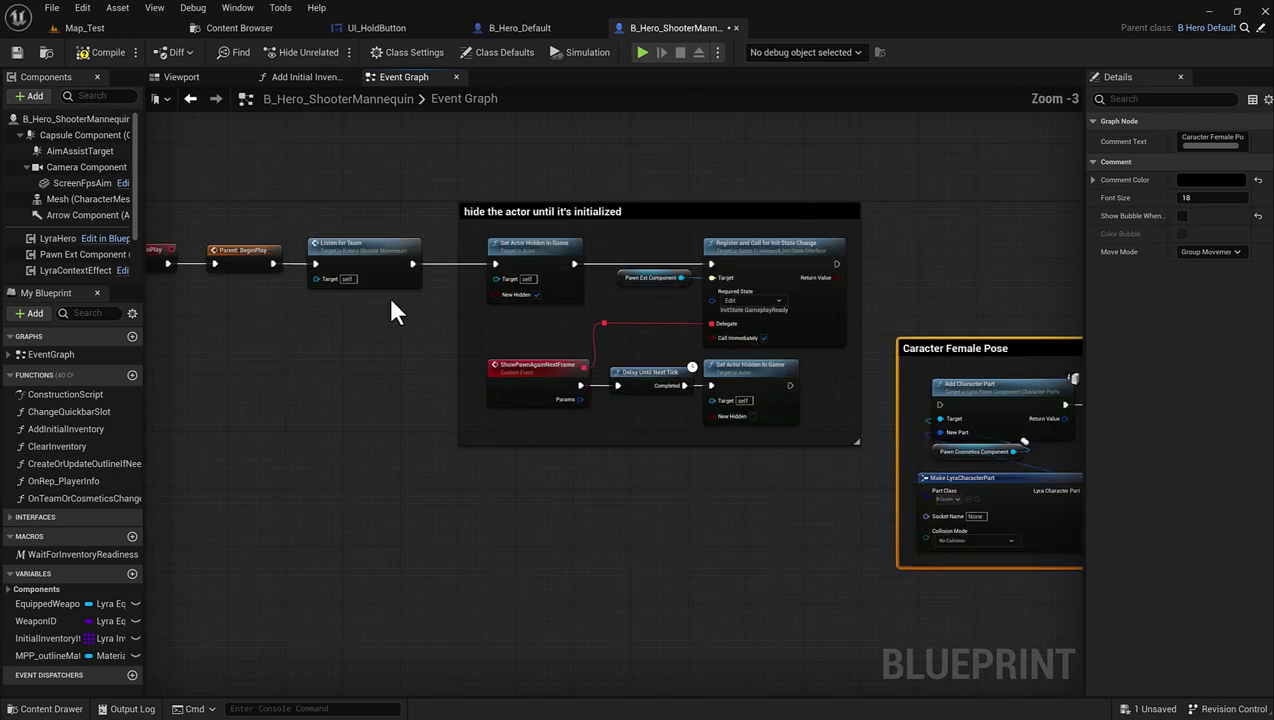
scroll(500, 340, up, 1)
scroll(440, 355, up, 1)
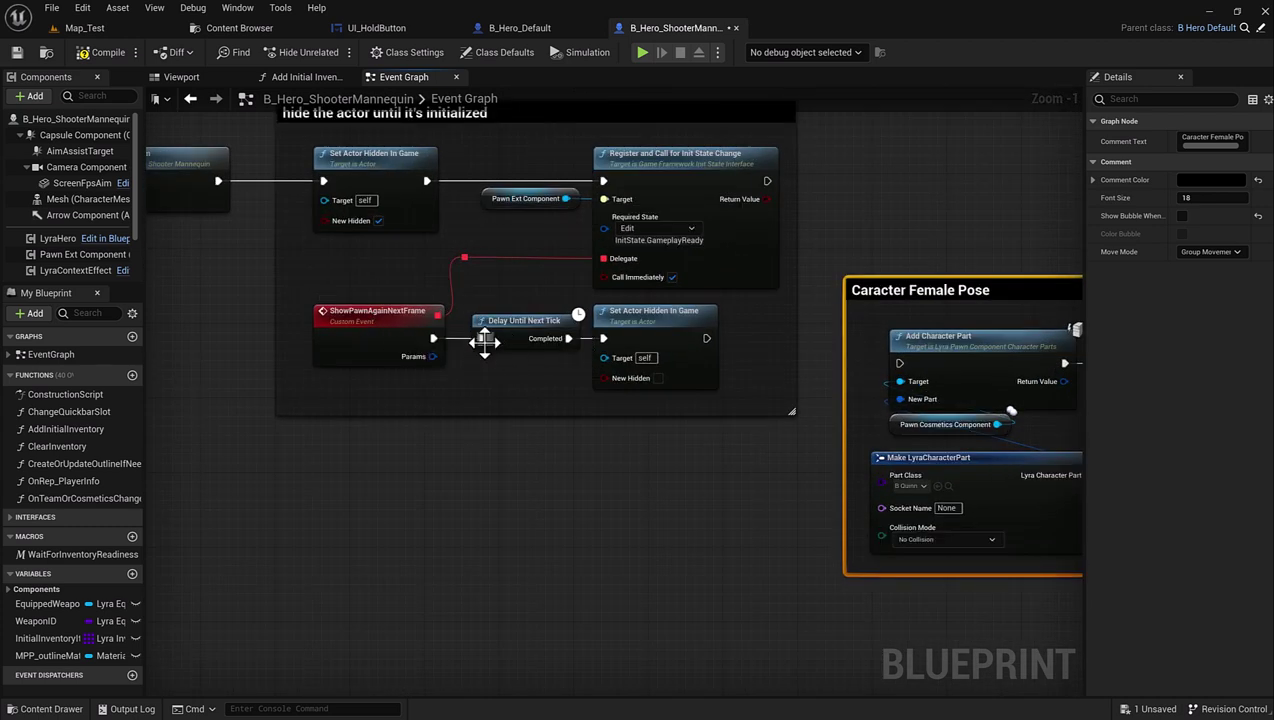
right_drag(573, 365, 487, 333)
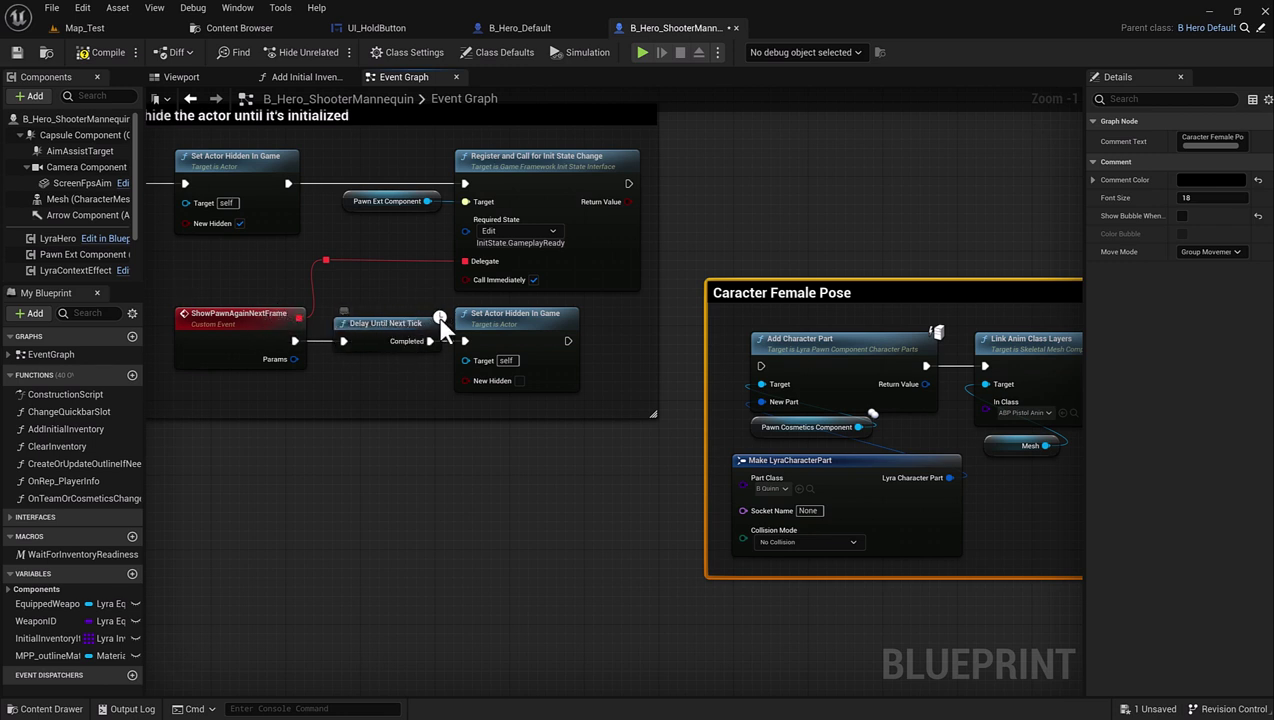
right_drag(441, 326, 431, 340)
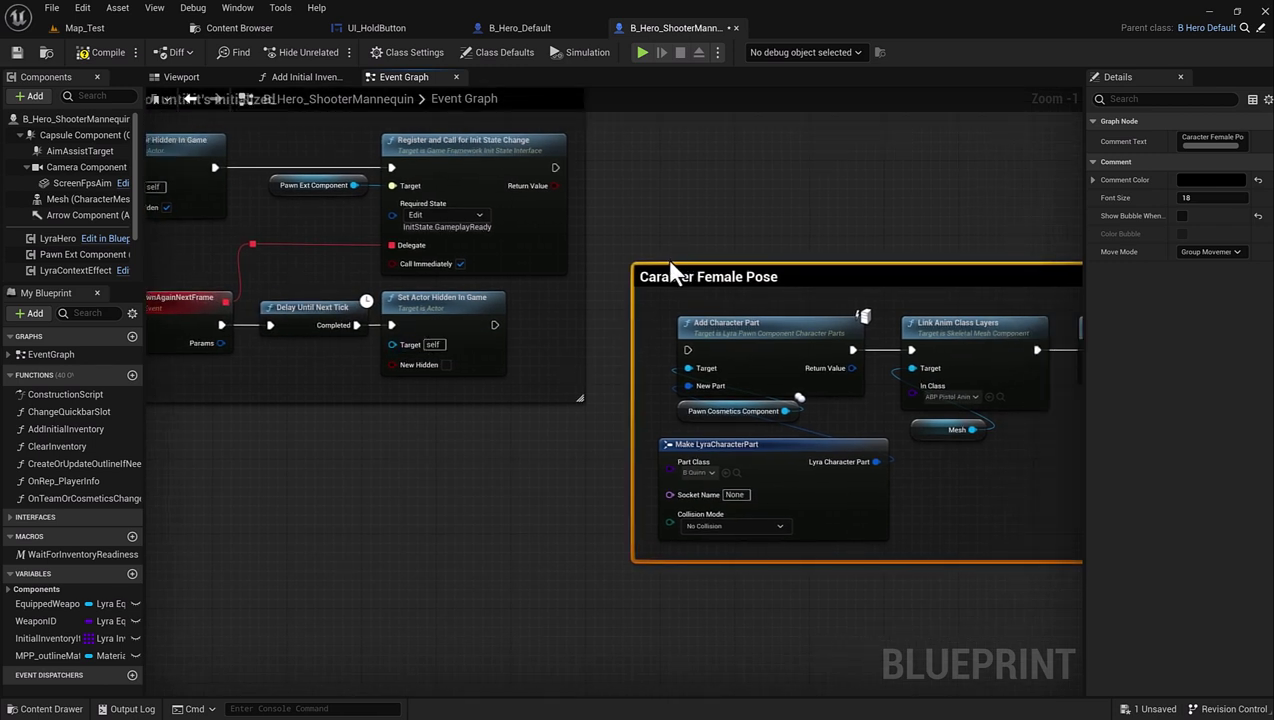
drag(494, 325, 527, 319)
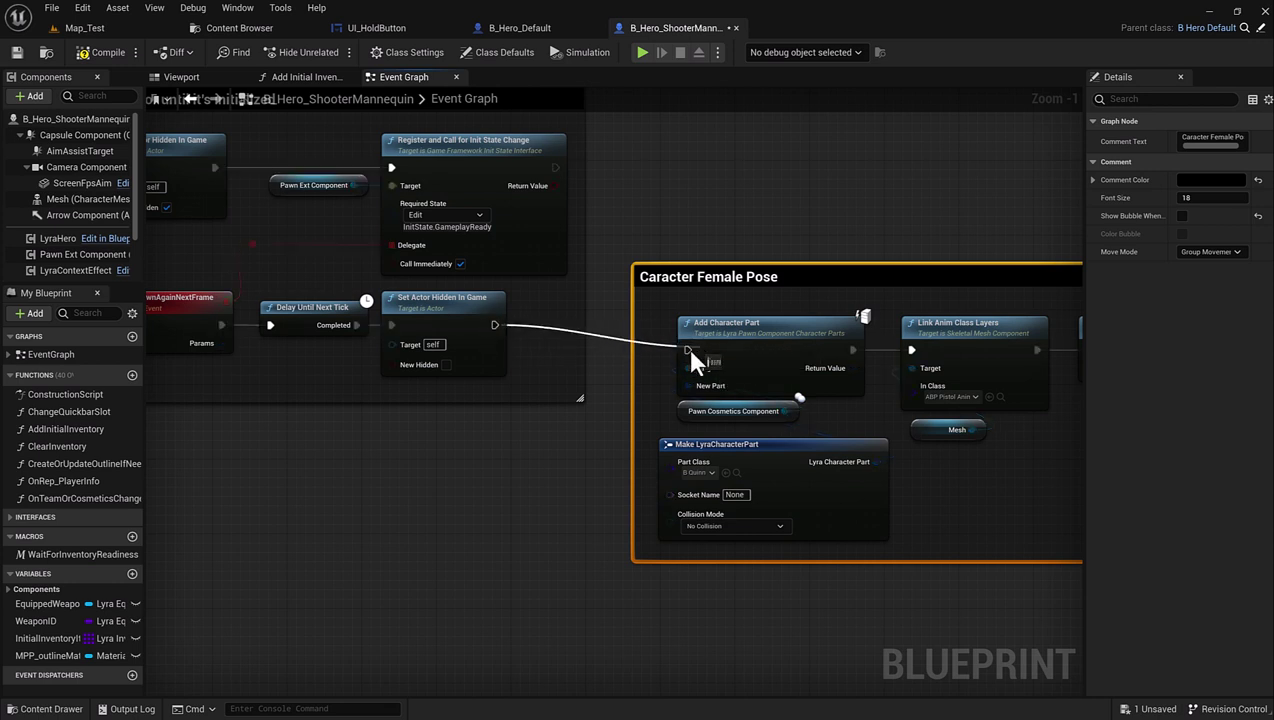
Wire Set Actor Hidden In Game's exec output into Add Character Part.
drag(494, 325, 680, 349)
drag(780, 278, 751, 244)
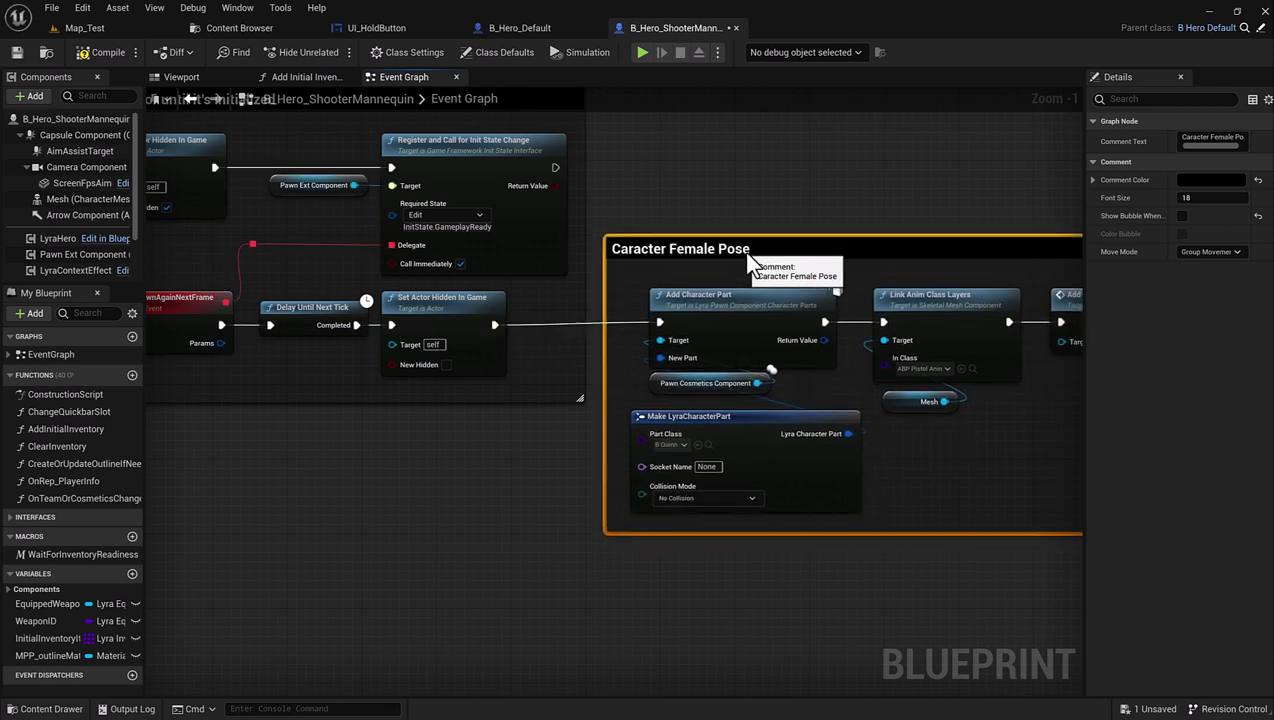
Set Link Anim Class Layers' In Class to ABP_UnarmedAnimLayers_Feminine.
right_drag(615, 428, 485, 430)
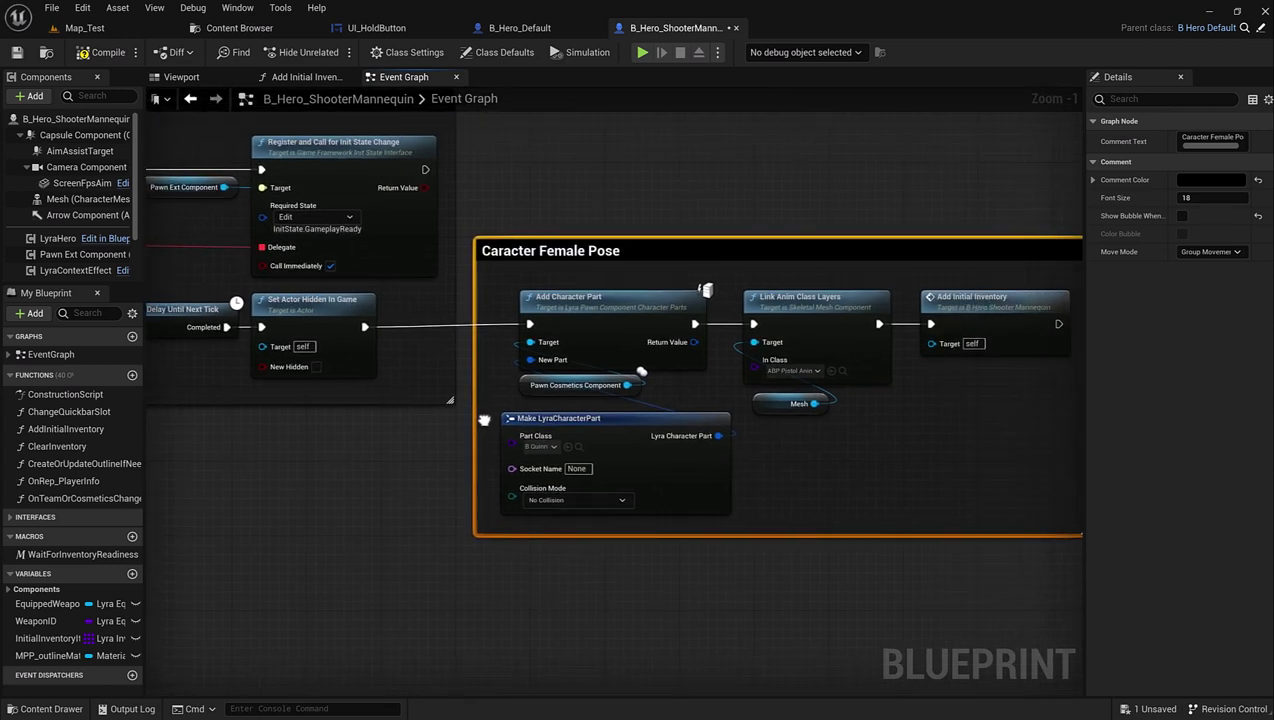
click(804, 369)
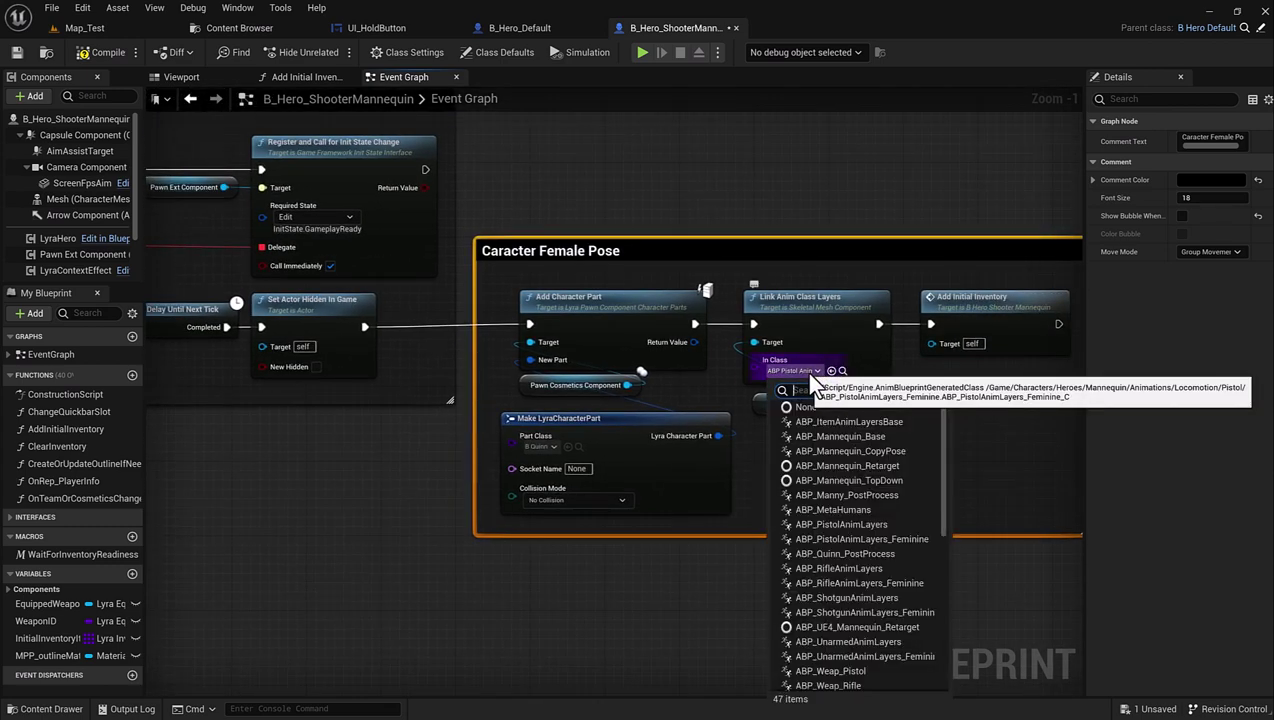
text(unarmed)
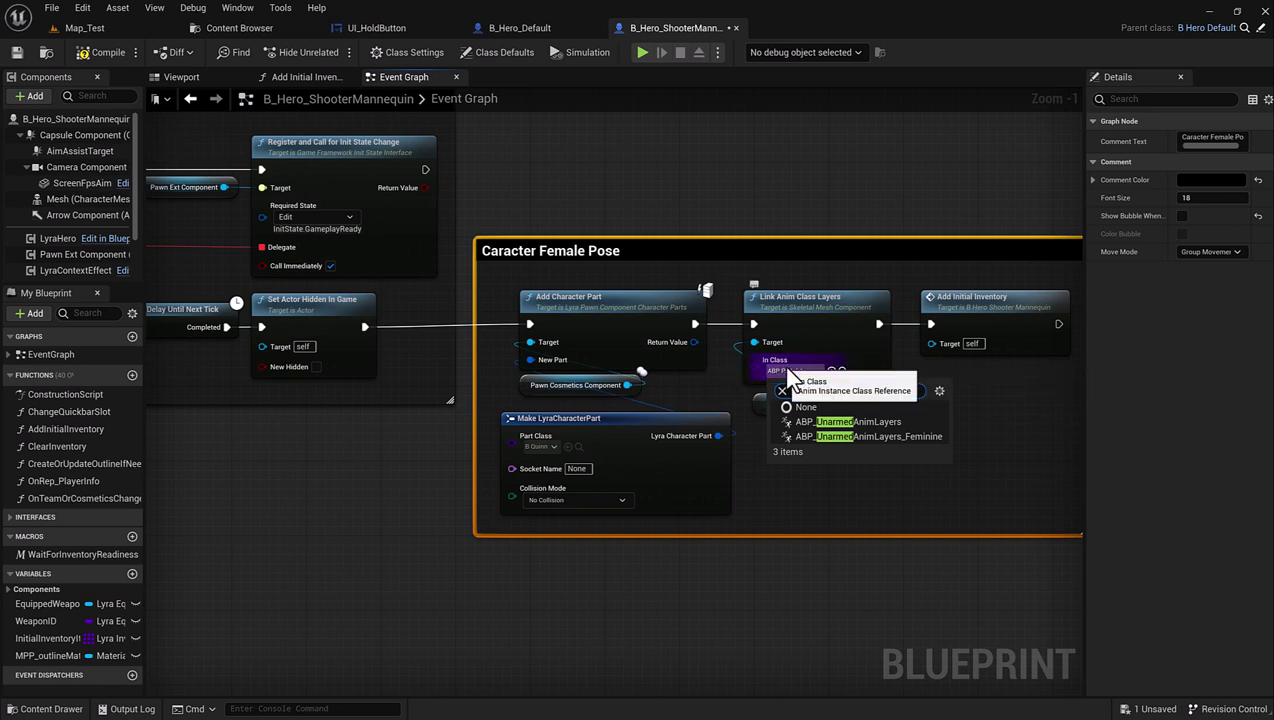
click(874, 436)
scroll(826, 480, down, 2)
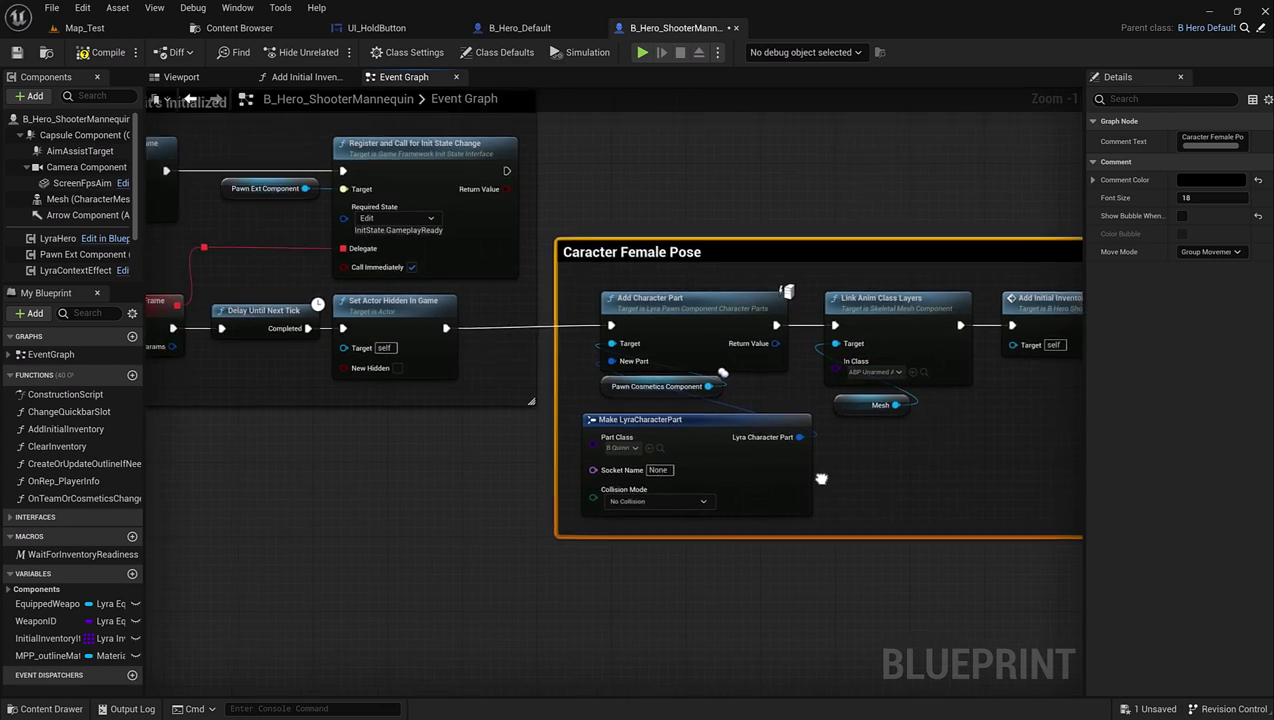
right_drag(594, 408, 504, 377)
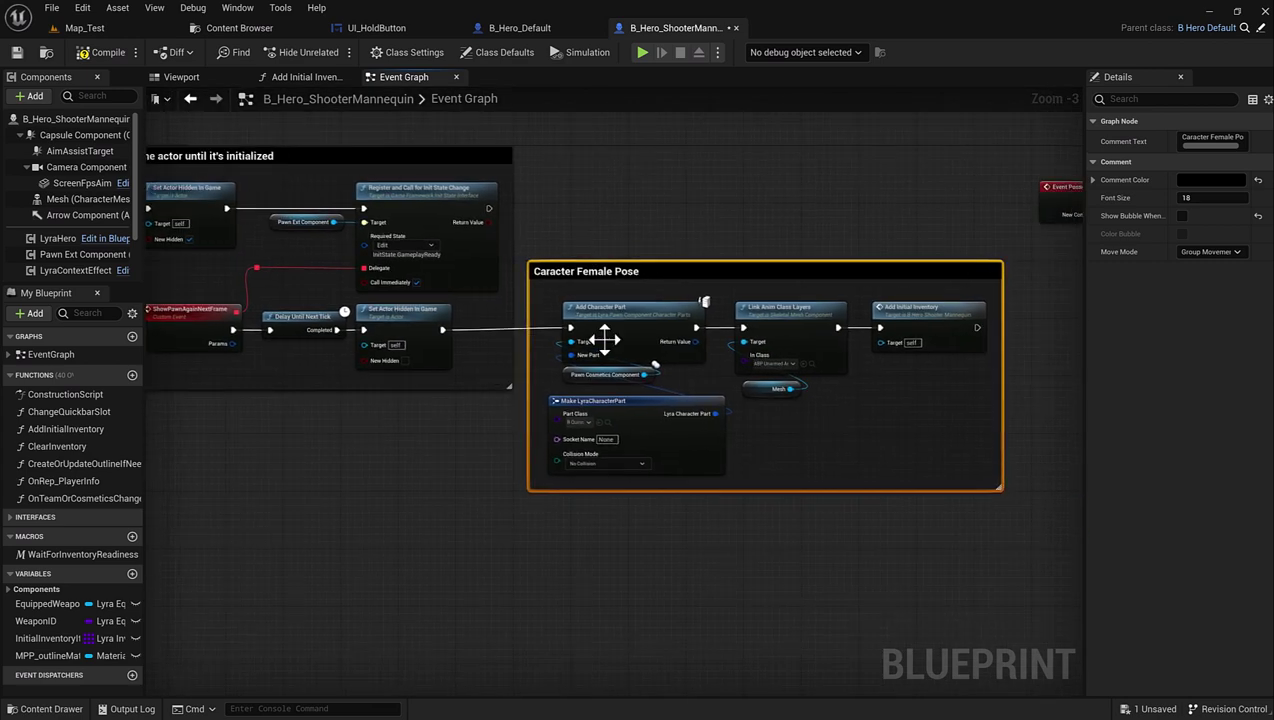
Compile and save the hero blueprint and return to the Map_Test level.
click(100, 48)
click(16, 52)
click(94, 26)
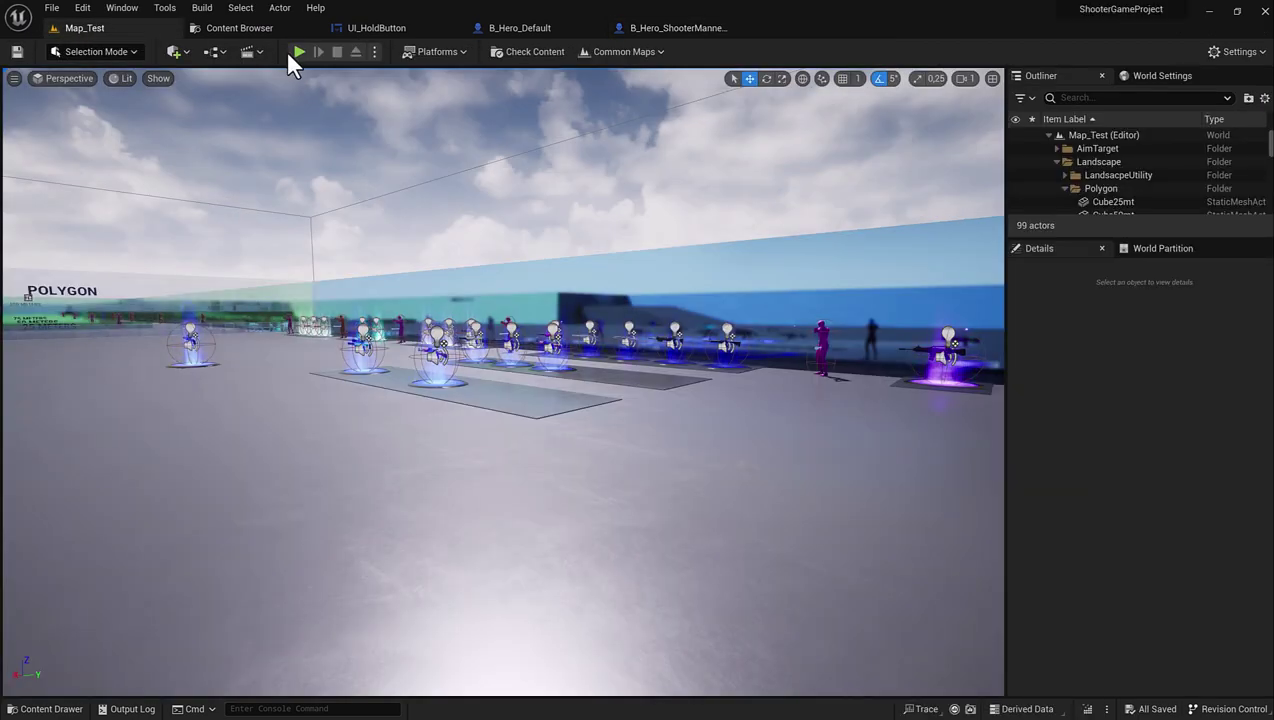
Play-test Map_Test cycling weapon slots 2, 3, 1, 3, then stop the session.
key(alt+p)
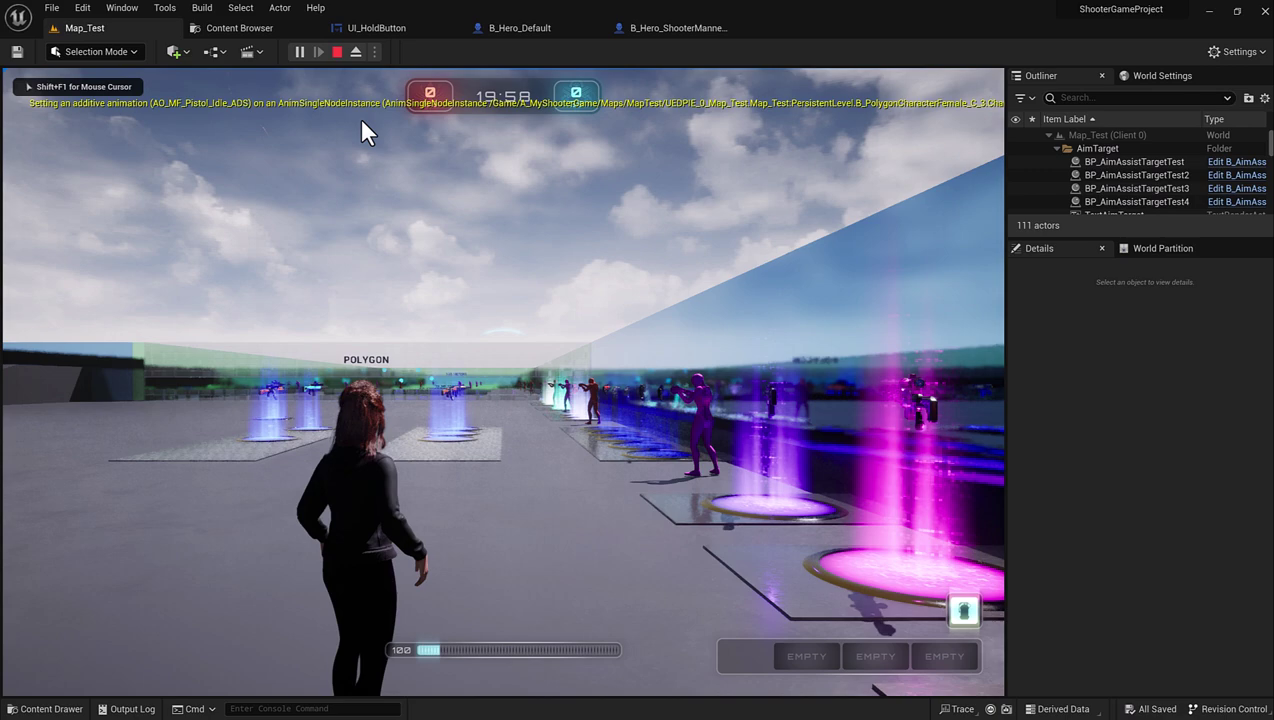
click(359, 117)
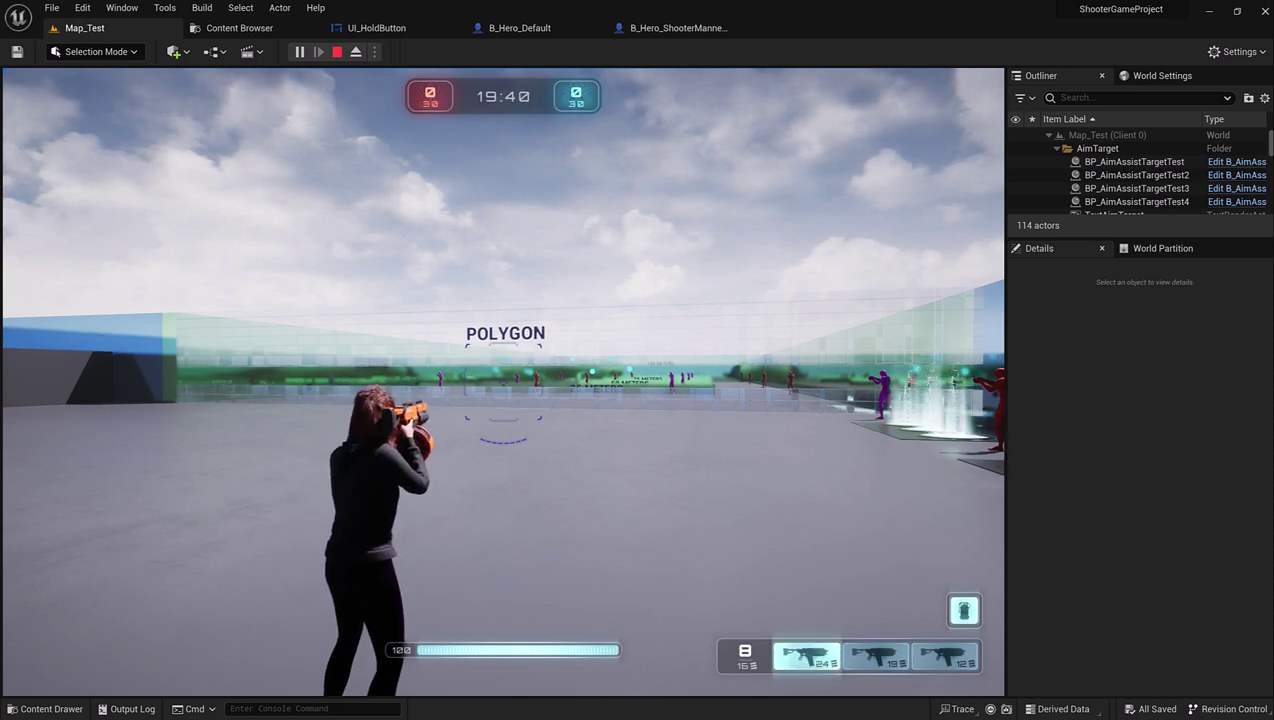
key(2)
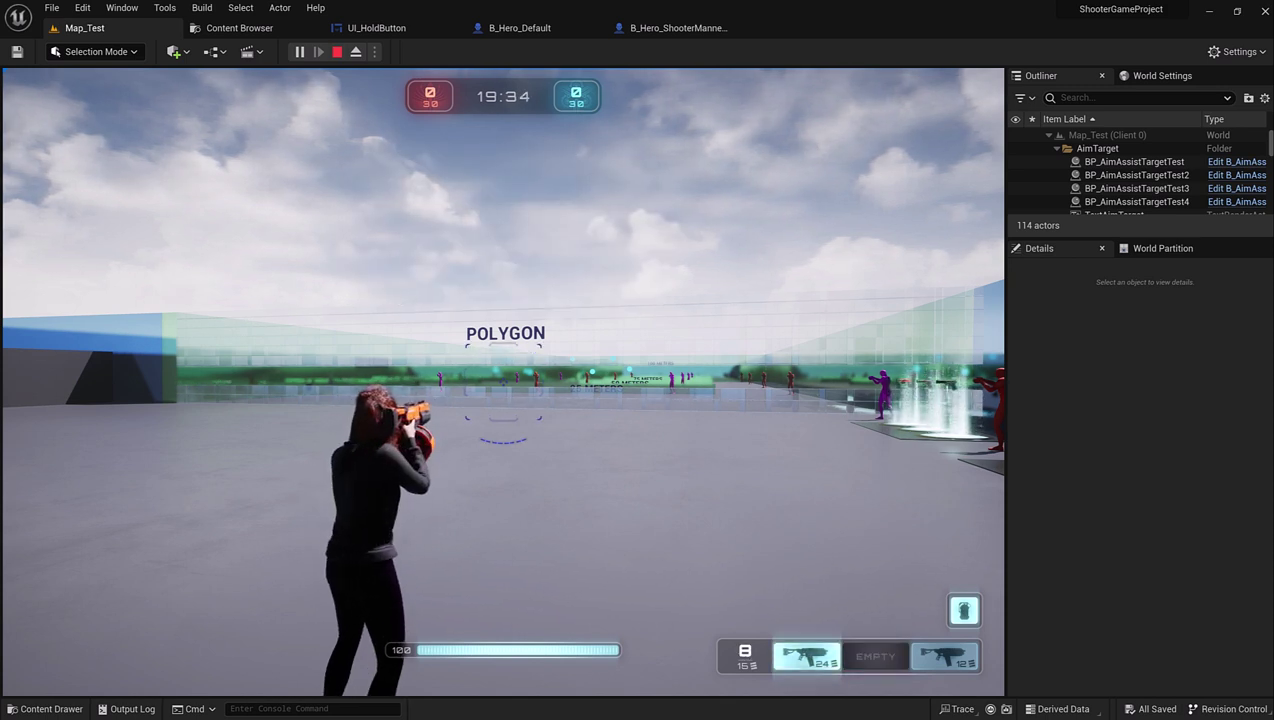
key(3)
key(1)
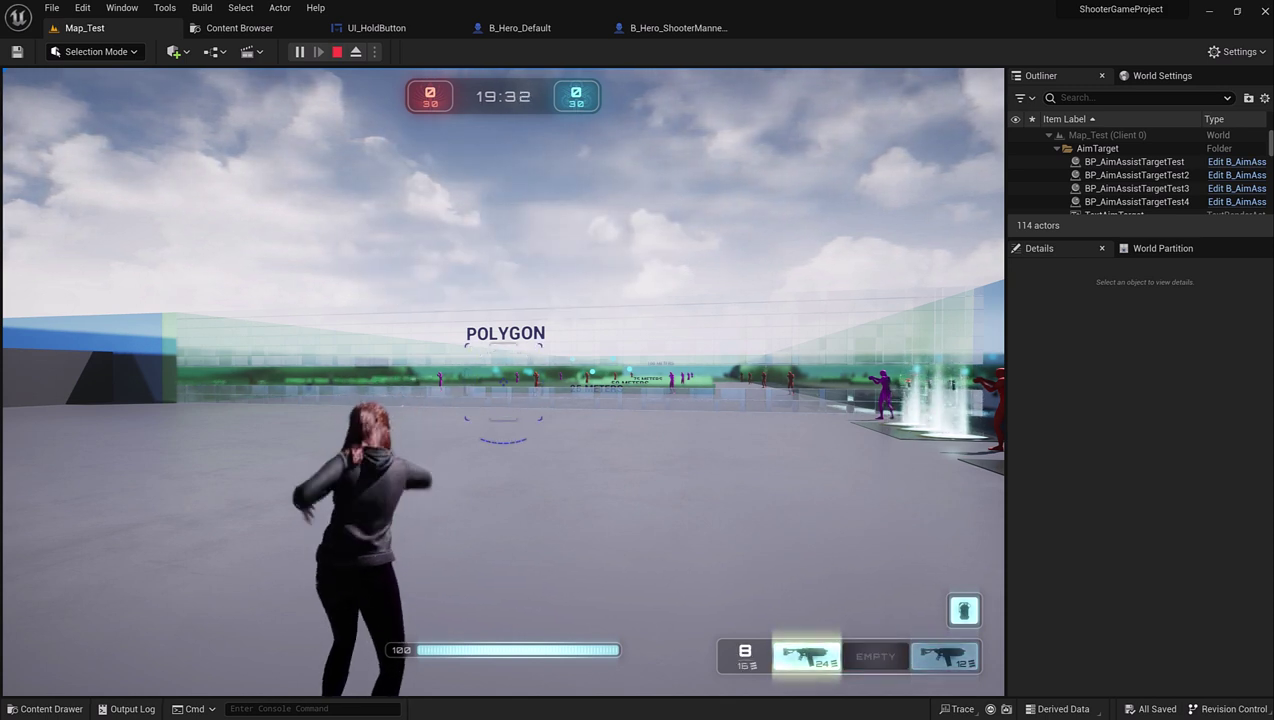
key(3)
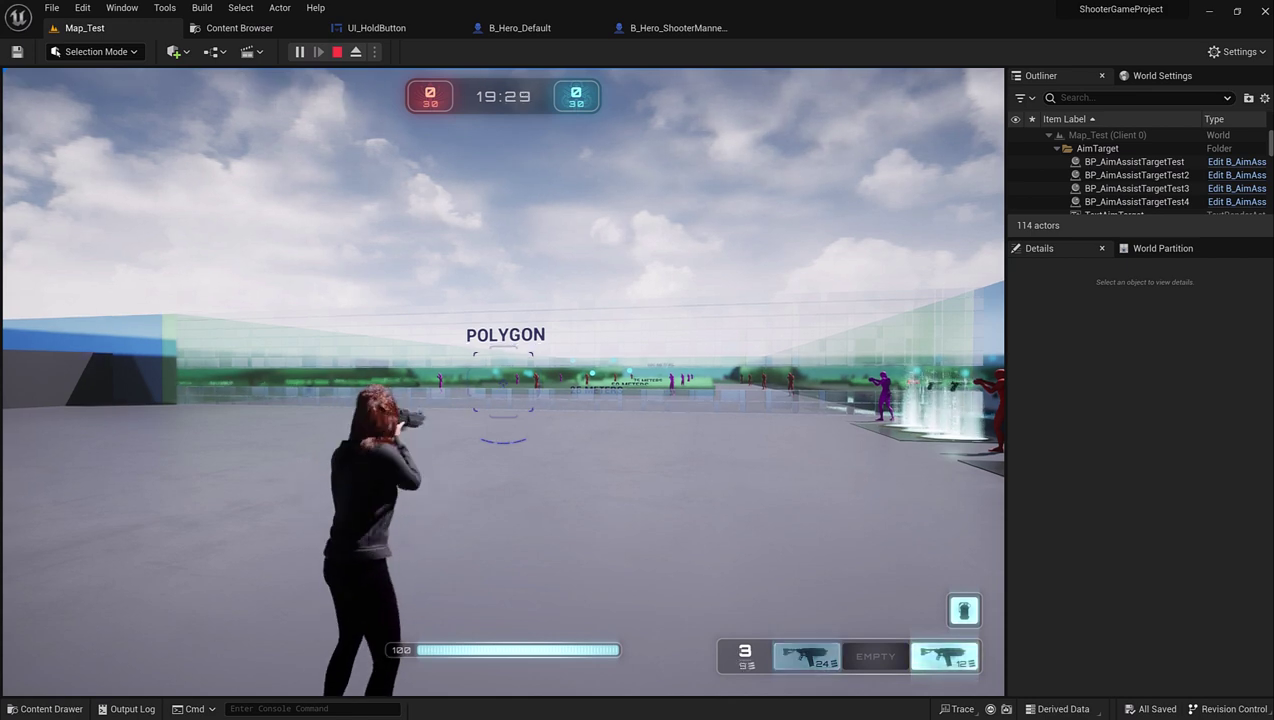
key(w)
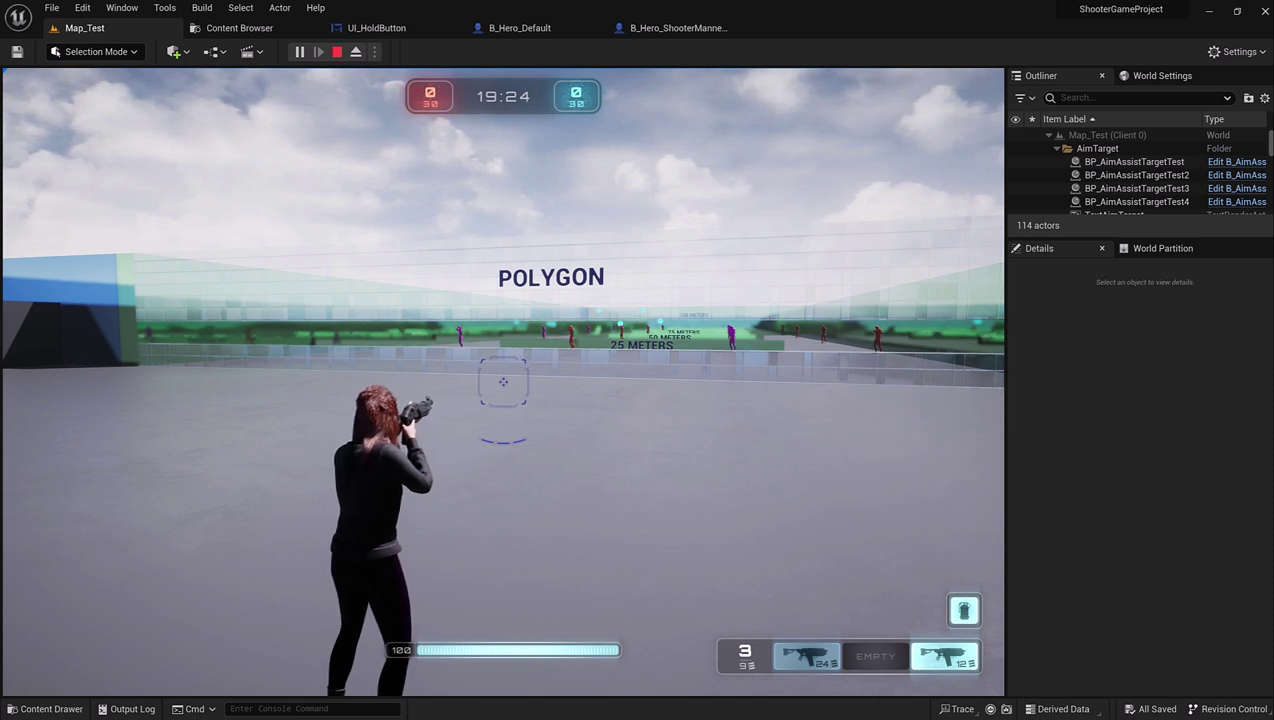
key(Escape)
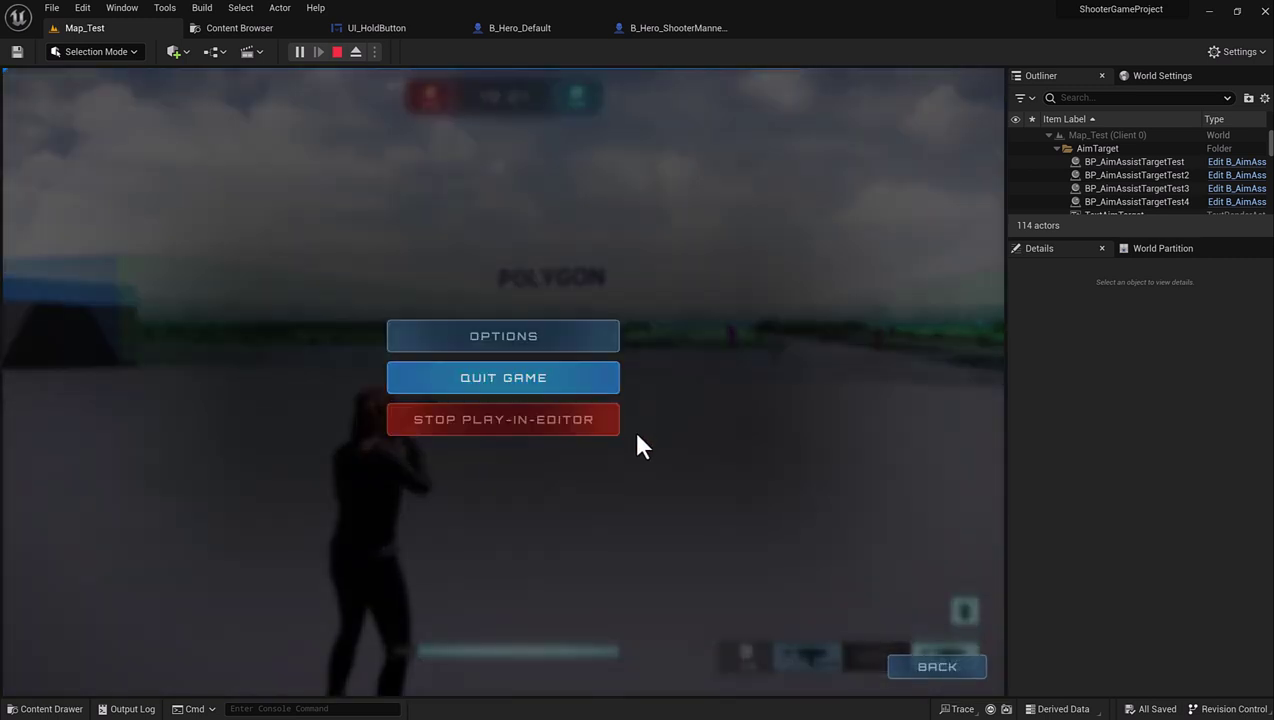
click(520, 422)
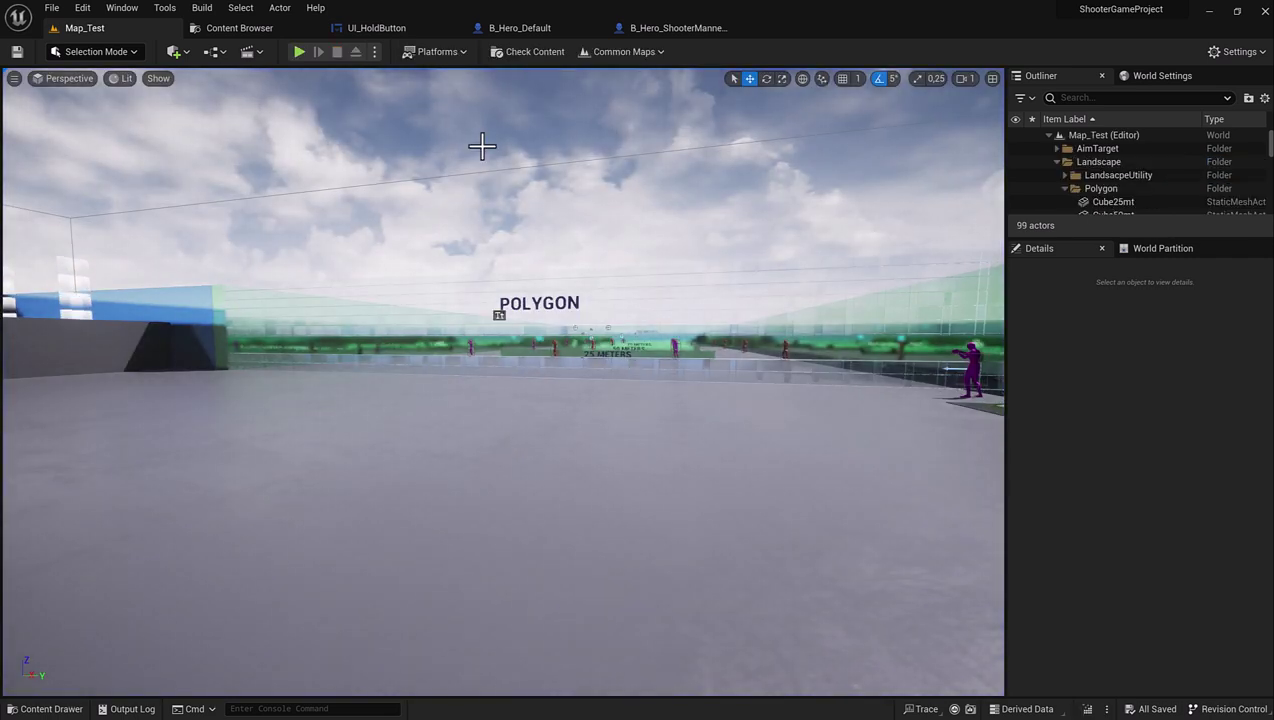
Review the hero's Add Initial Inventory graph, then show the Content Browser at A_MyShooterGame.
click(662, 28)
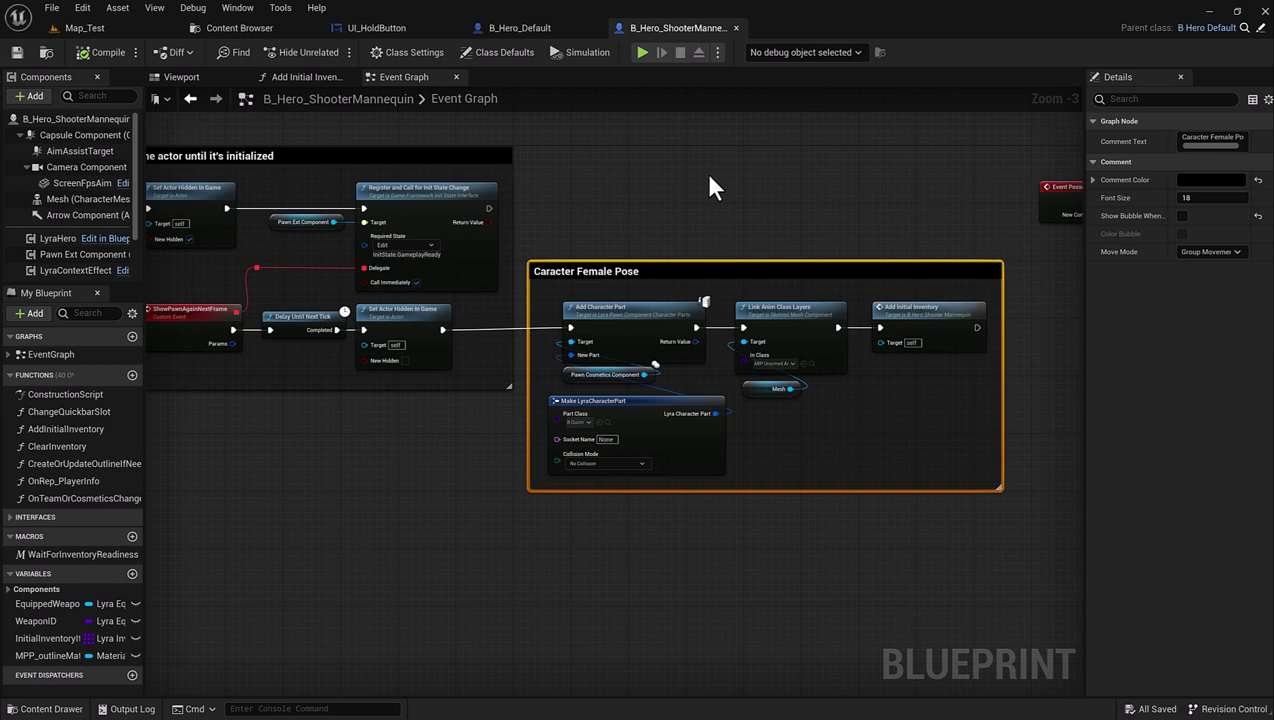
right_drag(702, 172, 741, 165)
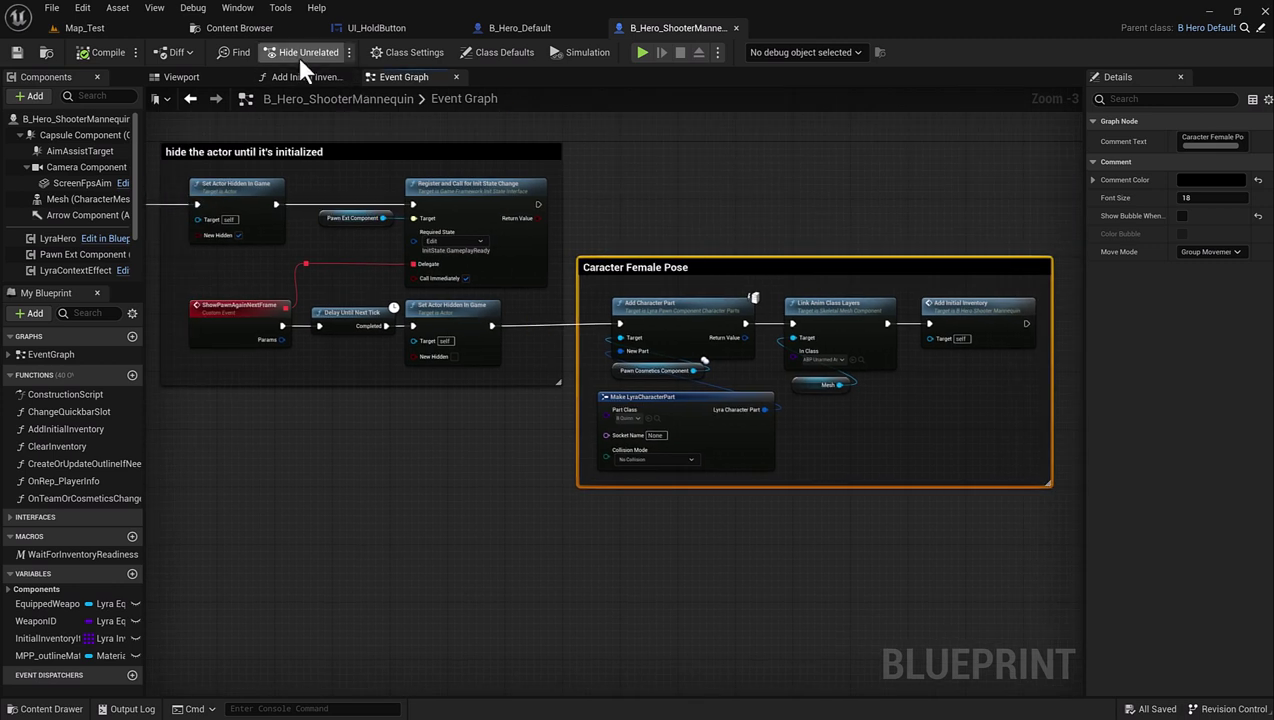
click(314, 80)
scroll(576, 343, up, 2)
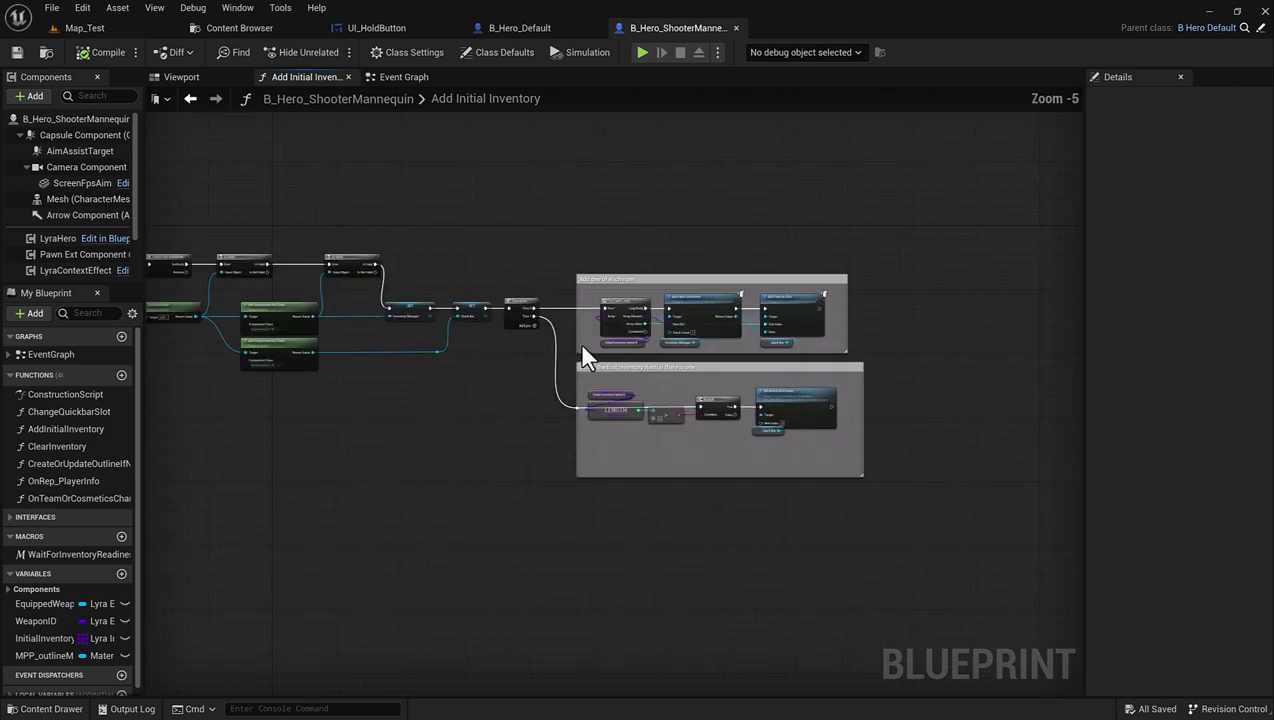
scroll(620, 358, up, 1)
right_drag(640, 375, 559, 316)
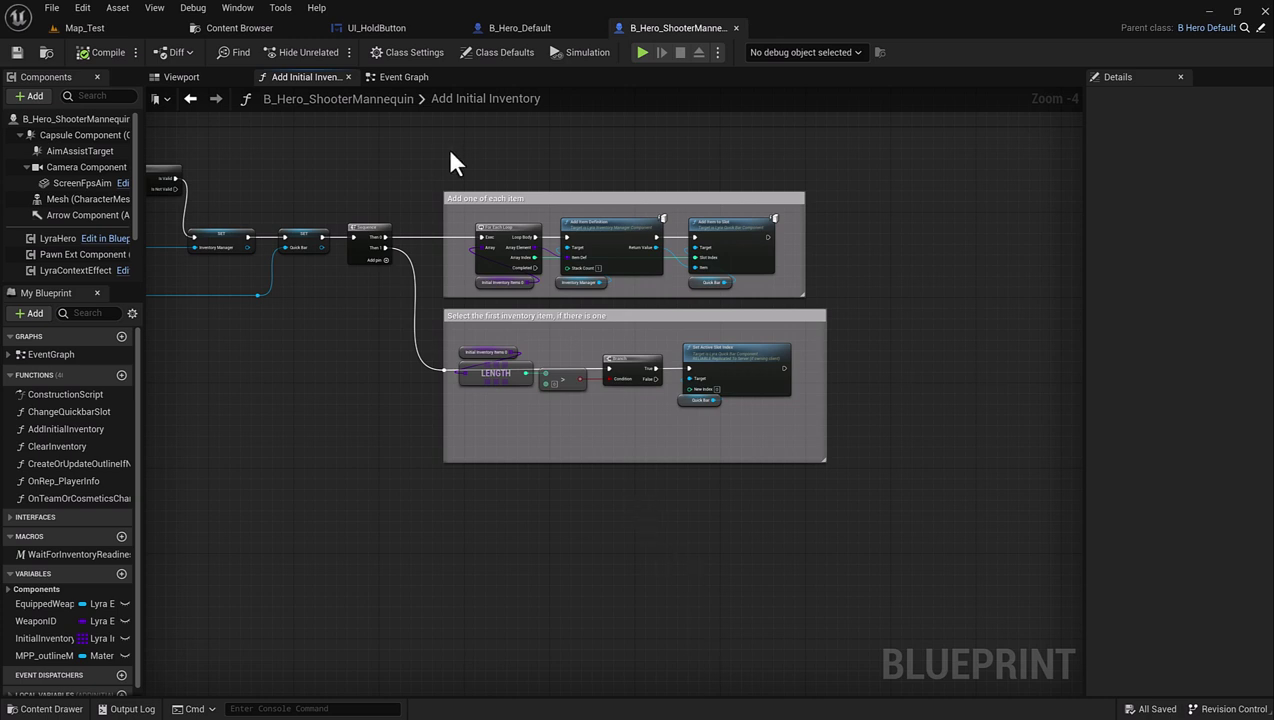
click(237, 30)
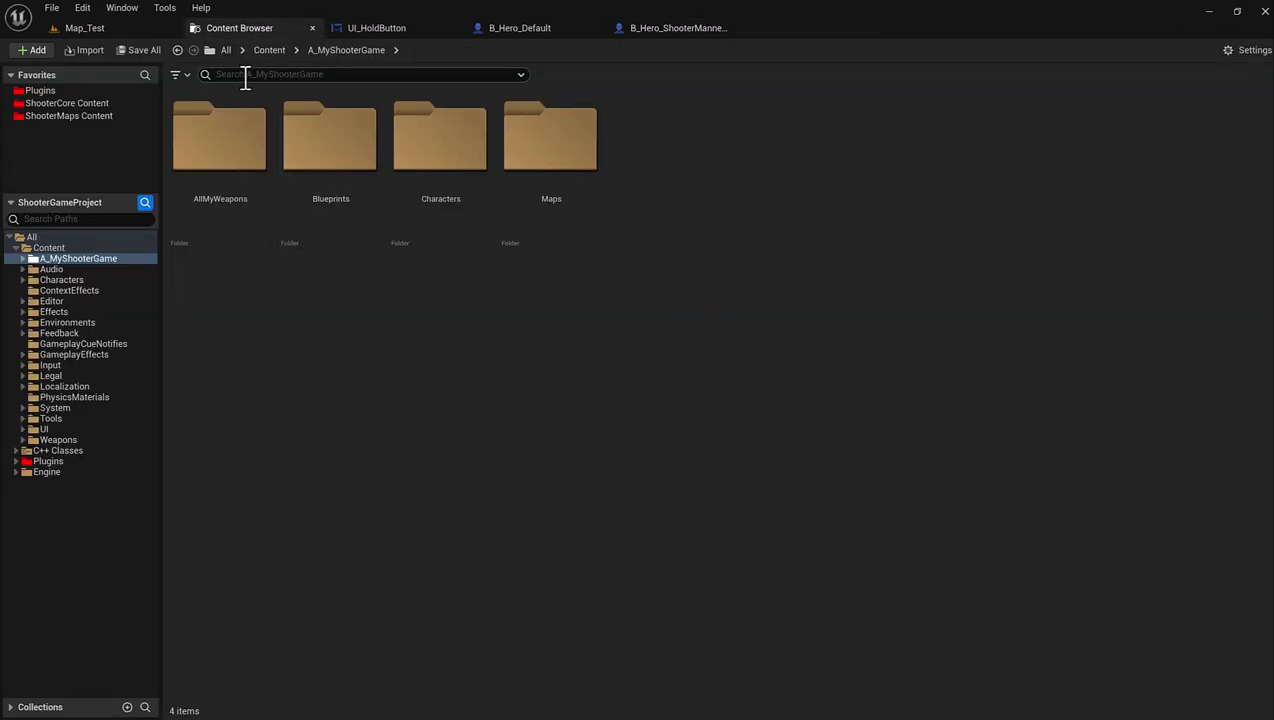
Search all project content for 'drop' and open the GA_DropWeapon ability blueprint.
click(225, 49)
click(260, 76)
text(s)
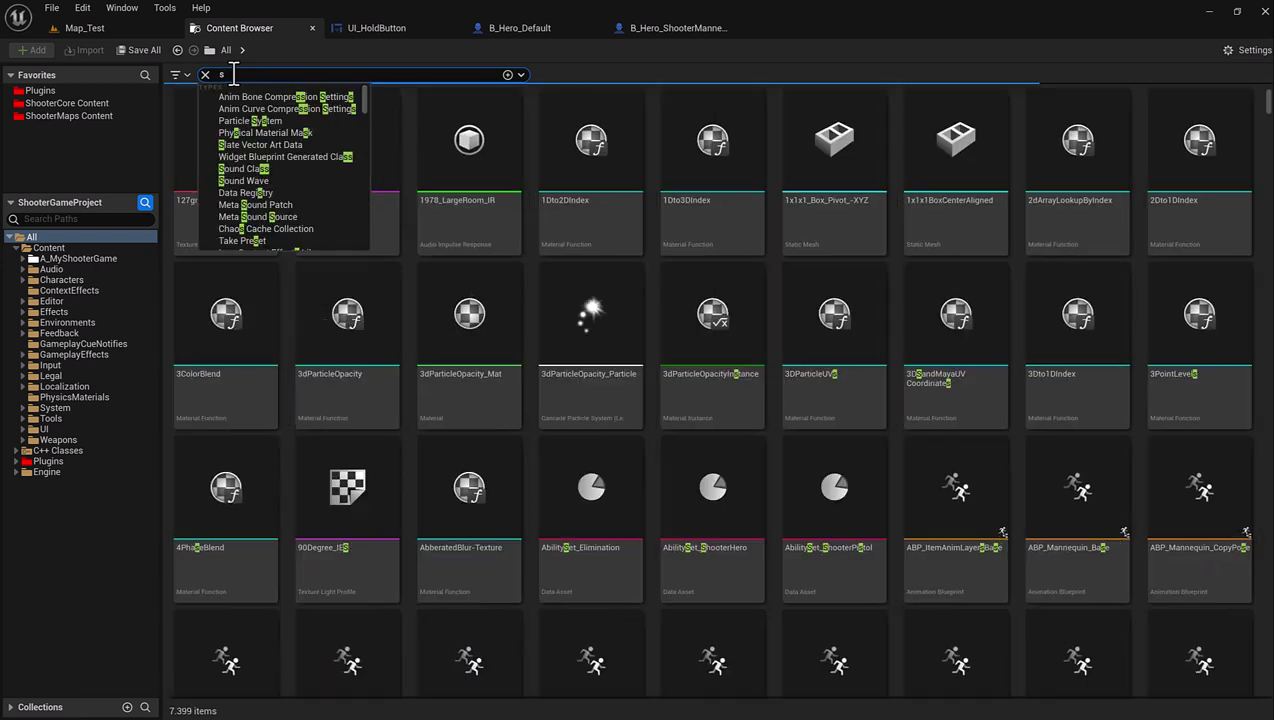
text(rop)
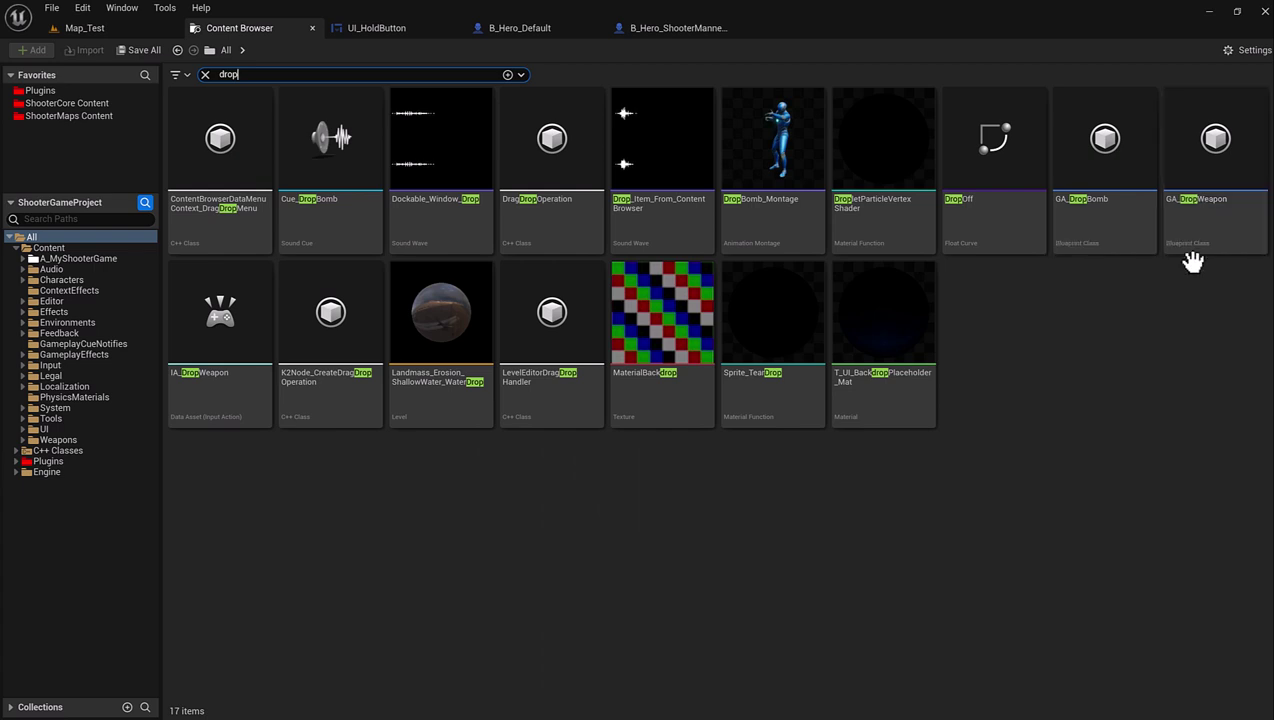
double_click(1196, 218)
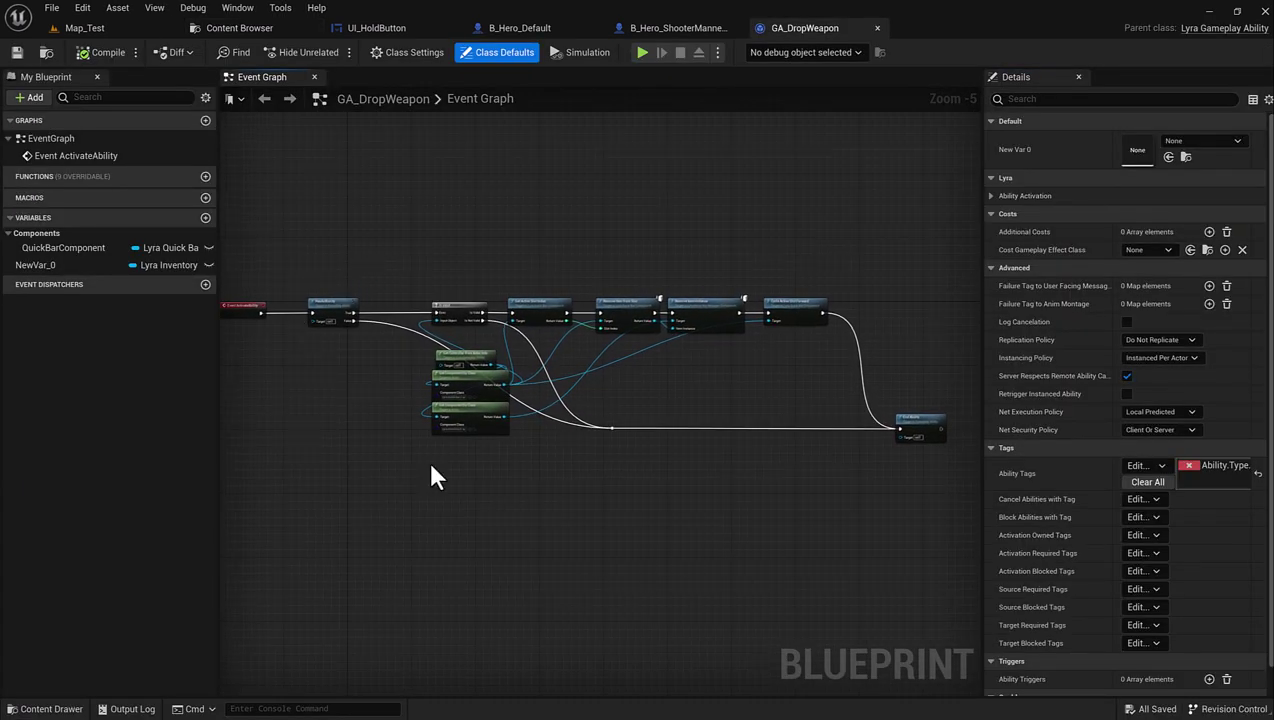
Wire Remove Item Instance straight to End Ability, break the Cycle Active Slot Forward link, and compile.
scroll(369, 308, up, 1)
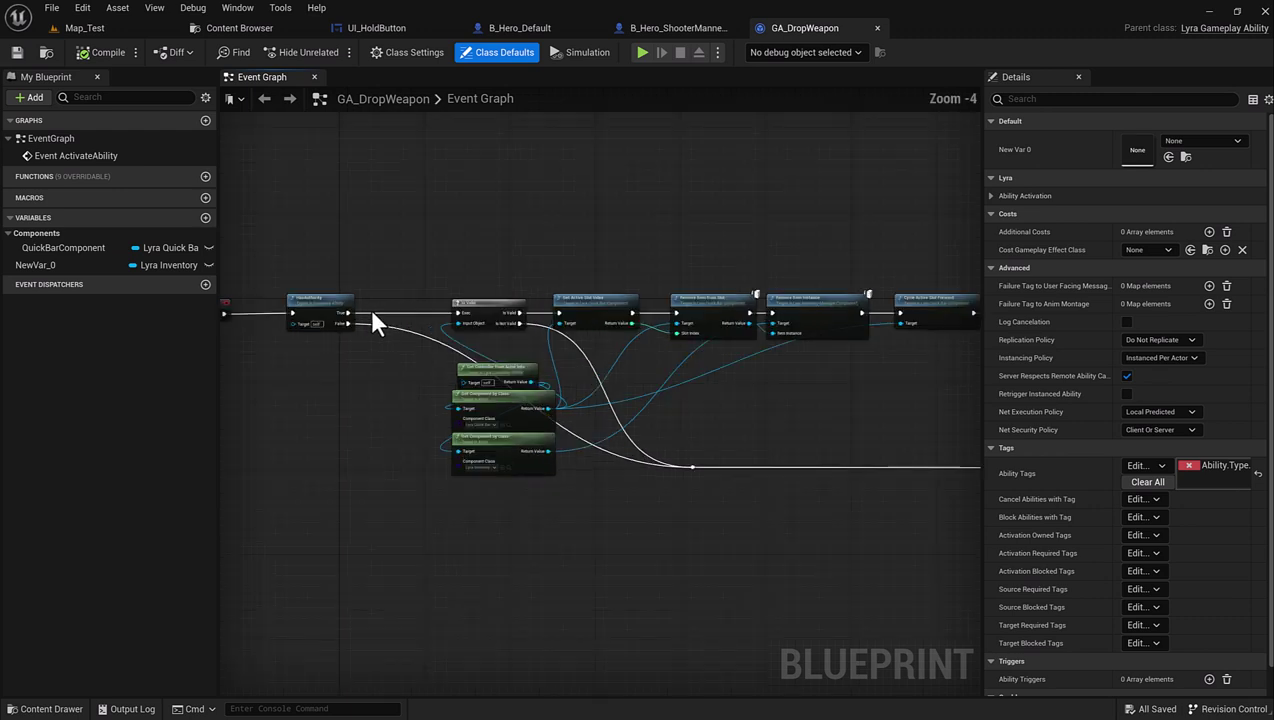
scroll(369, 308, up, 1)
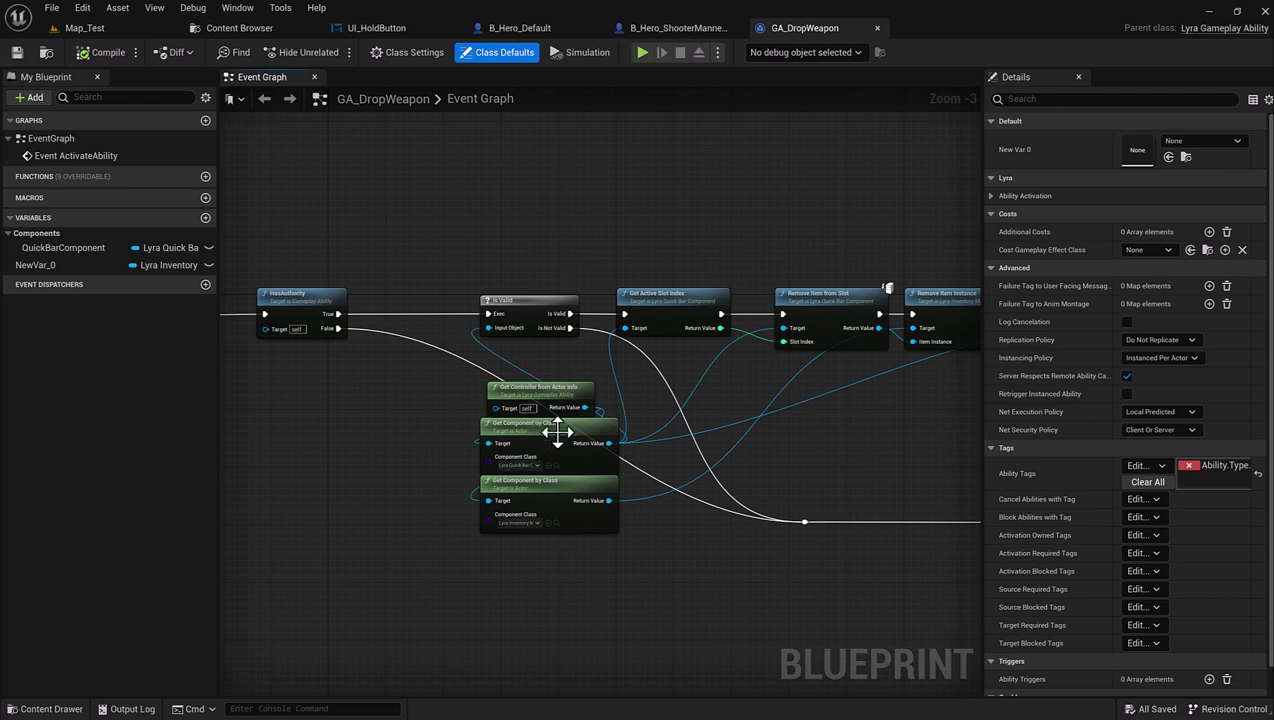
right_drag(676, 412, 584, 384)
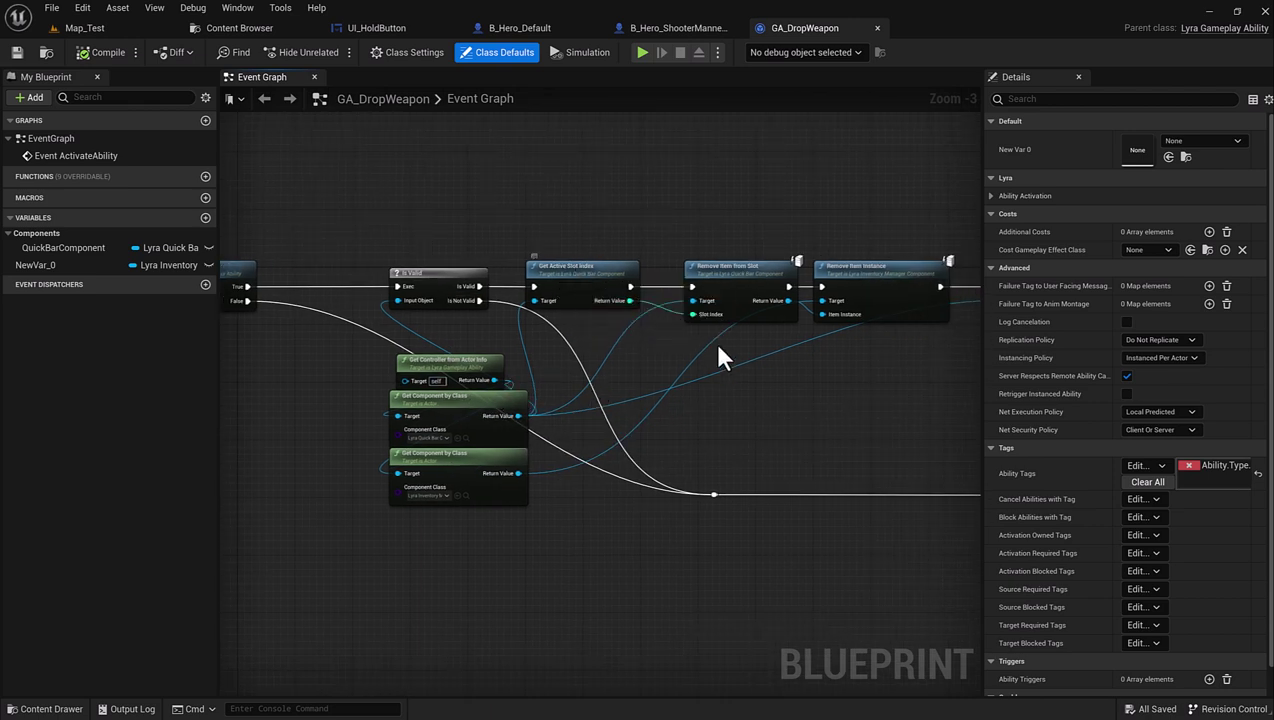
right_drag(714, 341, 440, 343)
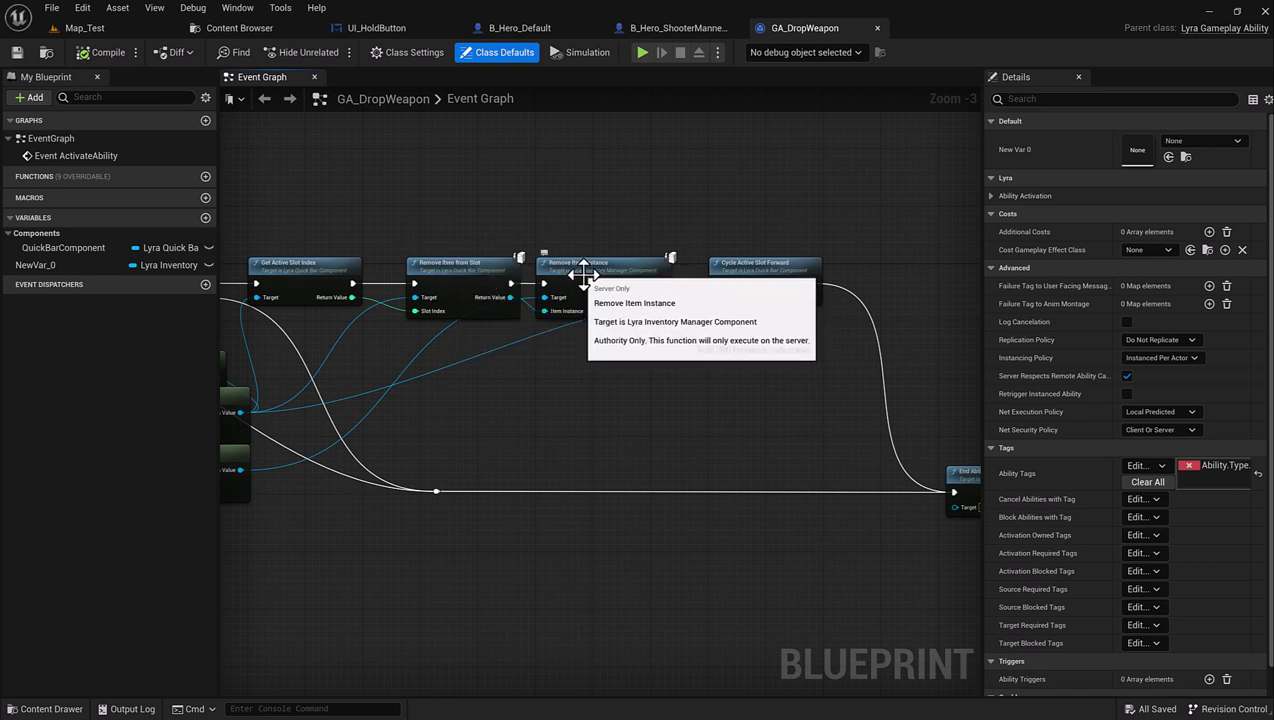
right_drag(651, 282, 394, 281)
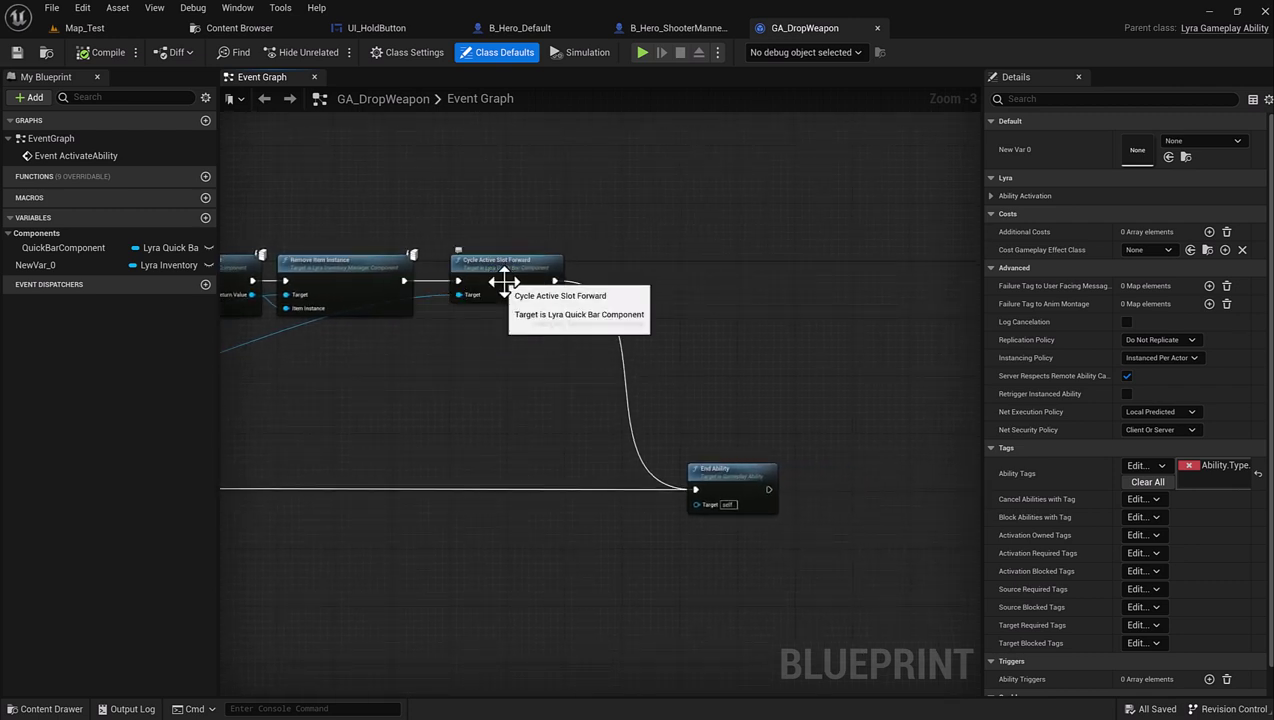
right_drag(593, 377, 668, 361)
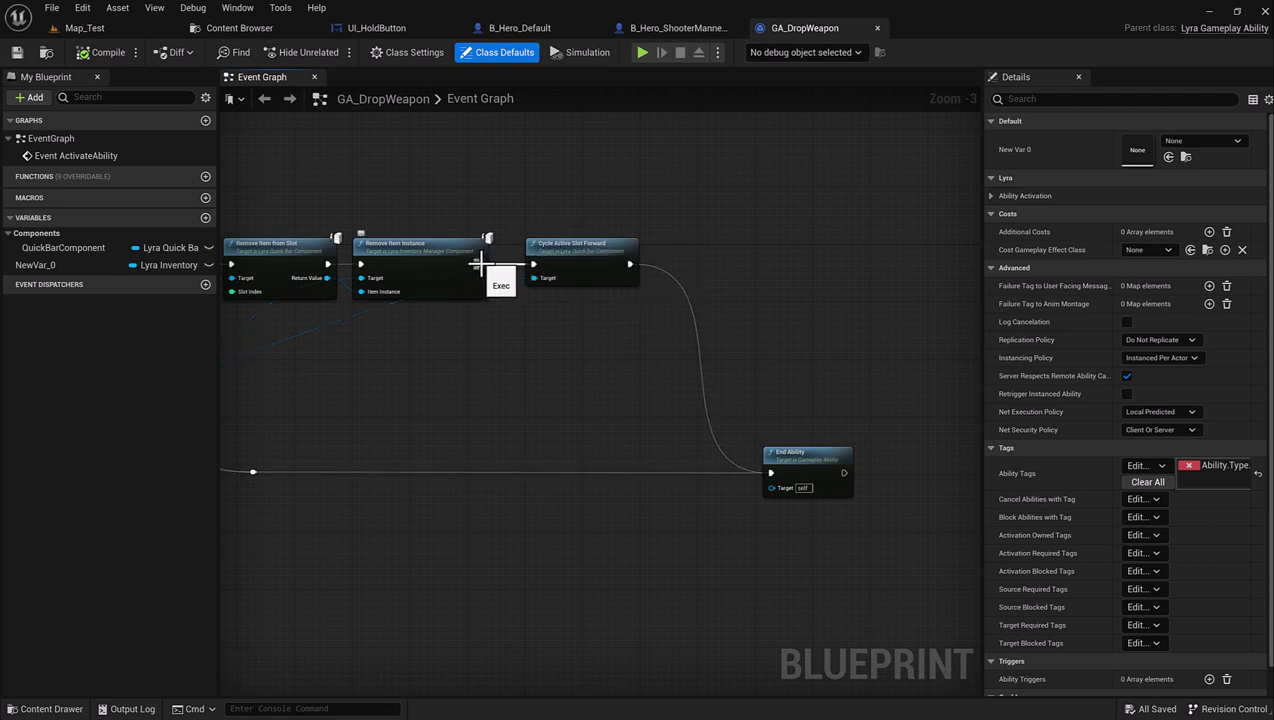
drag(480, 264, 771, 473)
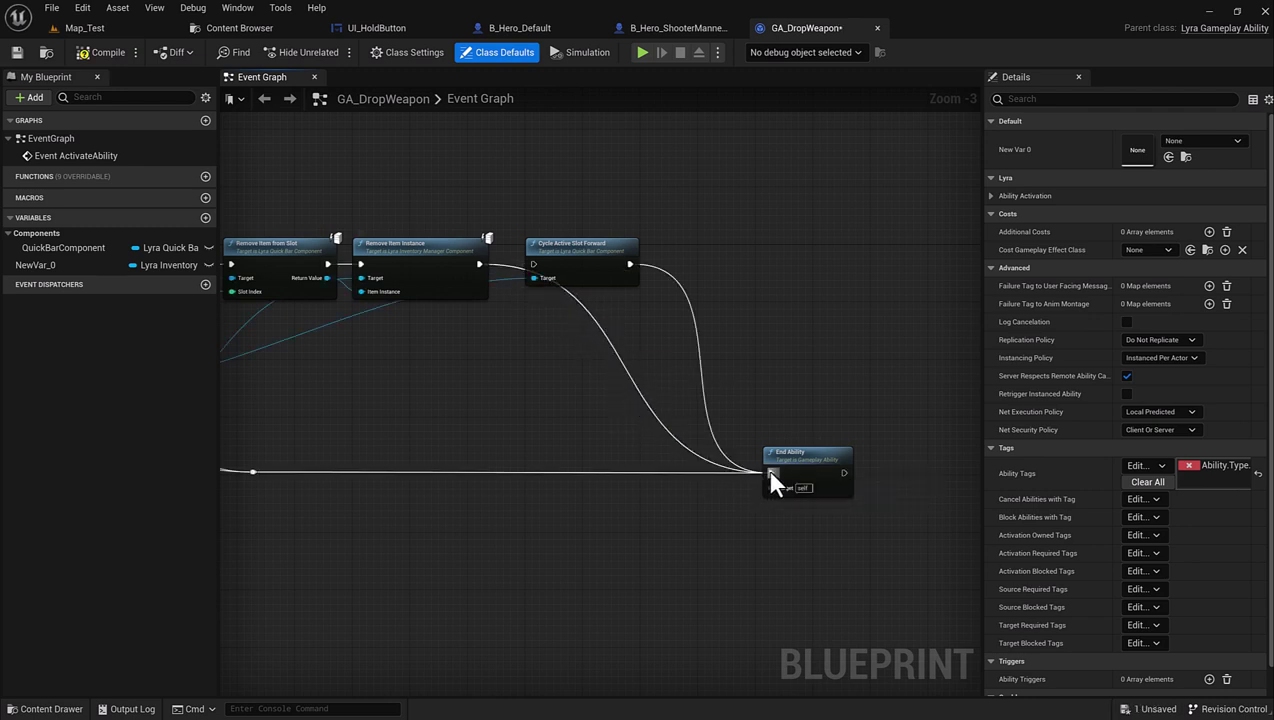
alt+click(630, 264)
click(110, 53)
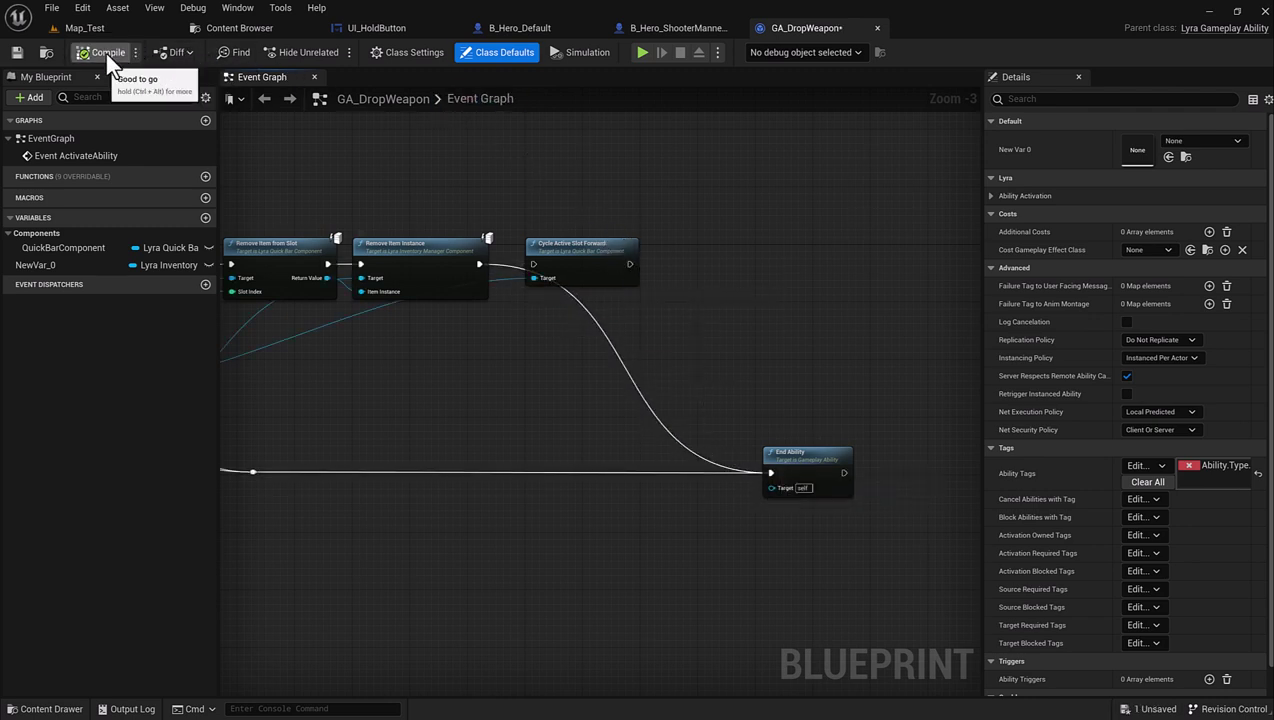
Play Map_Test and run over the weapon pads to pick up two rifles.
click(95, 30)
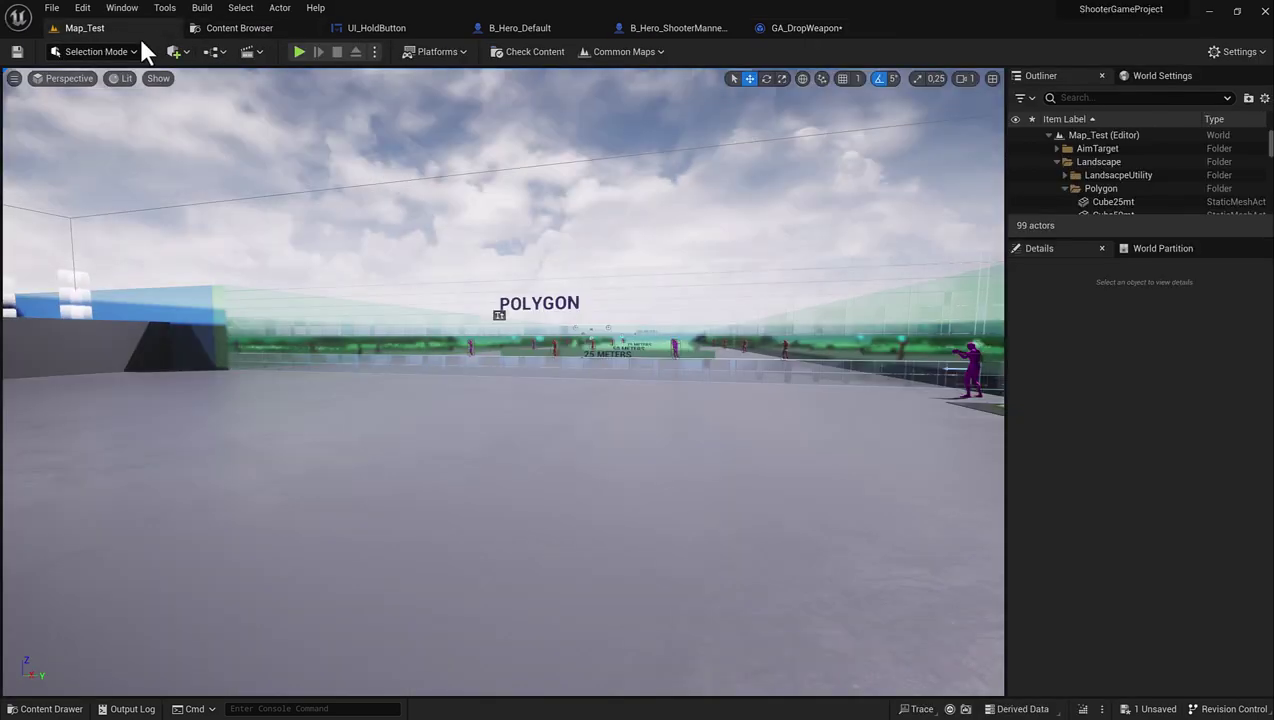
click(299, 53)
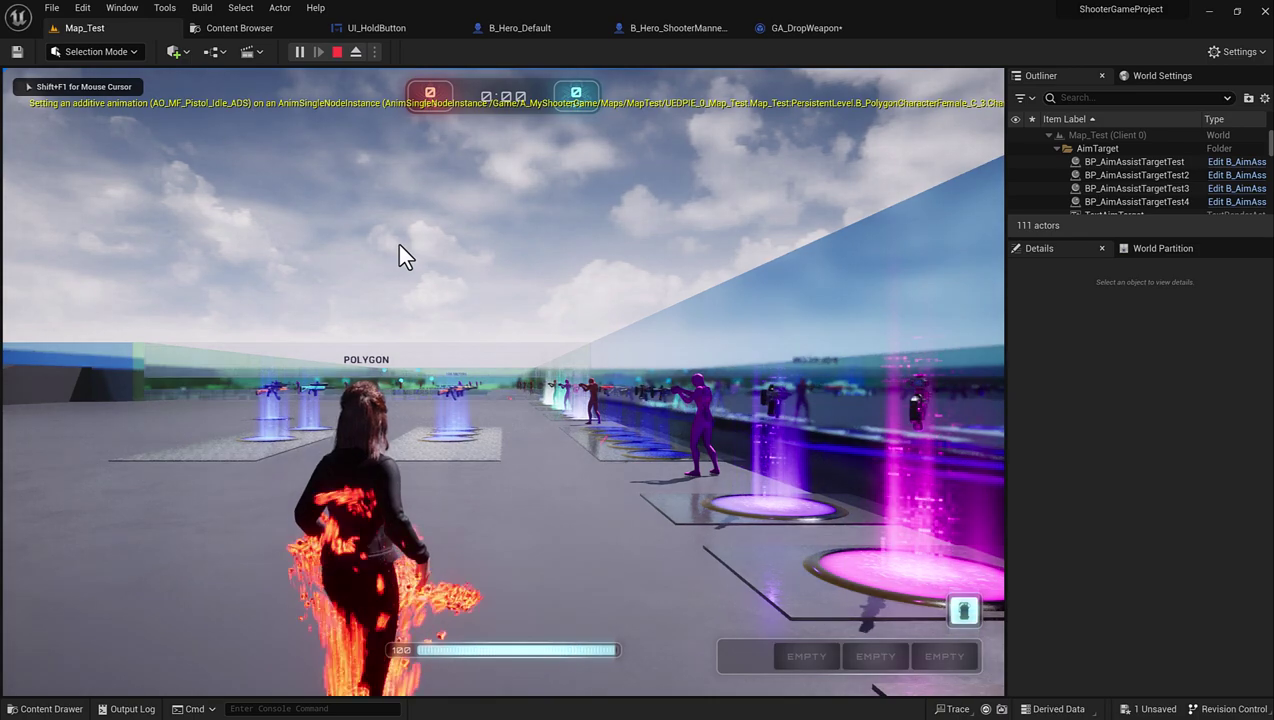
click(397, 243)
key(w)
key(w)
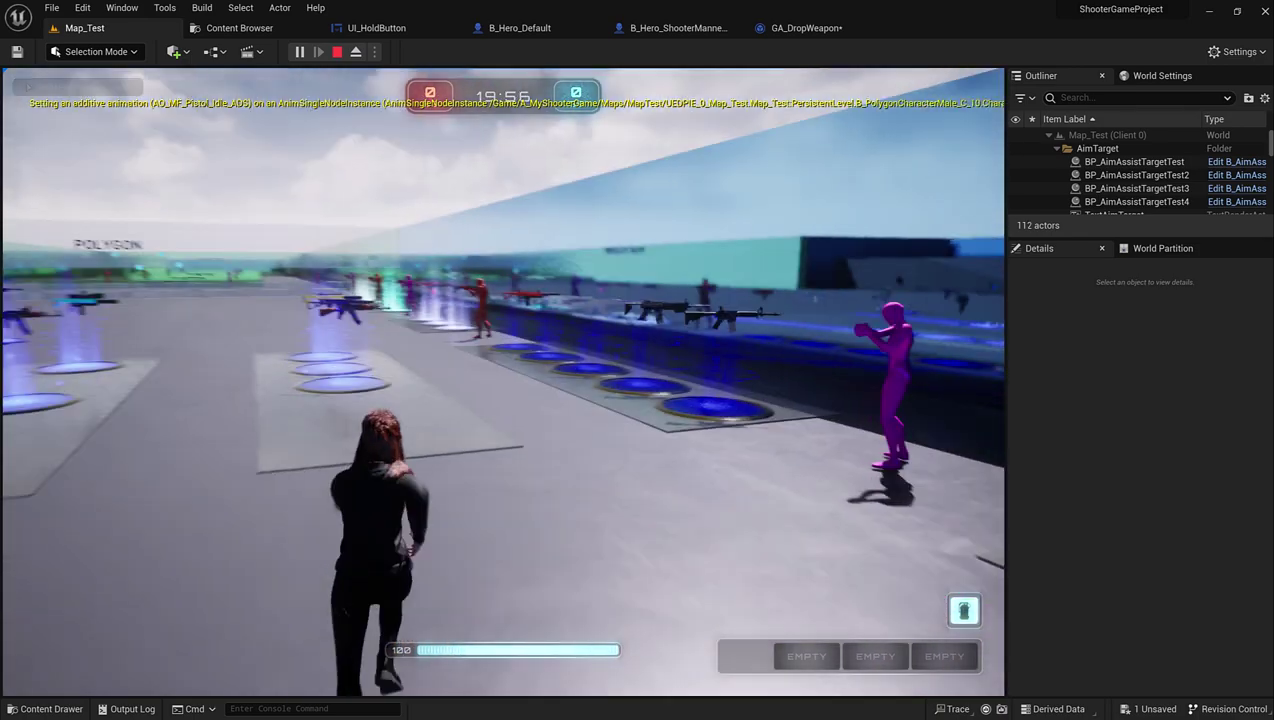
key(w)
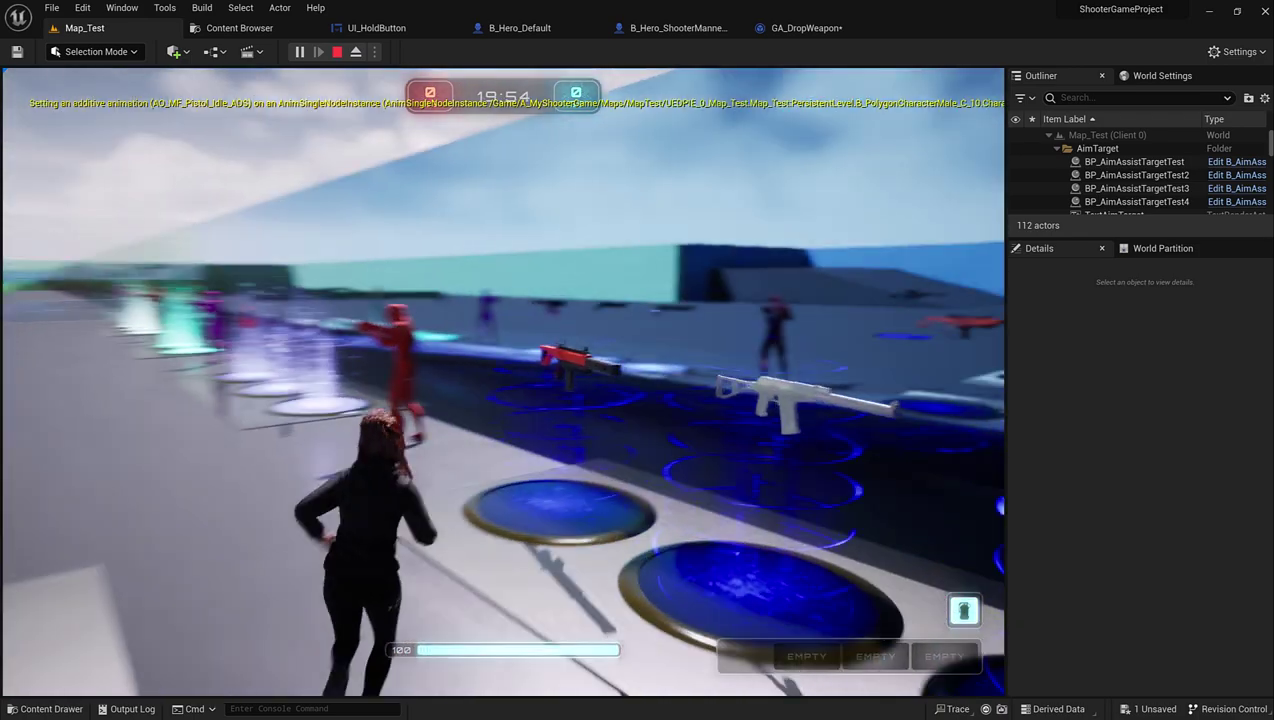
key(w)
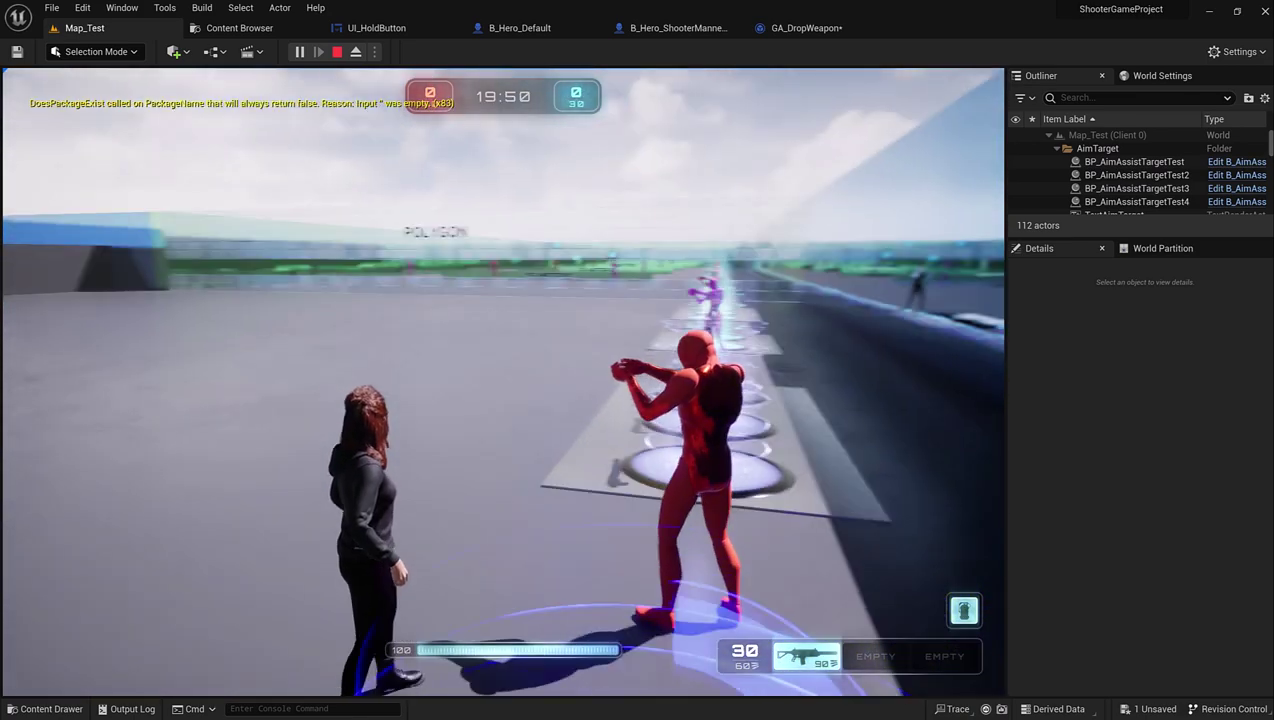
key(w)
key(w)
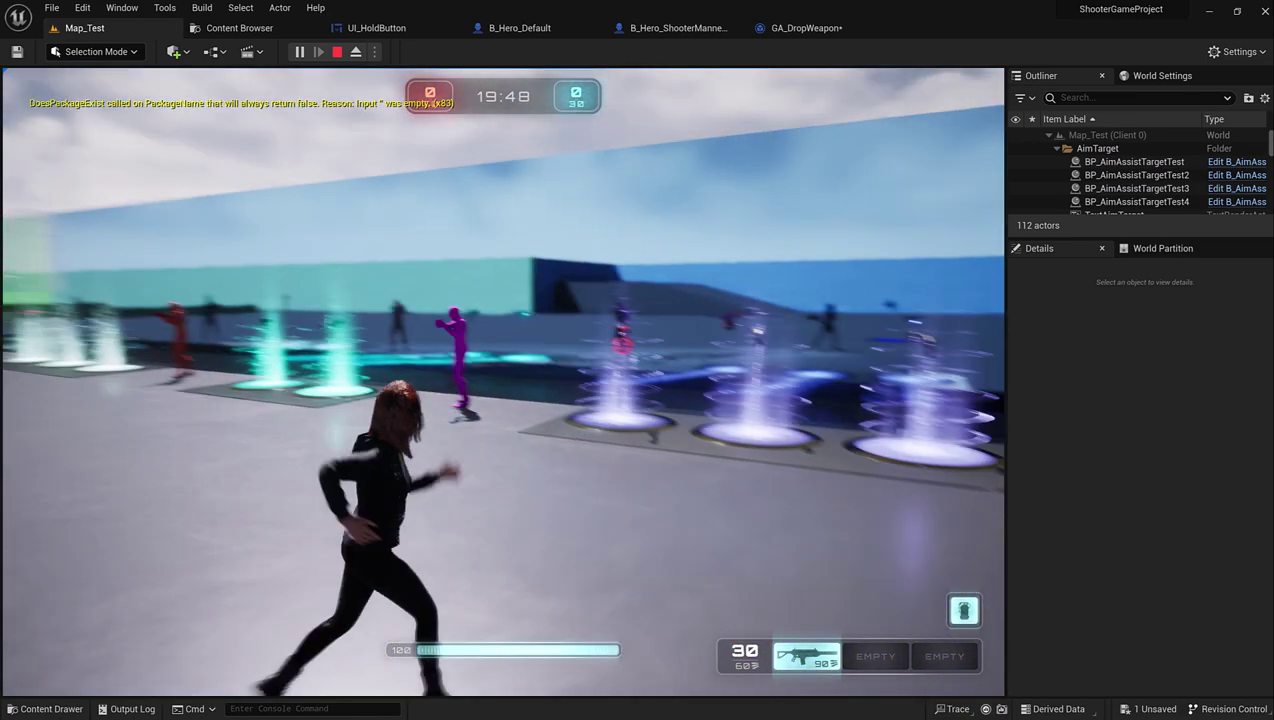
key(w)
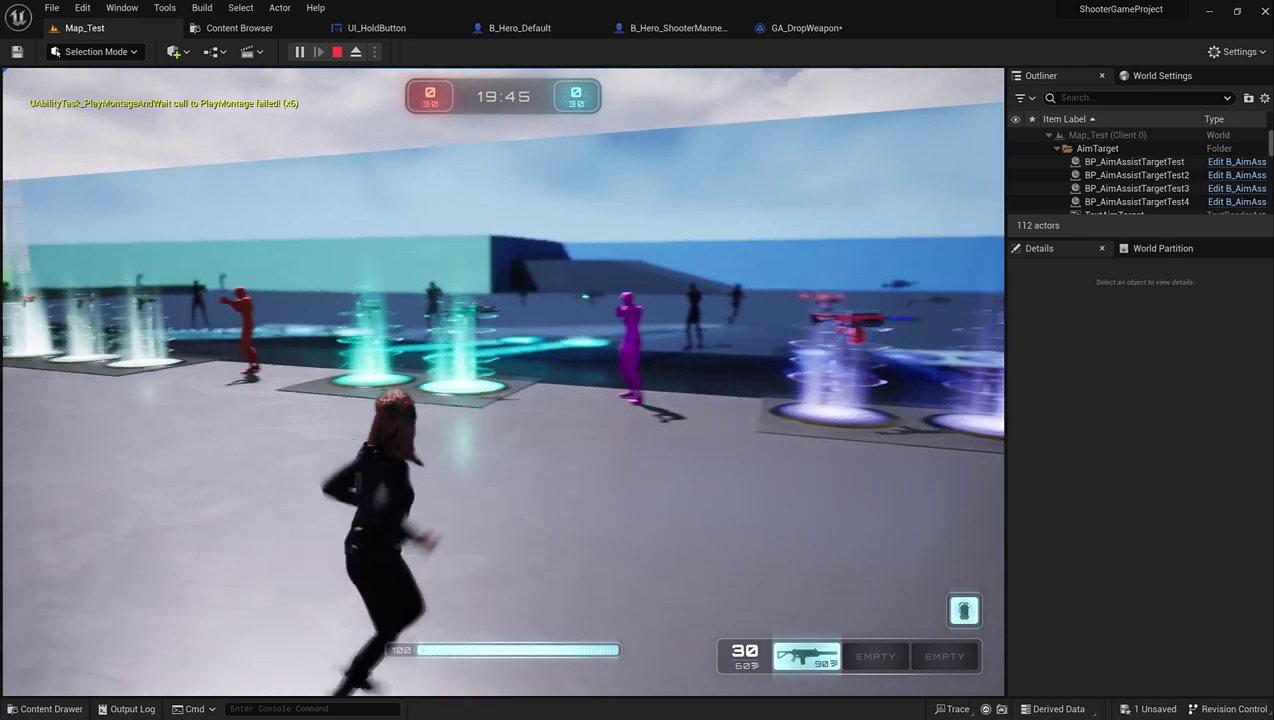
key(w)
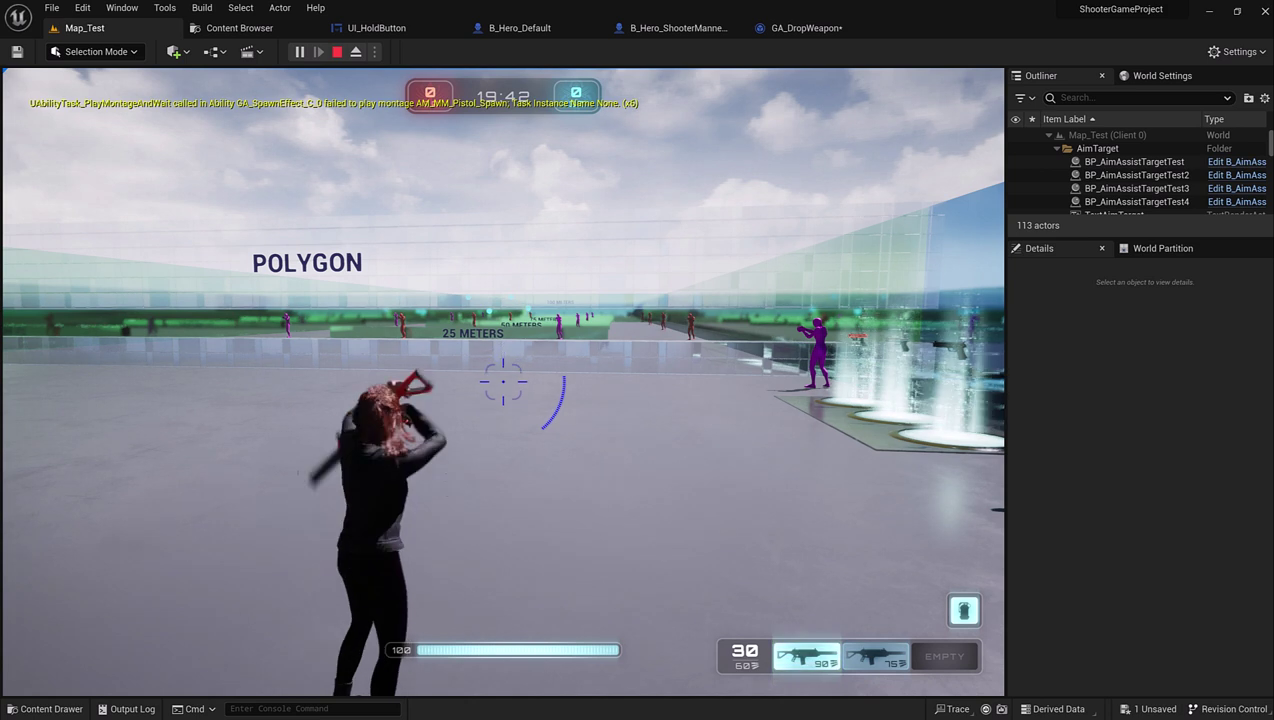
Switch to the second rifle, drop it with G, and re-equip the remaining rifle.
key(2)
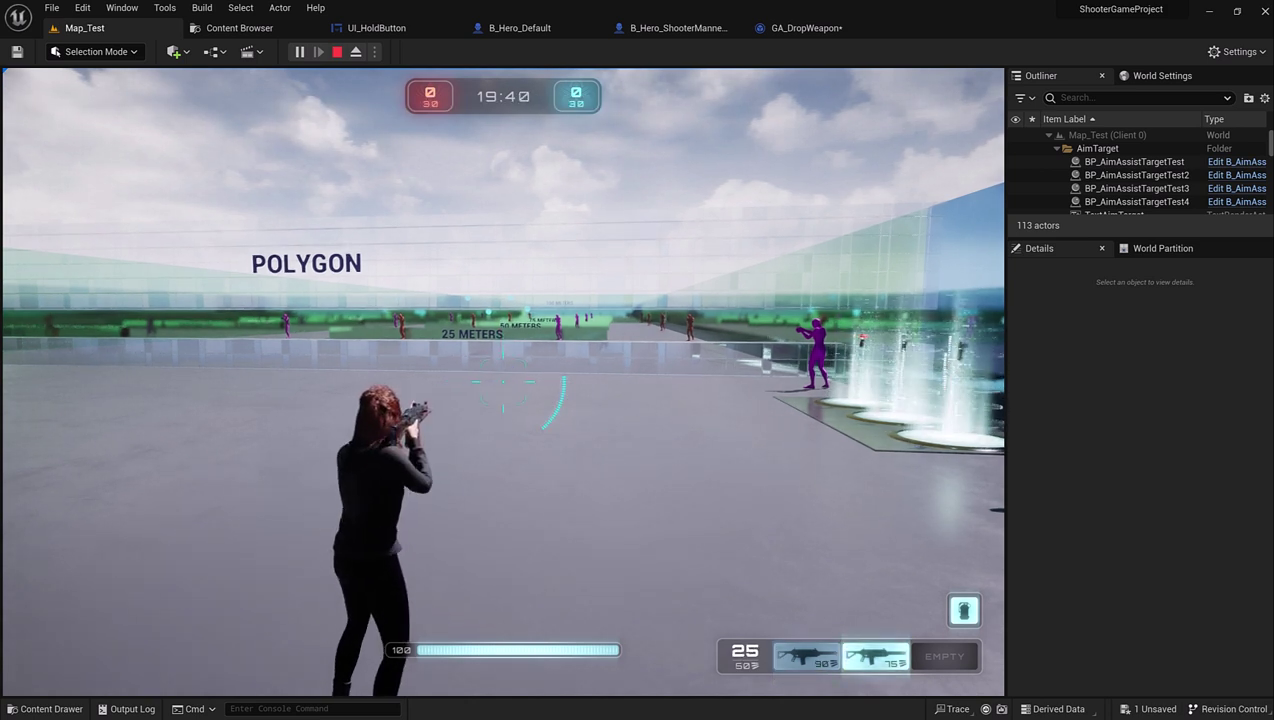
key(g)
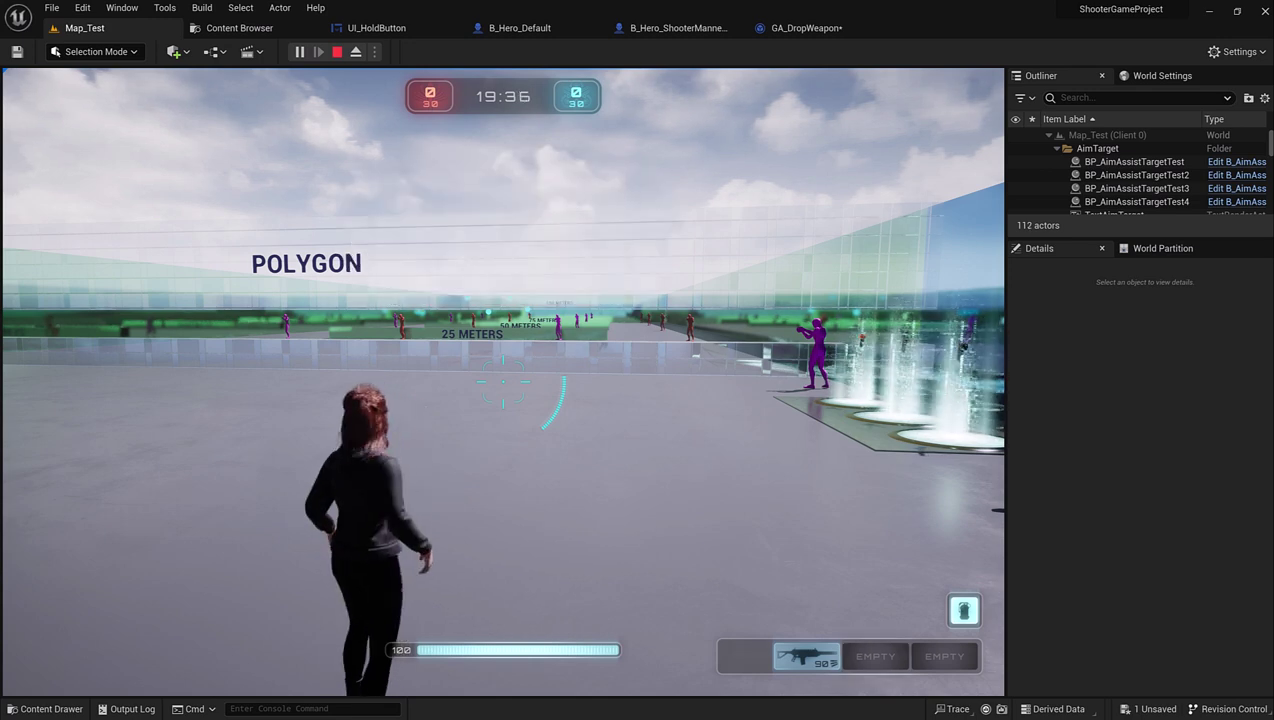
key(w)
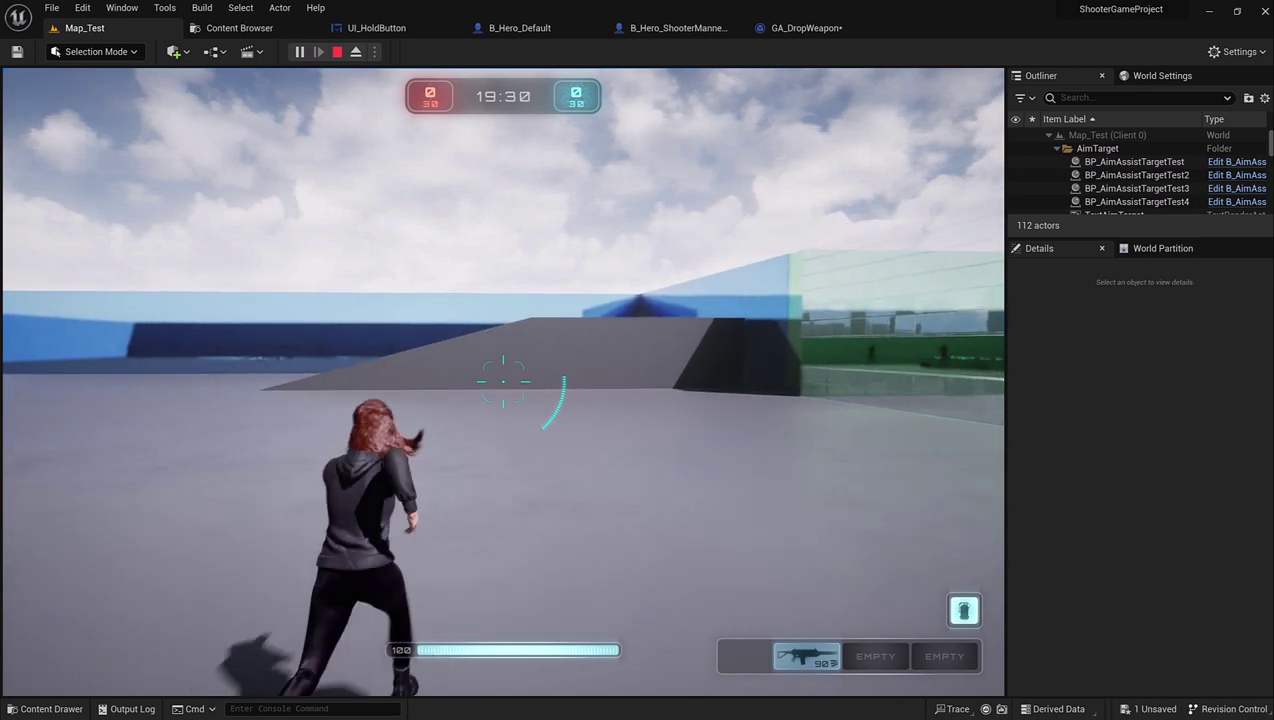
key(1)
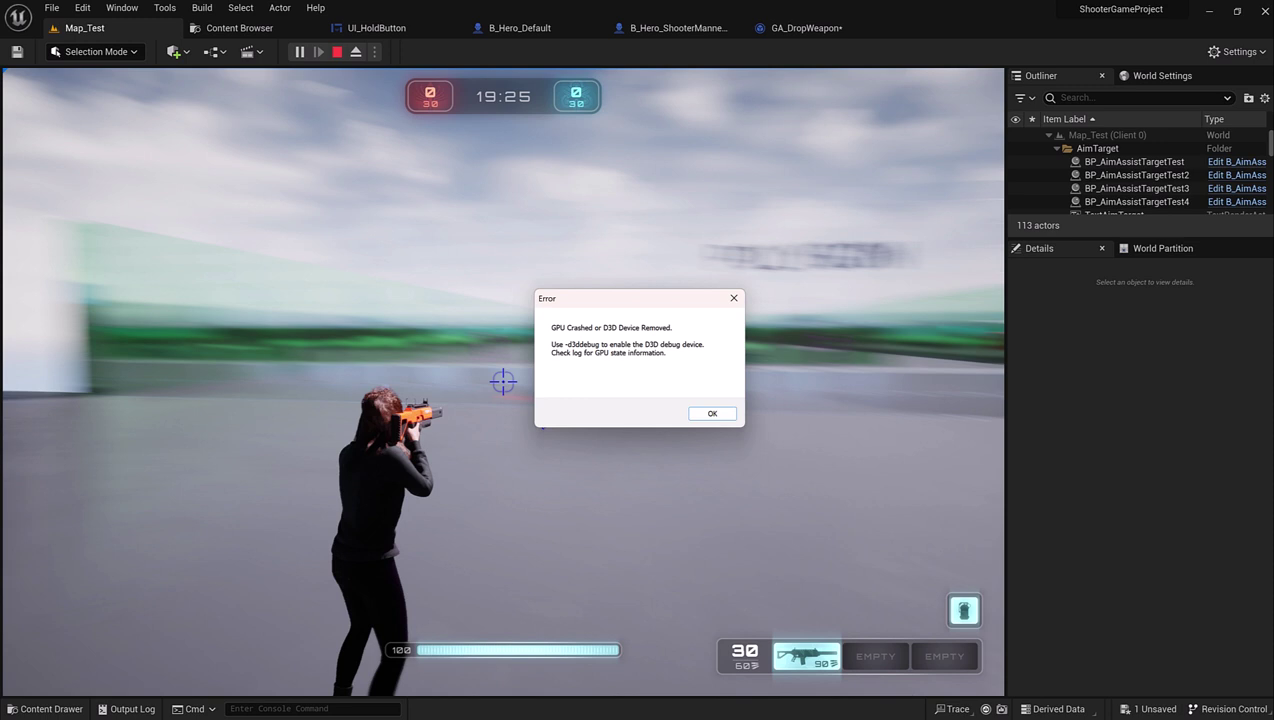
right_drag(708, 457, 670, 421)
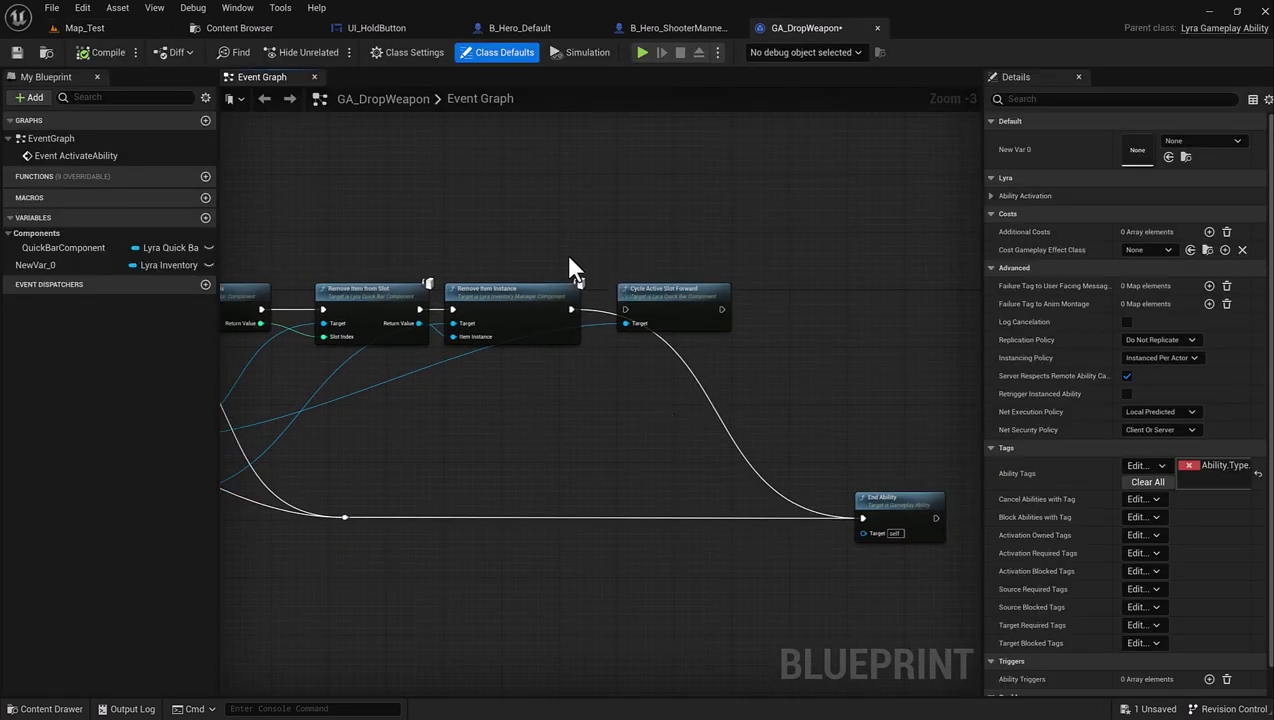
Move Sequence aside, connect the Quick Bar SET exec to For Each Loop, and compile.
click(672, 30)
scroll(519, 306, up, 2)
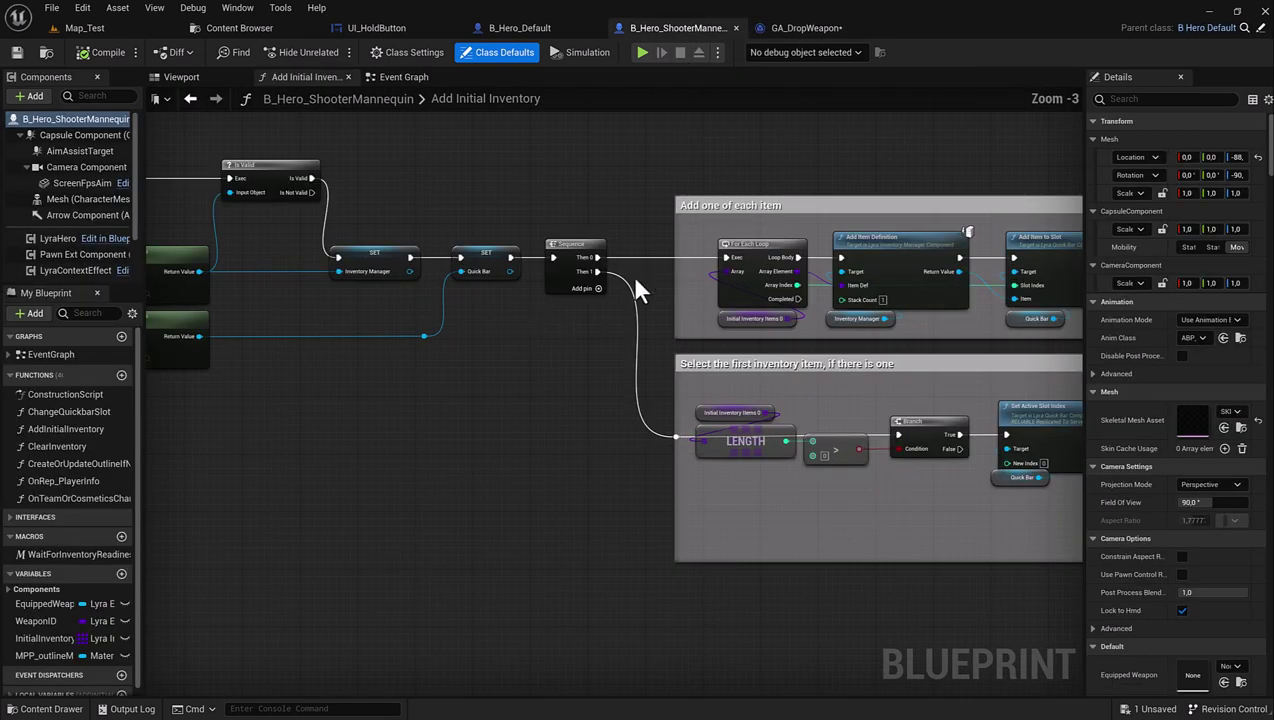
right_drag(593, 300, 405, 290)
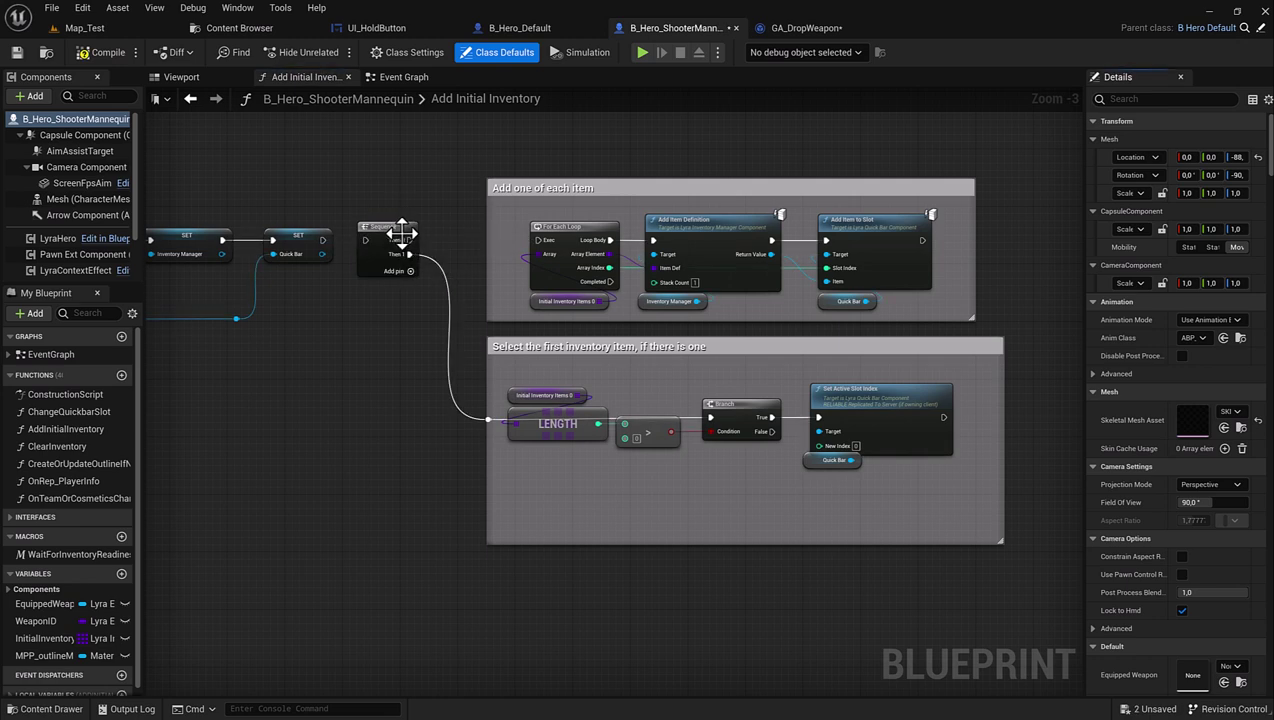
drag(409, 234, 392, 376)
drag(320, 238, 541, 241)
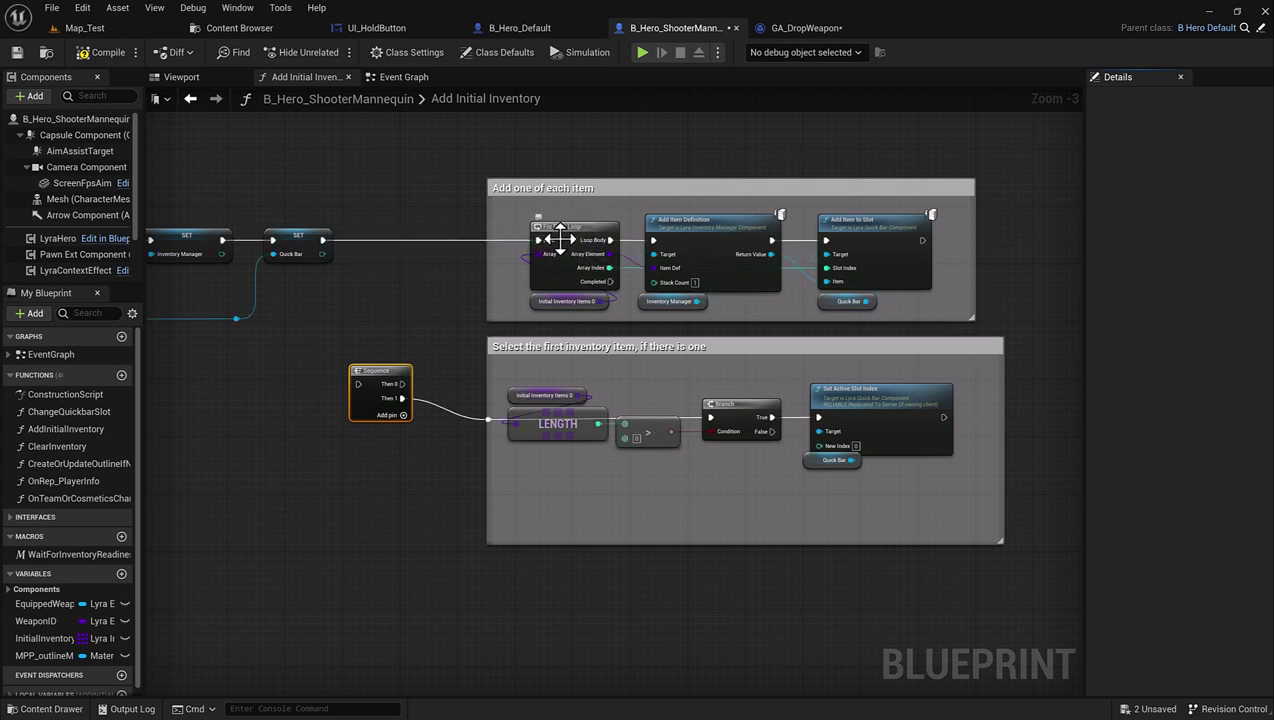
click(81, 50)
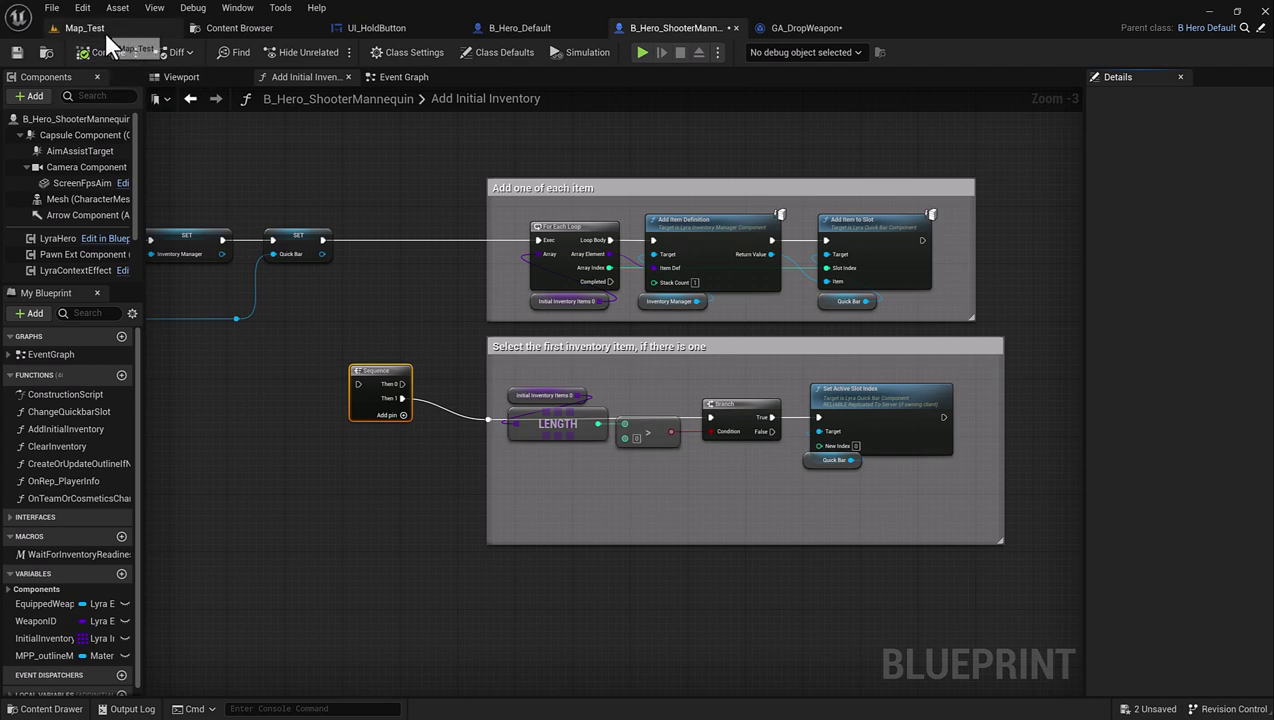
click(105, 32)
Play Map_Test, run onto a pad for a rifle, drop it with G, then exit with Esc.
click(293, 55)
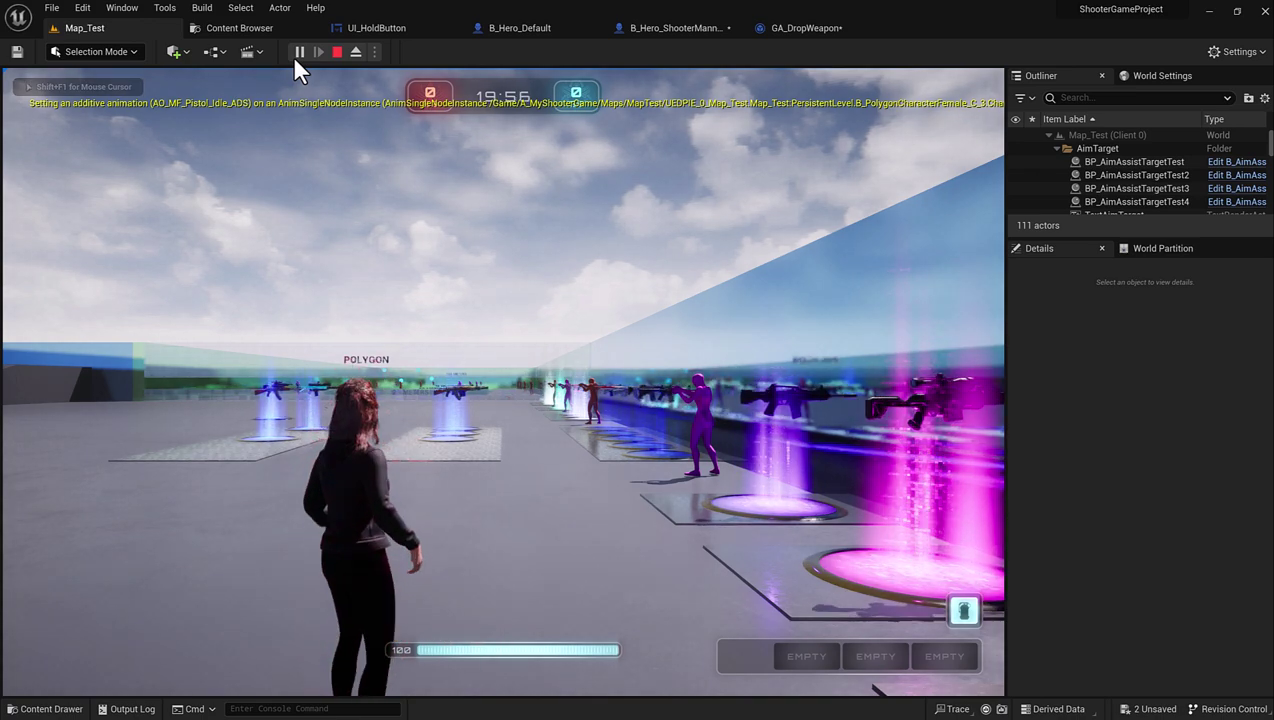
key(w)
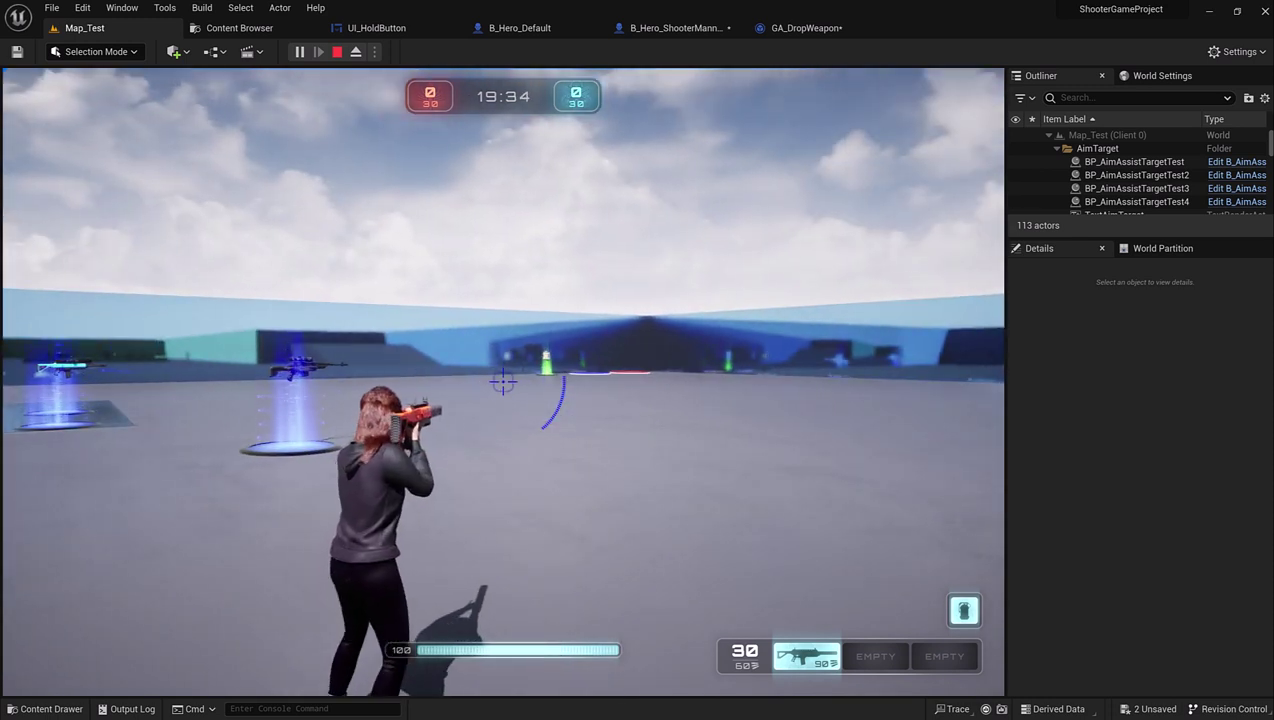
key(g)
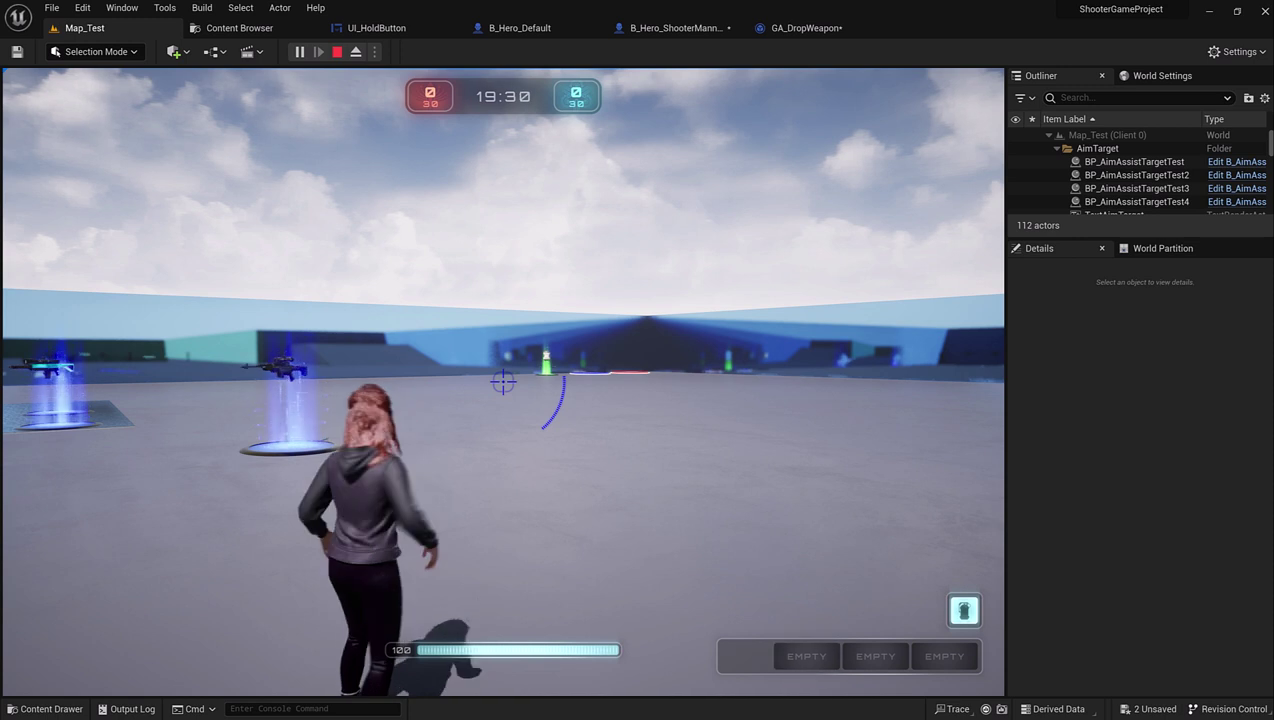
key(Escape)
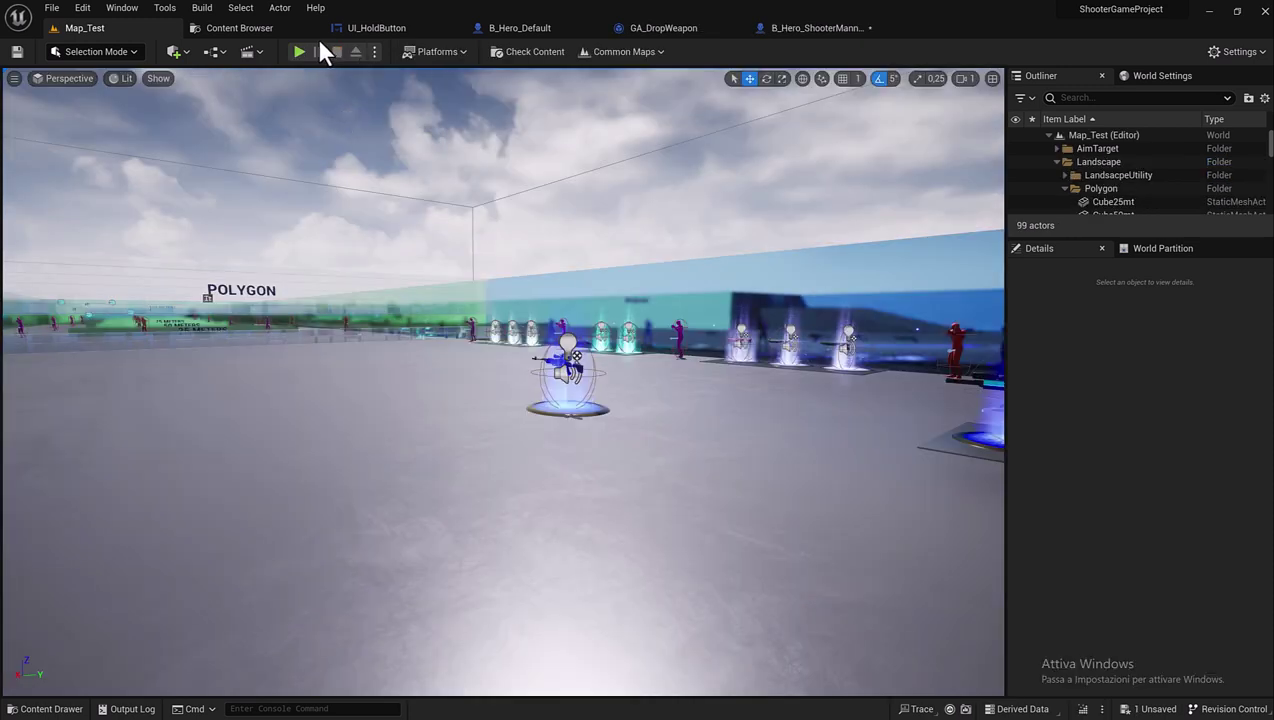
Clear the HERO_ search filter and close the UI_HoldButton and B_Hero_Default editors.
click(285, 30)
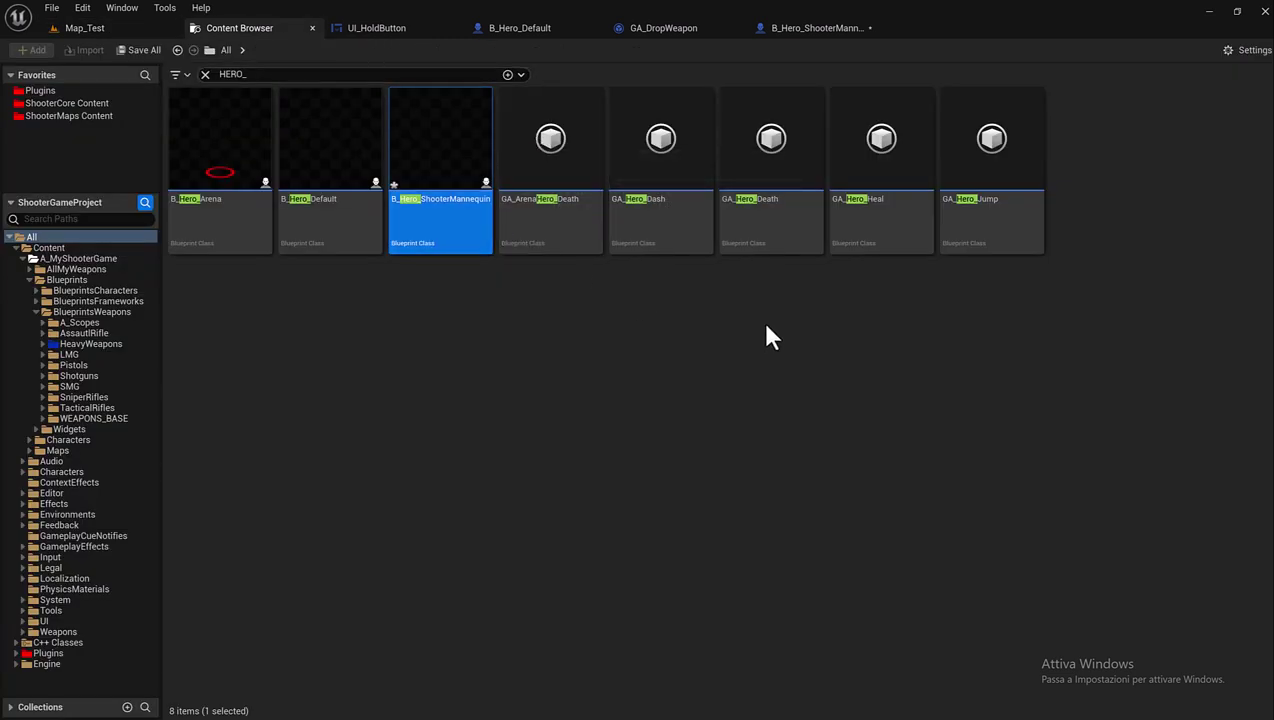
click(204, 74)
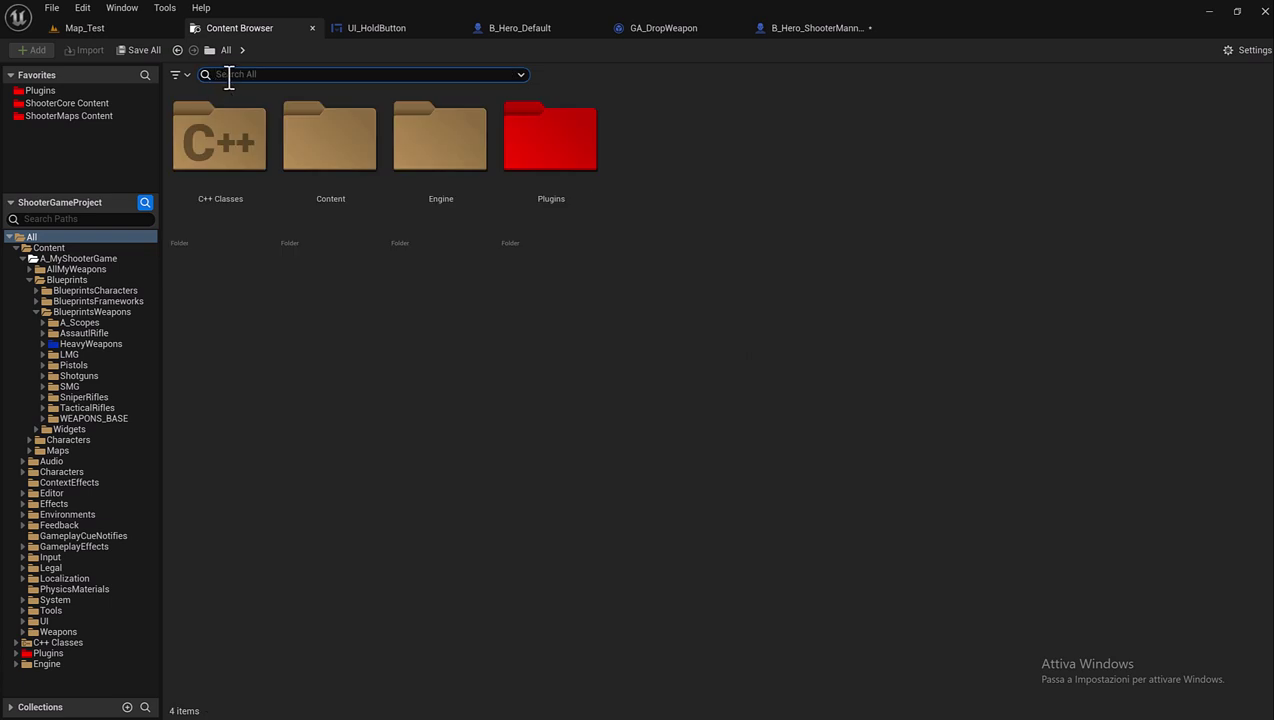
click(421, 32)
click(451, 27)
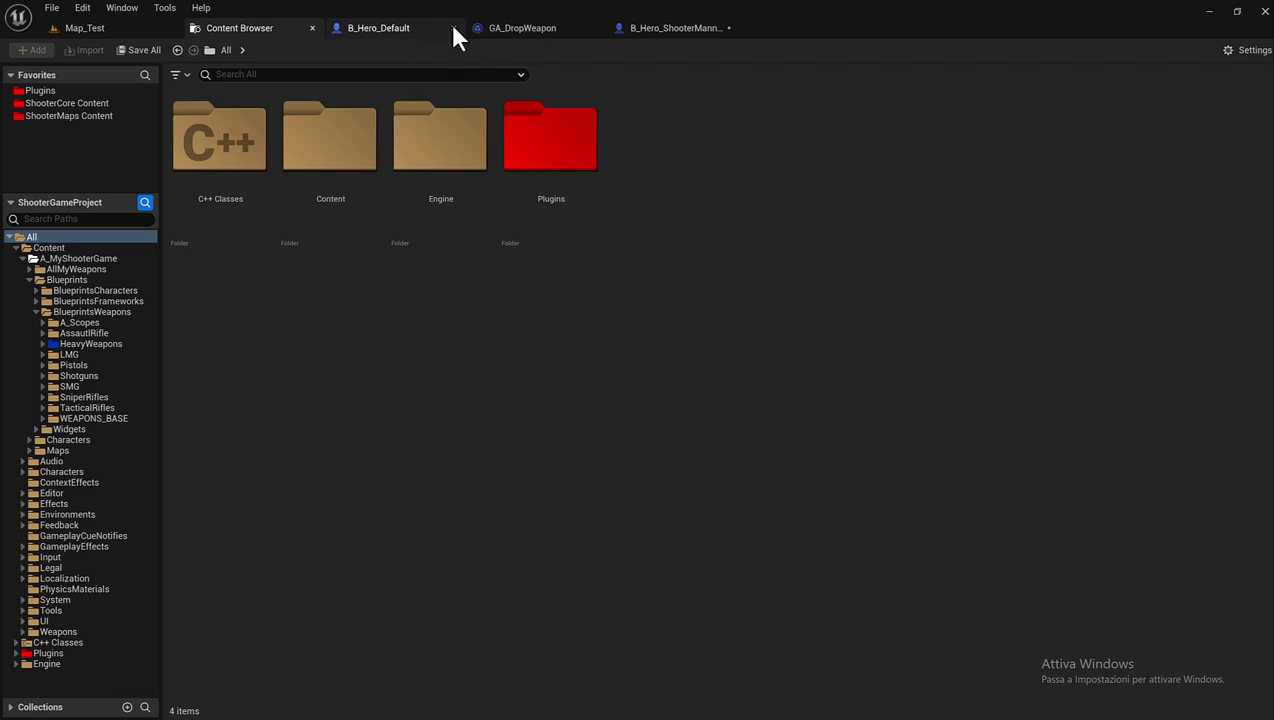
click(454, 28)
Close GA_DropWeapon and save the modified hero mannequin blueprint with Save All.
click(418, 32)
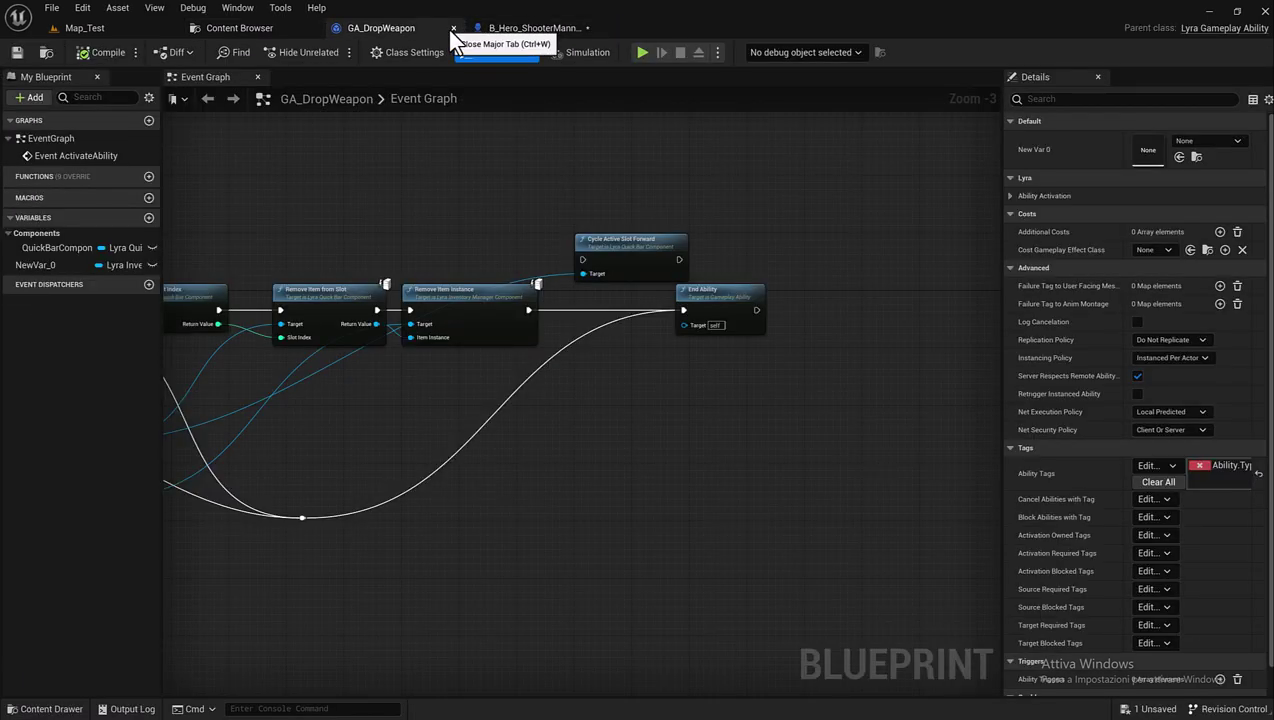
click(454, 28)
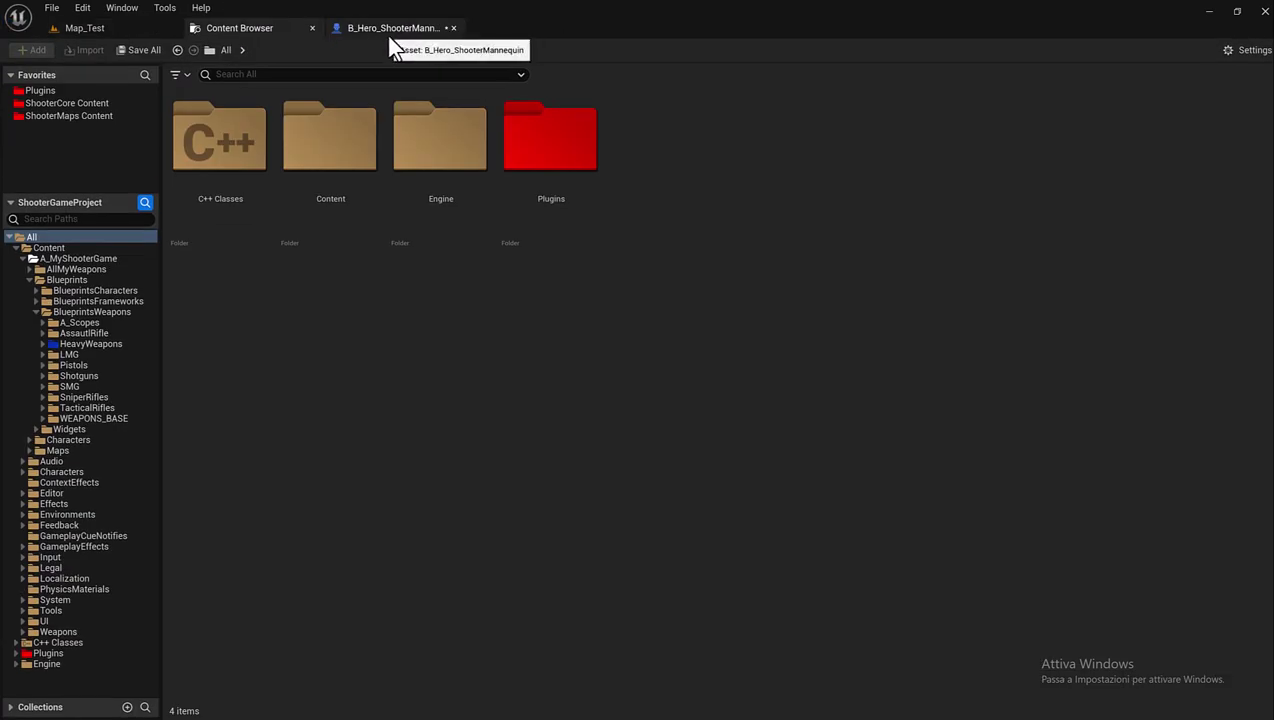
click(146, 52)
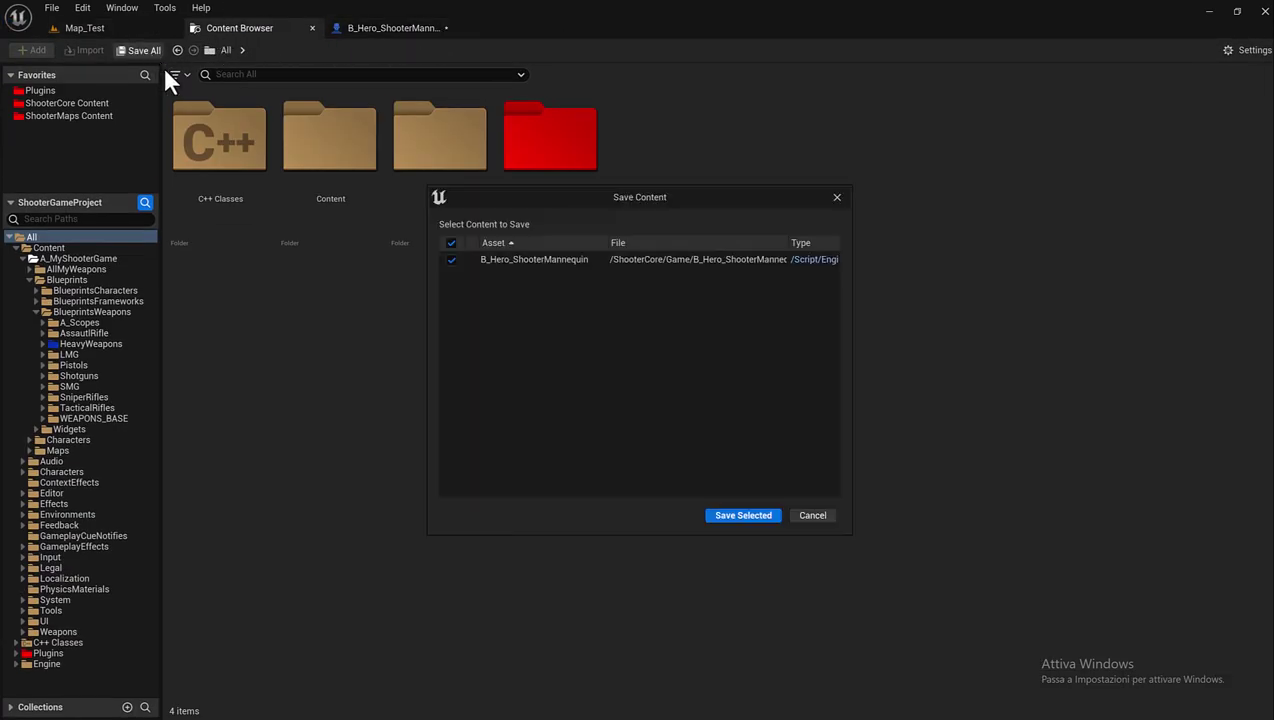
click(733, 517)
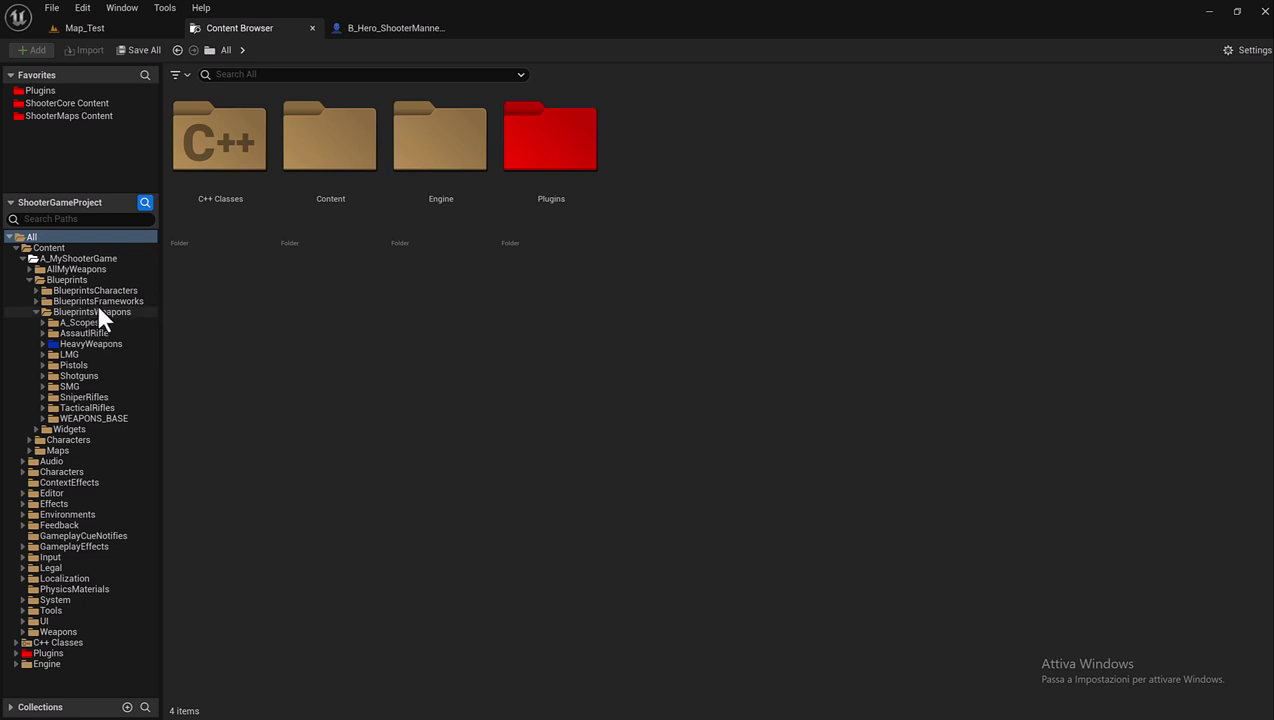
Create a new folder named EmptyHands inside WEAPONS_BASE.
click(42, 418)
click(61, 417)
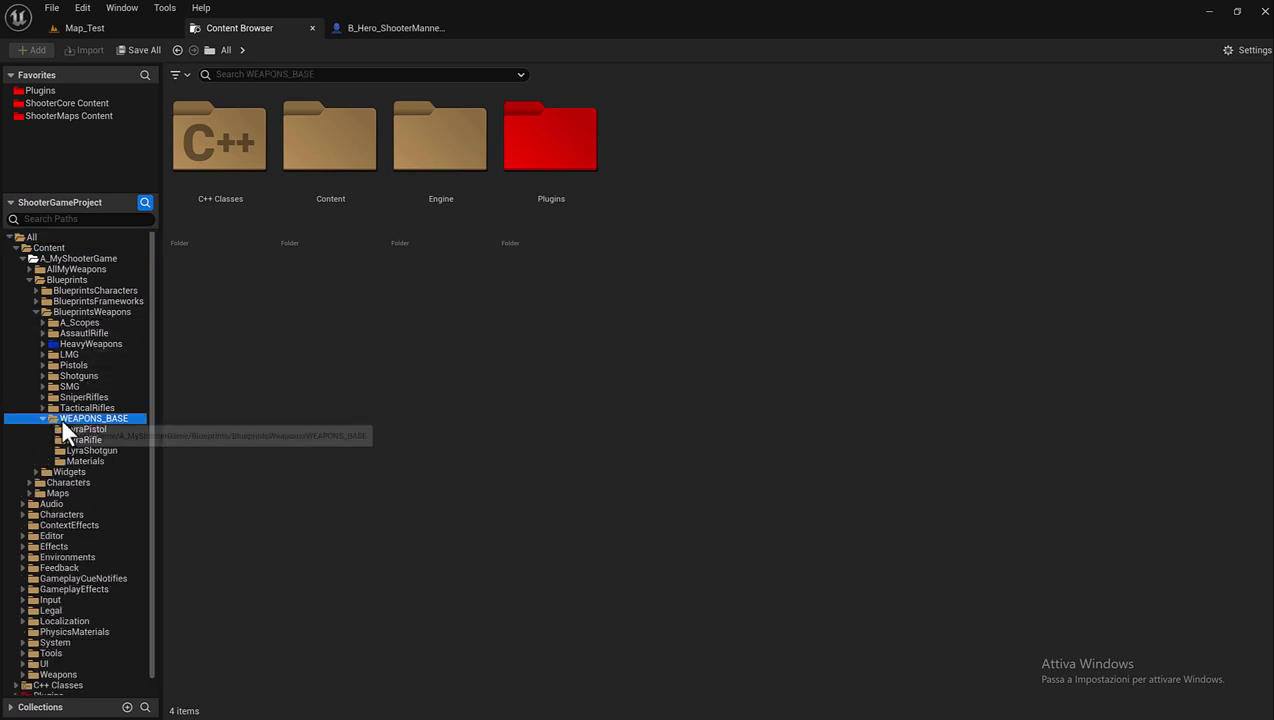
right_click(384, 296)
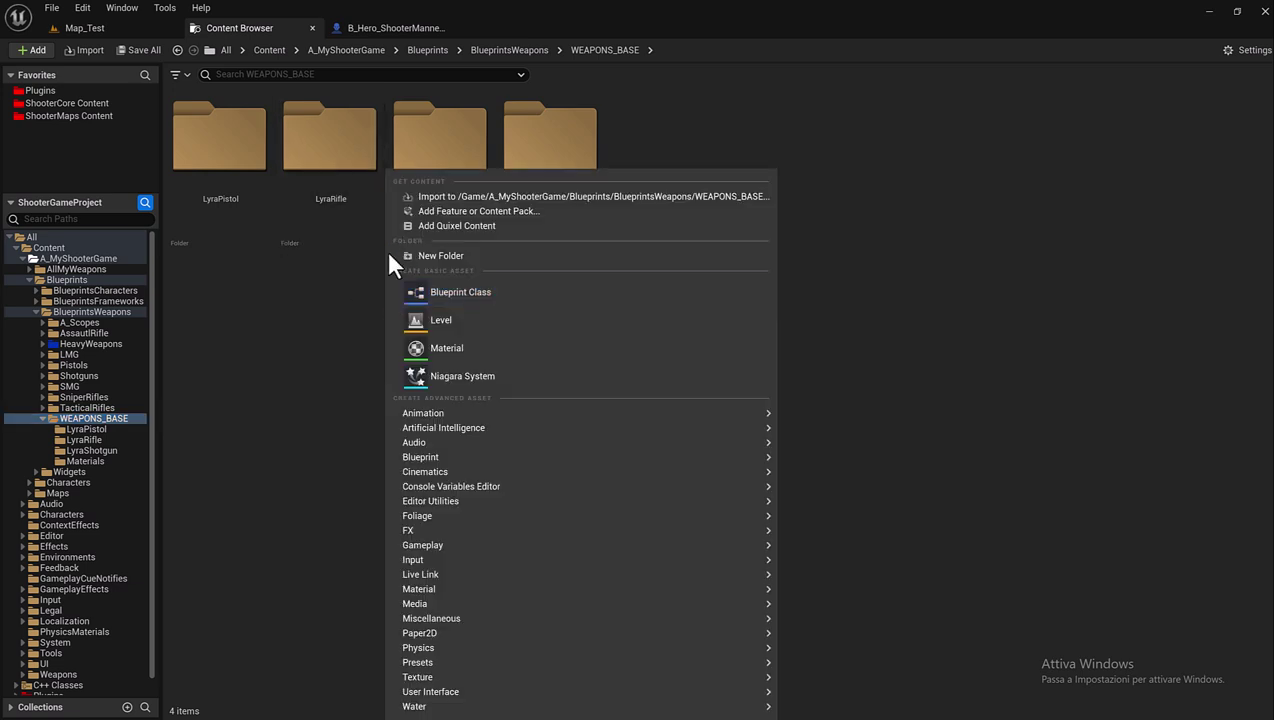
click(389, 253)
text(EmptyHands)
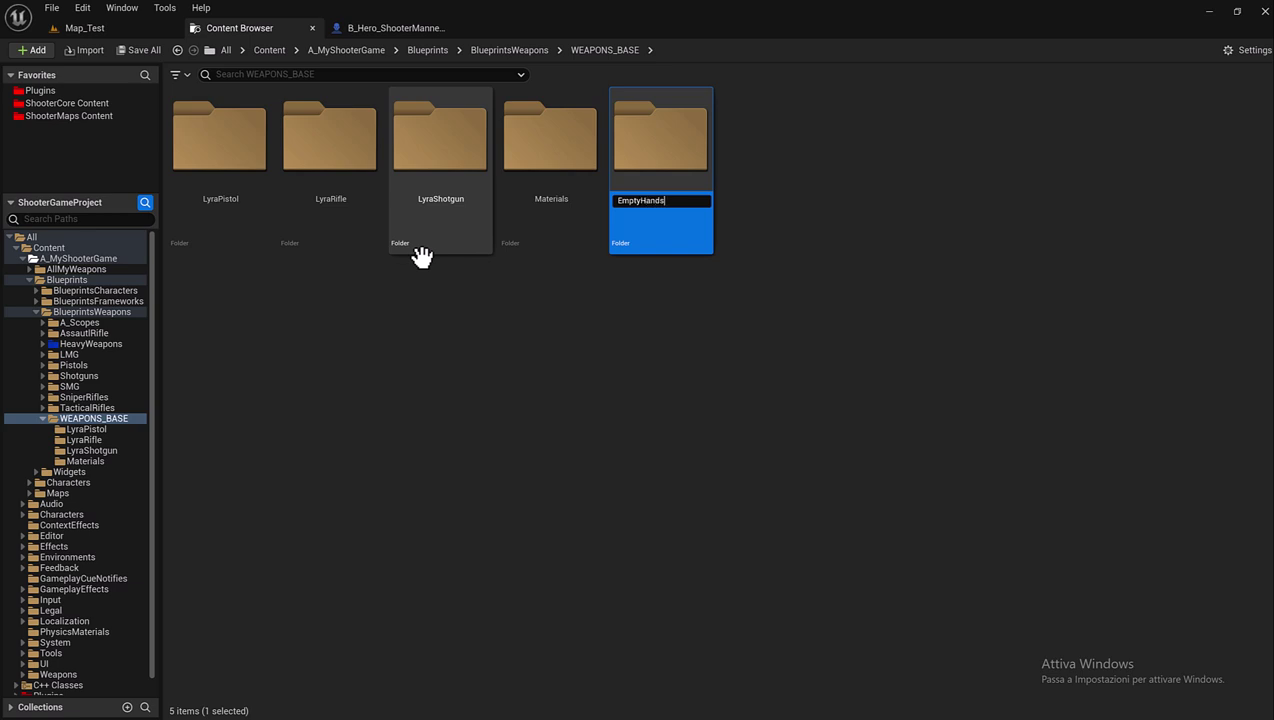
key(Return)
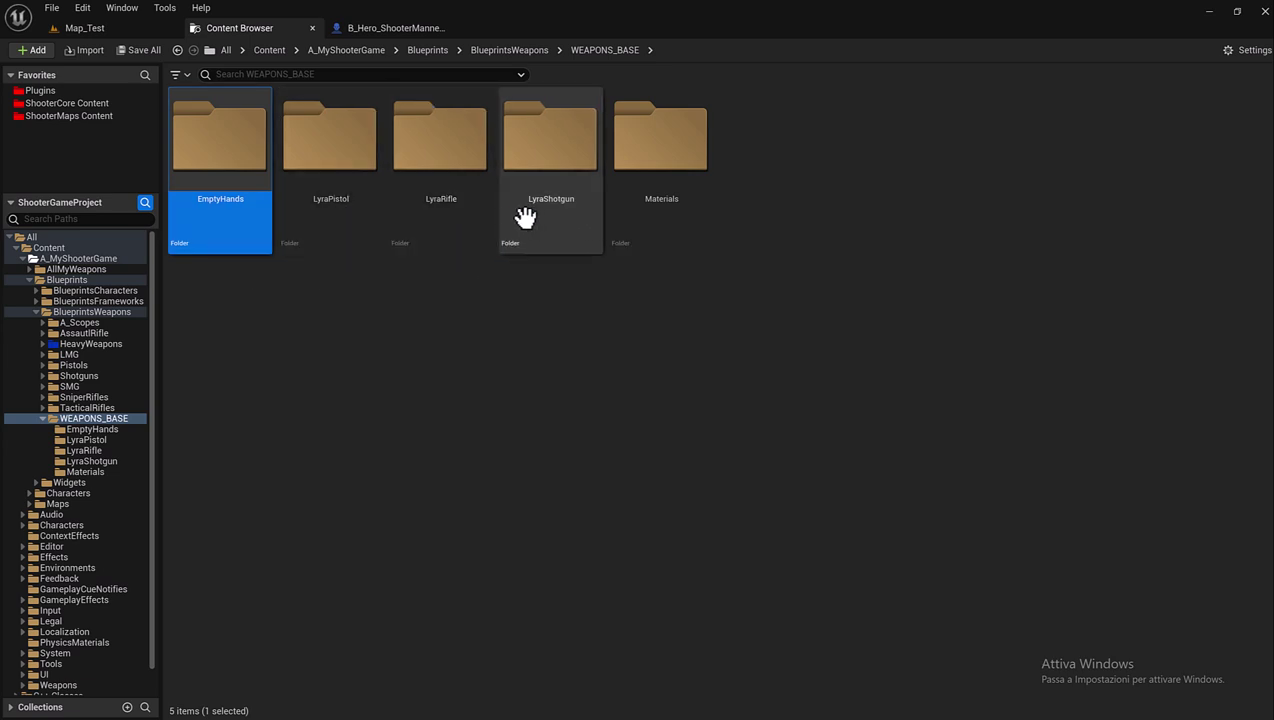
Copy all eleven LyraPistol assets and open the empty EmptyHands folder.
double_click(370, 220)
click(252, 206)
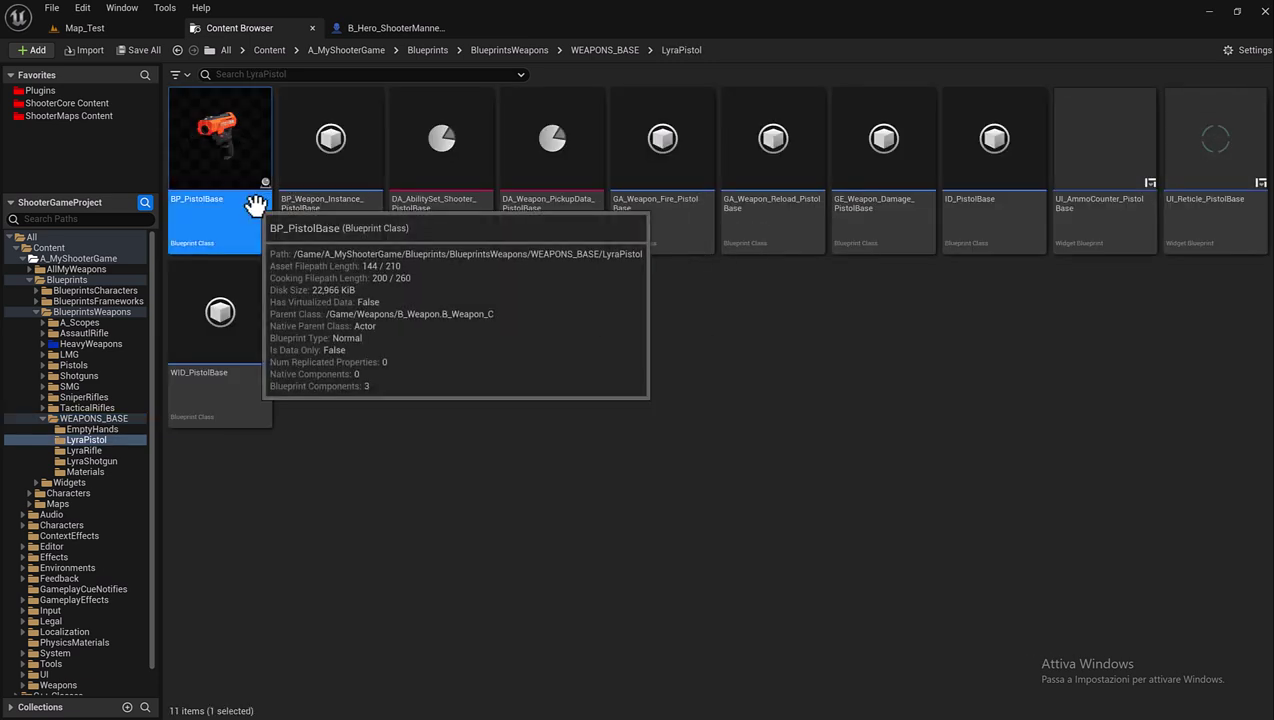
shift+click(252, 340)
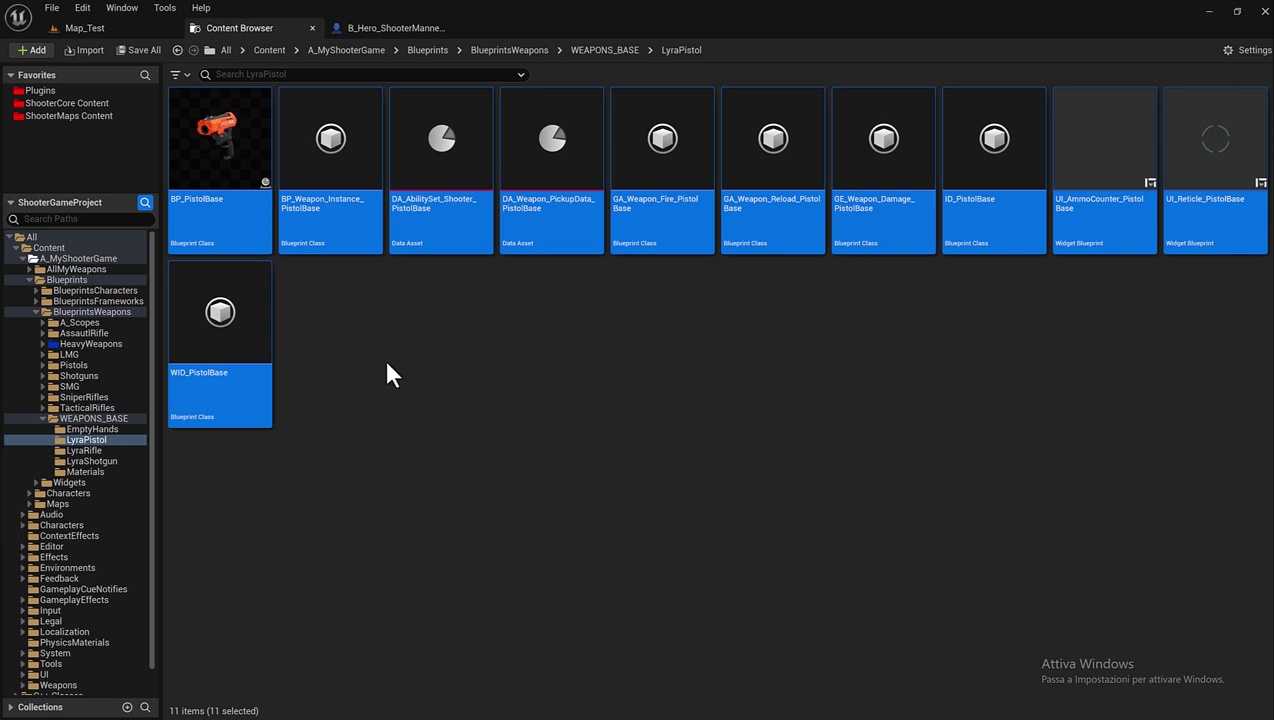
click(92, 429)
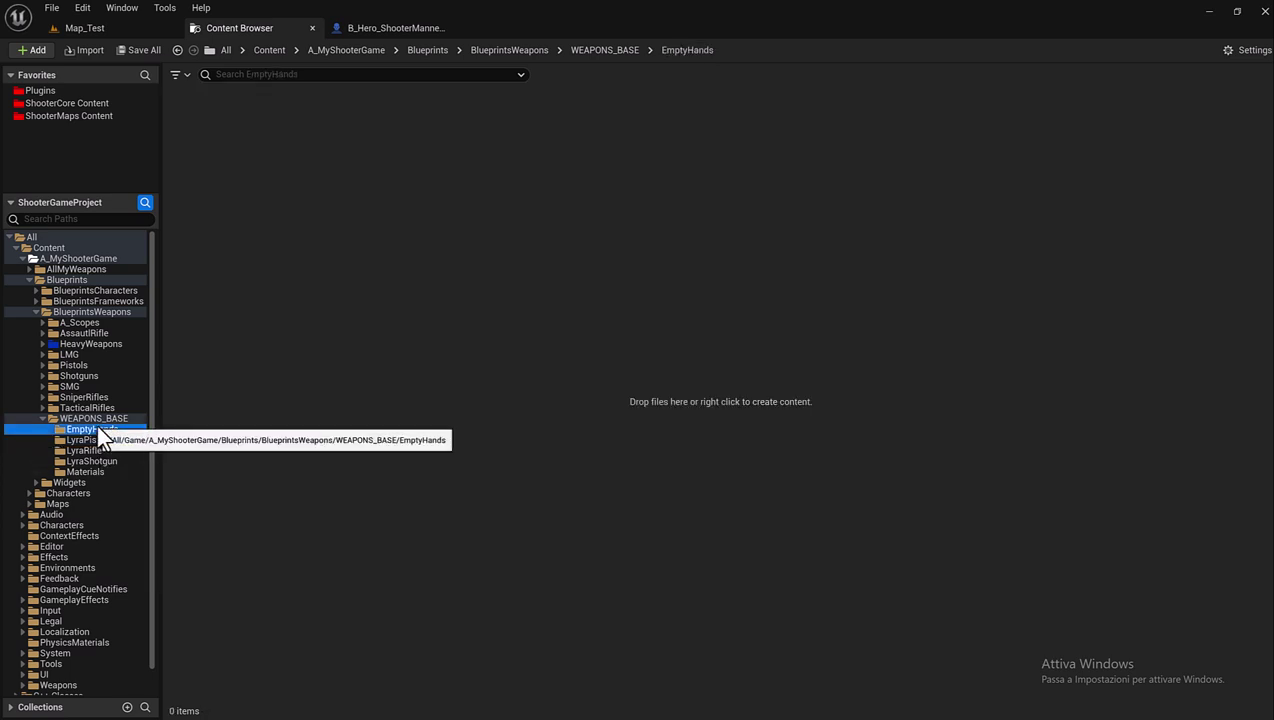
click(366, 151)
Paste the copied pistol assets into the EmptyHands folder.
key(ctrl+v)
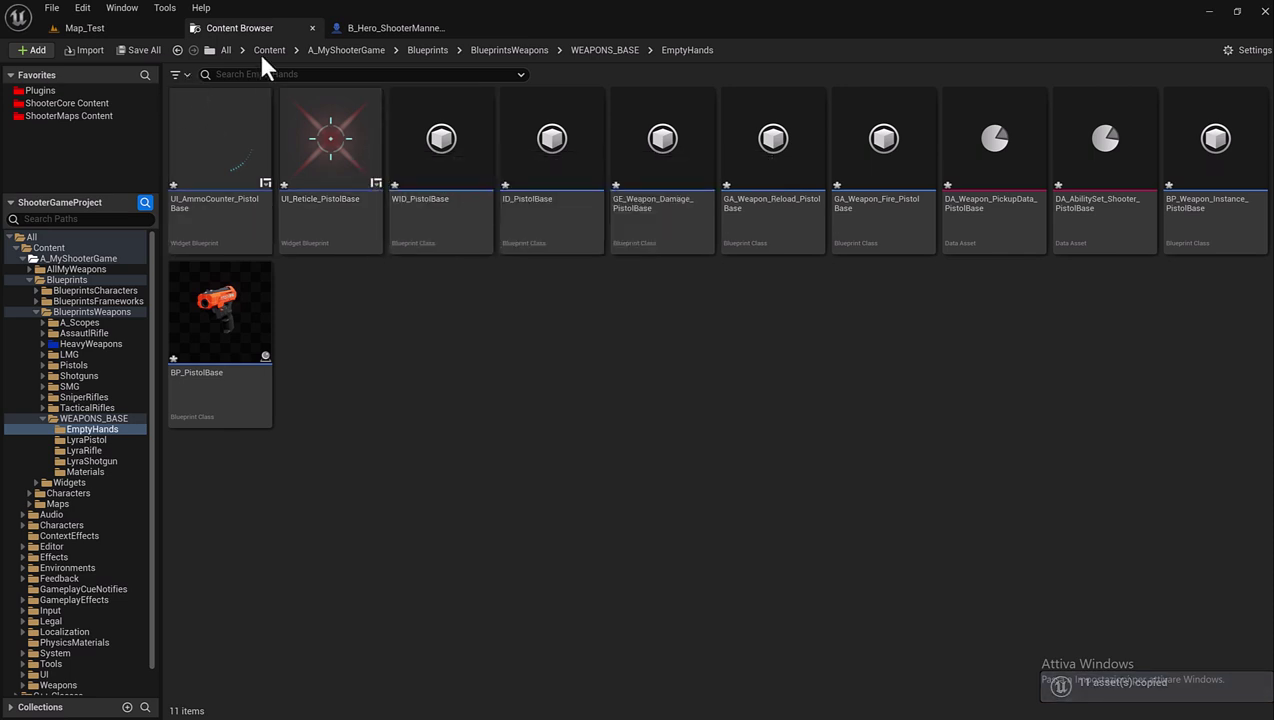
click(590, 54)
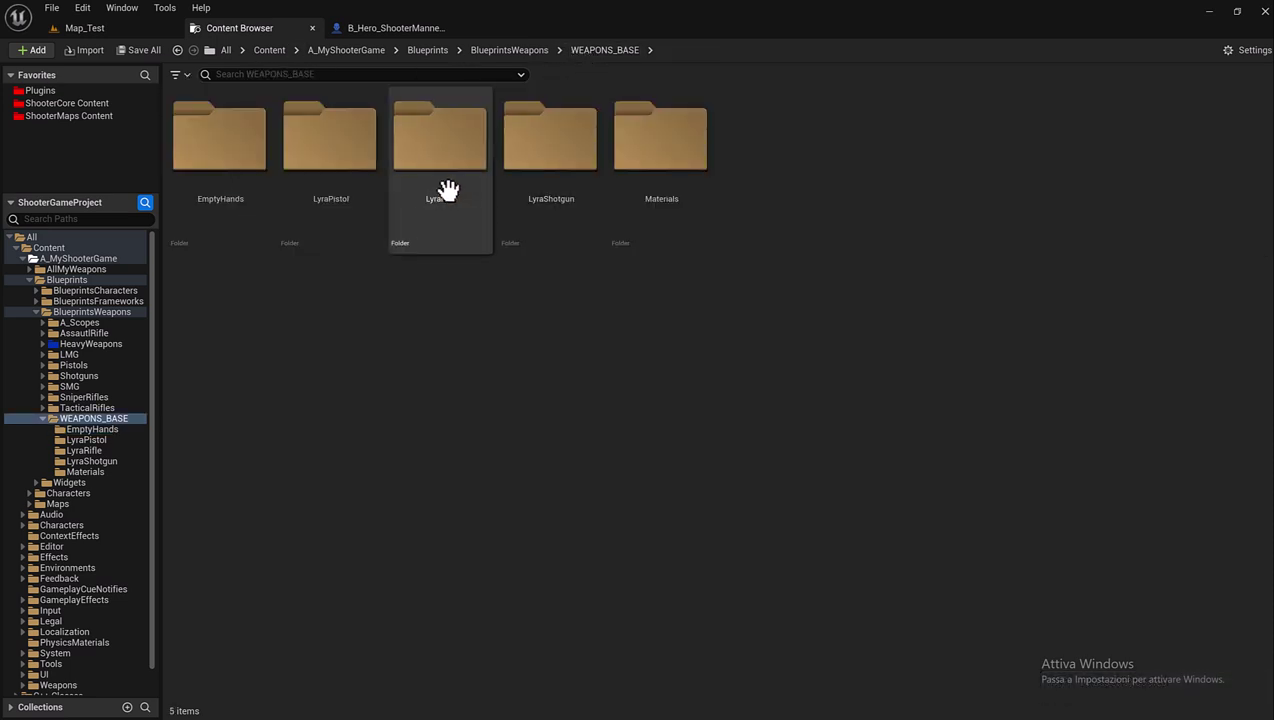
click(231, 218)
key(F2)
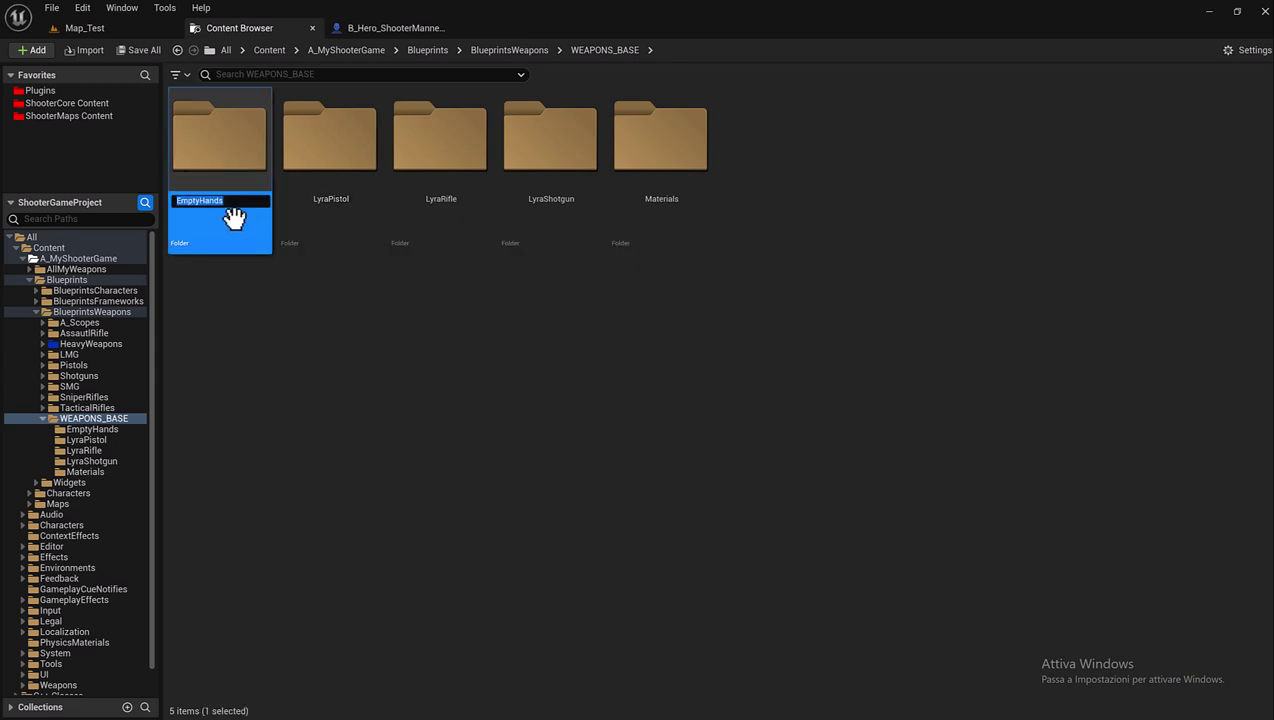
double_click(239, 165)
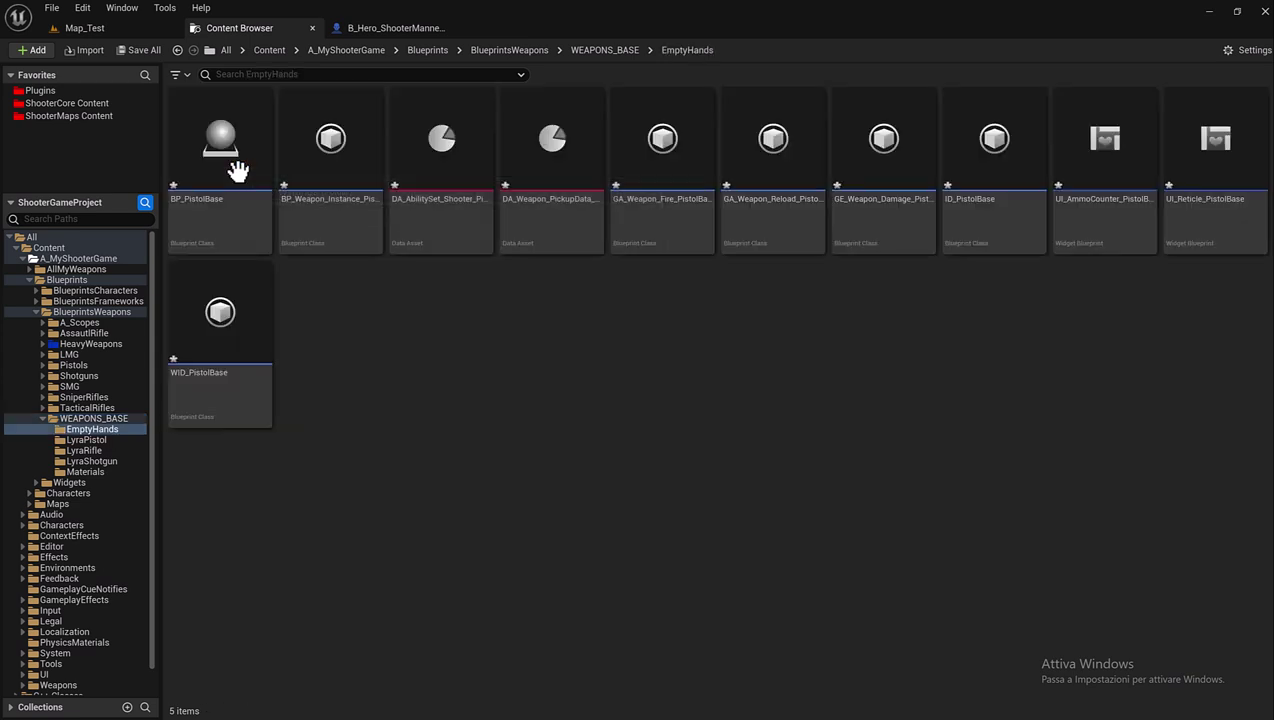
Rename BP_PistolBase to BP_EmptyHands.
click(235, 210)
key(F2)
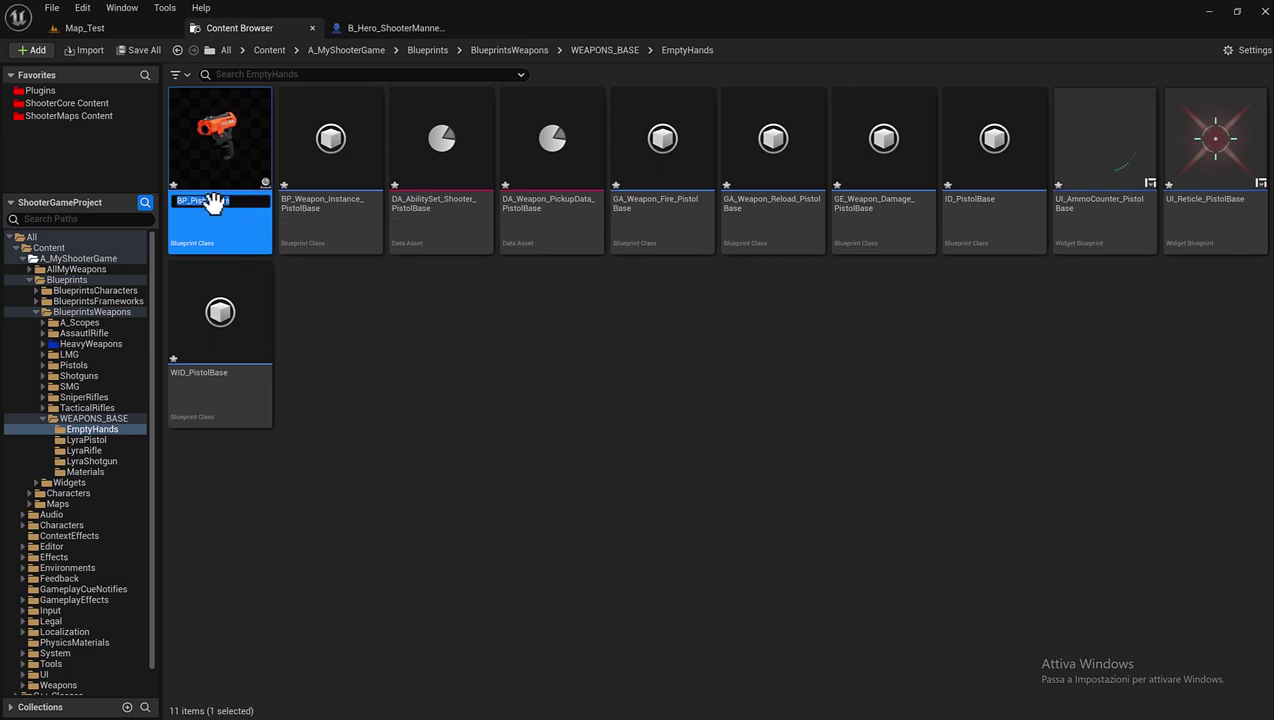
drag(190, 201, 232, 201)
text(EmptyHands)
key(Return)
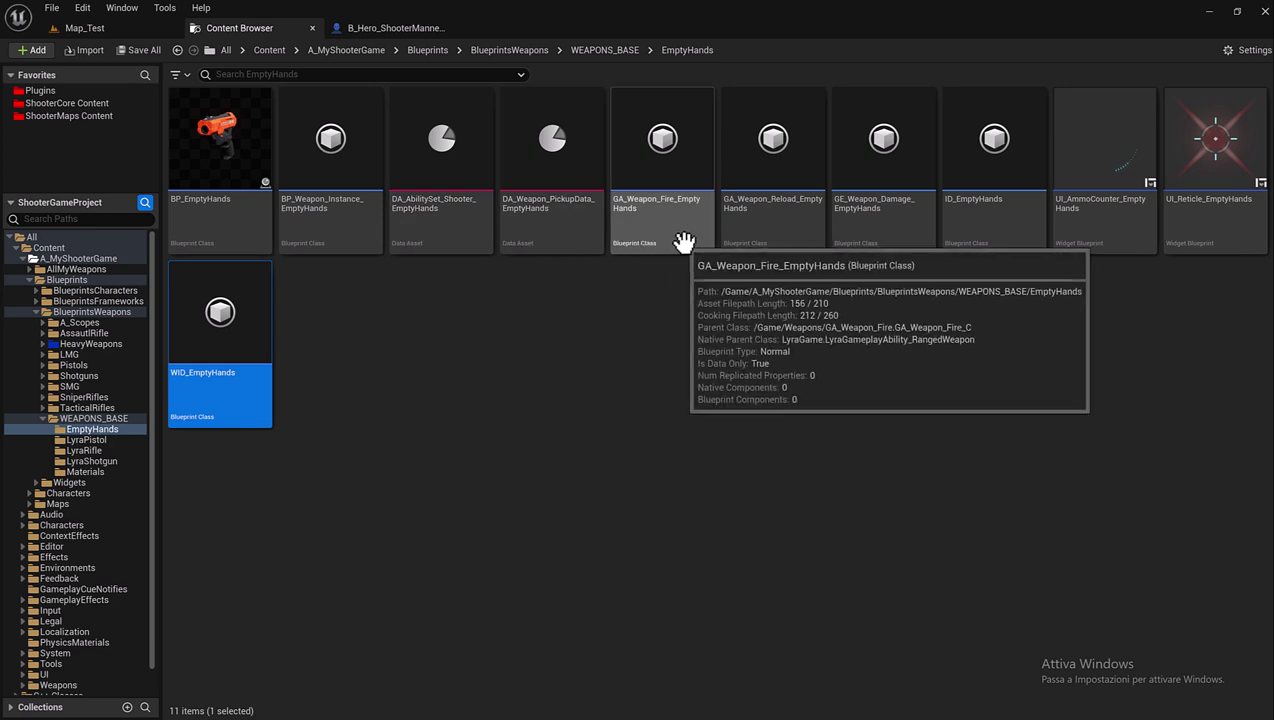
Delete the UI_AmmoCounter_EmptyHands and UI_Reticle_EmptyHands widget blueprints.
click(1144, 200)
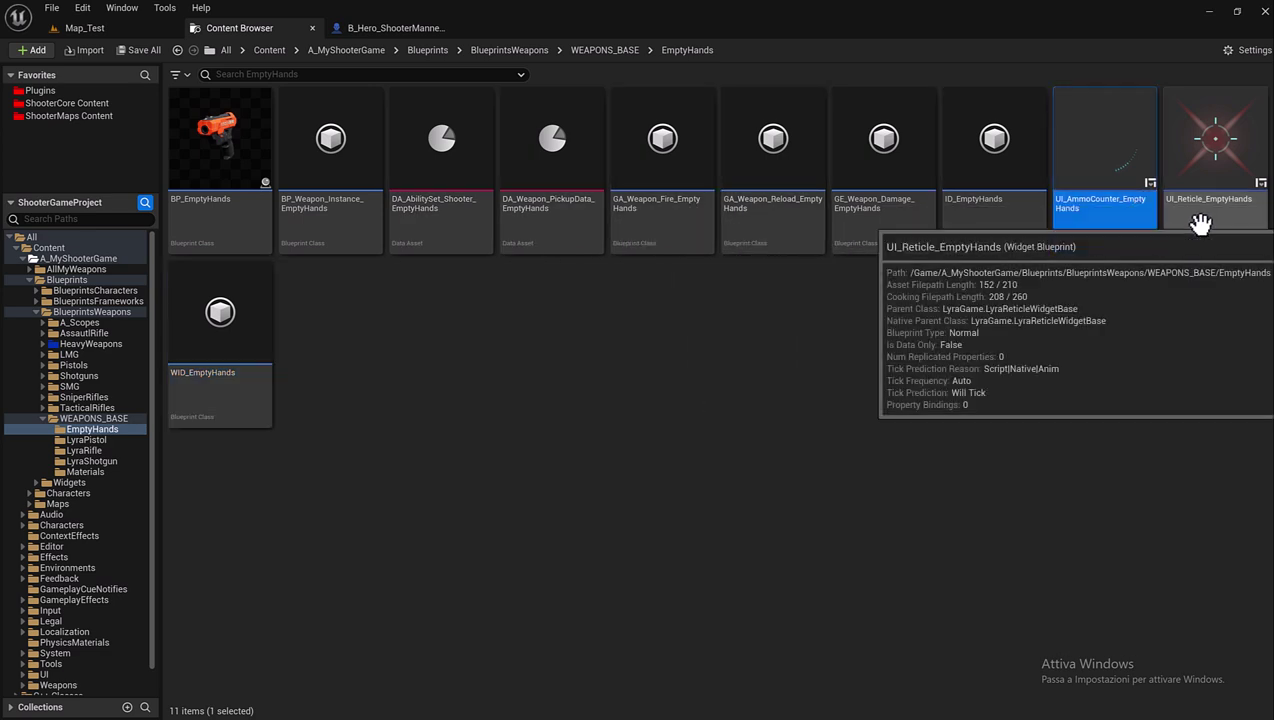
ctrl+click(1197, 225)
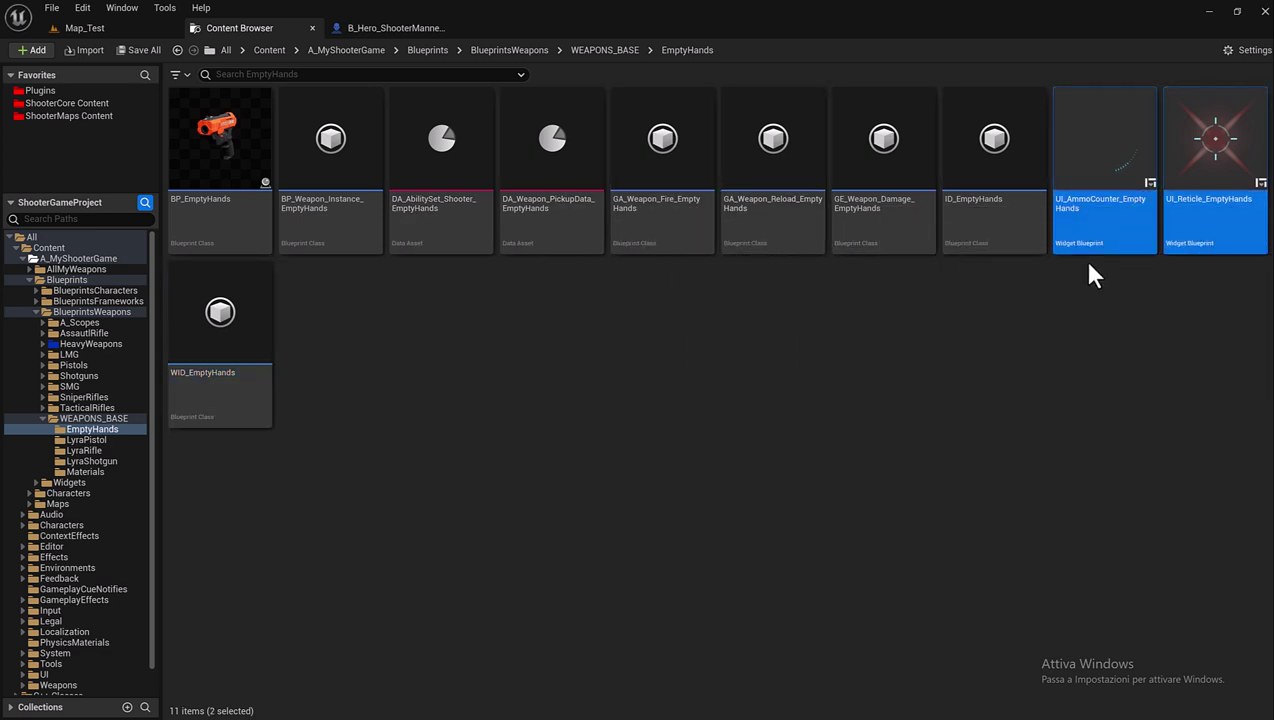
key(Delete)
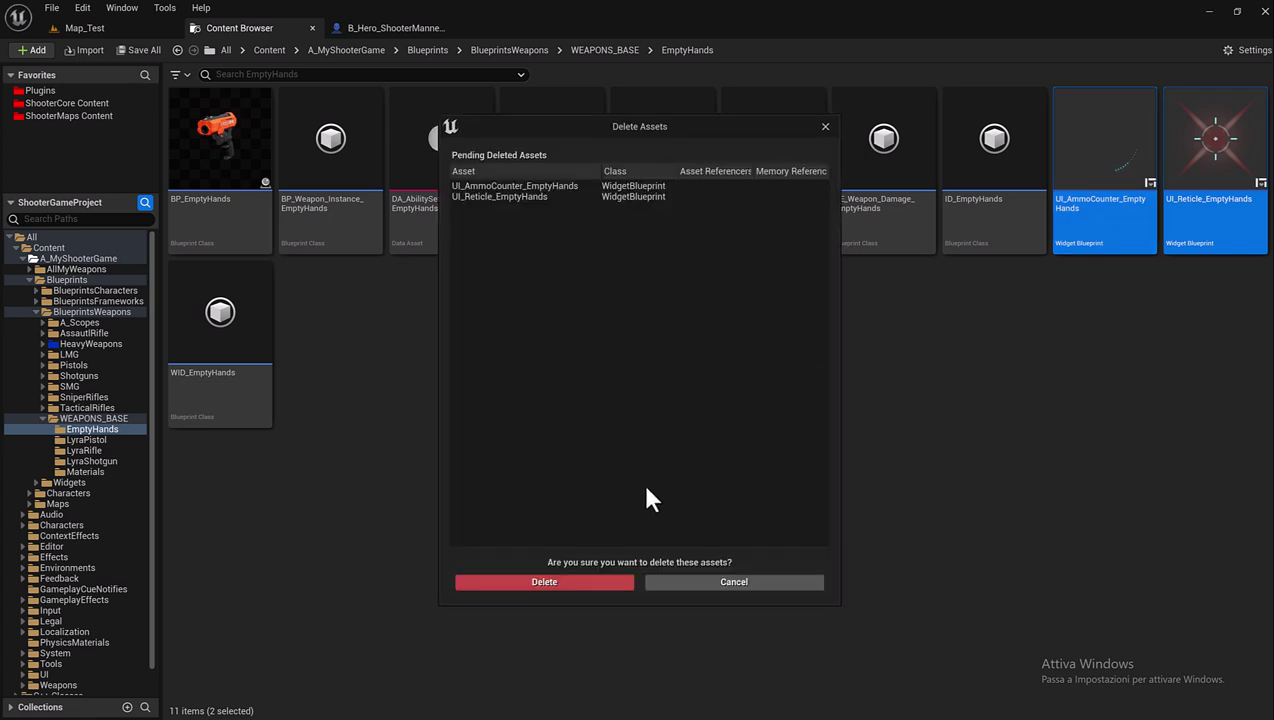
click(597, 582)
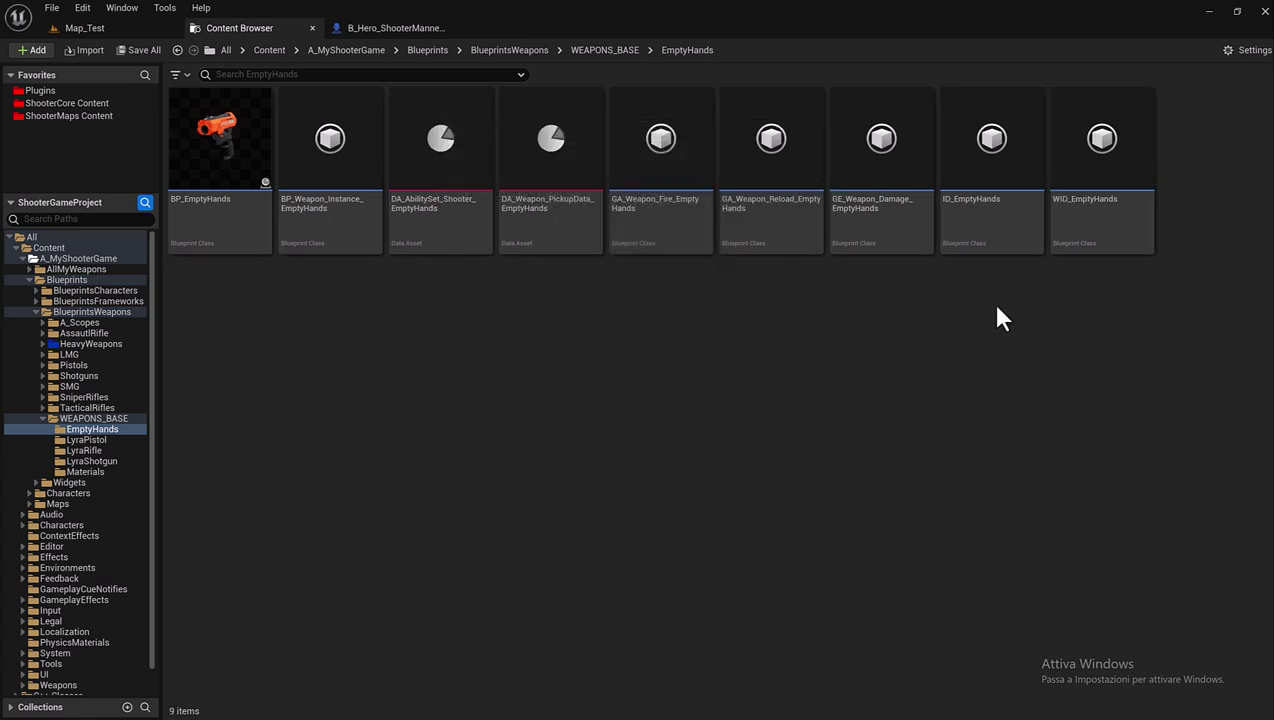
Open BP_EmptyHands in its viewport and delete the row1 and row2 text components.
double_click(226, 163)
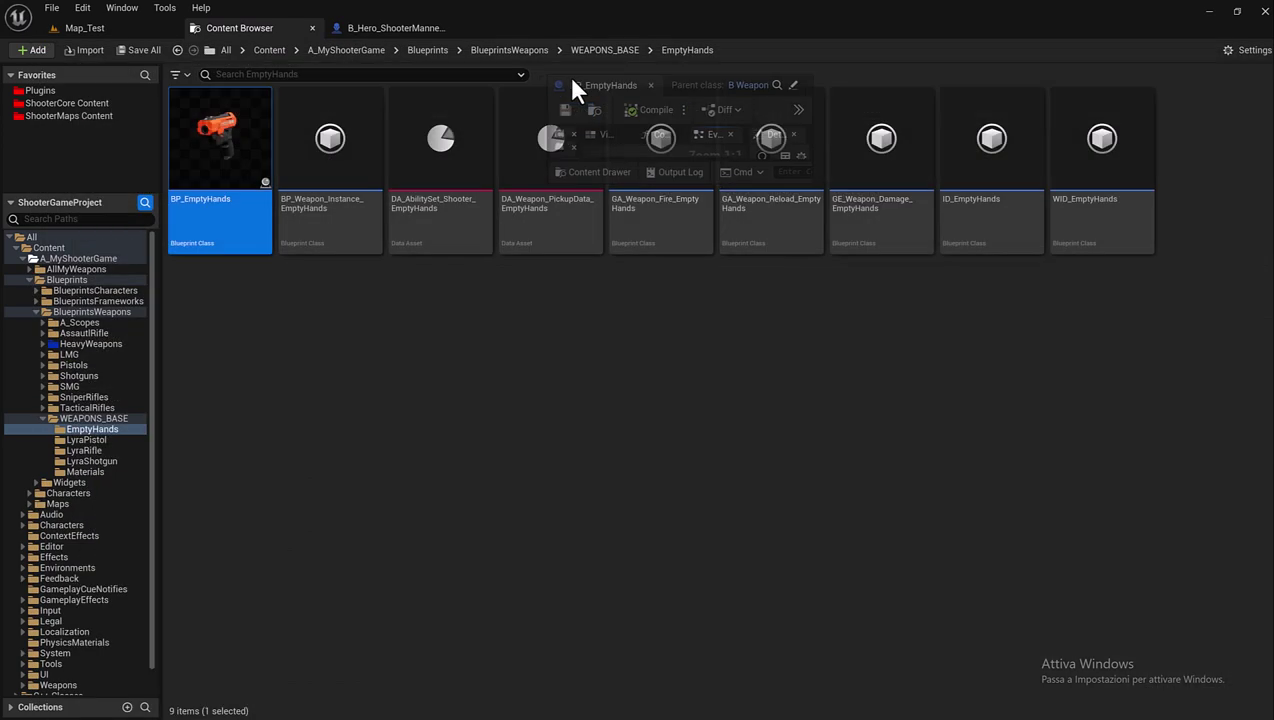
drag(138, 70, 571, 33)
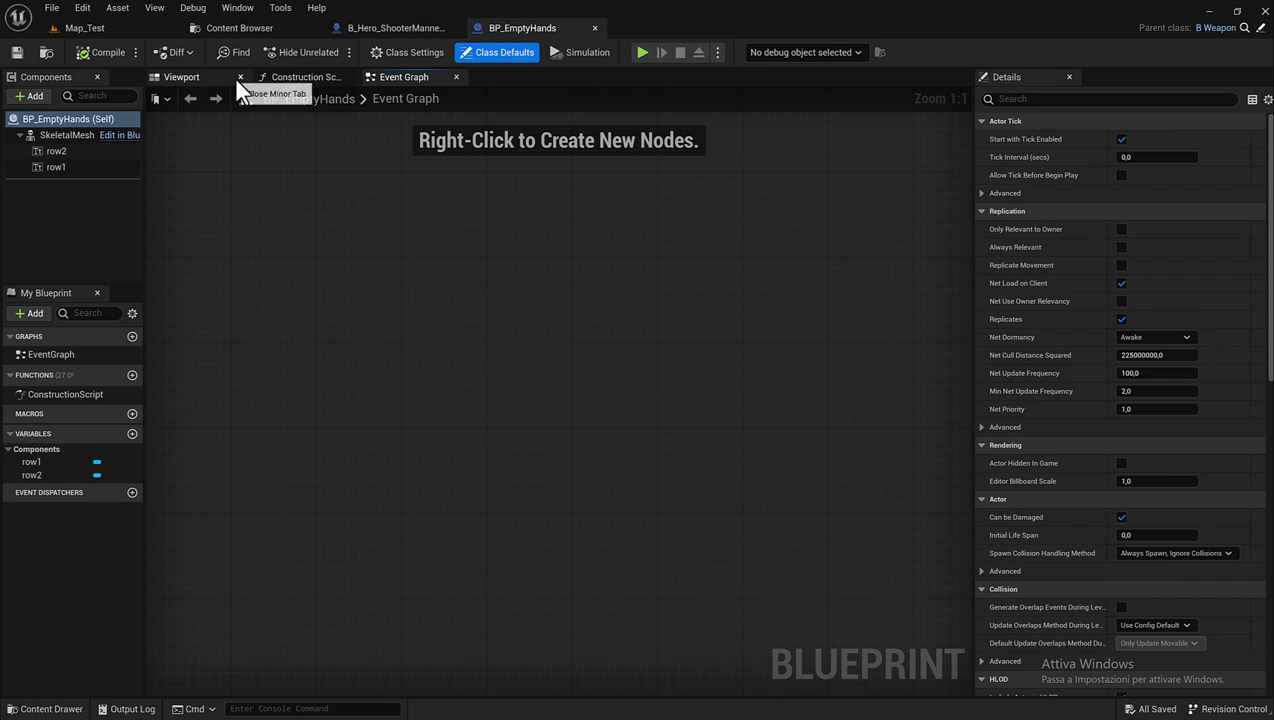
click(208, 84)
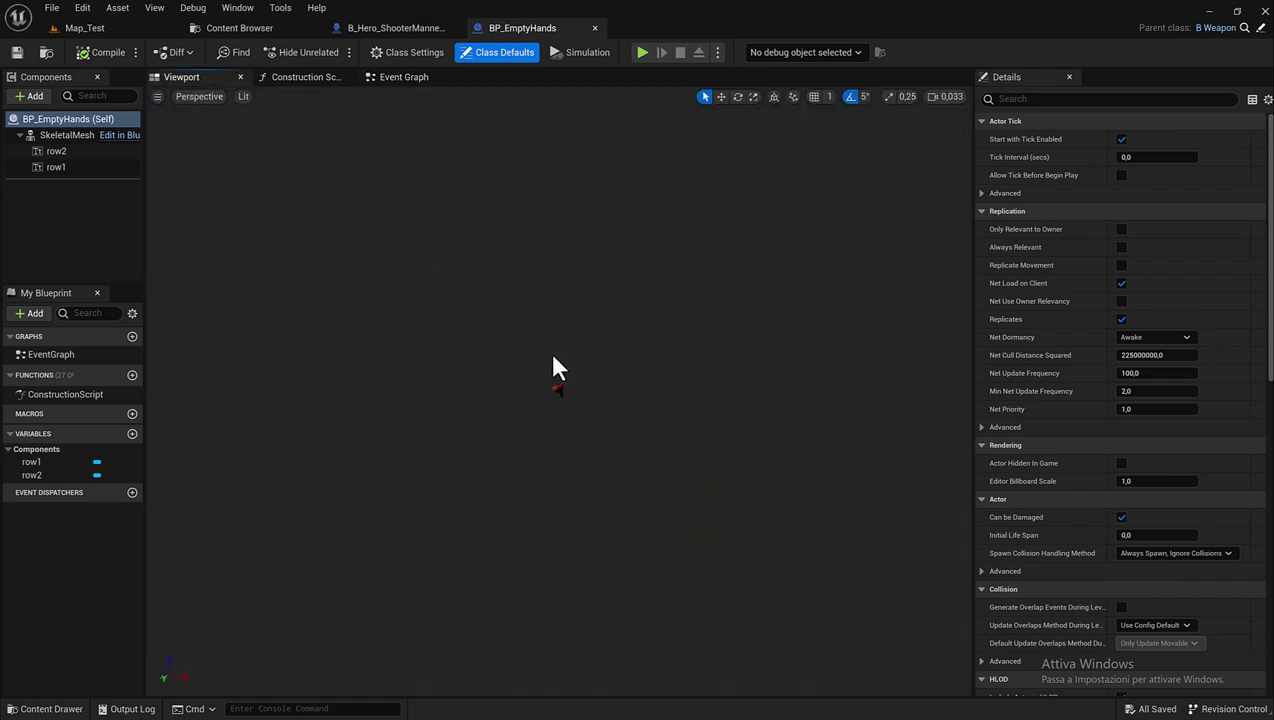
scroll(567, 317, up, 5)
scroll(567, 317, down, 4)
mouse_move(535, 370)
mouse_down()
mouse_move(604, 401)
mouse_move(655, 383)
mouse_up()
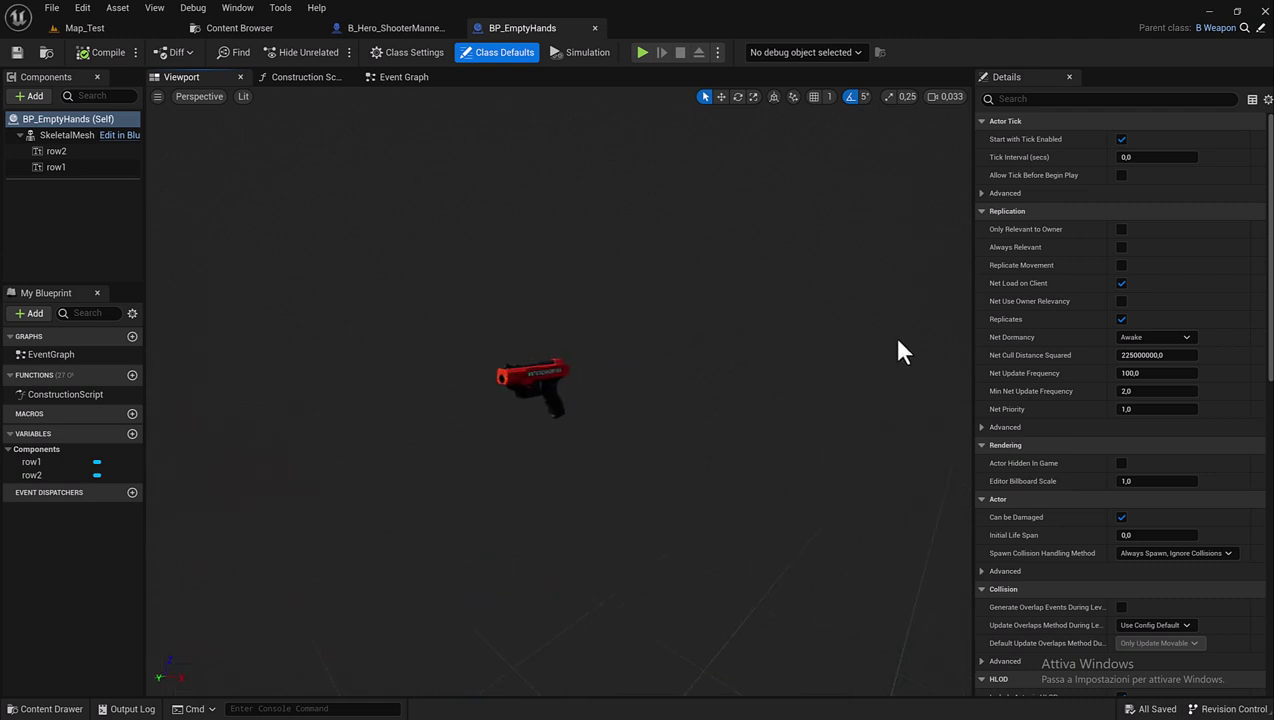
click(98, 152)
ctrl+click(93, 168)
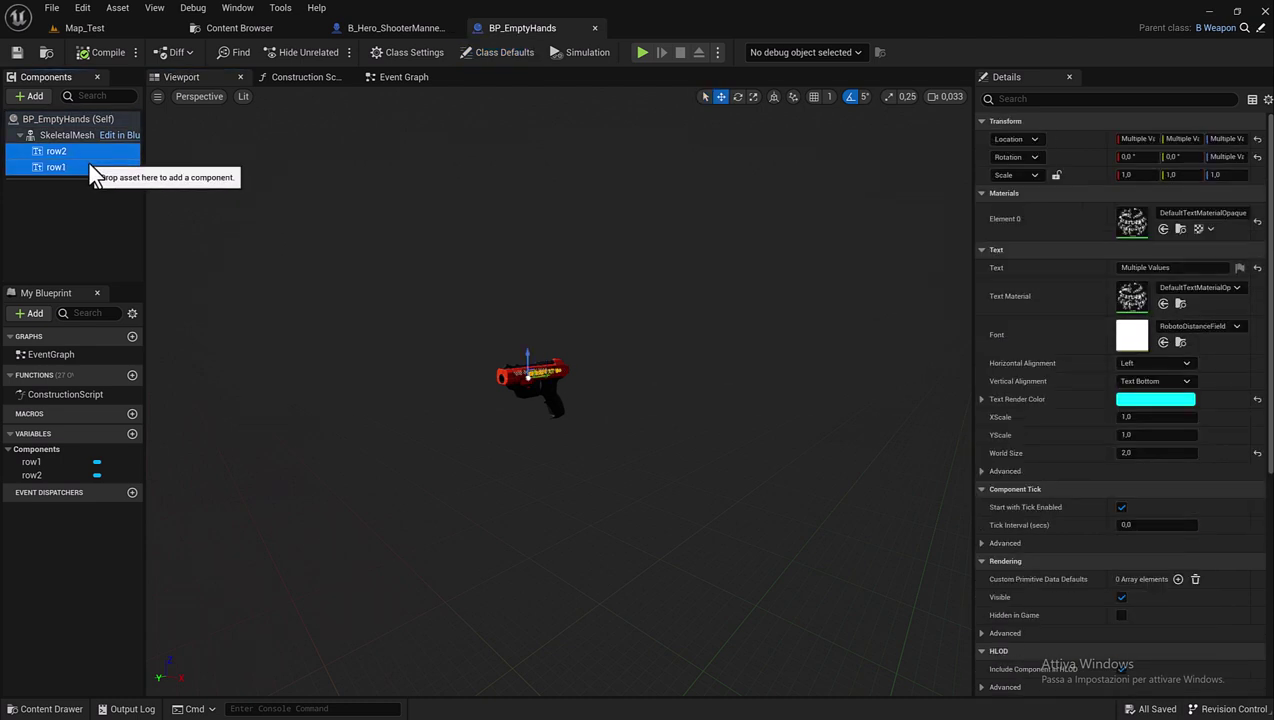
key(Delete)
Clear the SkeletalMesh component's mesh to None, then compile and save BP_EmptyHands.
click(64, 134)
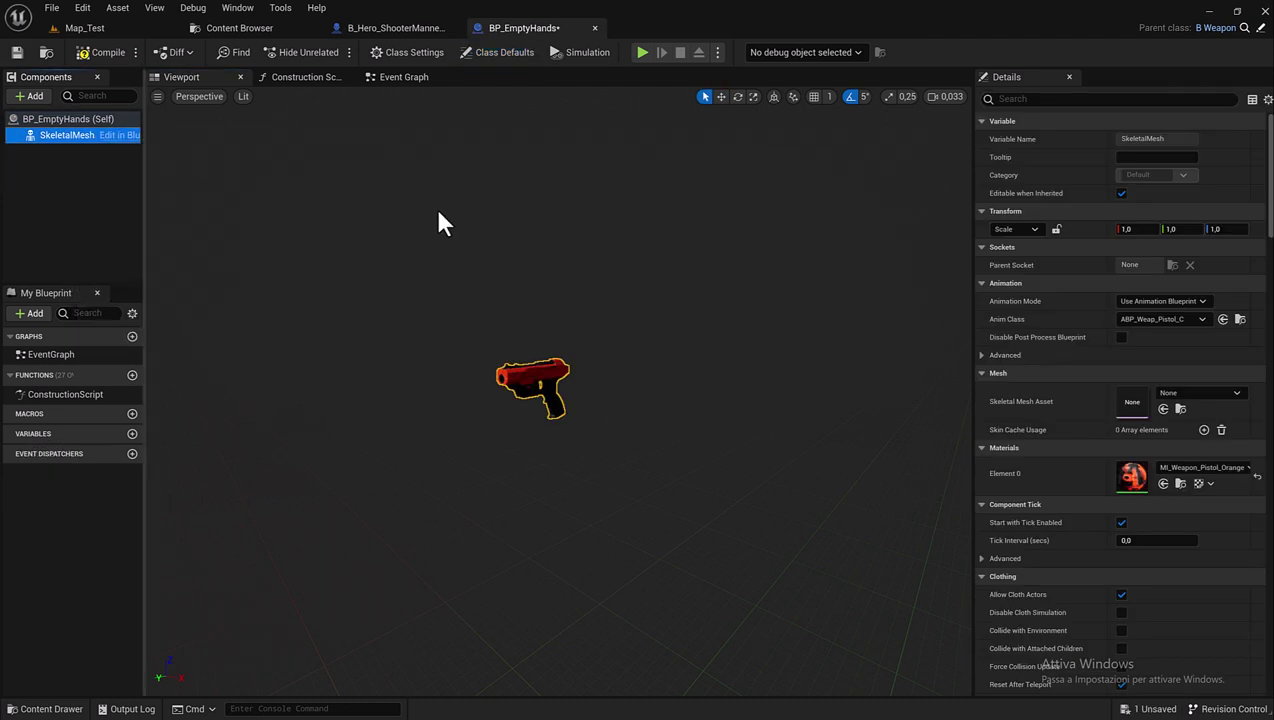
click(1195, 393)
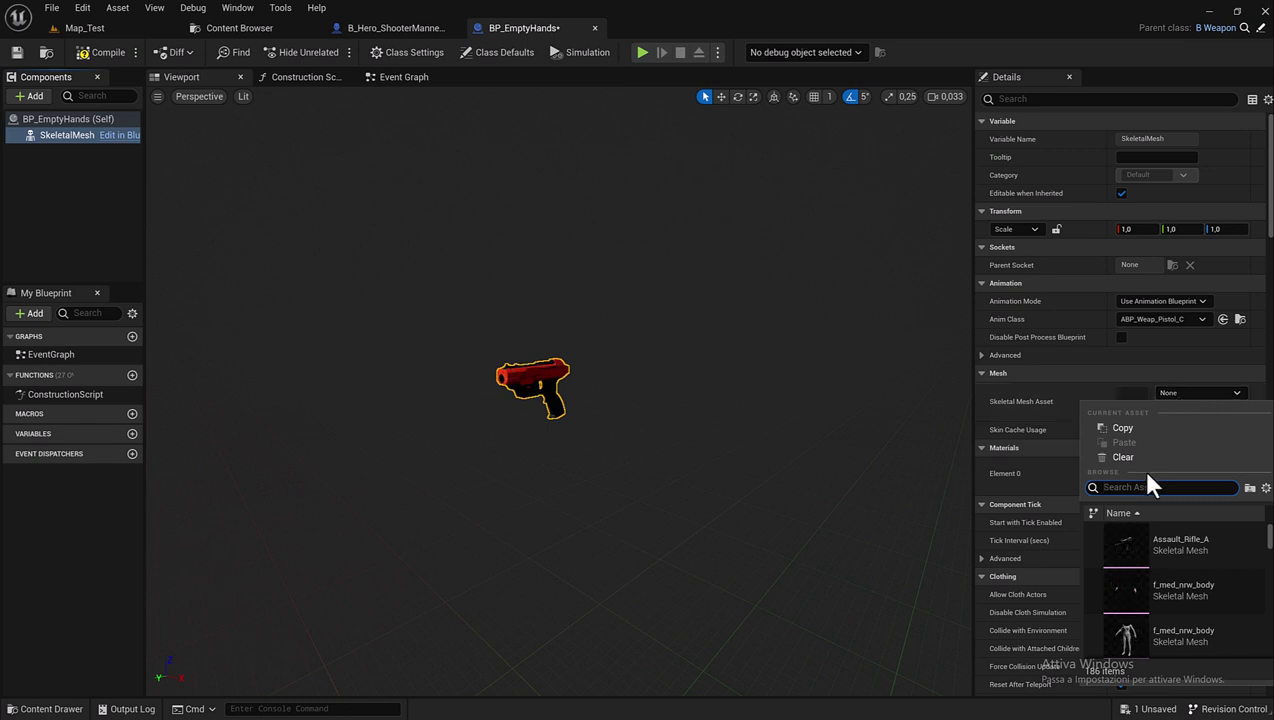
click(1153, 527)
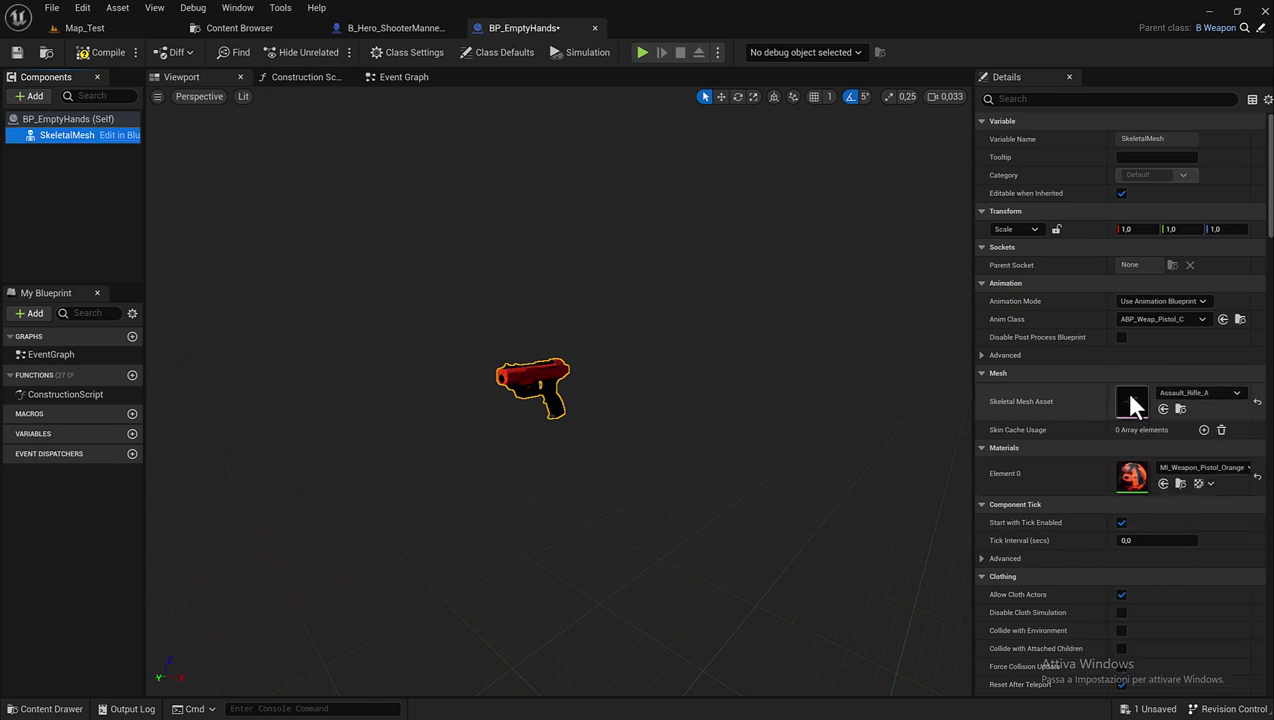
click(1257, 477)
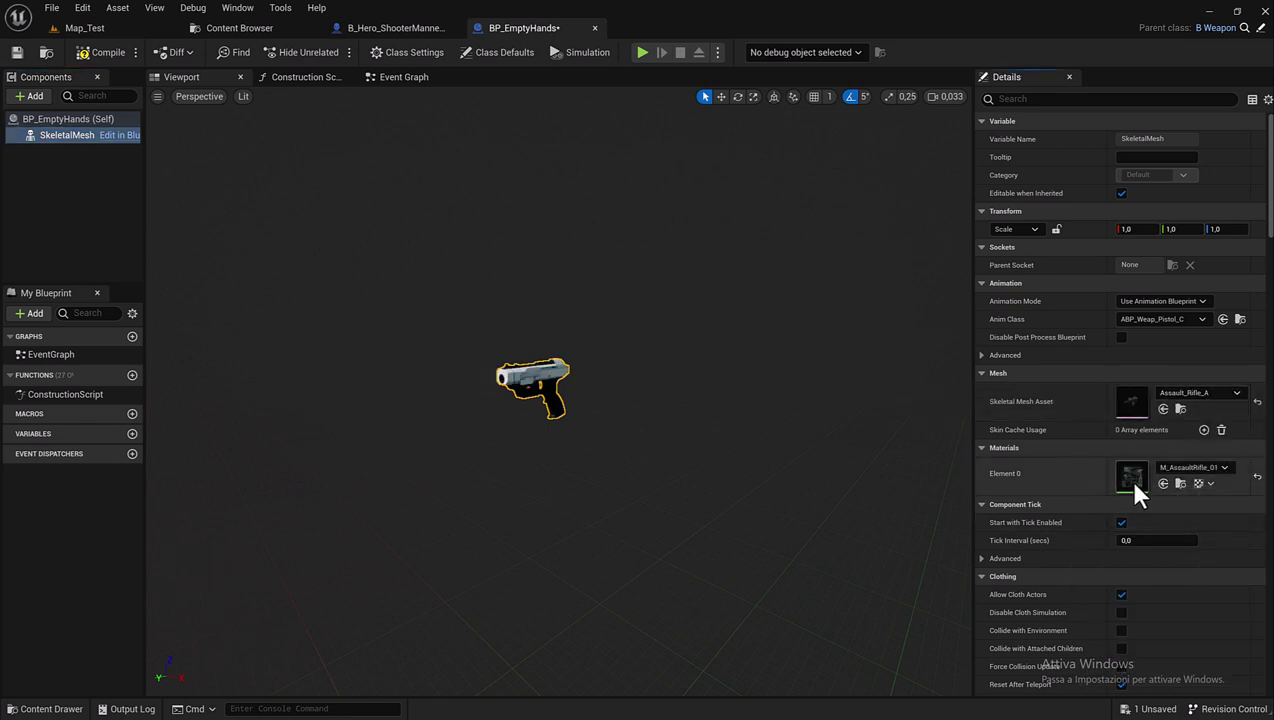
click(1222, 392)
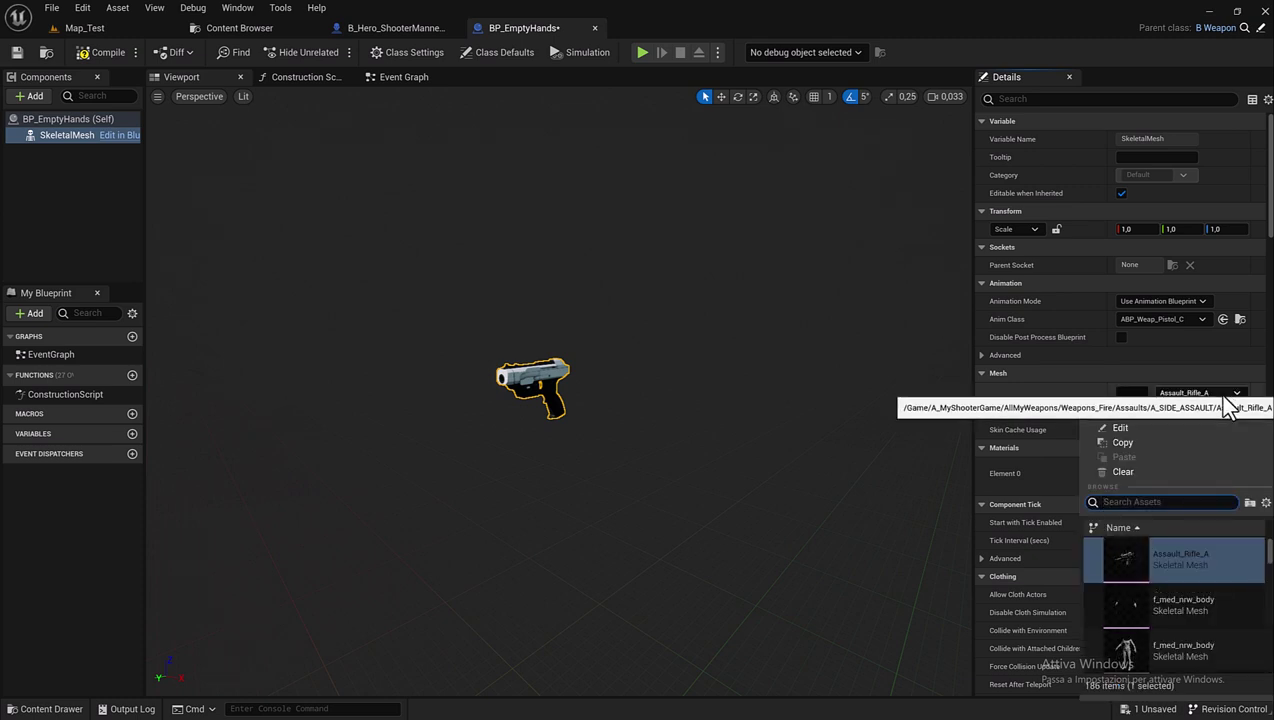
click(1140, 472)
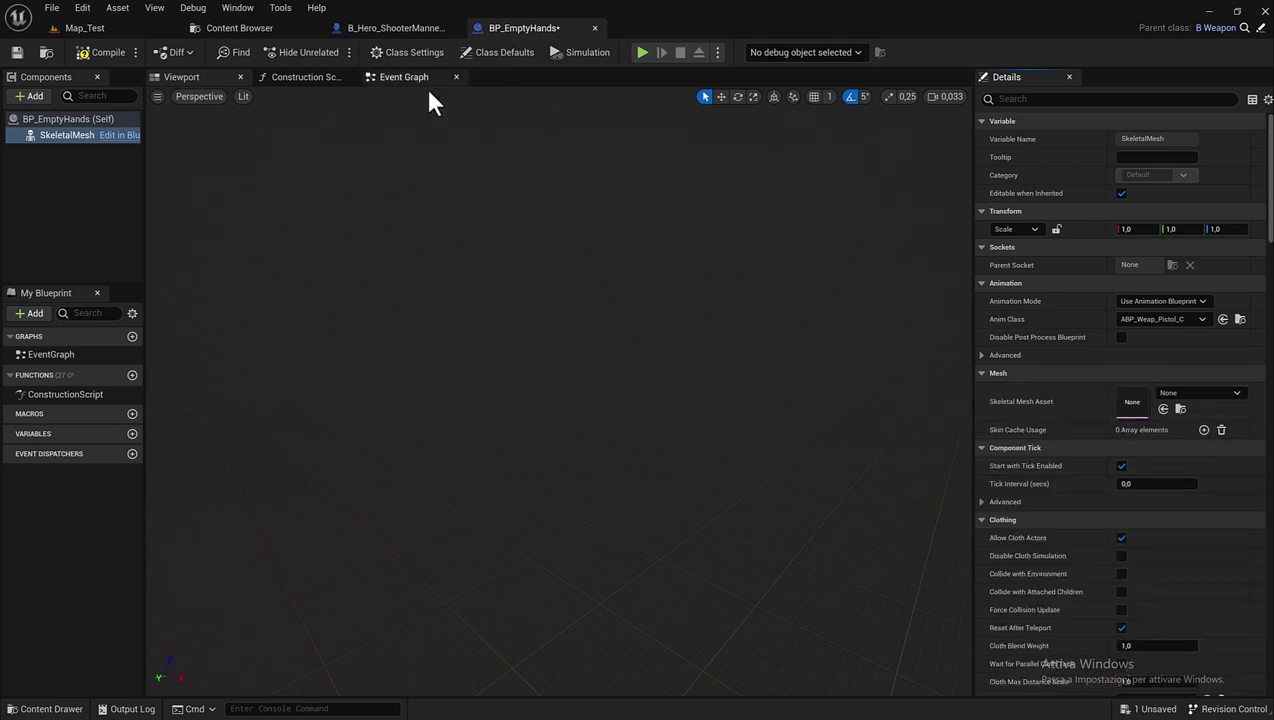
click(109, 52)
click(25, 53)
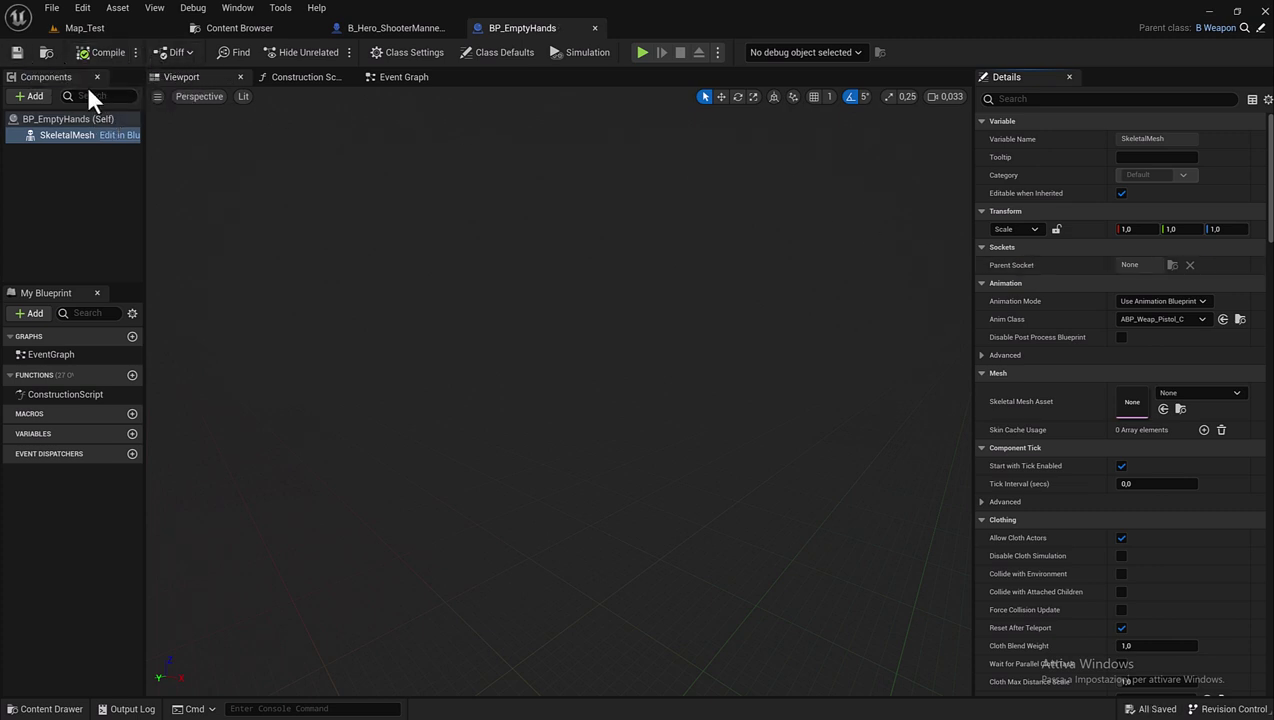
Reset the Shell Eject, Muzzle Flash, Tracer and Shell Eject Mesh class defaults to None and save.
click(40, 120)
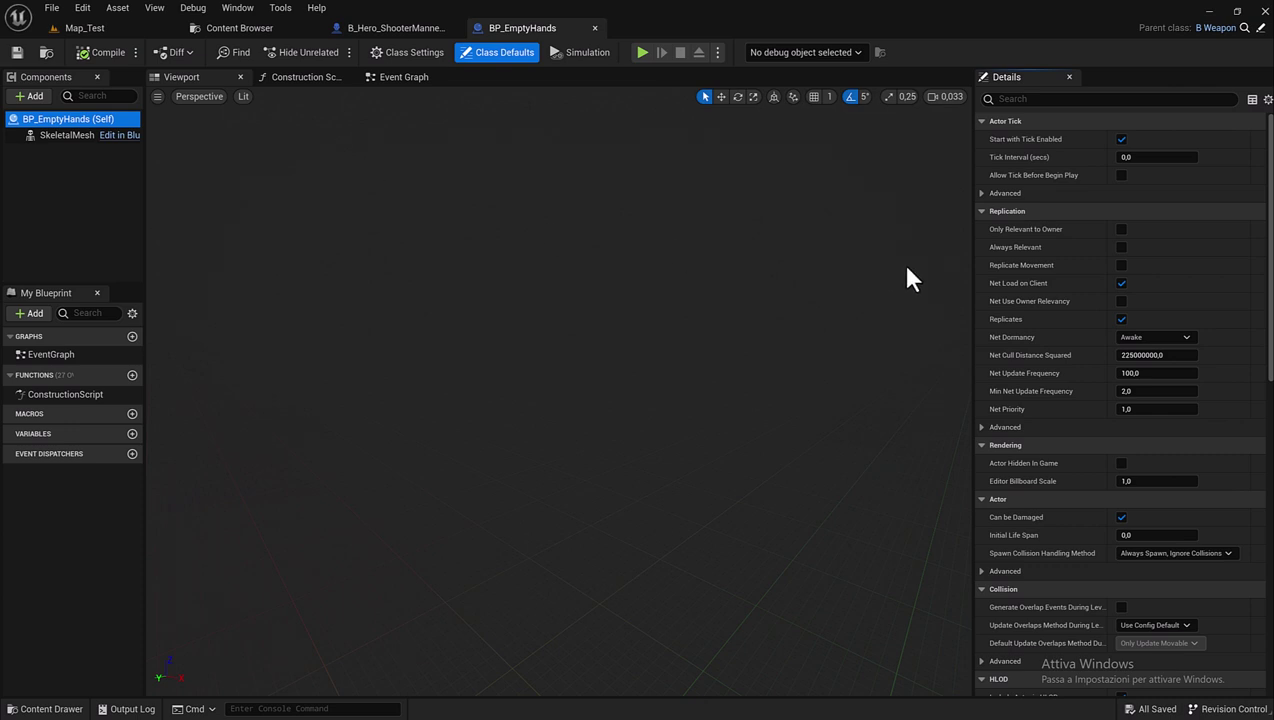
scroll(1045, 269, down, 5)
scroll(1050, 266, down, 5)
scroll(1055, 268, down, 5)
scroll(1058, 275, down, 3)
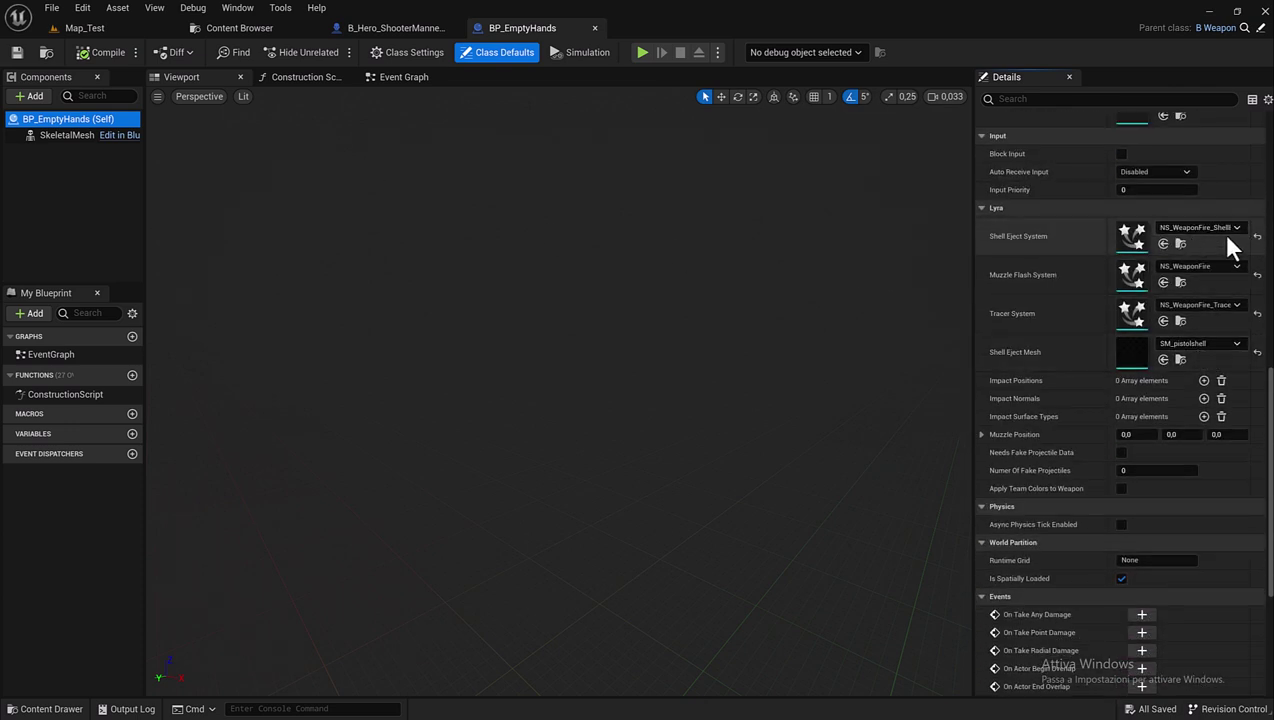
click(1257, 236)
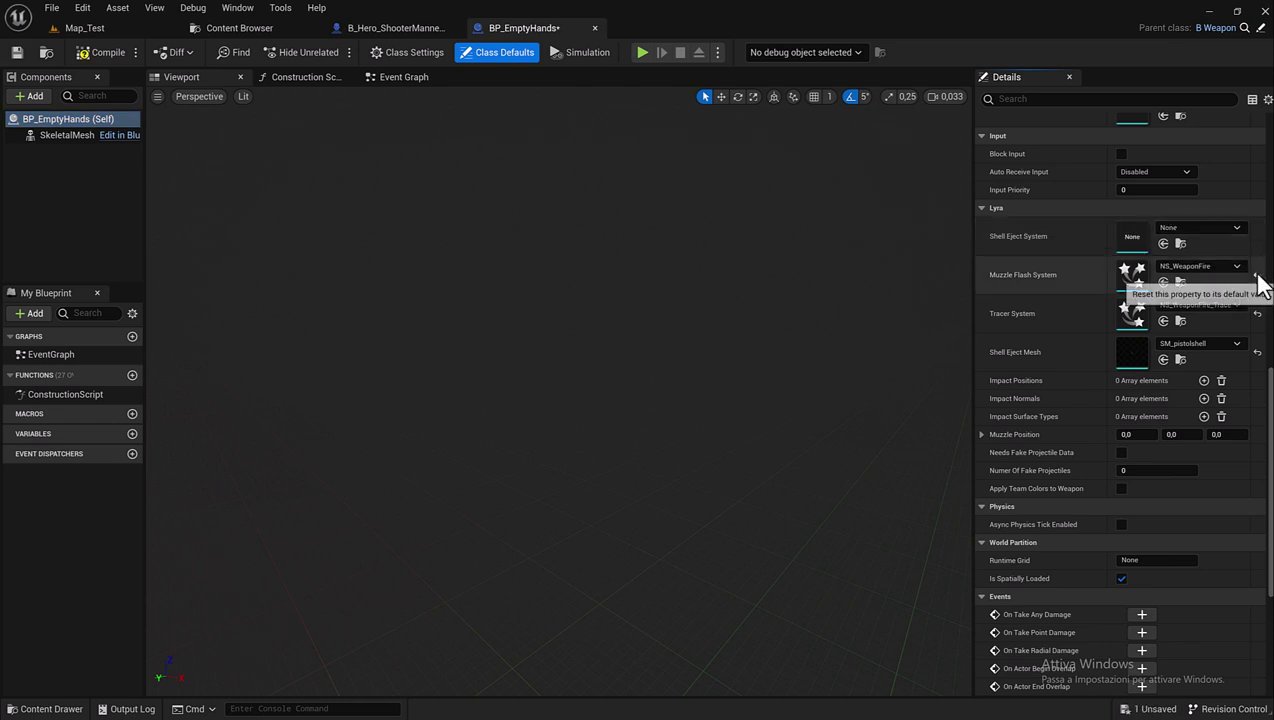
click(1259, 276)
click(1257, 313)
click(1258, 352)
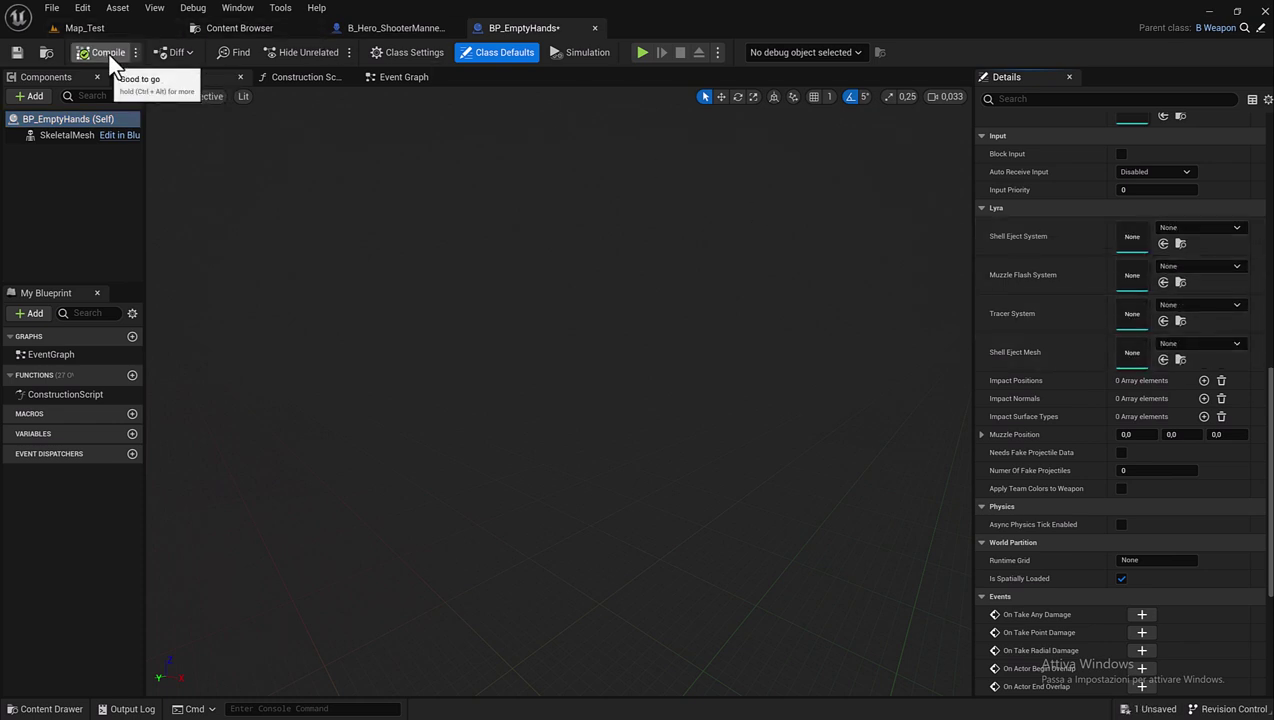
click(18, 54)
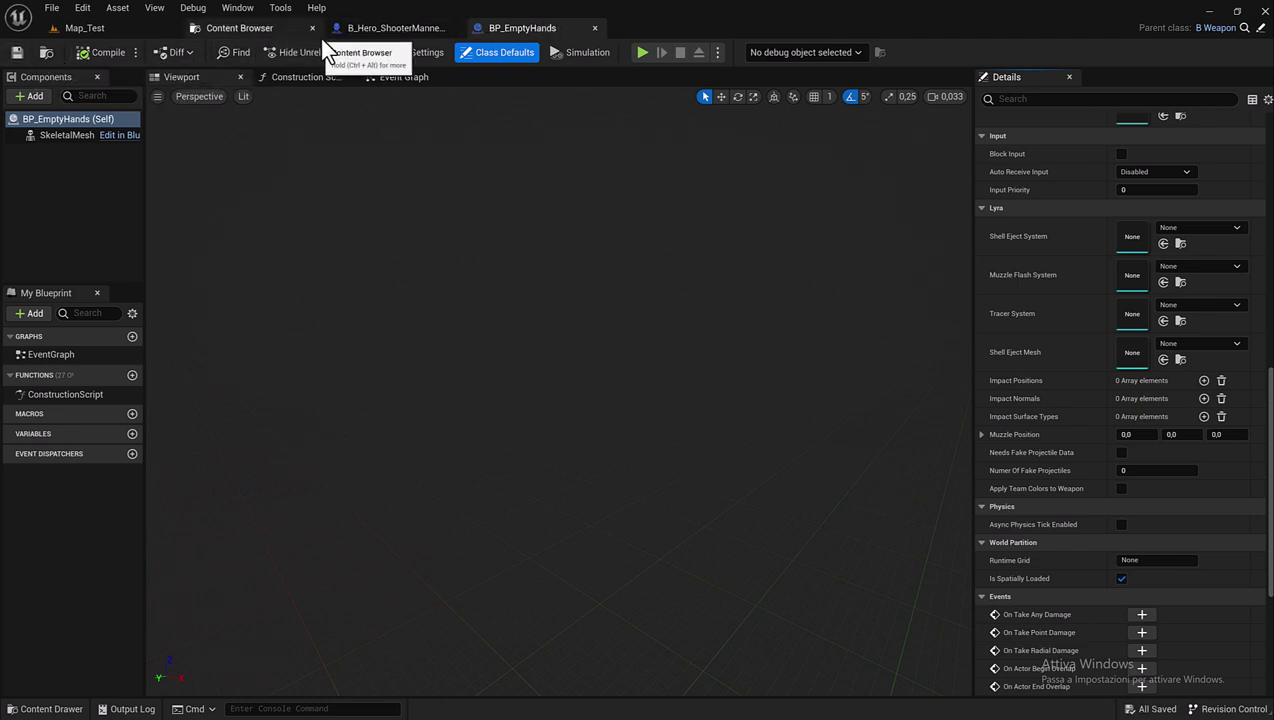
Set DA_Weapon_PickupData_EmptyHands' Inventory Item Definition to ID_EmptyHands.
click(355, 30)
click(260, 31)
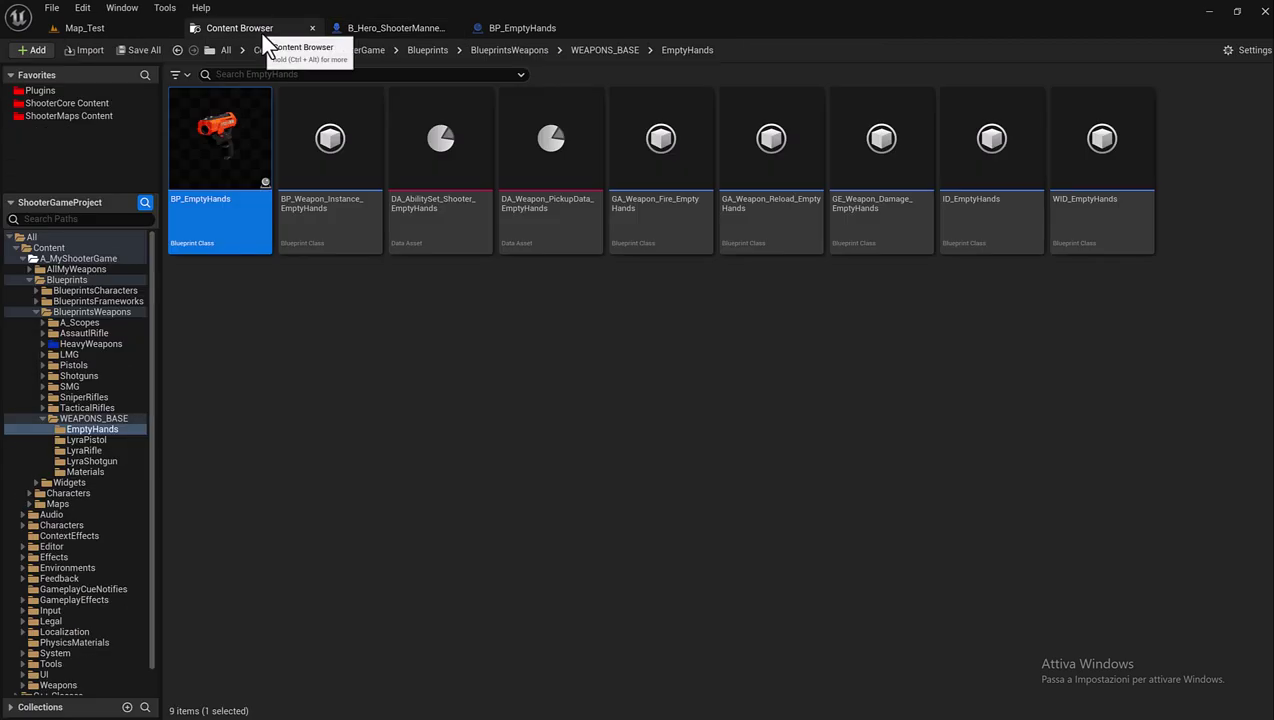
double_click(550, 238)
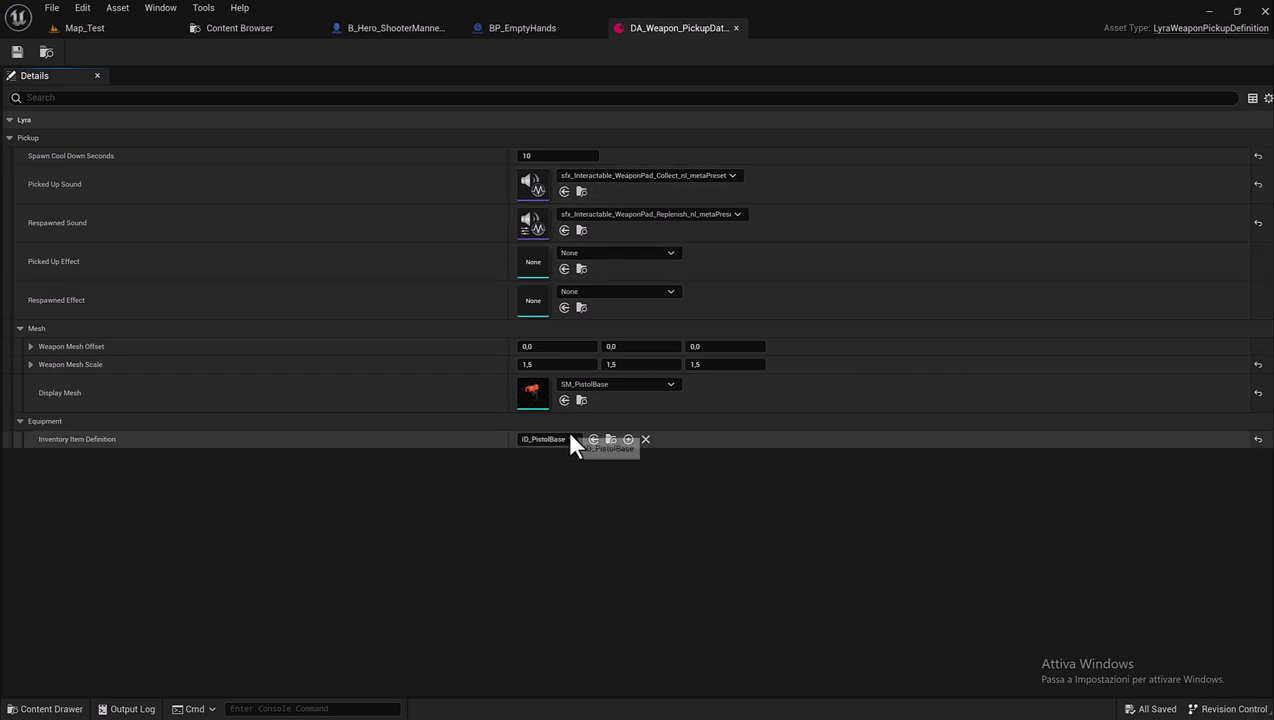
click(556, 440)
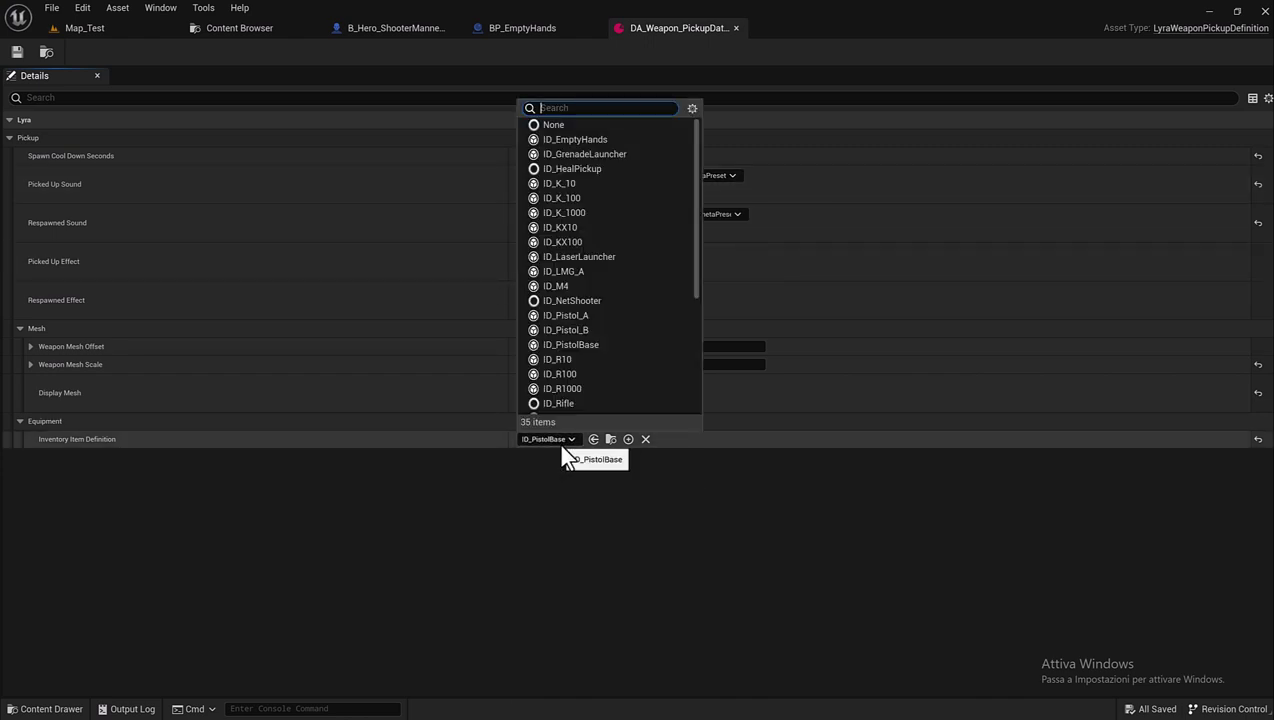
text(EmptyHands)
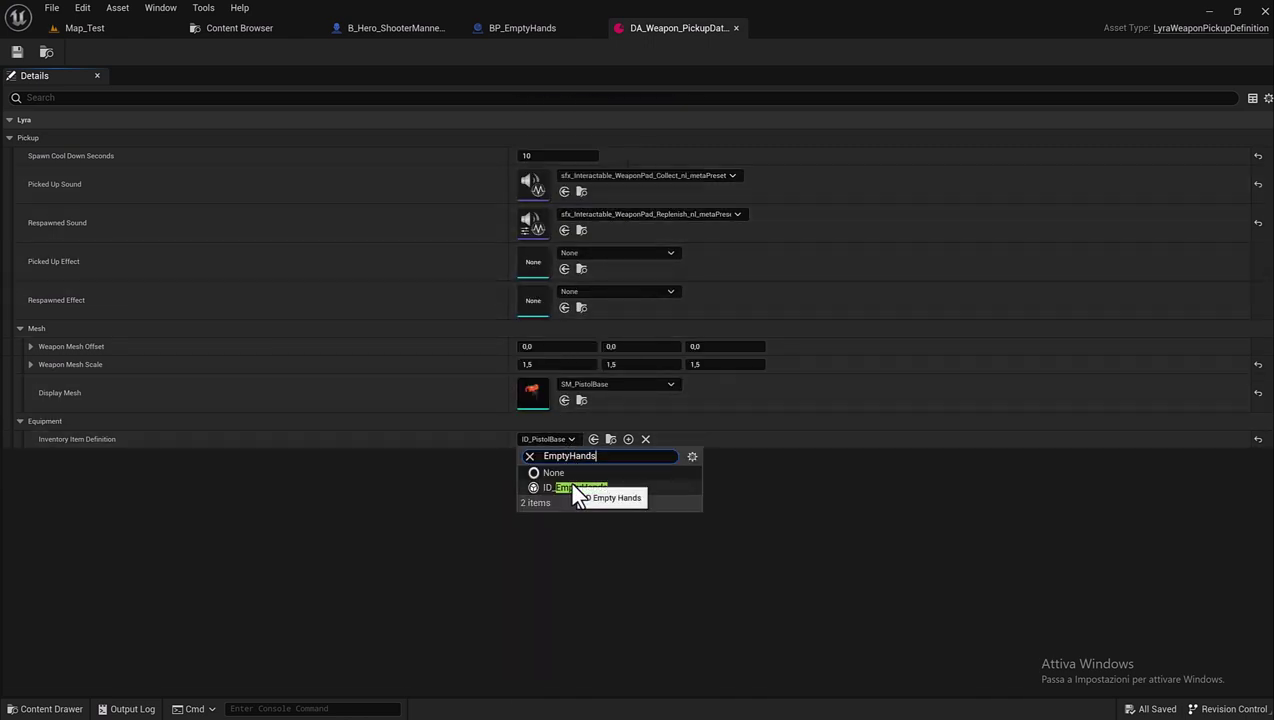
click(575, 488)
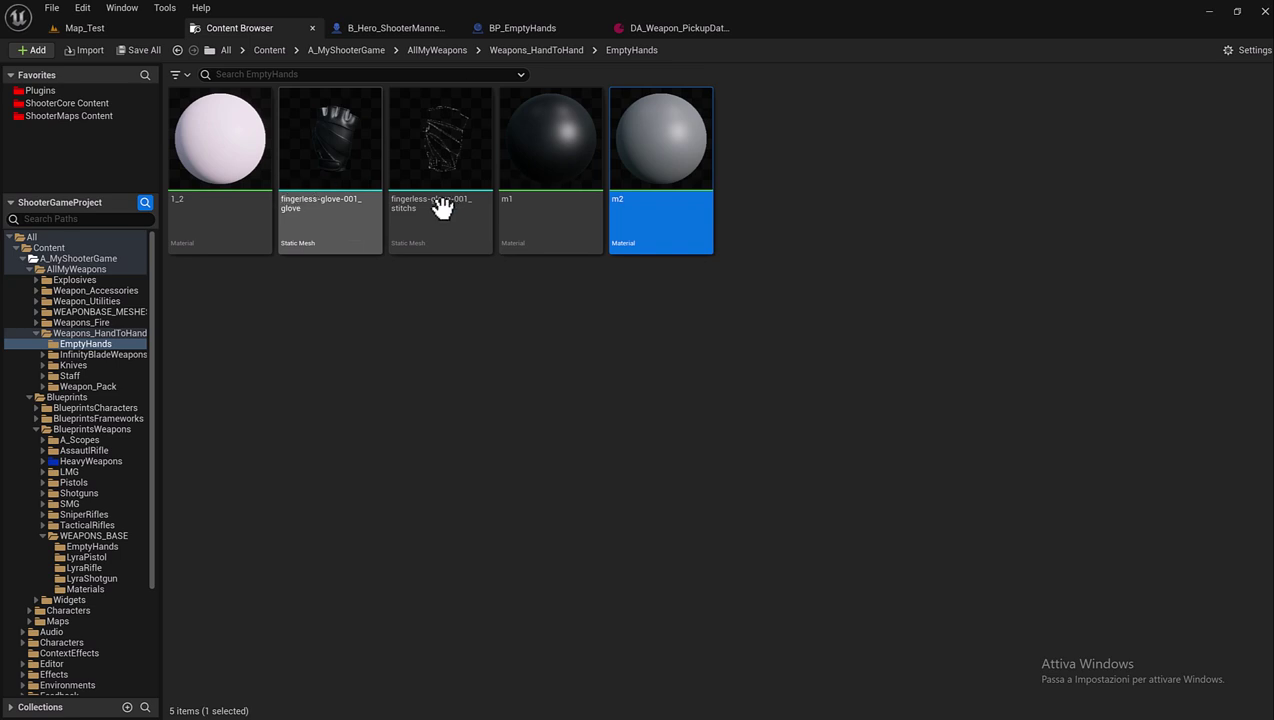
Rename the fingerless glove static mesh to SM_Glove.
click(356, 168)
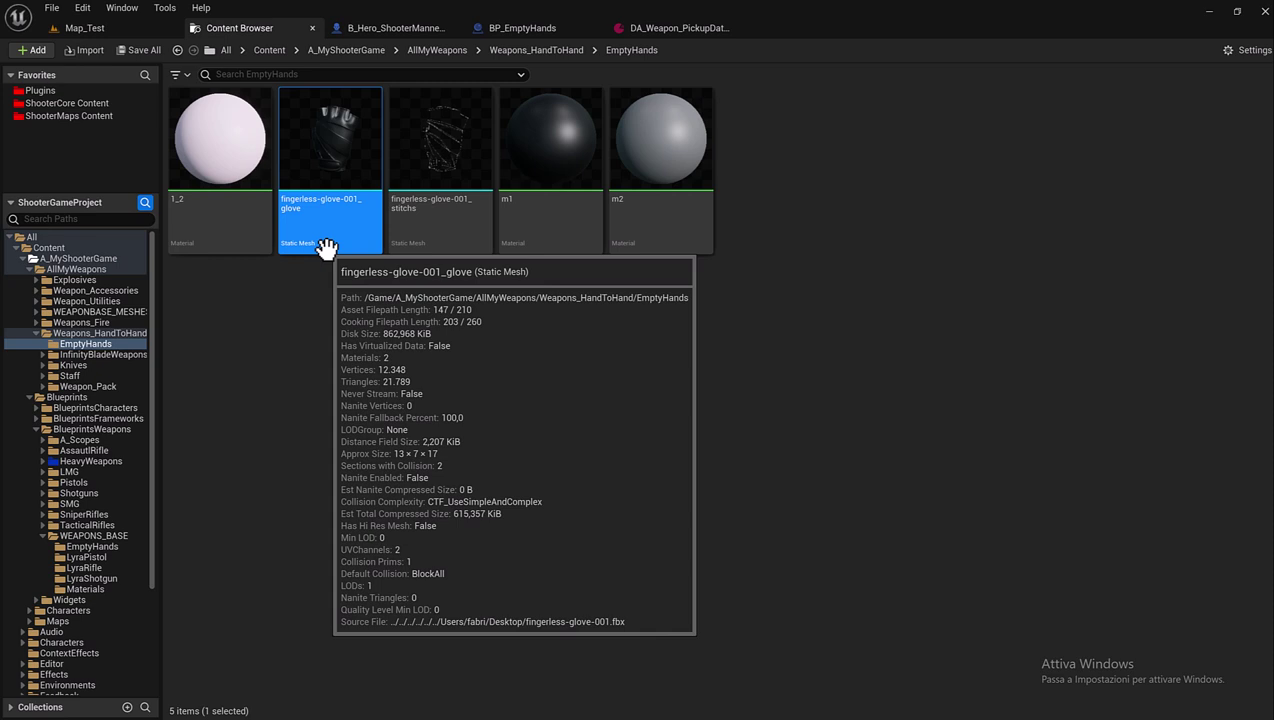
key(F2)
text(SM_Glove)
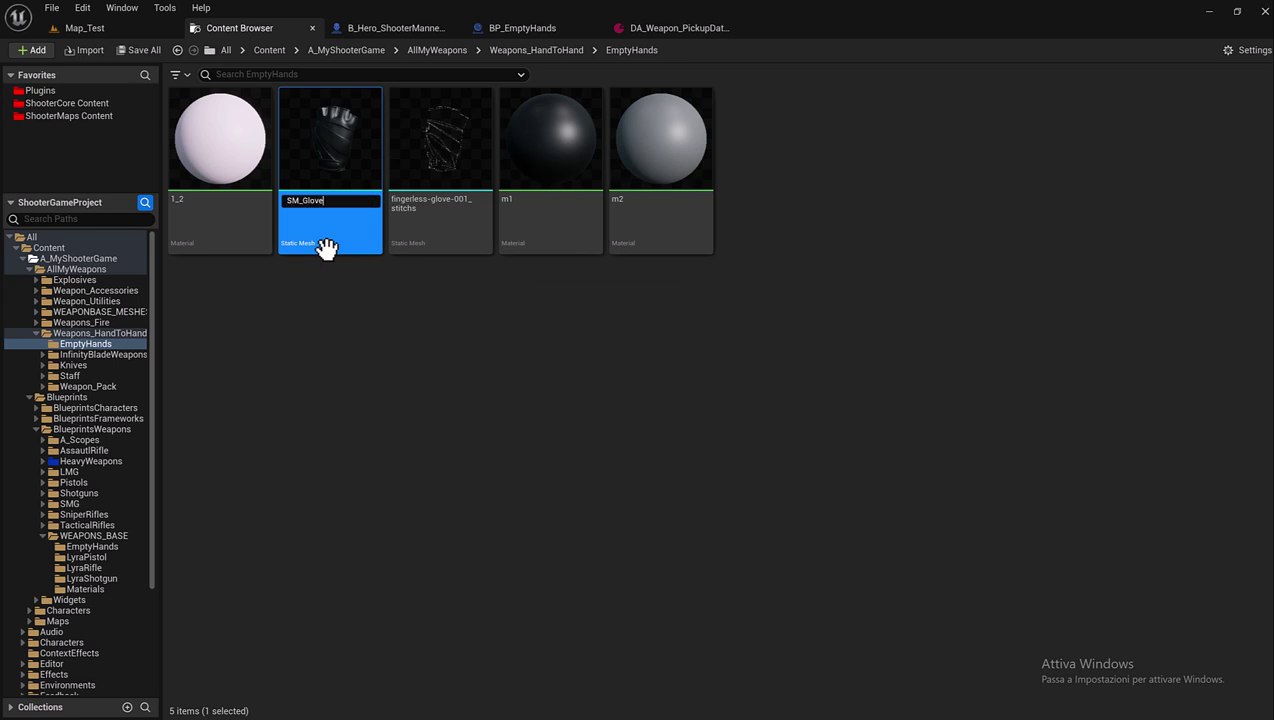
key(Return)
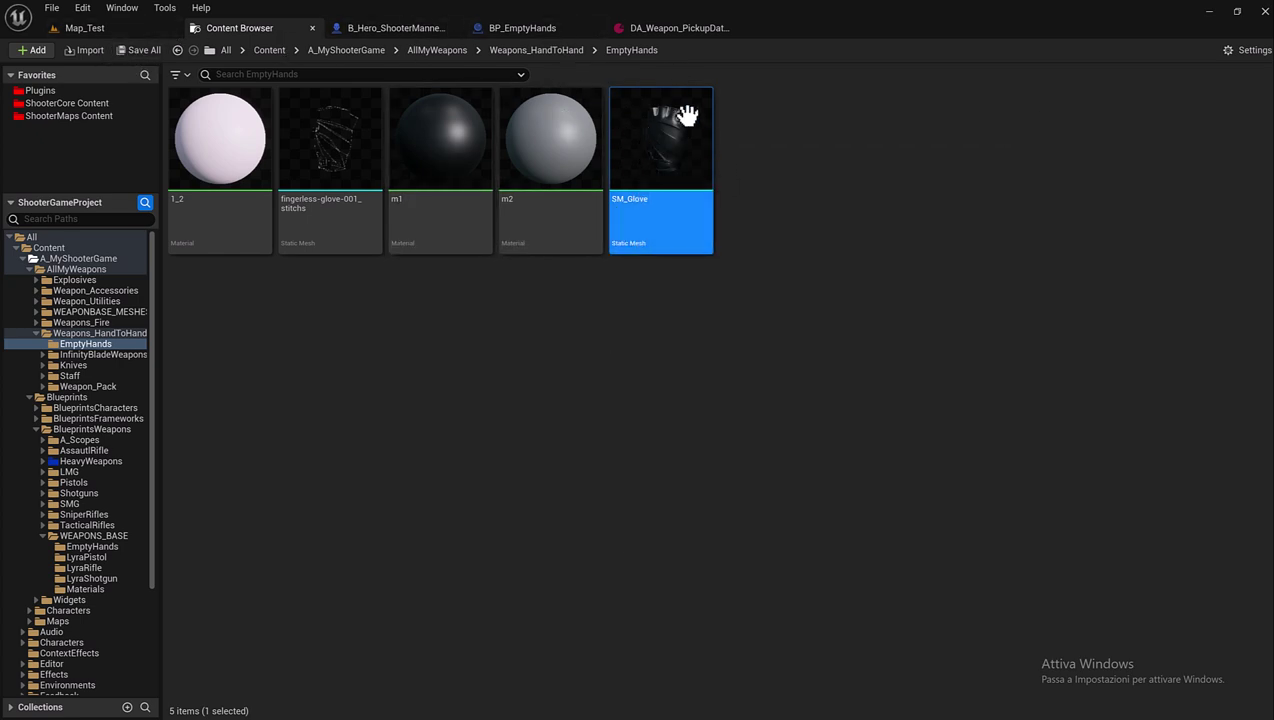
Make SM_Glove the EmptyHands pickup data's Display Mesh, then save and close it.
click(664, 28)
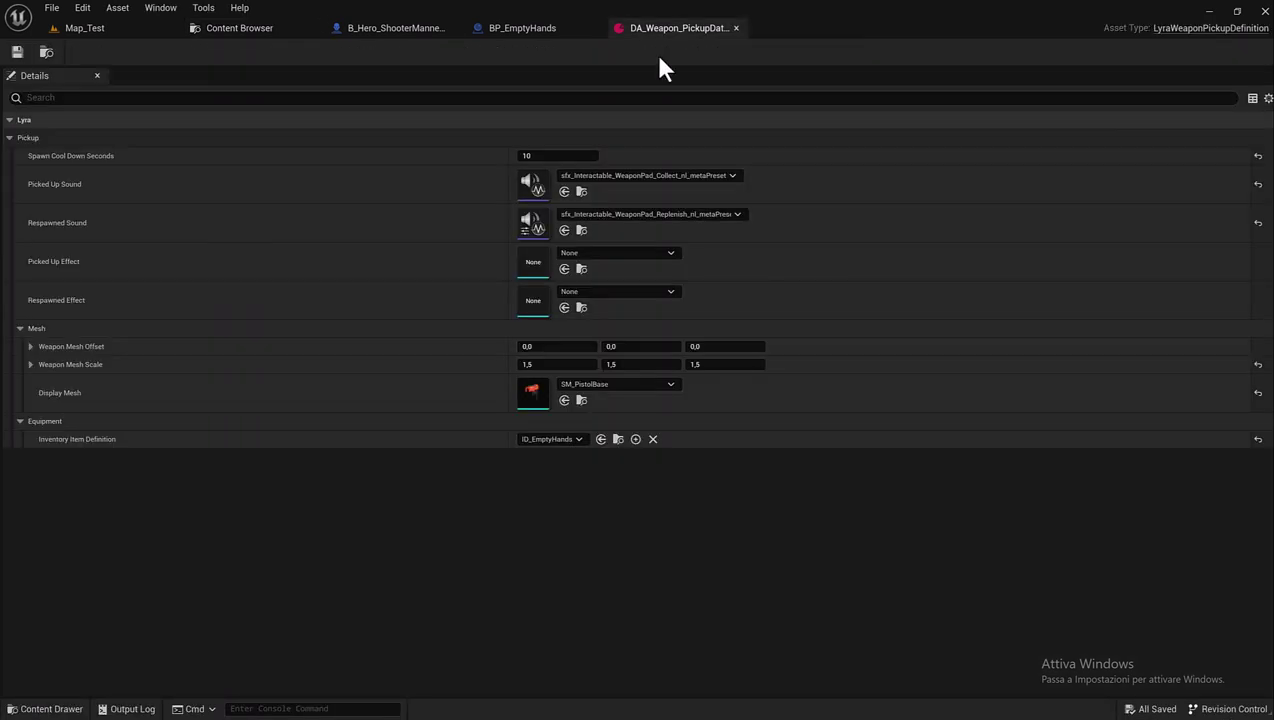
click(564, 400)
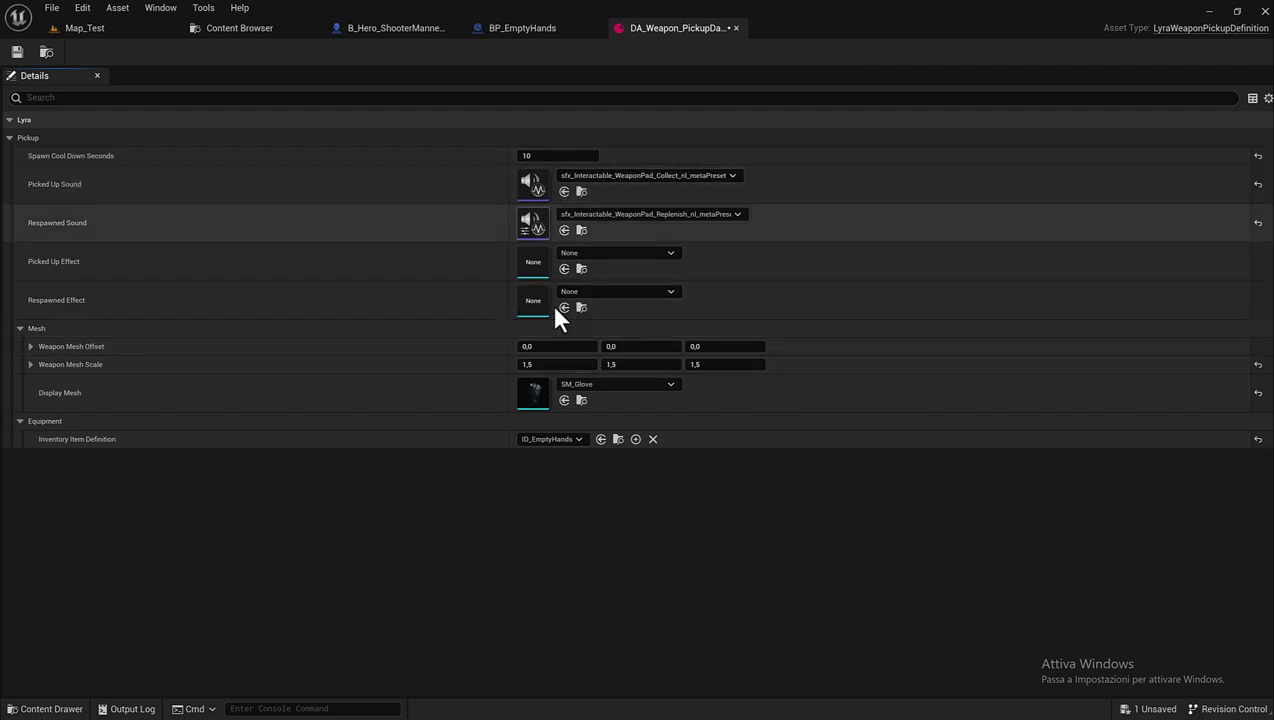
click(16, 52)
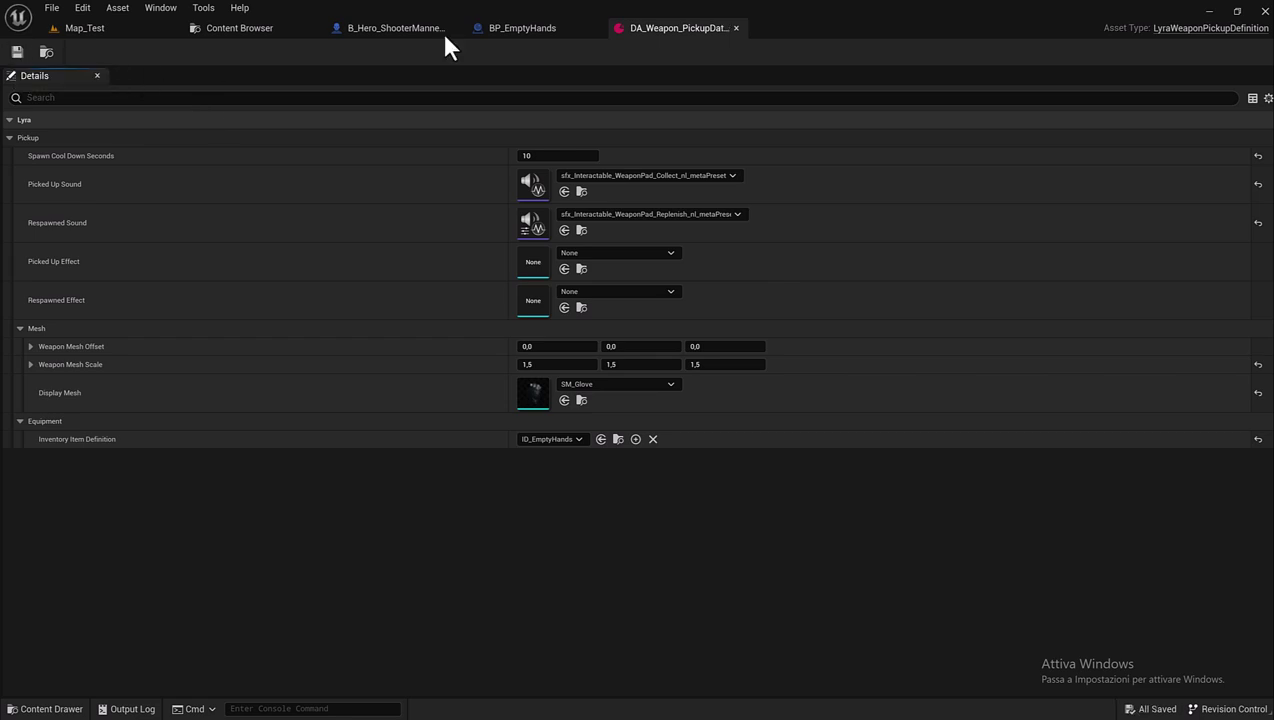
click(736, 29)
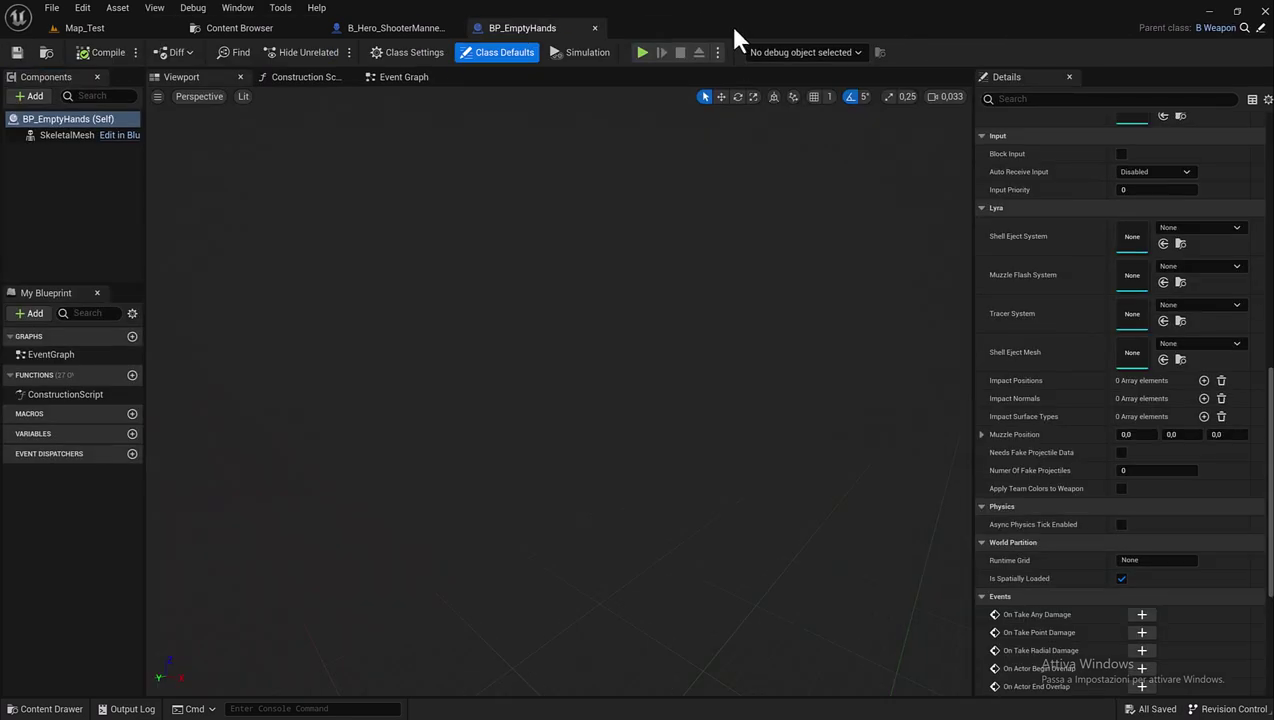
Go back to the WEAPONS_BASE/EmptyHands folder, briefly reopening the EmptyHands pickup data.
click(253, 24)
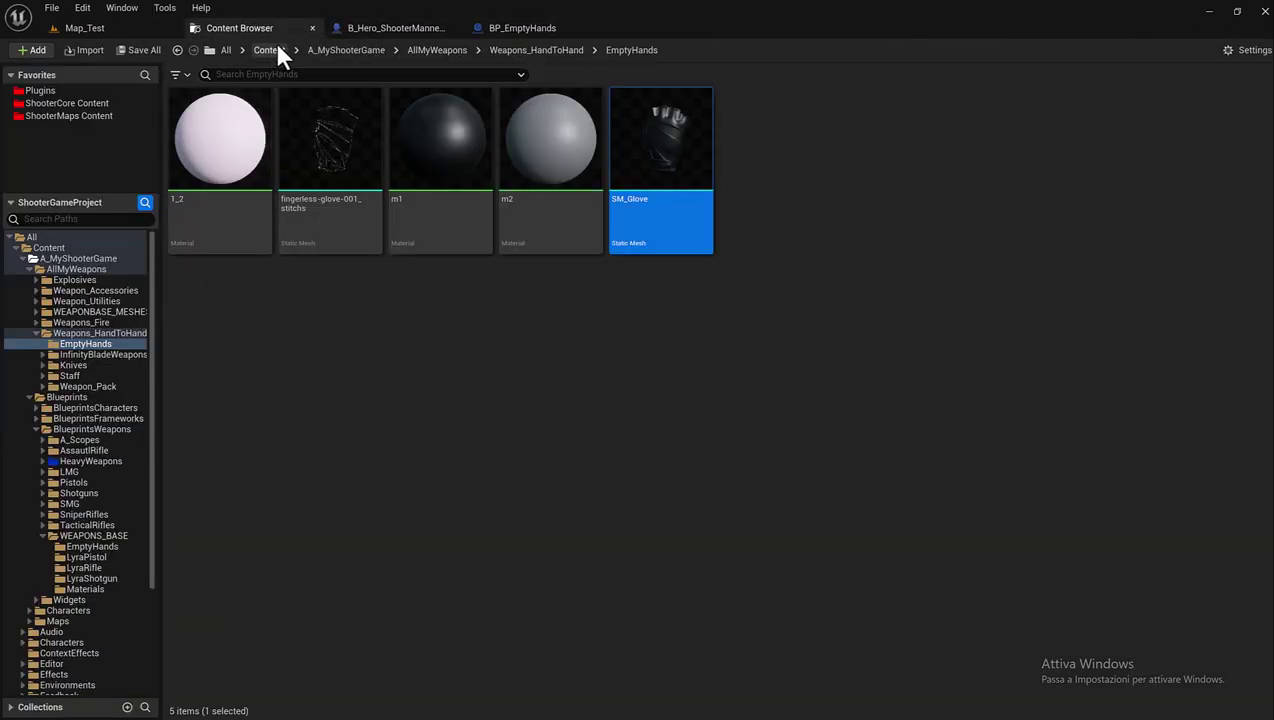
click(89, 549)
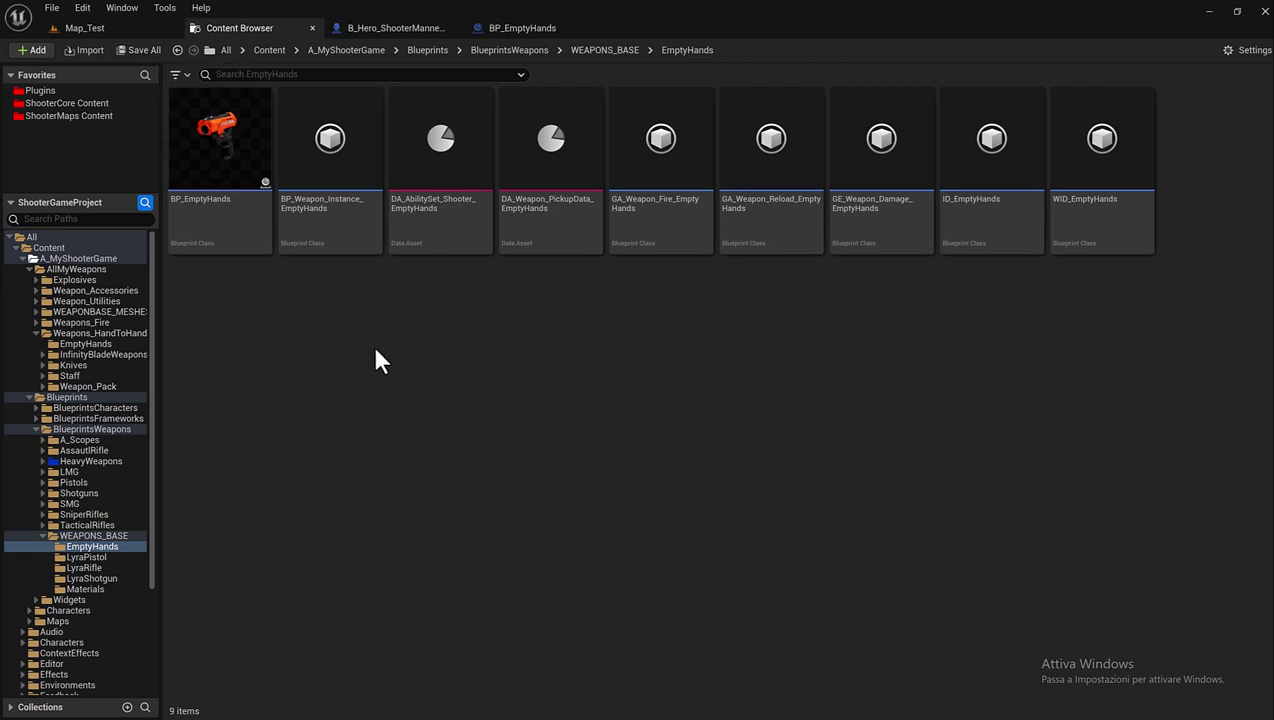
mouse_move(216, 203)
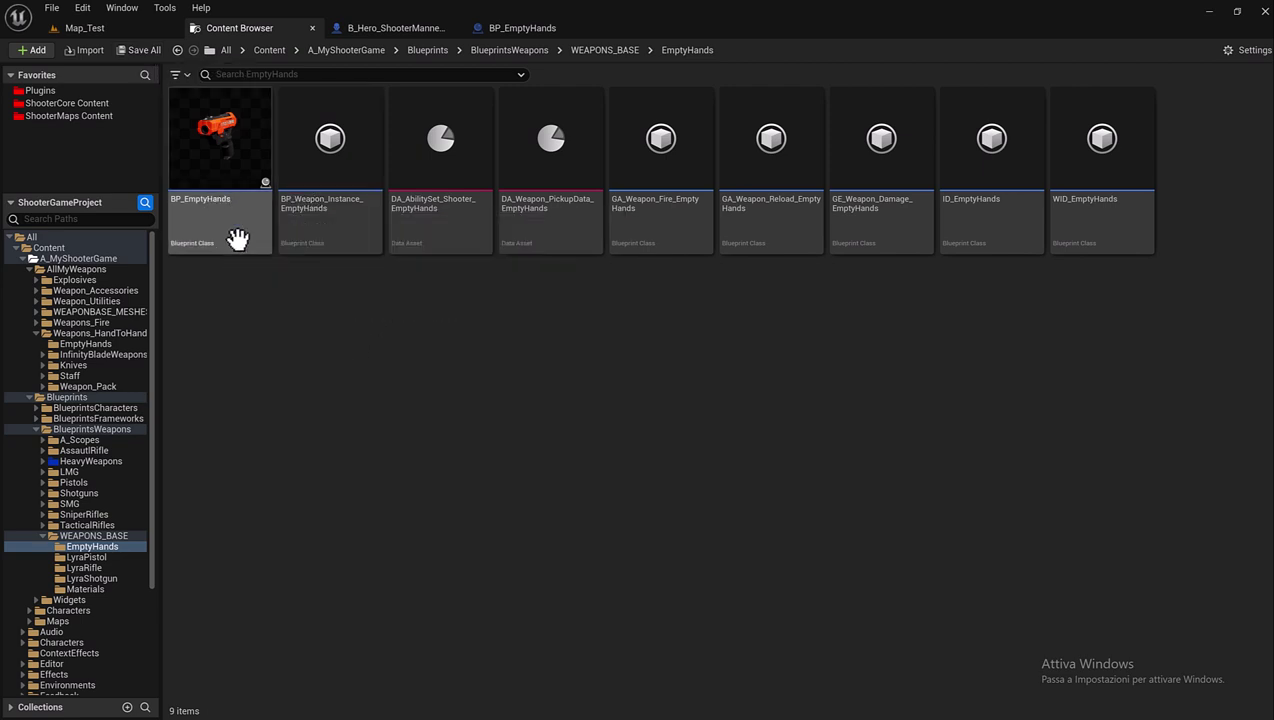
double_click(541, 218)
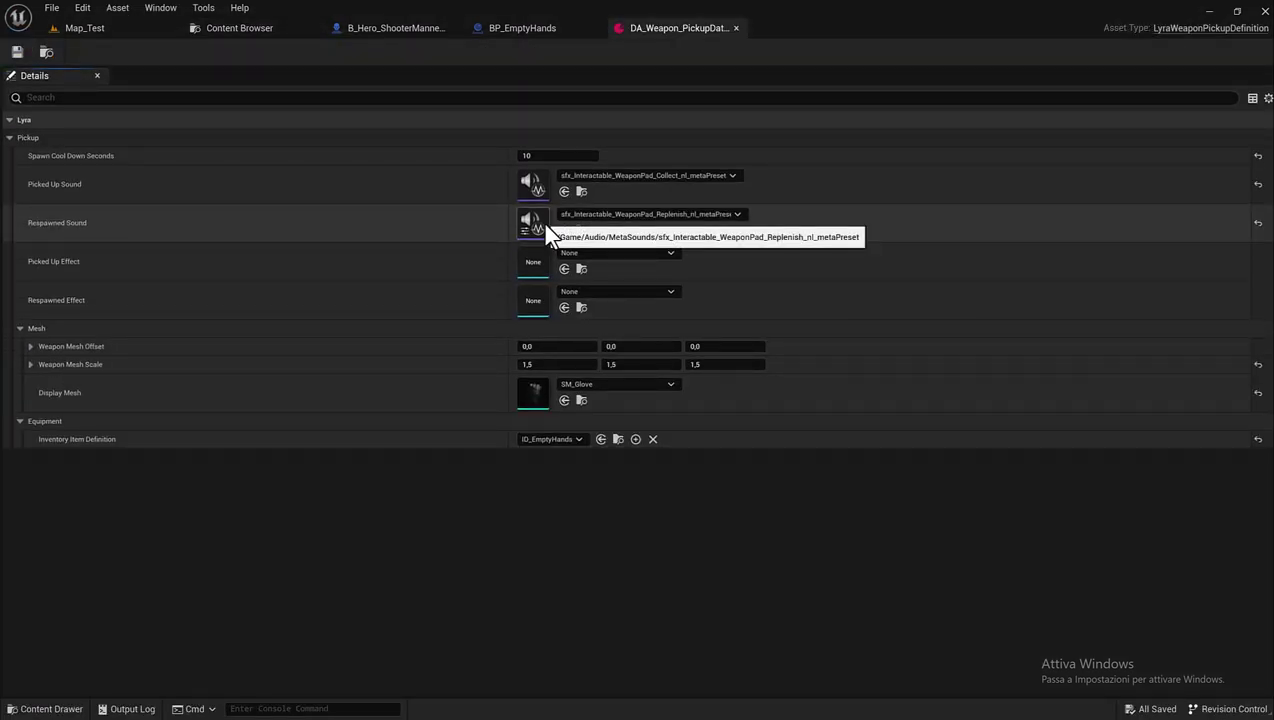
click(232, 30)
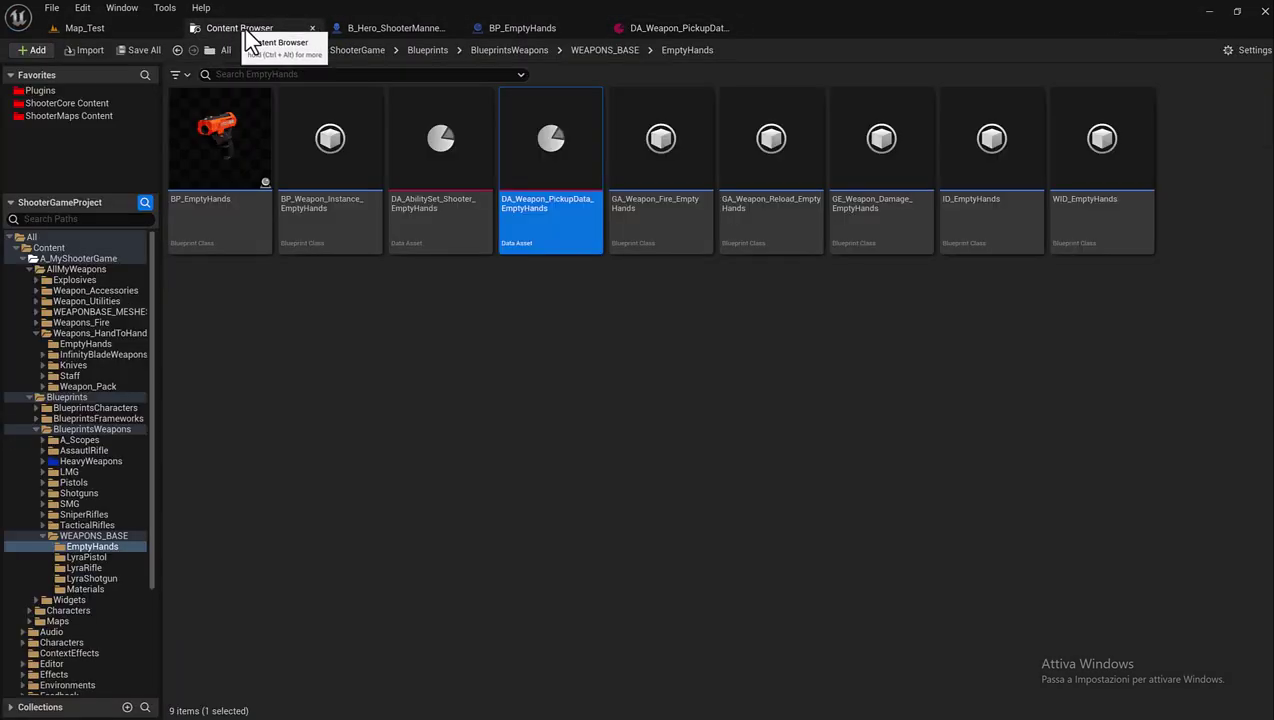
Open ID_EmptyHands, name it EmptyHands and search its equipment definitions for EmptyHands.
double_click(955, 240)
click(540, 139)
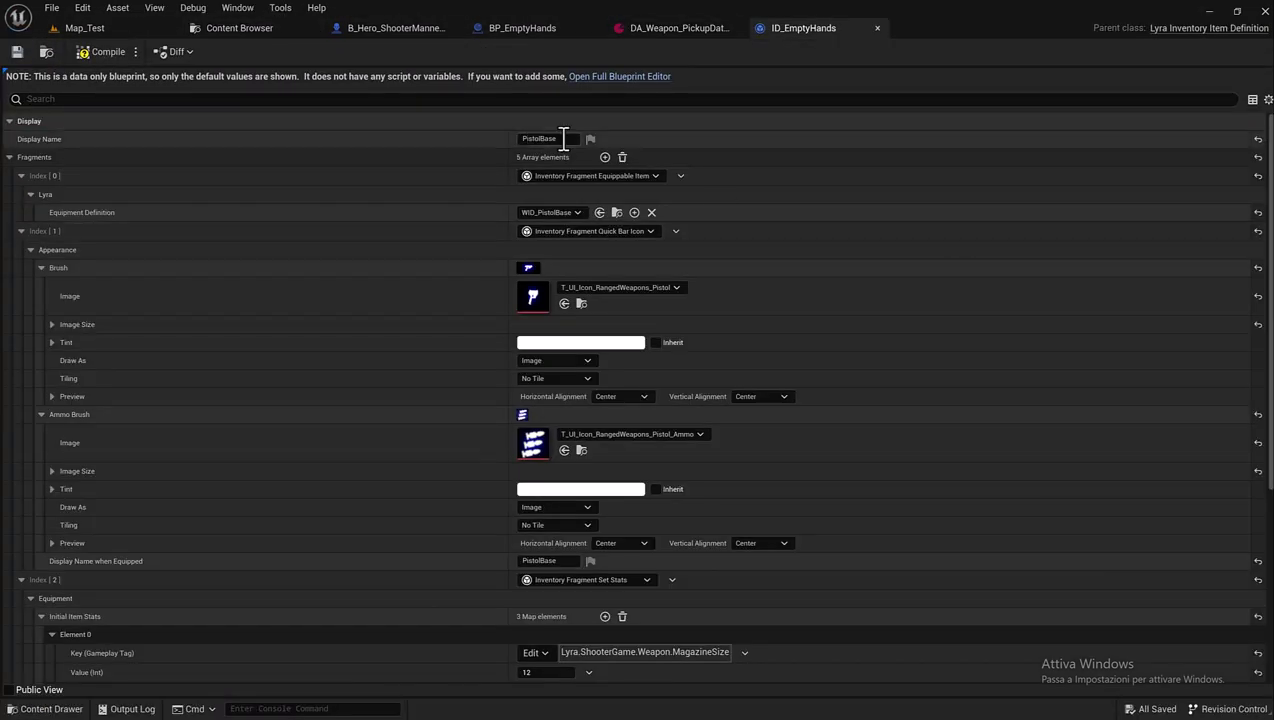
text(EmptyHands)
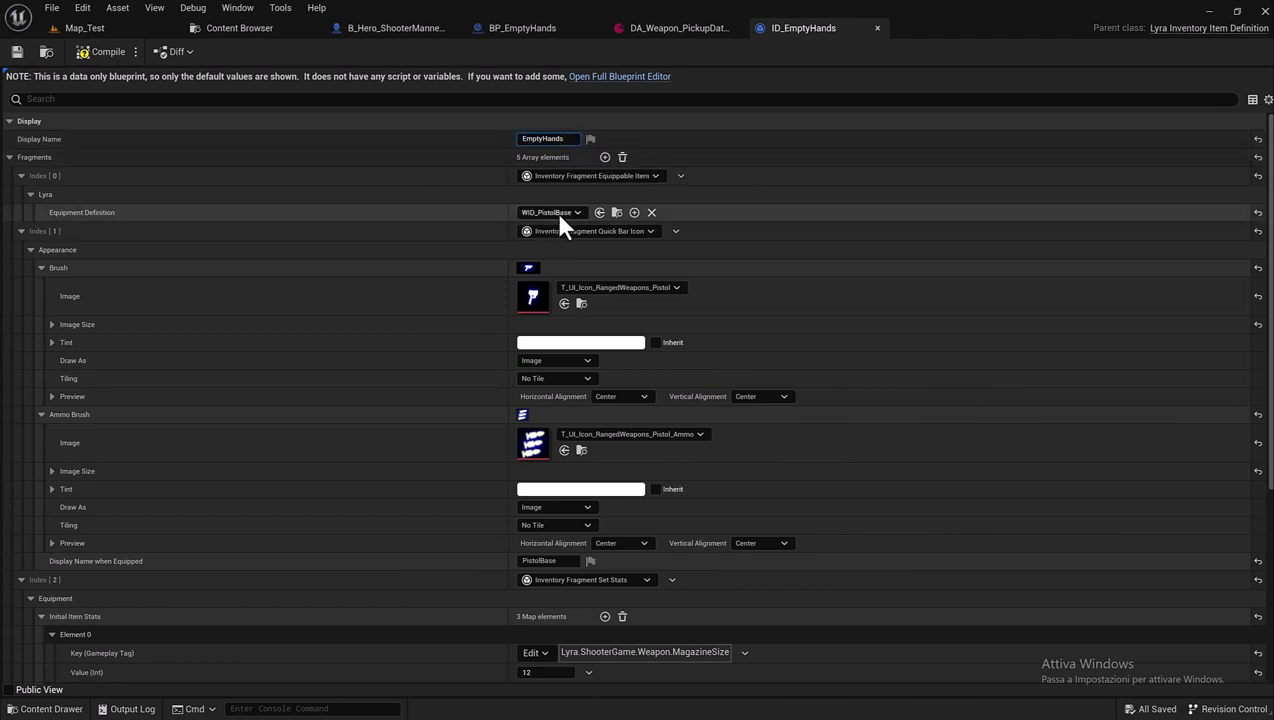
click(555, 212)
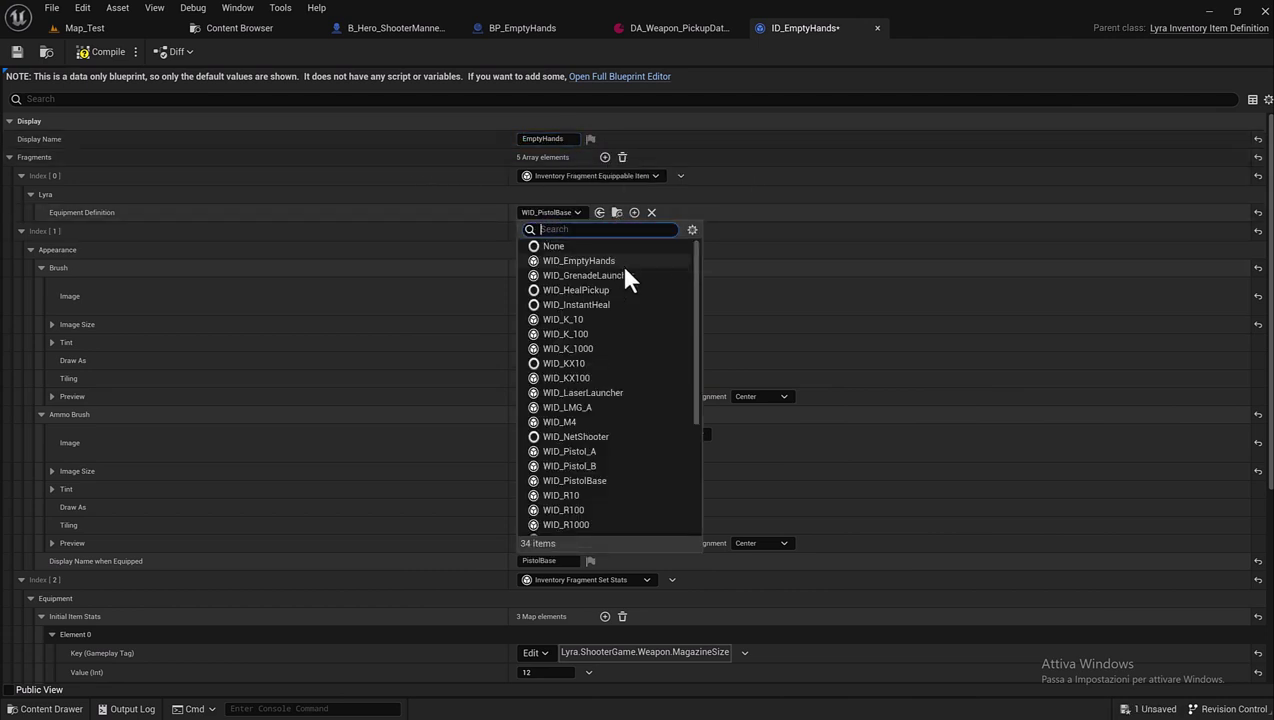
text(EmptyHands)
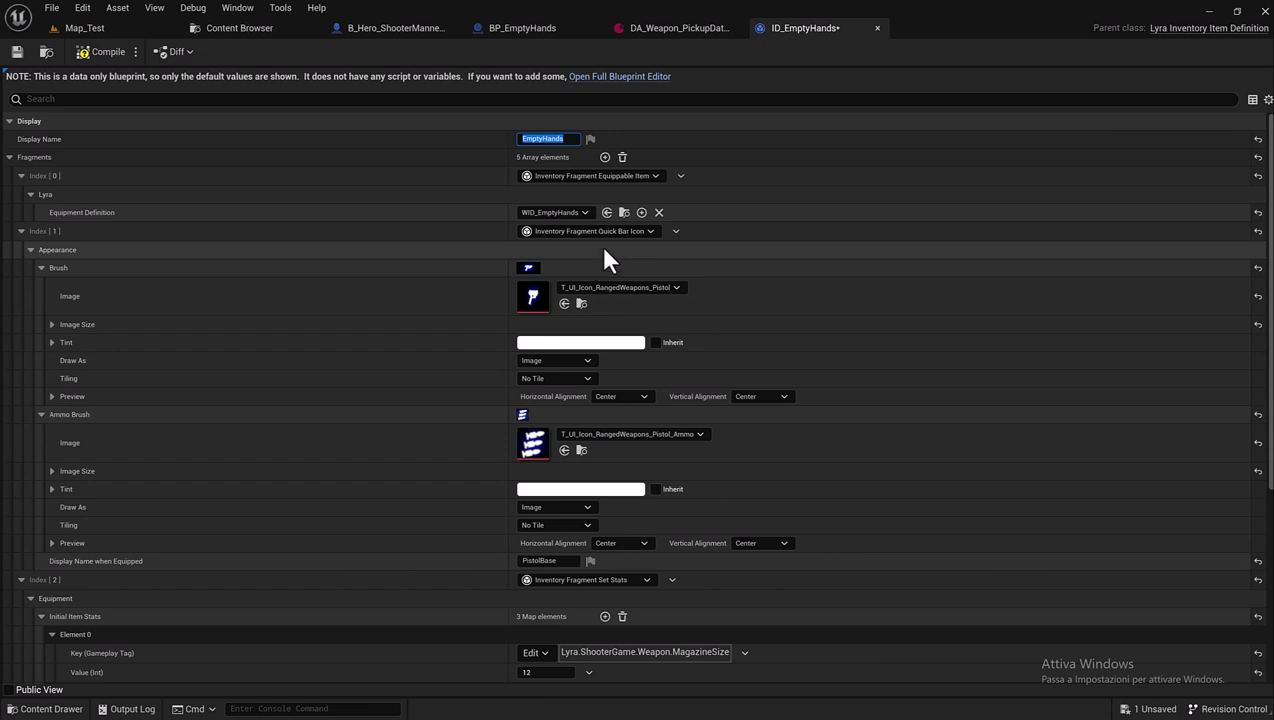
scroll(587, 290, down, 2)
Set the quick bar icon to SimpleXMark, replacing an initial T_UI_Icon_SimpleMenu pick.
click(590, 224)
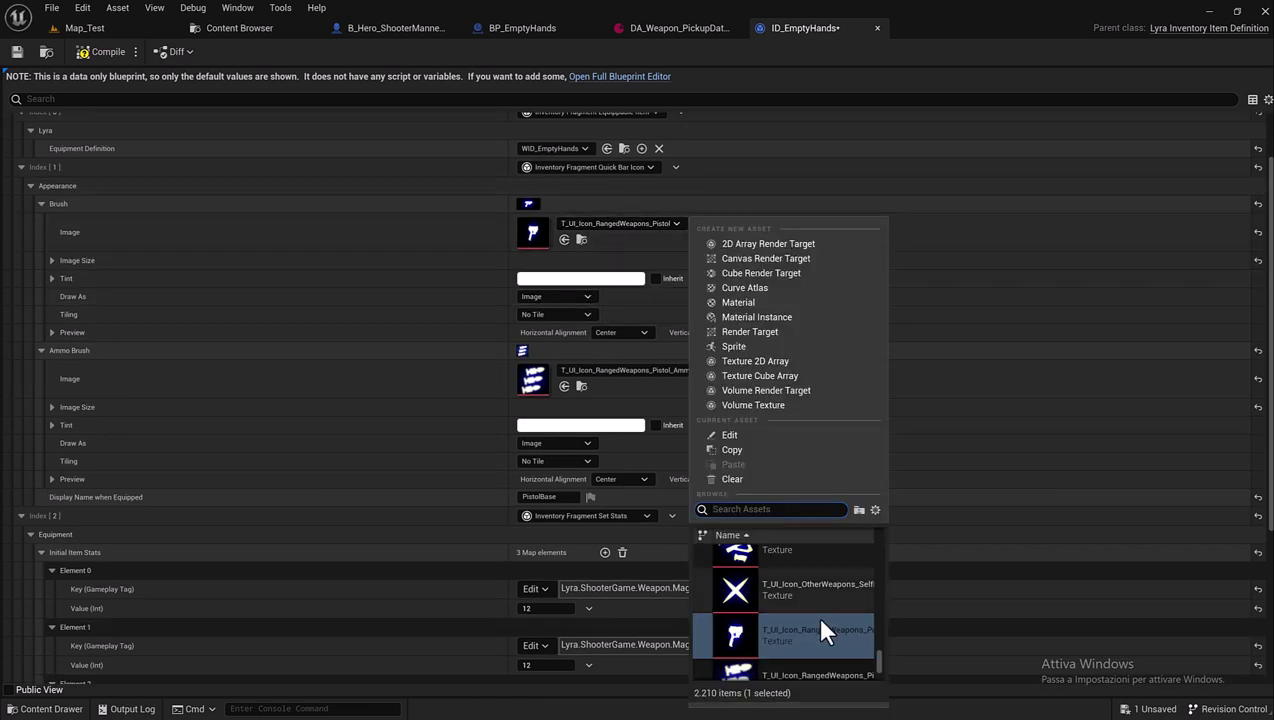
scroll(816, 610, down, 2)
scroll(816, 600, down, 2)
scroll(817, 590, down, 2)
scroll(815, 583, down, 2)
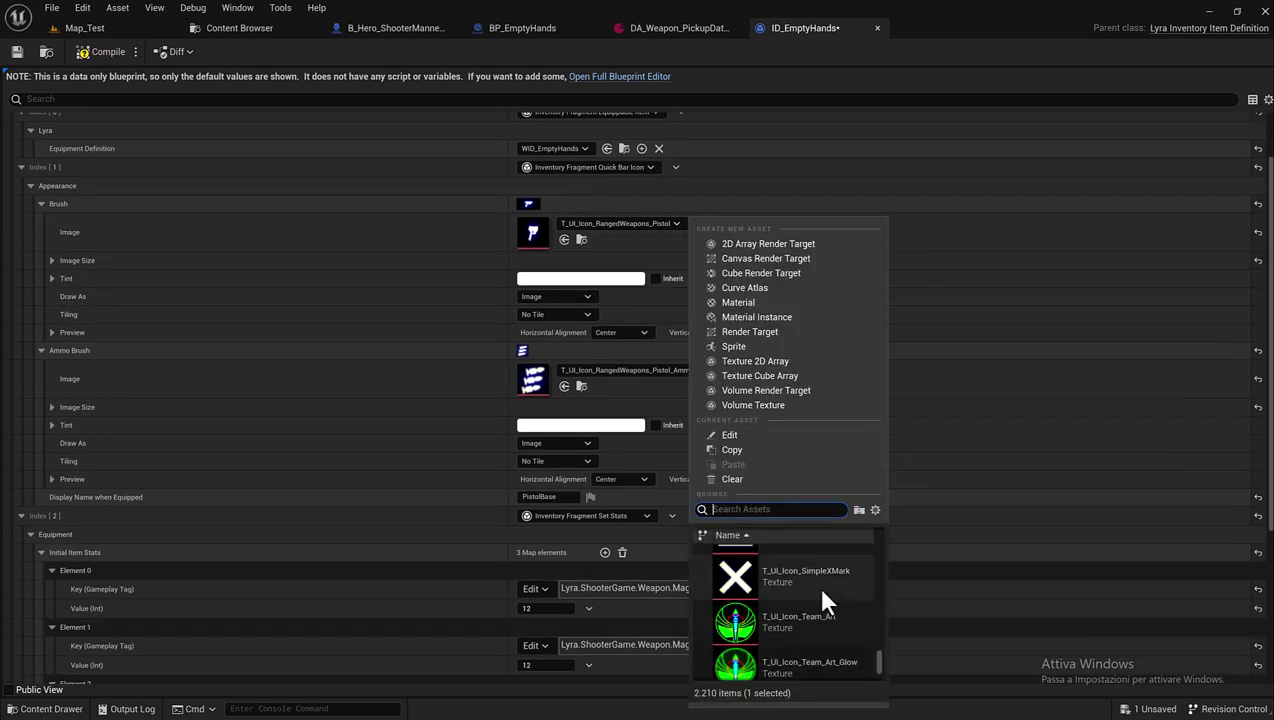
scroll(815, 581, up, 1)
click(811, 579)
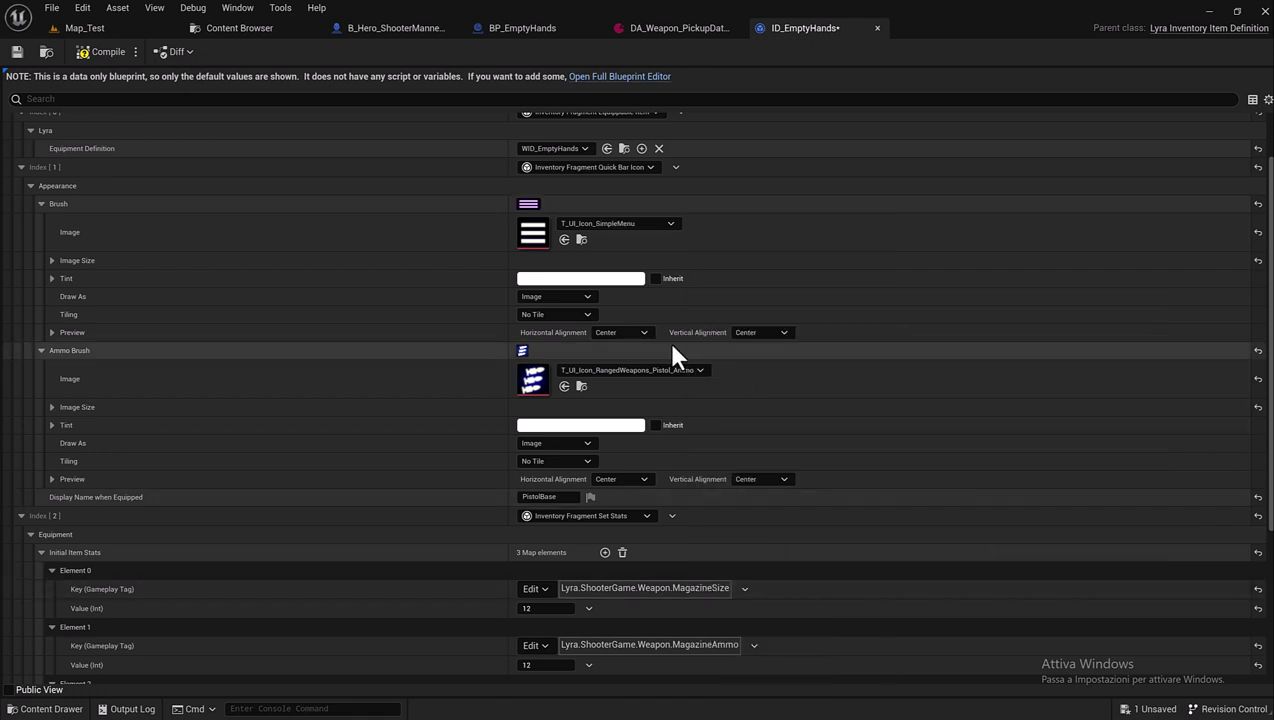
click(612, 225)
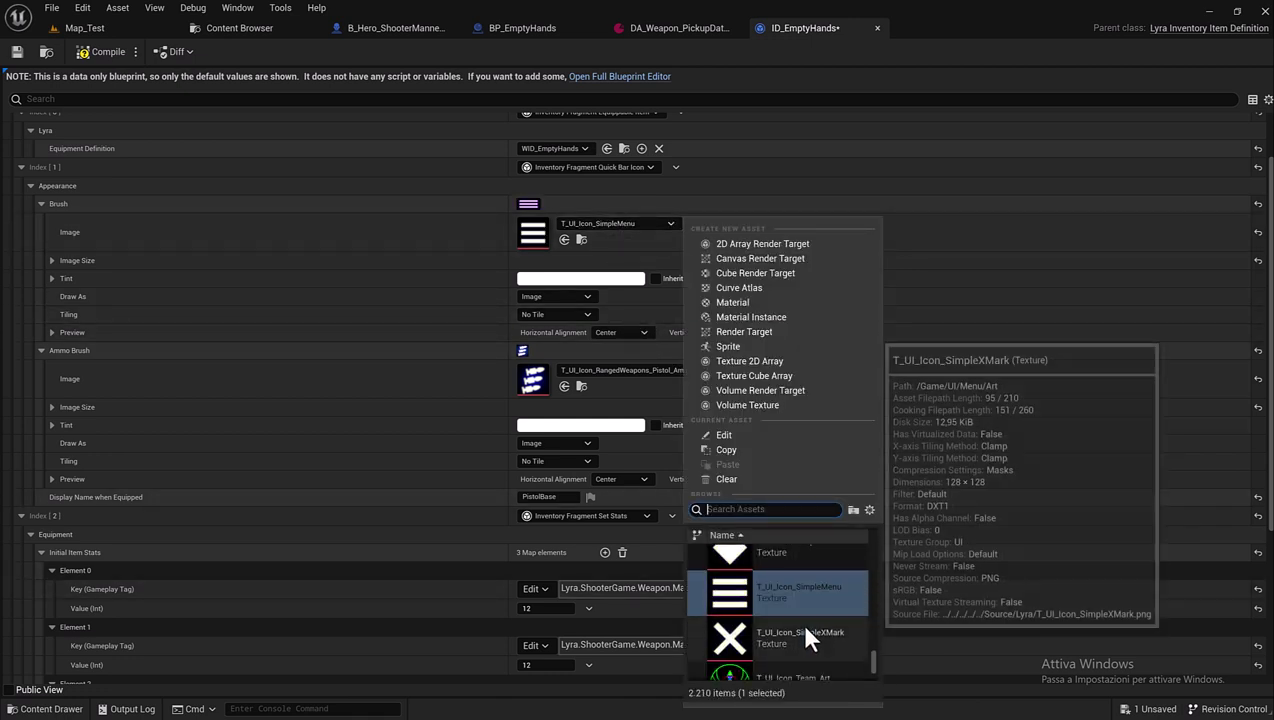
click(800, 634)
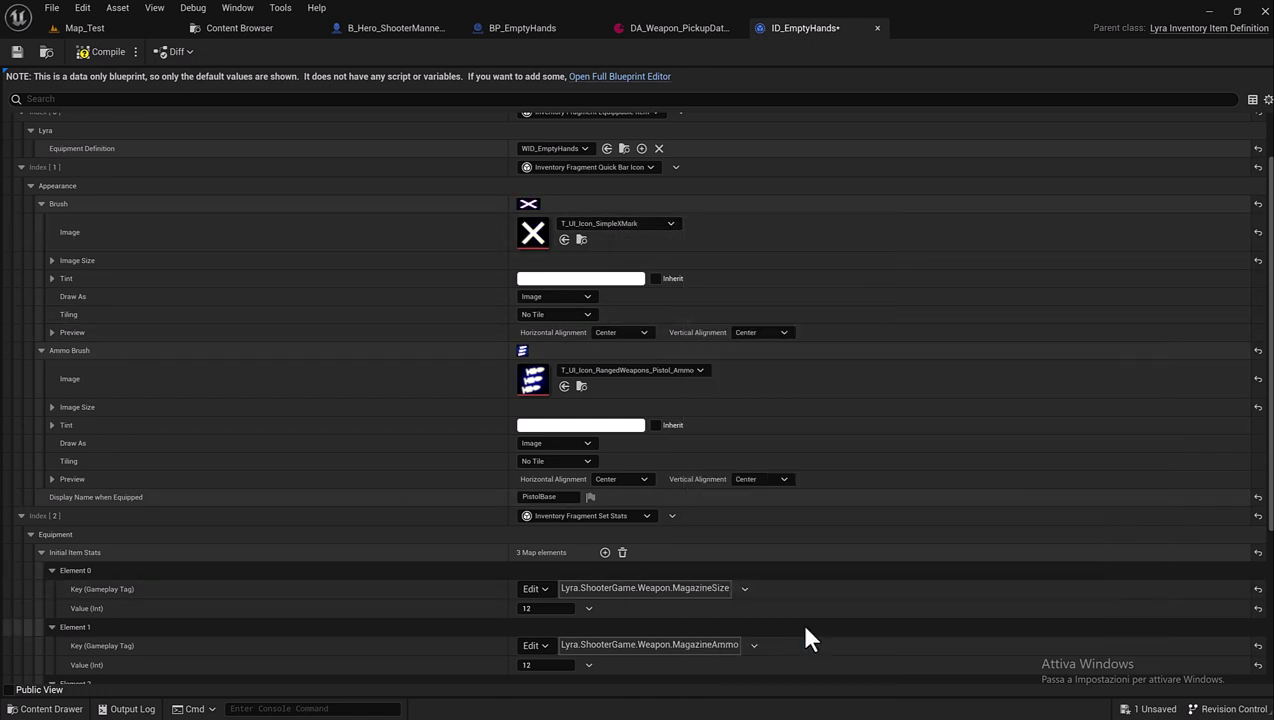
Set the ammo icon image to T_UI_Icon_SimpleMenu.
click(626, 374)
scroll(865, 620, down, 2)
scroll(860, 632, down, 2)
scroll(856, 628, down, 2)
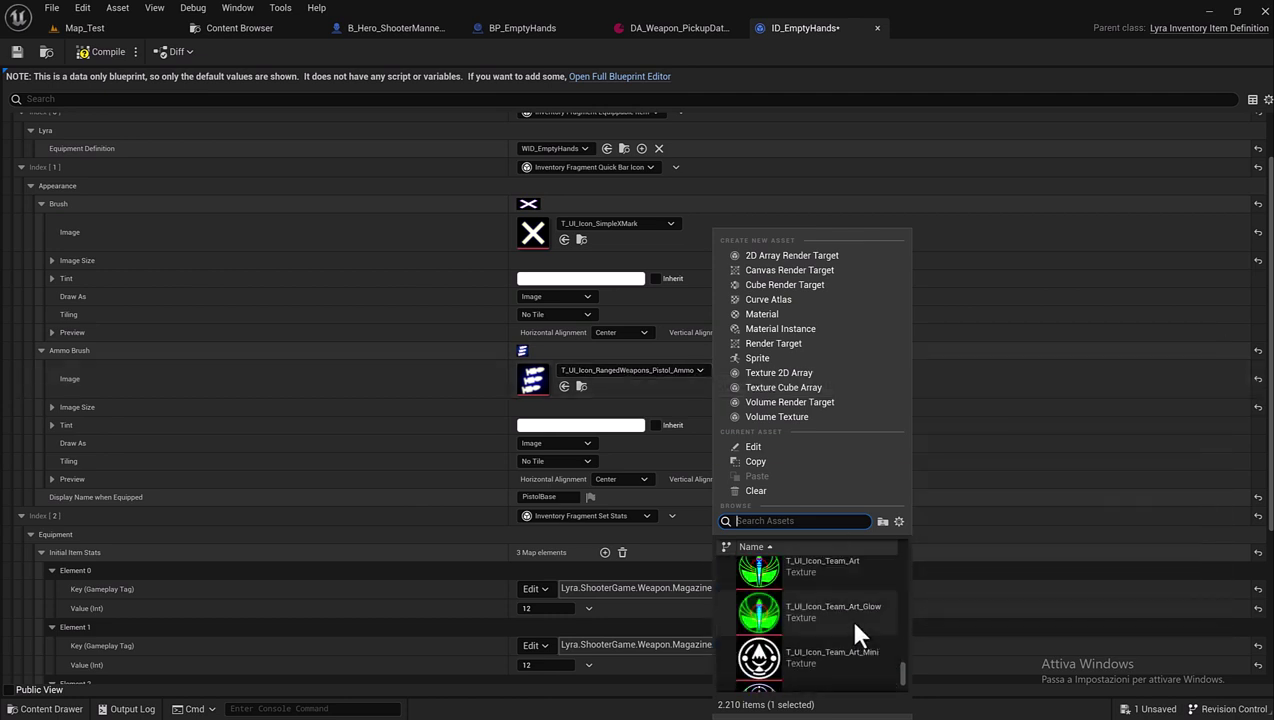
scroll(848, 615, up, 5)
click(795, 585)
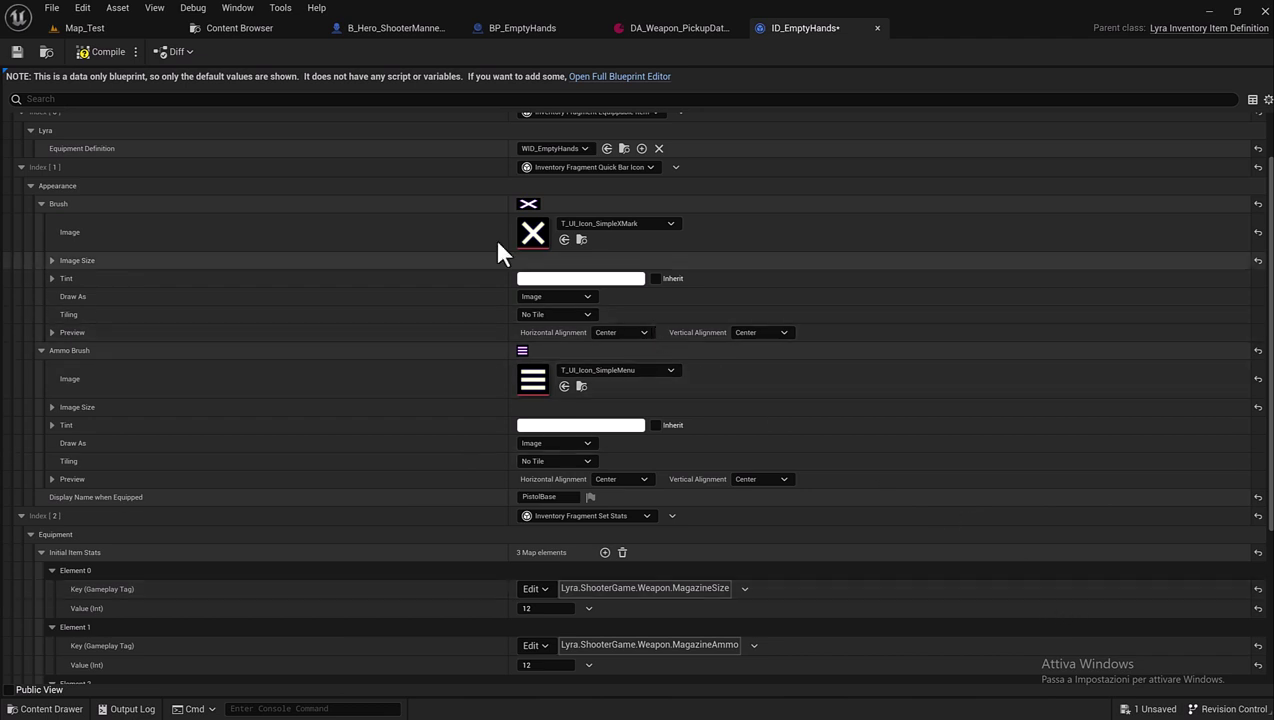
Clear the pickup skeletal mesh to None and set the pickup display name to EmptyHands.
scroll(500, 240, down, 1)
scroll(465, 310, down, 1)
scroll(465, 310, down, 2)
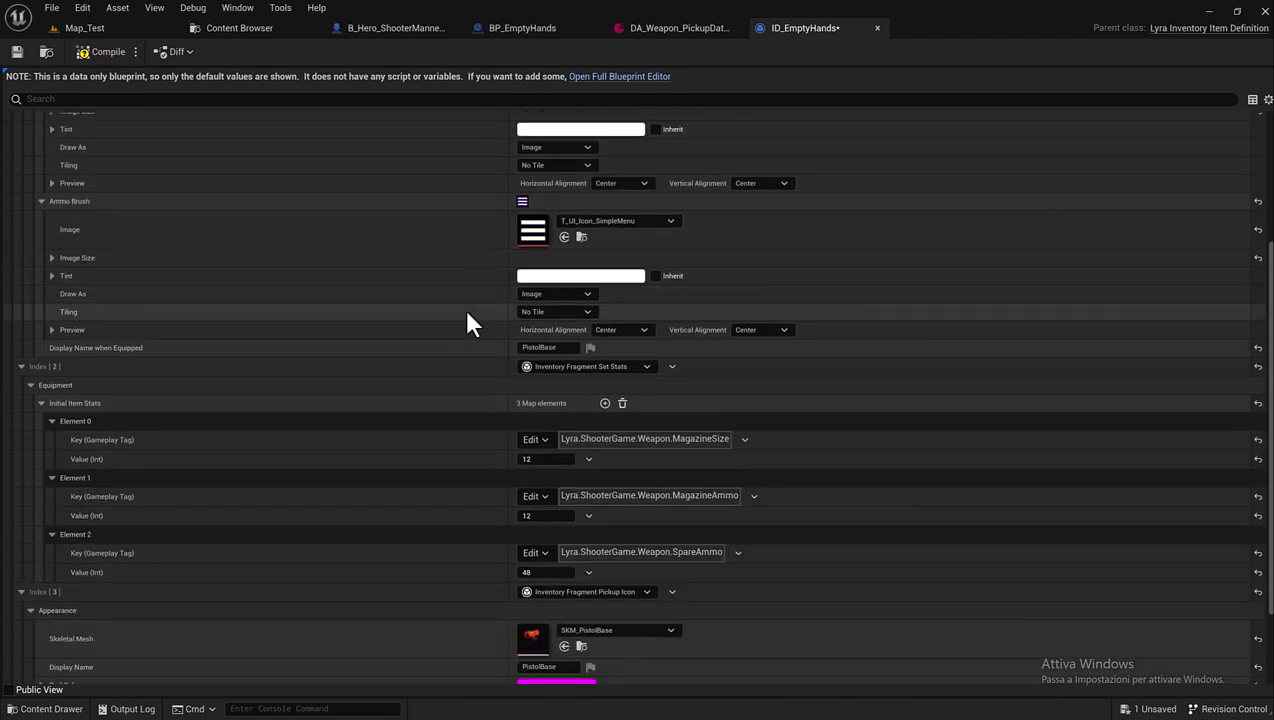
scroll(466, 323, down, 3)
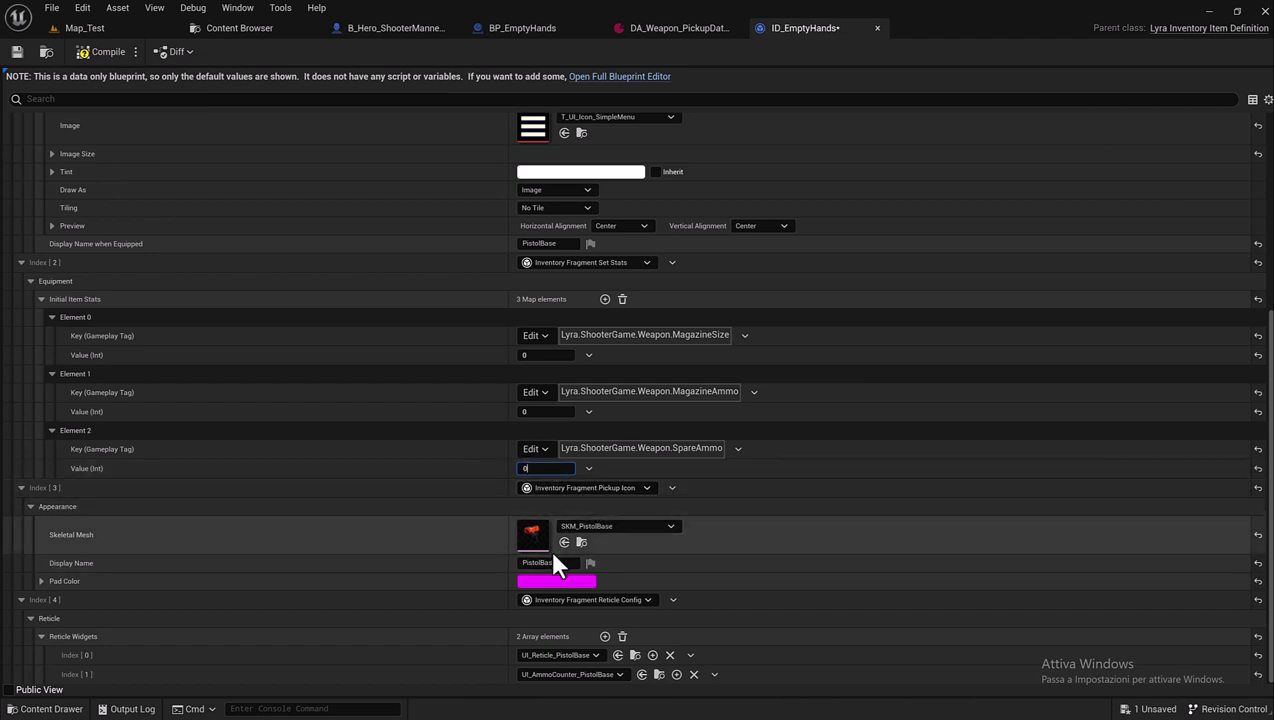
click(613, 526)
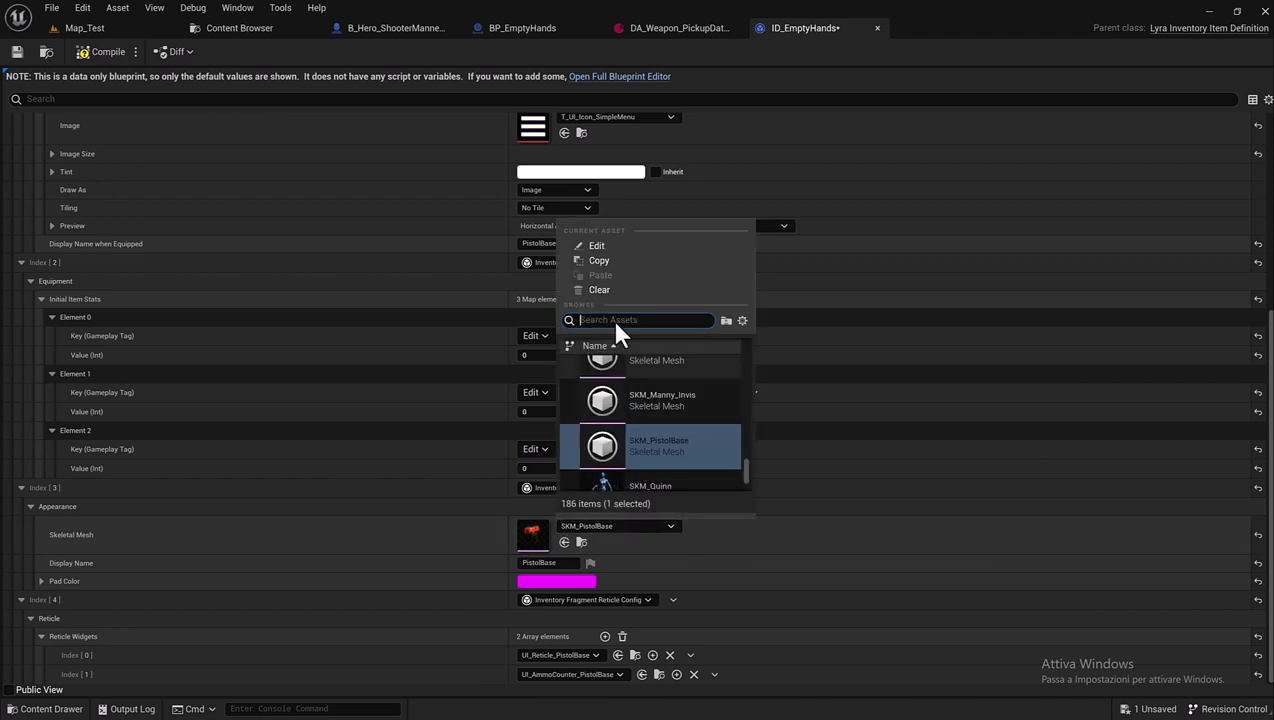
click(607, 290)
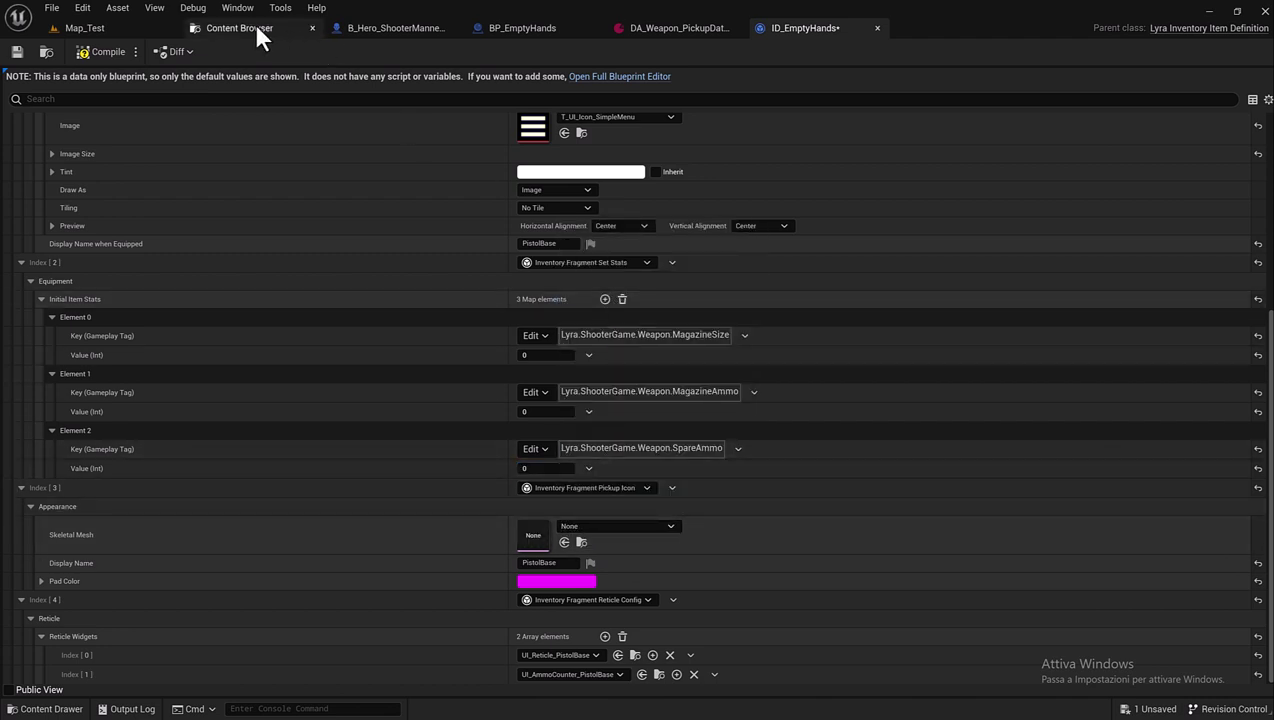
click(569, 563)
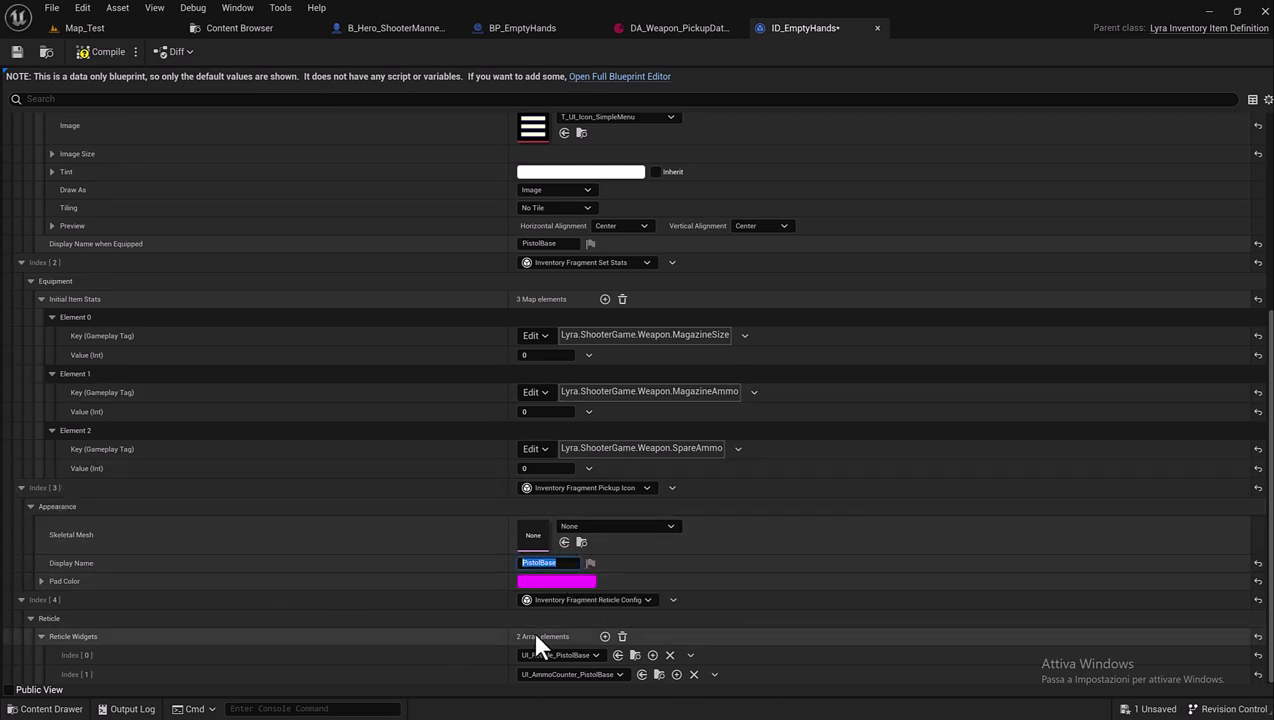
text(EmptyHands)
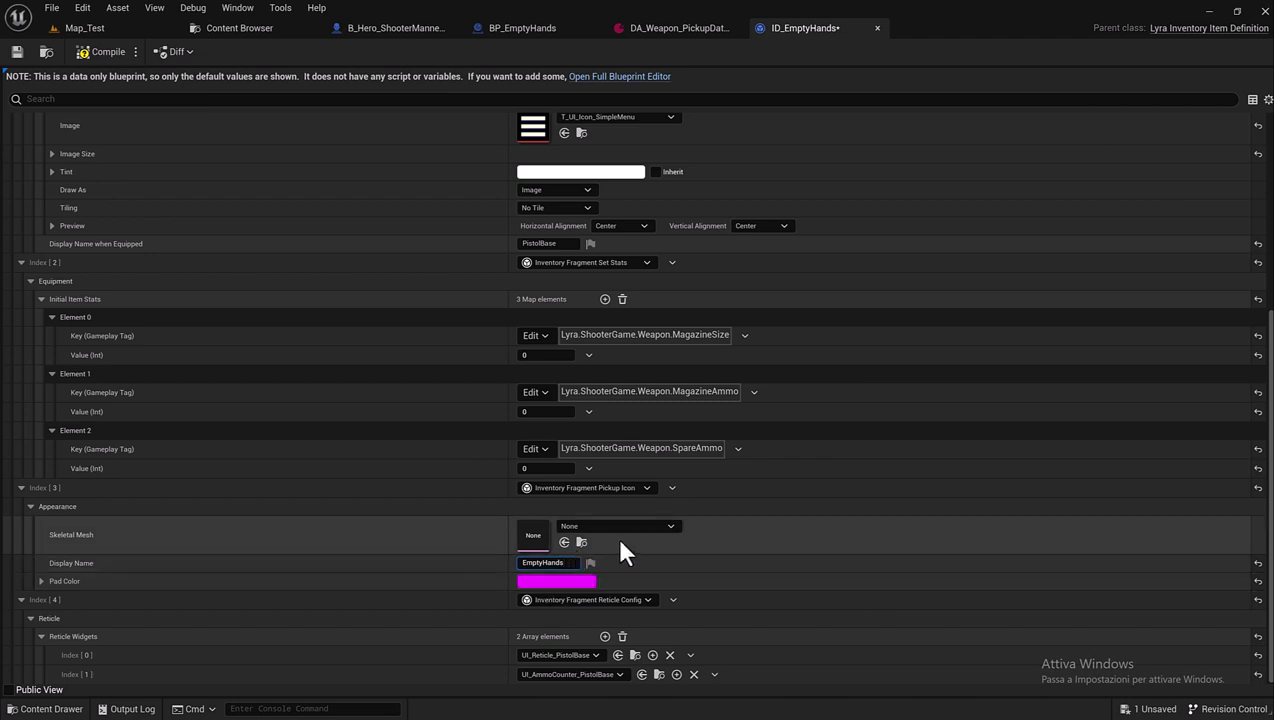
key(Return)
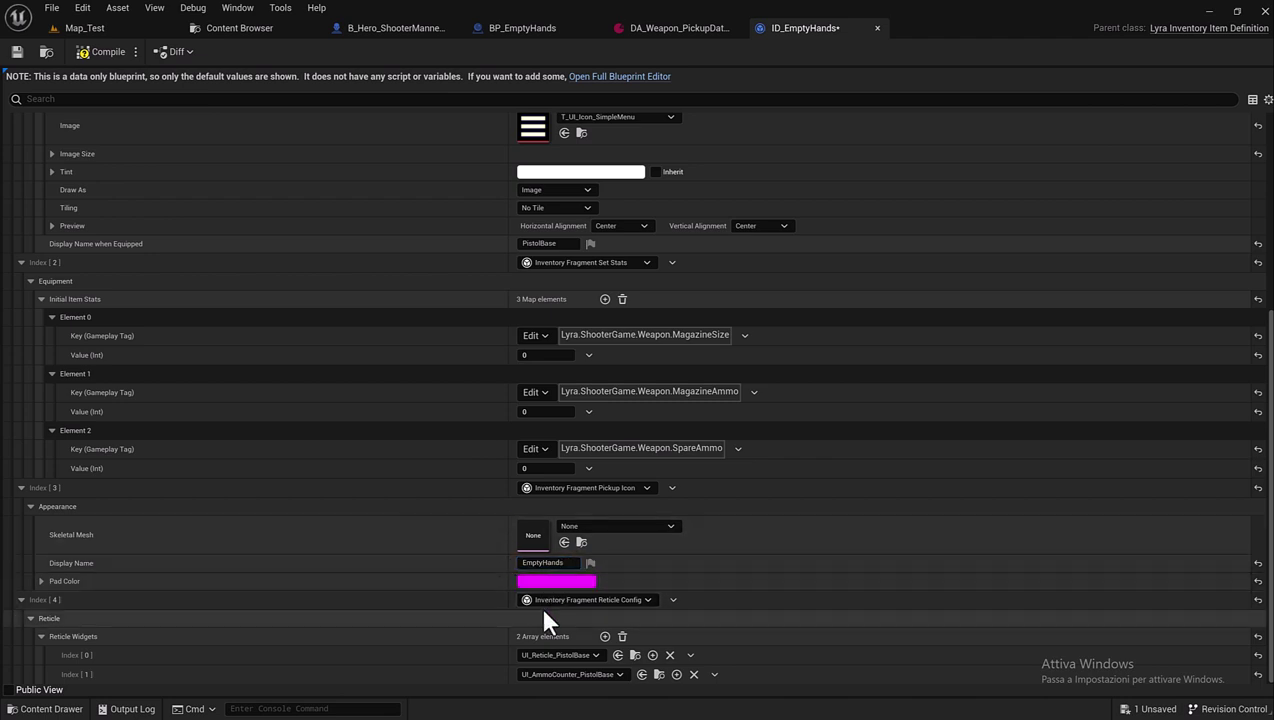
Set the reticle widgets to UI_Reticle_ShotgunBase and UI_AmmoCounter_GrenadeLauncher.
click(595, 655)
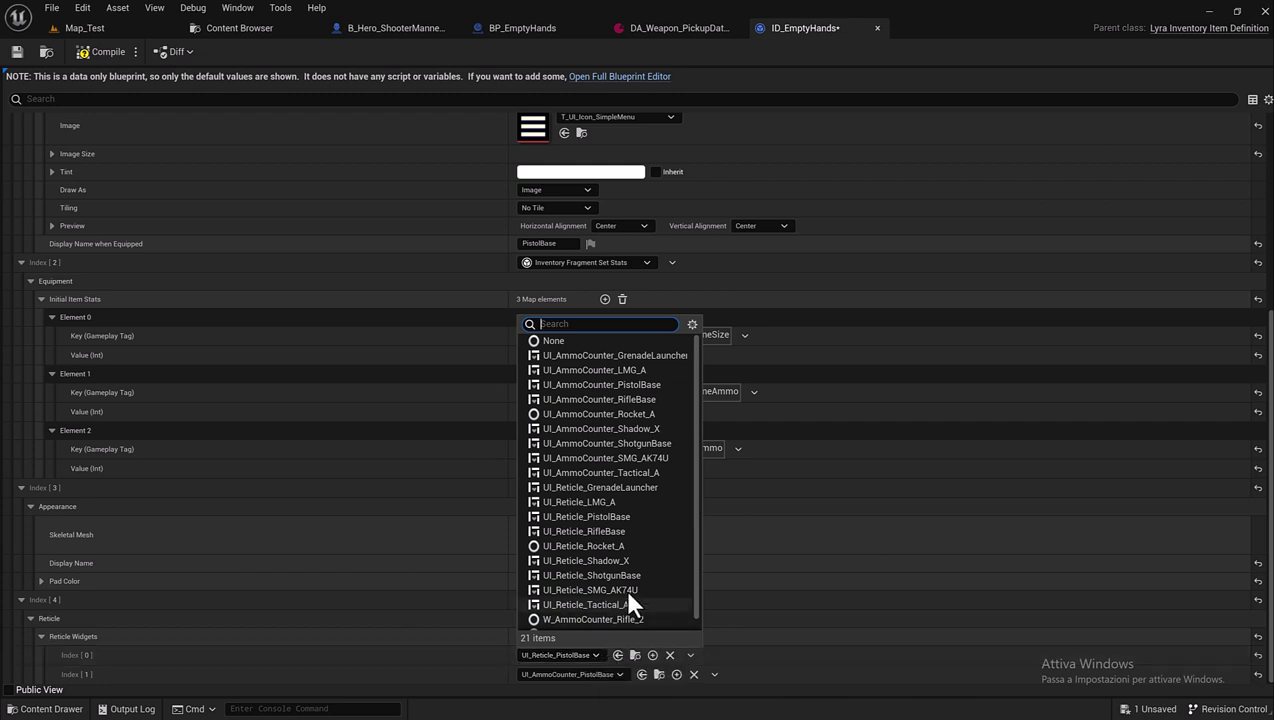
scroll(627, 566, down, 1)
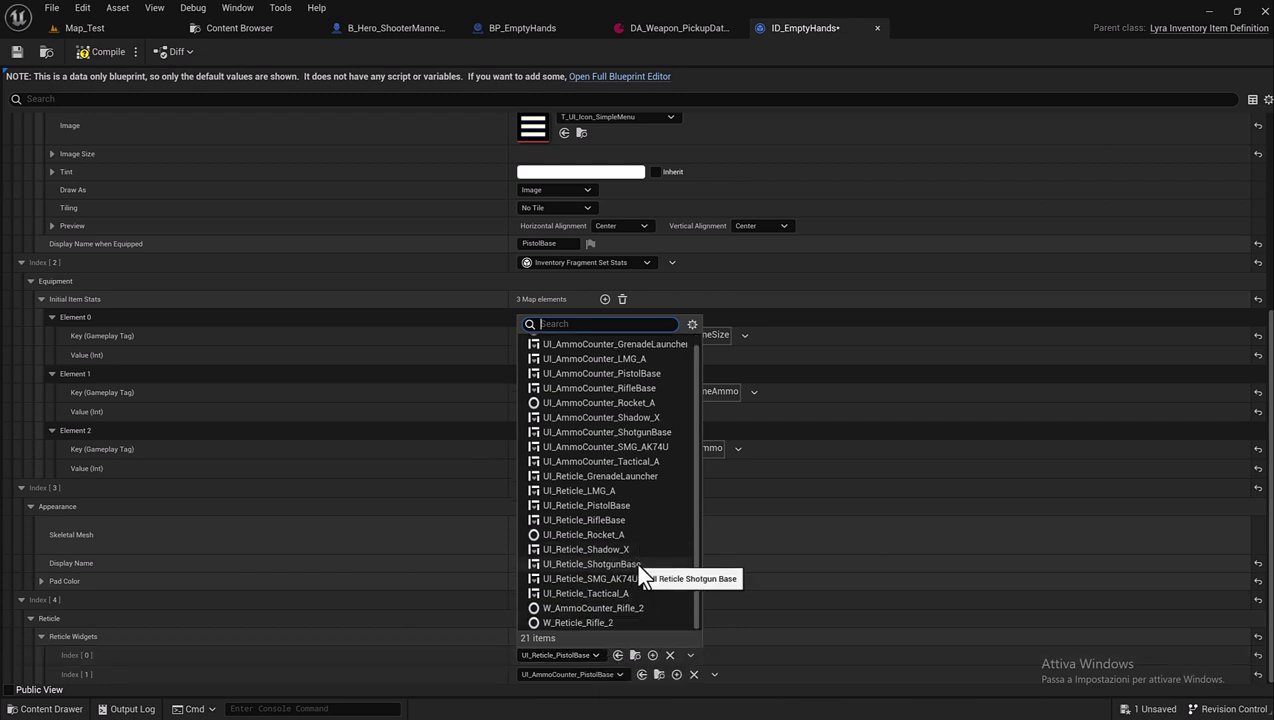
click(640, 566)
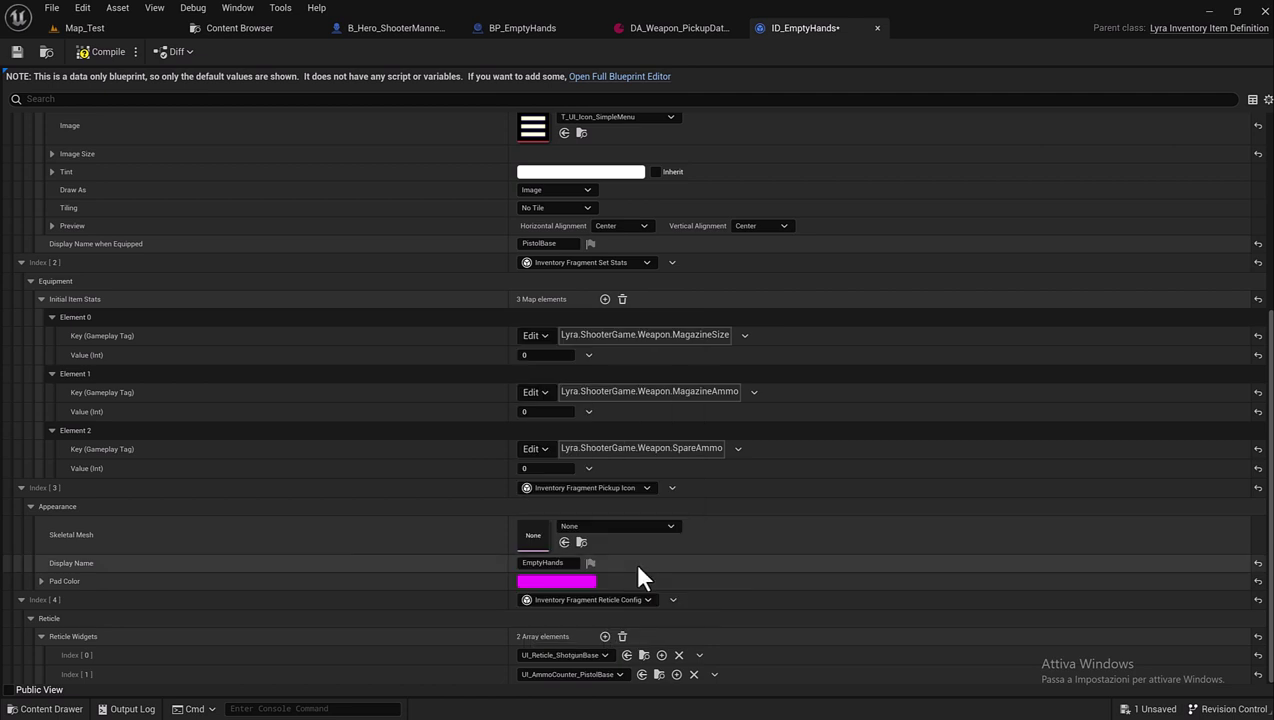
click(590, 674)
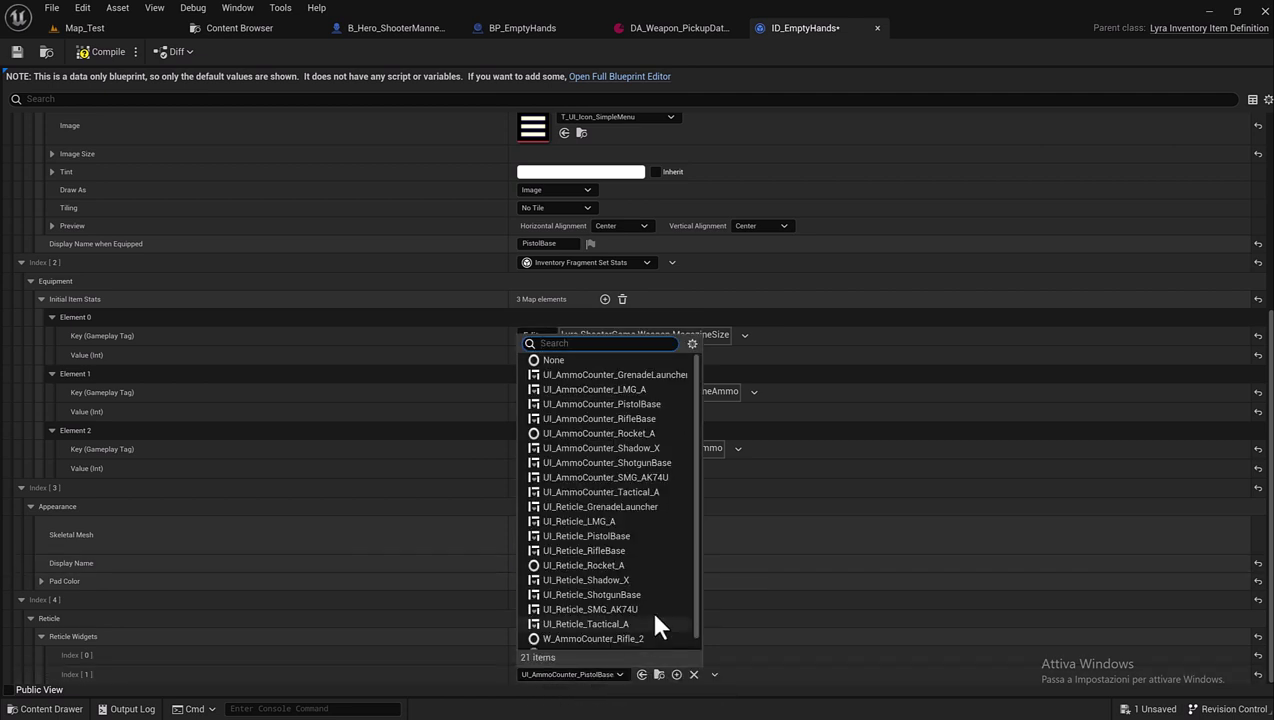
scroll(626, 555, down, 1)
scroll(636, 560, up, 1)
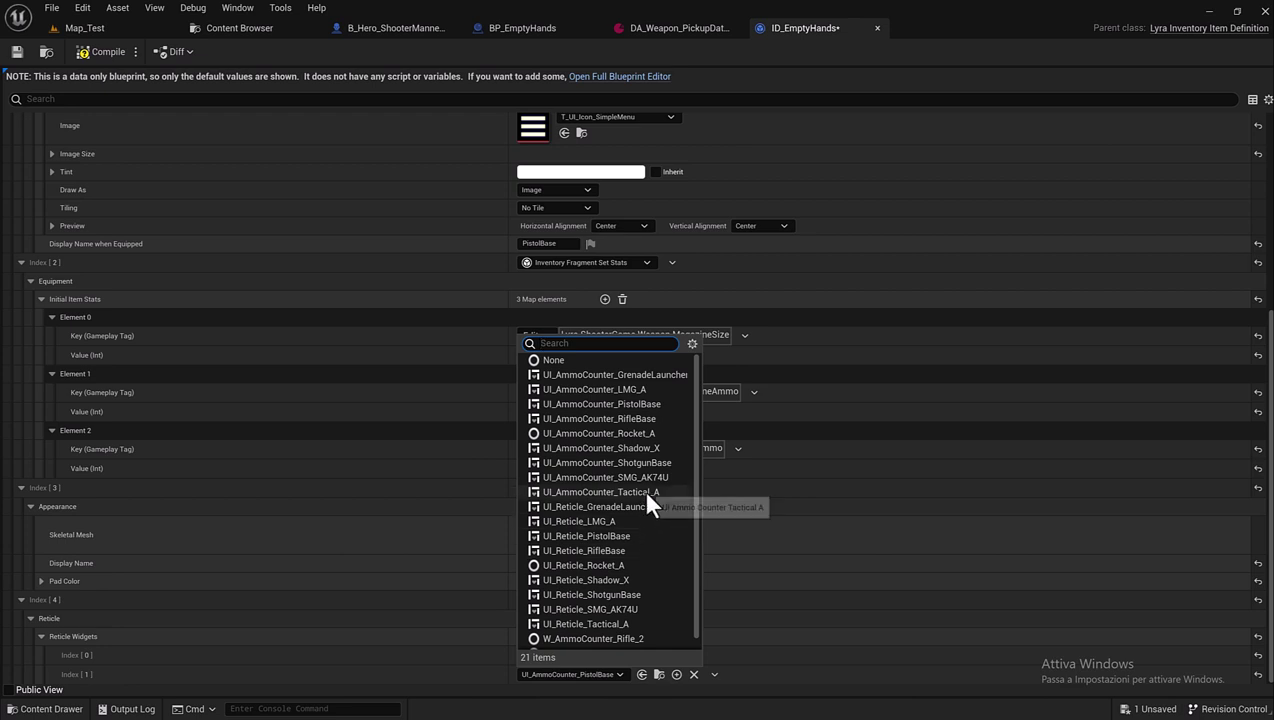
click(641, 375)
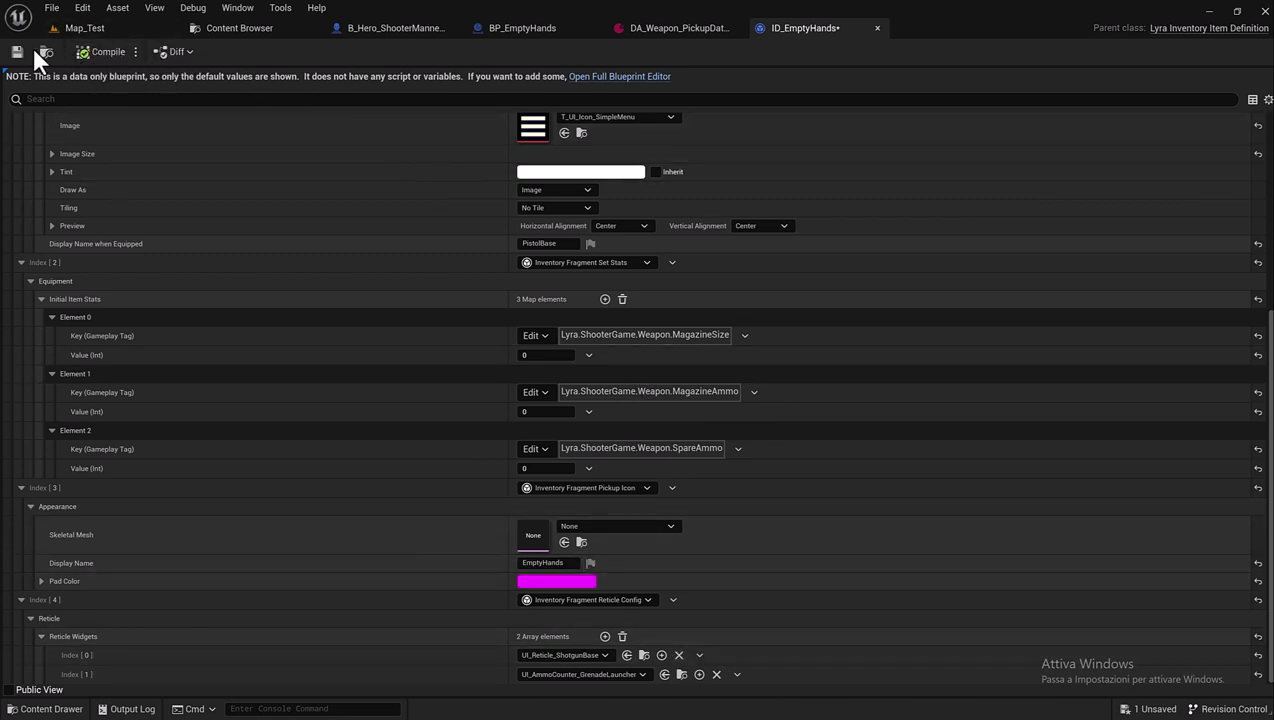
scroll(703, 330, up, 3)
scroll(740, 305, up, 3)
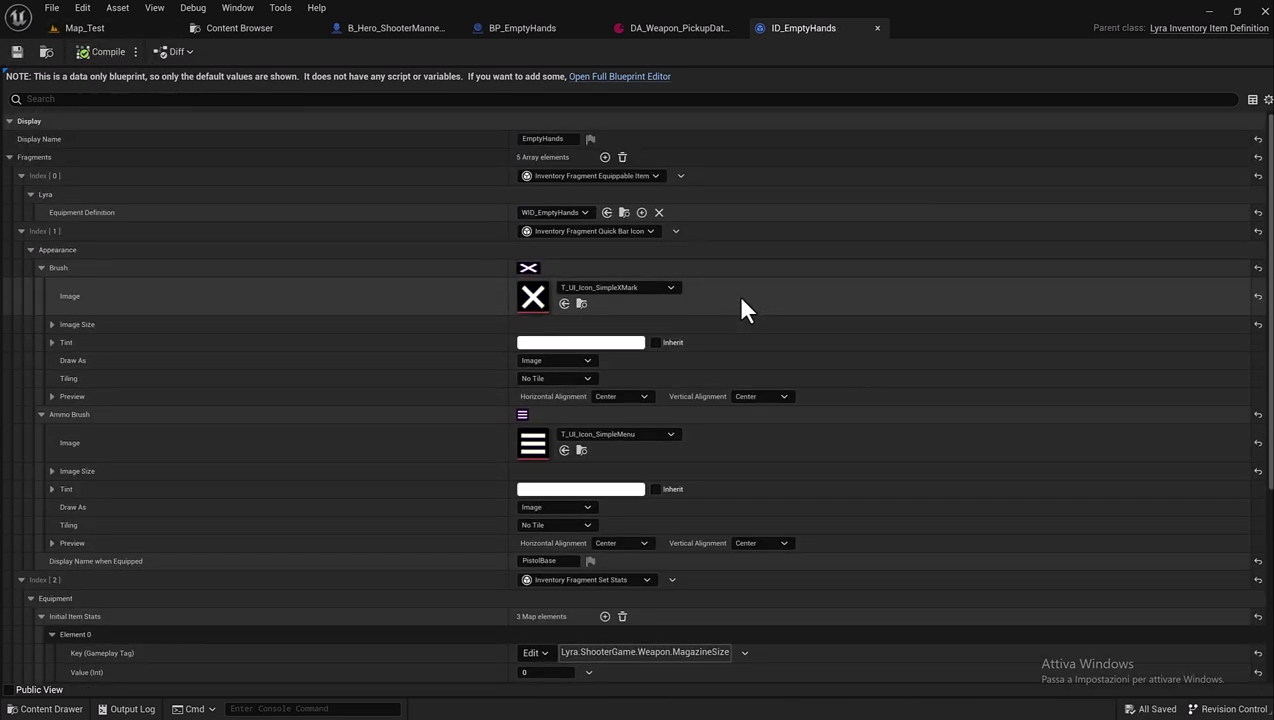
Open WID_EmptyHands and set its Instance Type to BP_Weapon_Instance_EmptyHands.
click(877, 28)
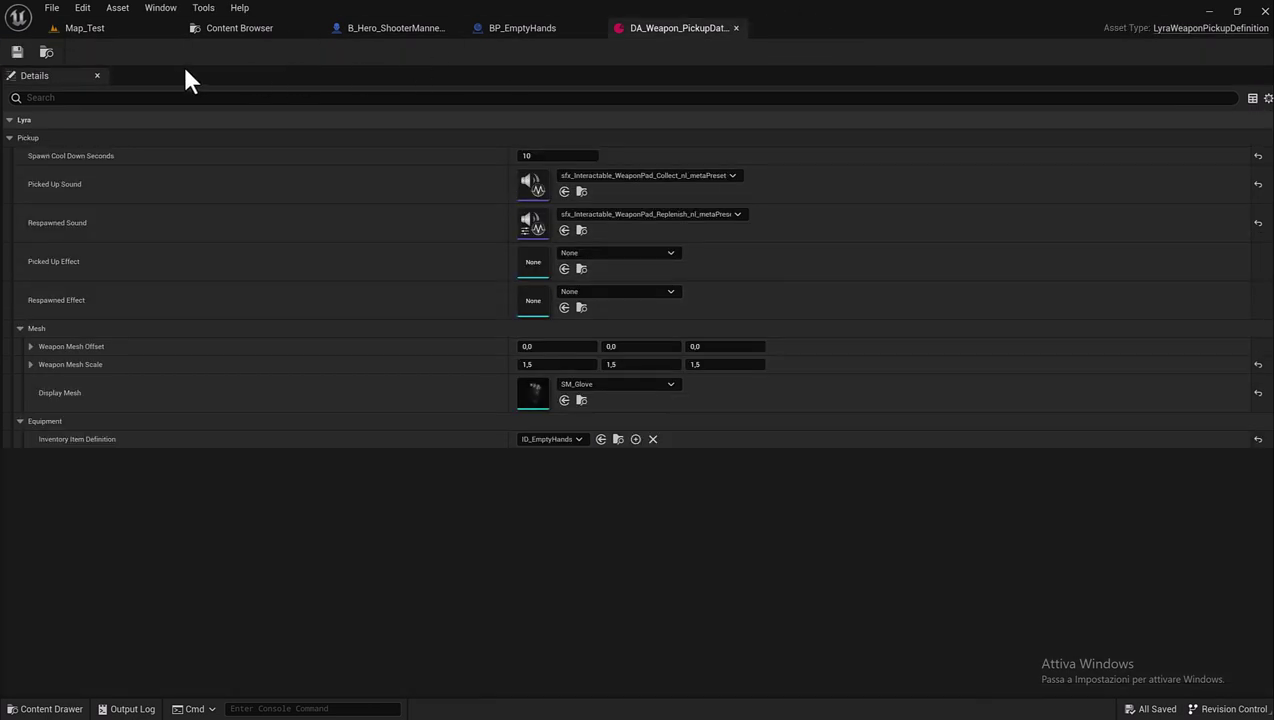
click(229, 30)
double_click(1079, 225)
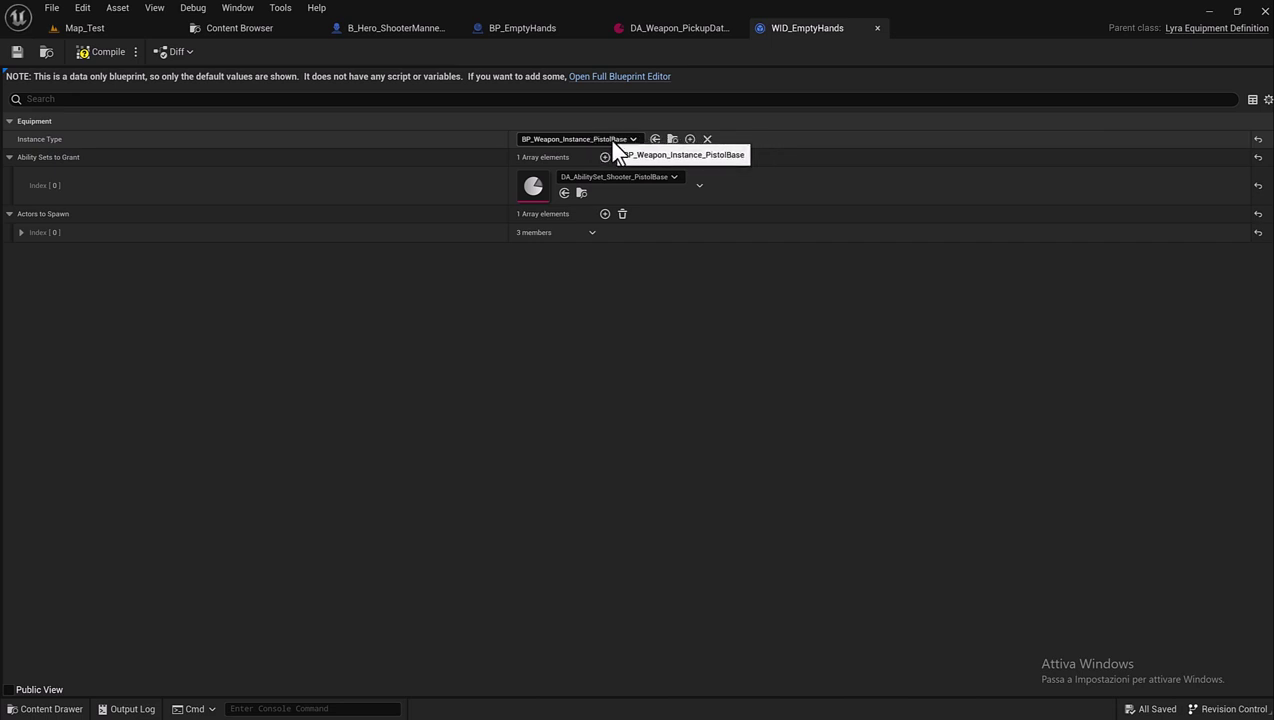
click(624, 142)
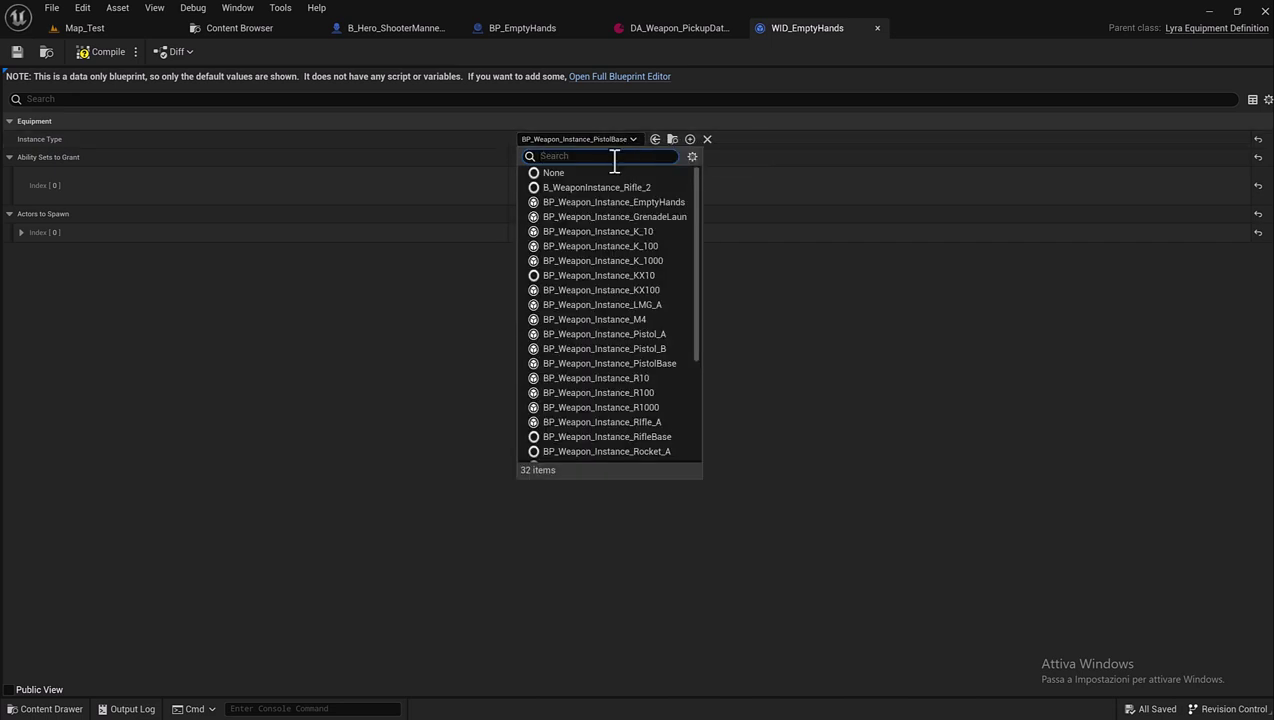
text(EmptyHands)
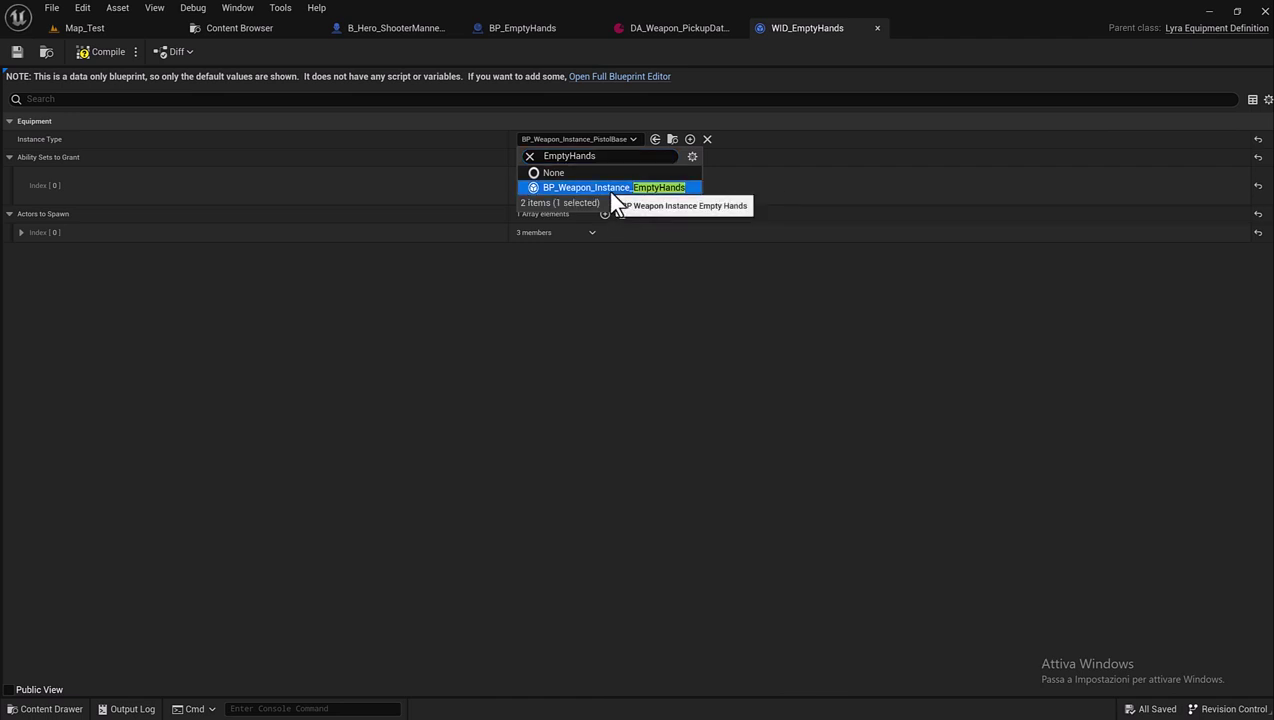
click(608, 190)
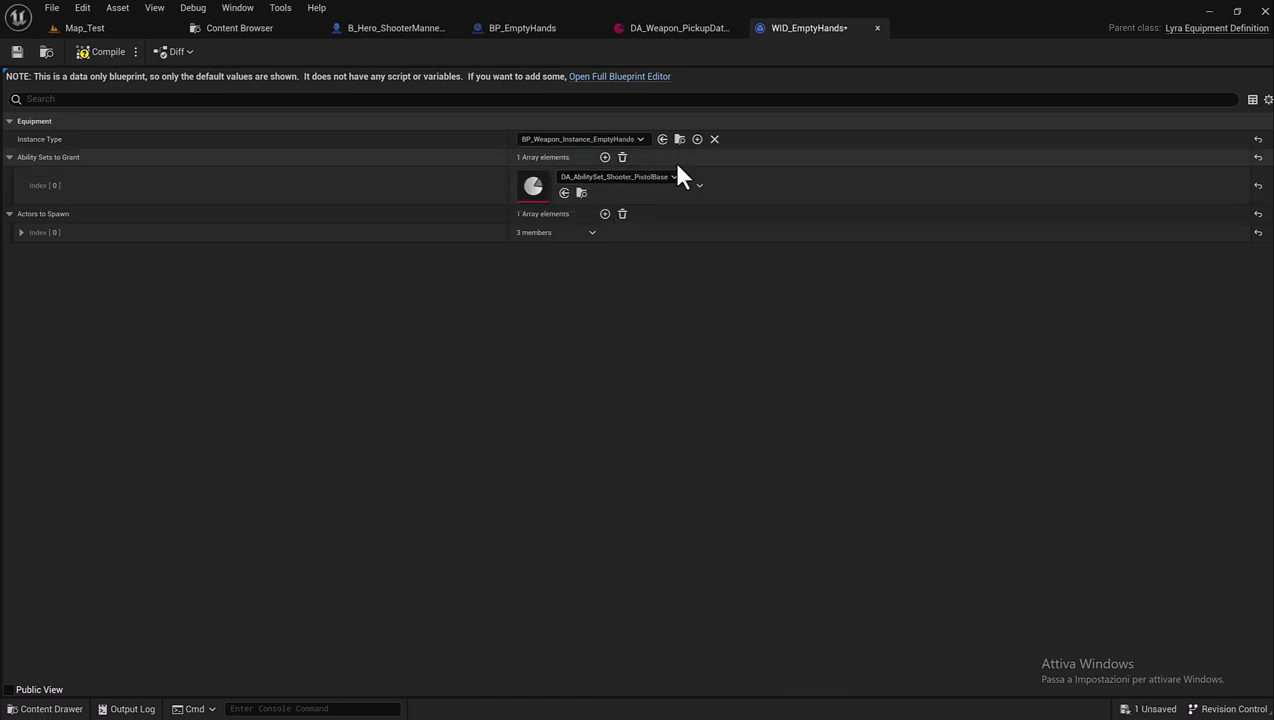
Grant DA_AbilitySet_Shooter_EmptyHands, spawn BP_EmptyHands instead of BP_PistolBase, then save and close.
click(670, 177)
text(EmptyHands)
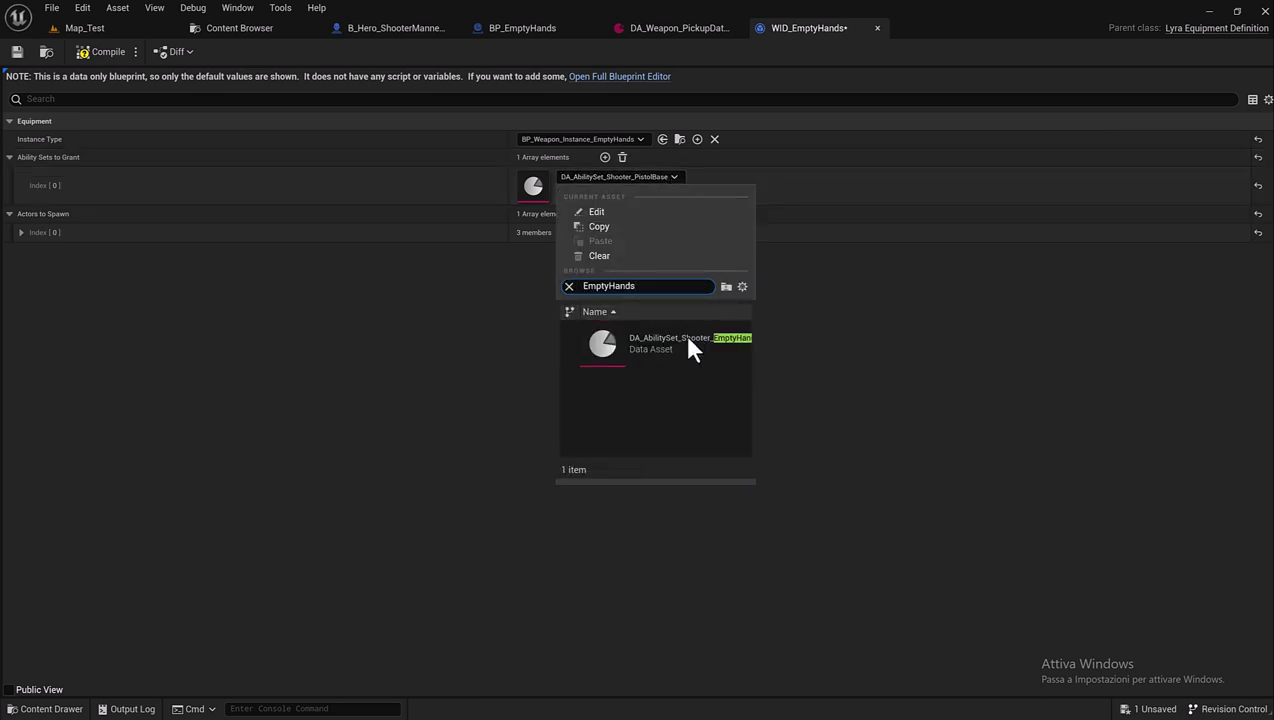
click(686, 345)
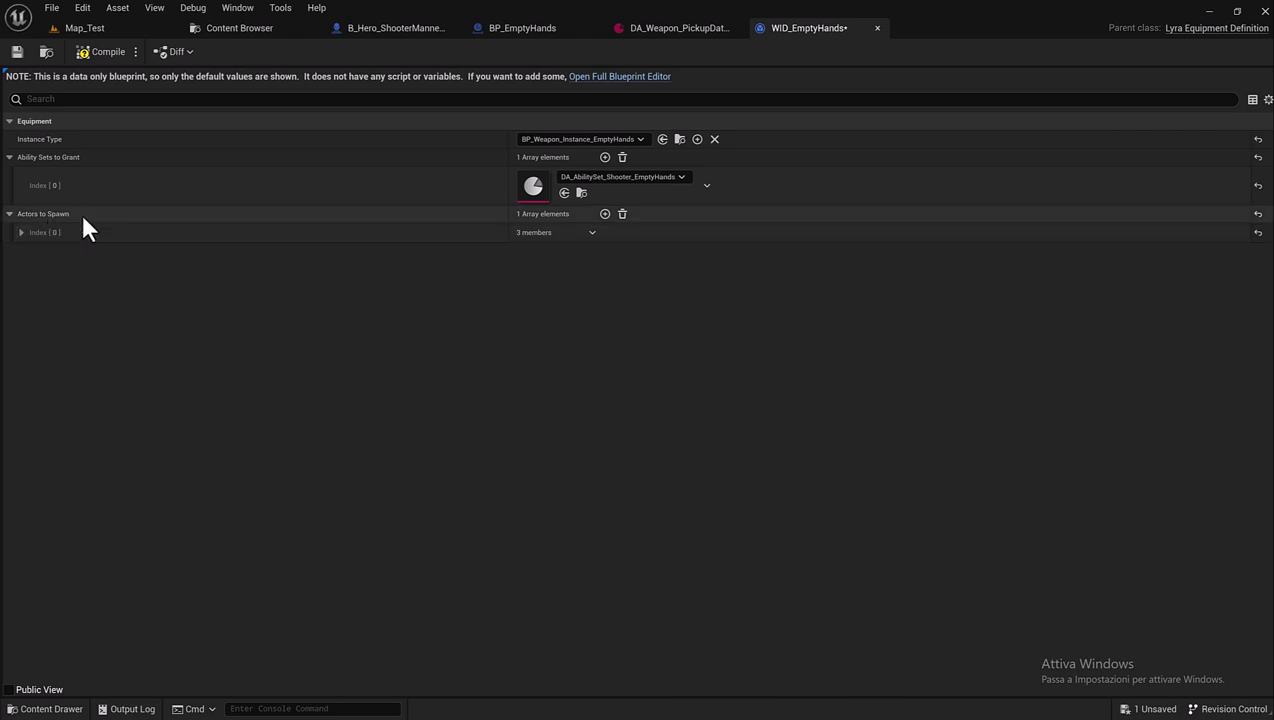
click(22, 232)
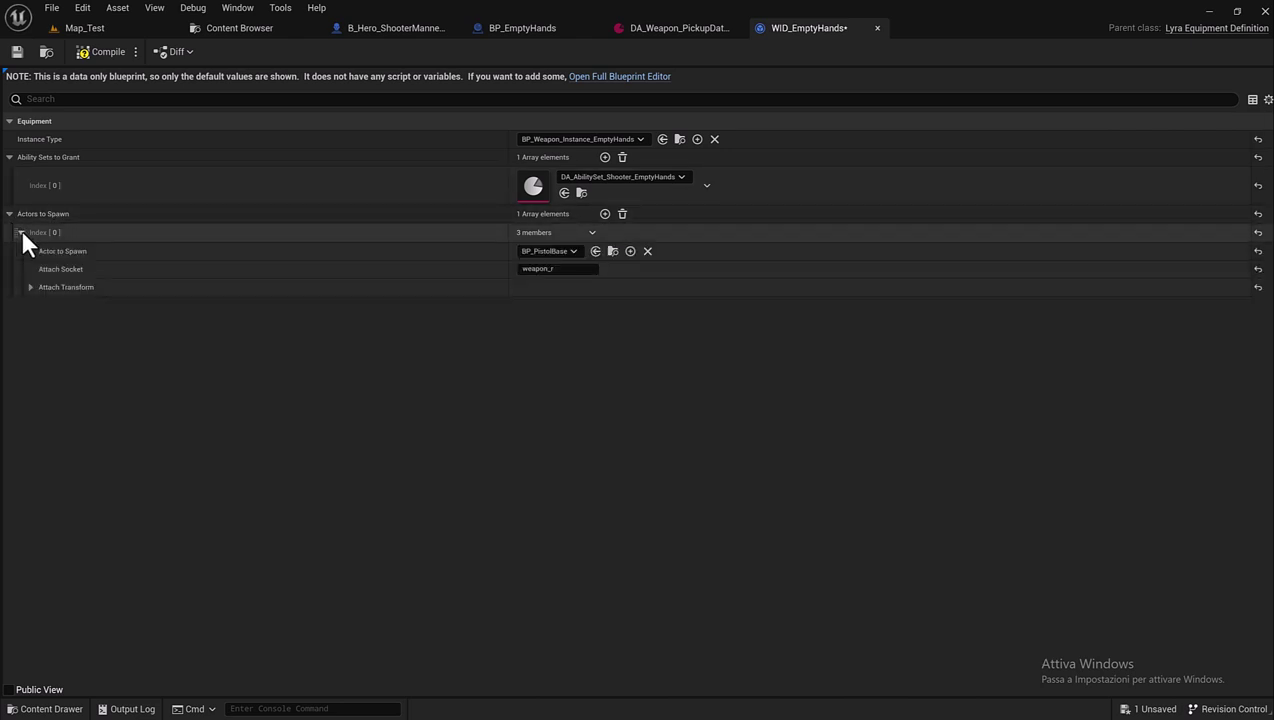
click(563, 253)
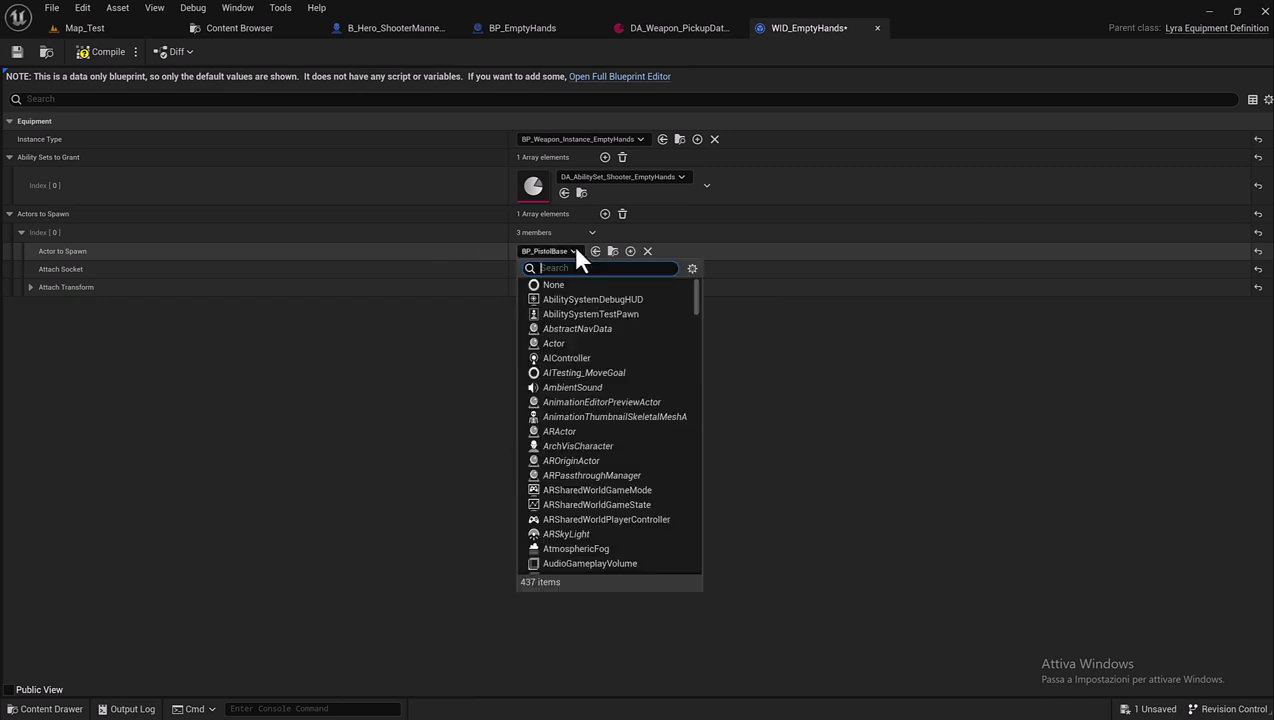
text(EmptyHands)
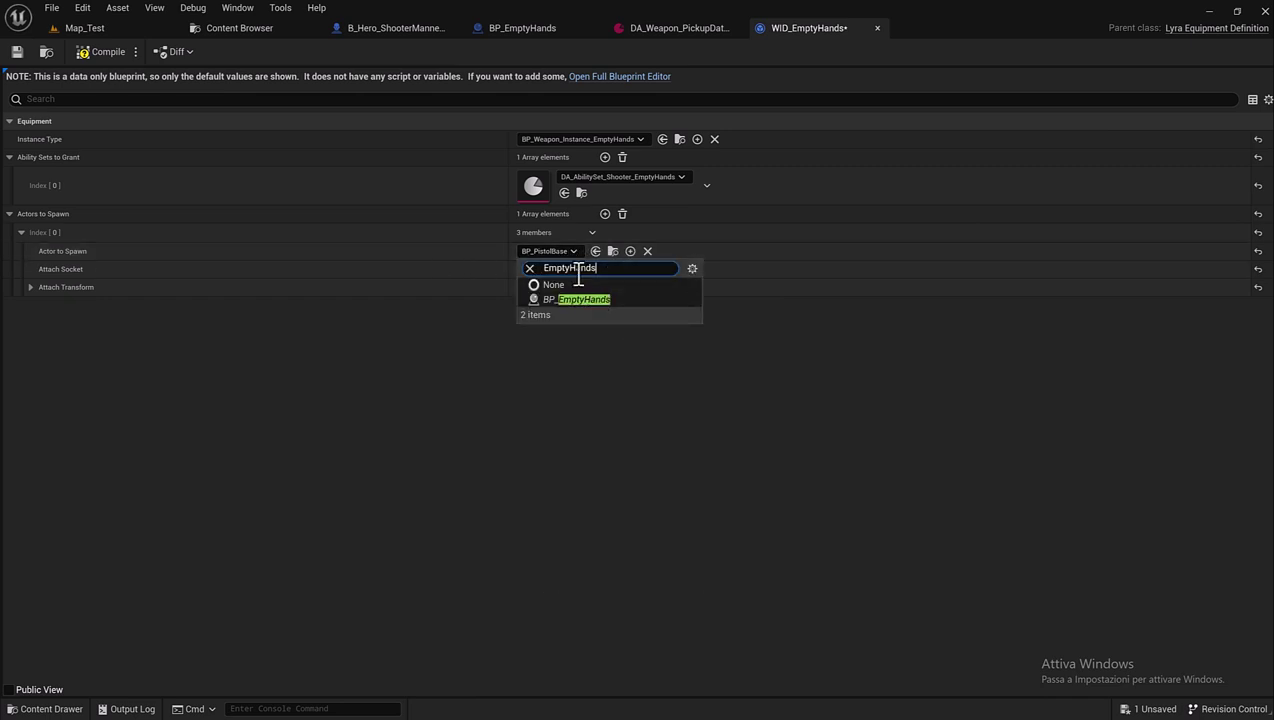
click(560, 299)
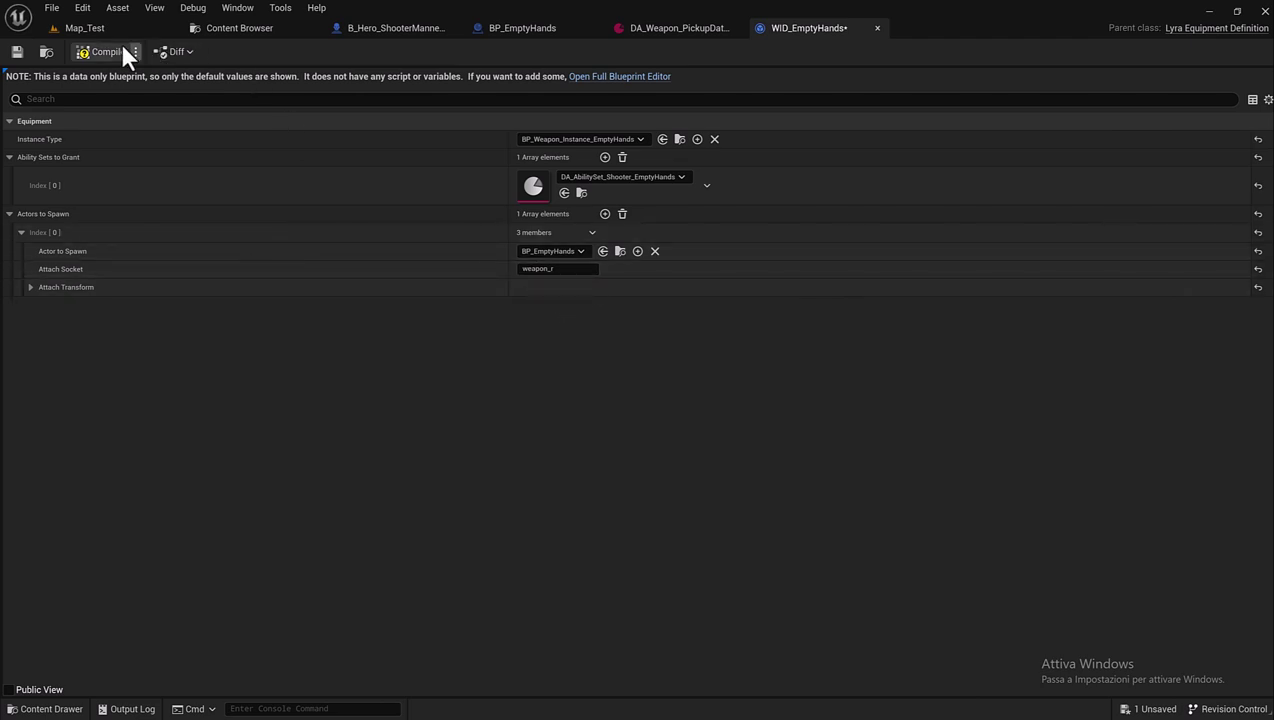
click(20, 52)
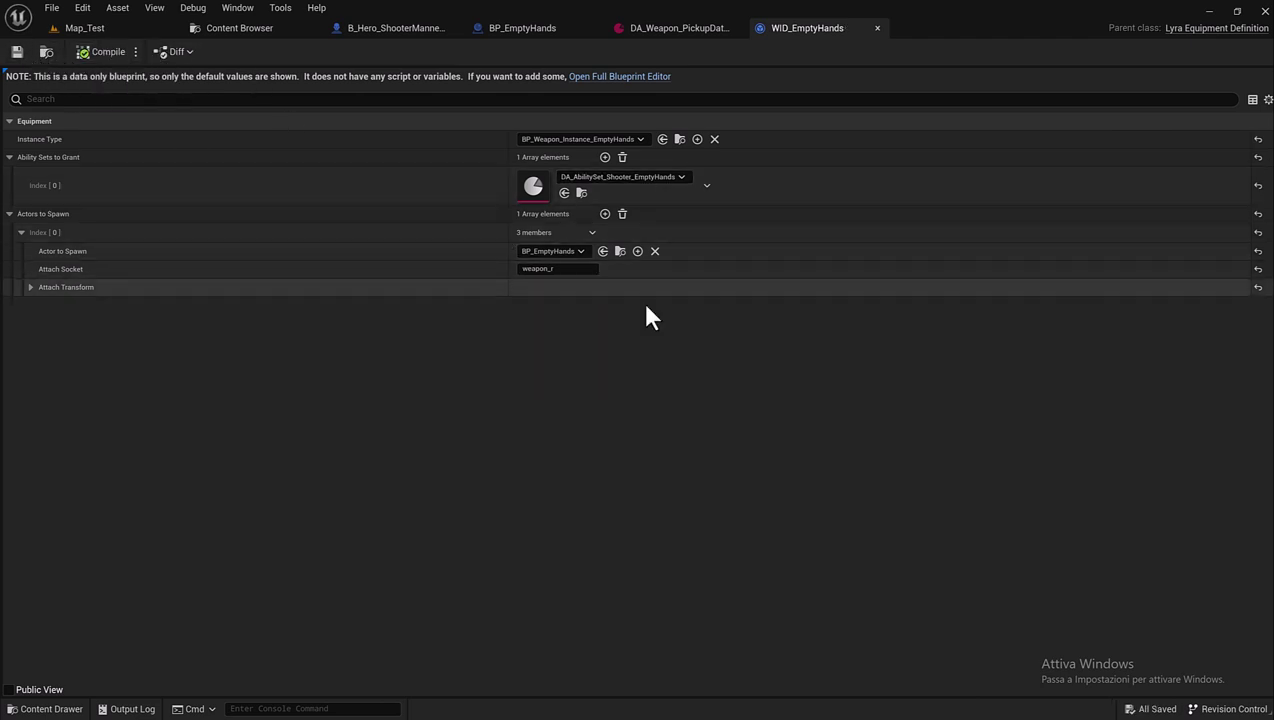
click(877, 28)
In BP_Weapon_Instance_EmptyHands, set Bullets Per Cartridge, Max Damage Range and Sweep Radius to 0; clear Material Damage Multiplier.
click(232, 30)
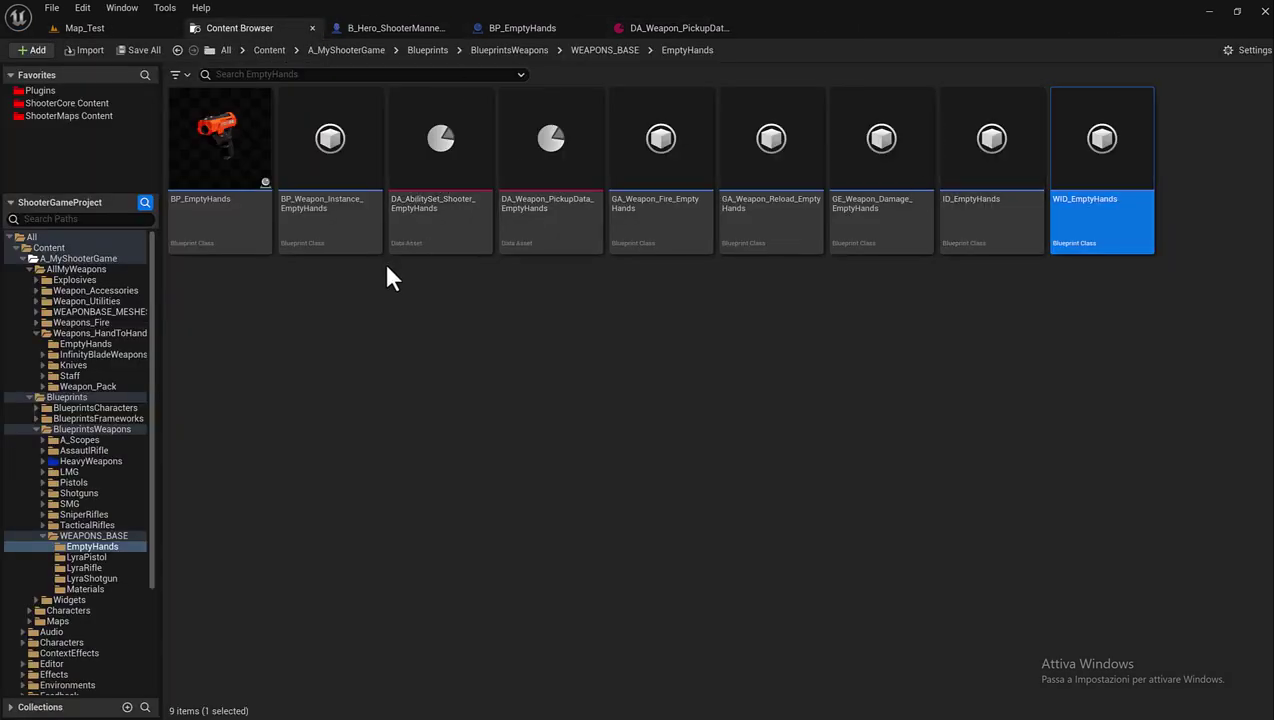
double_click(307, 215)
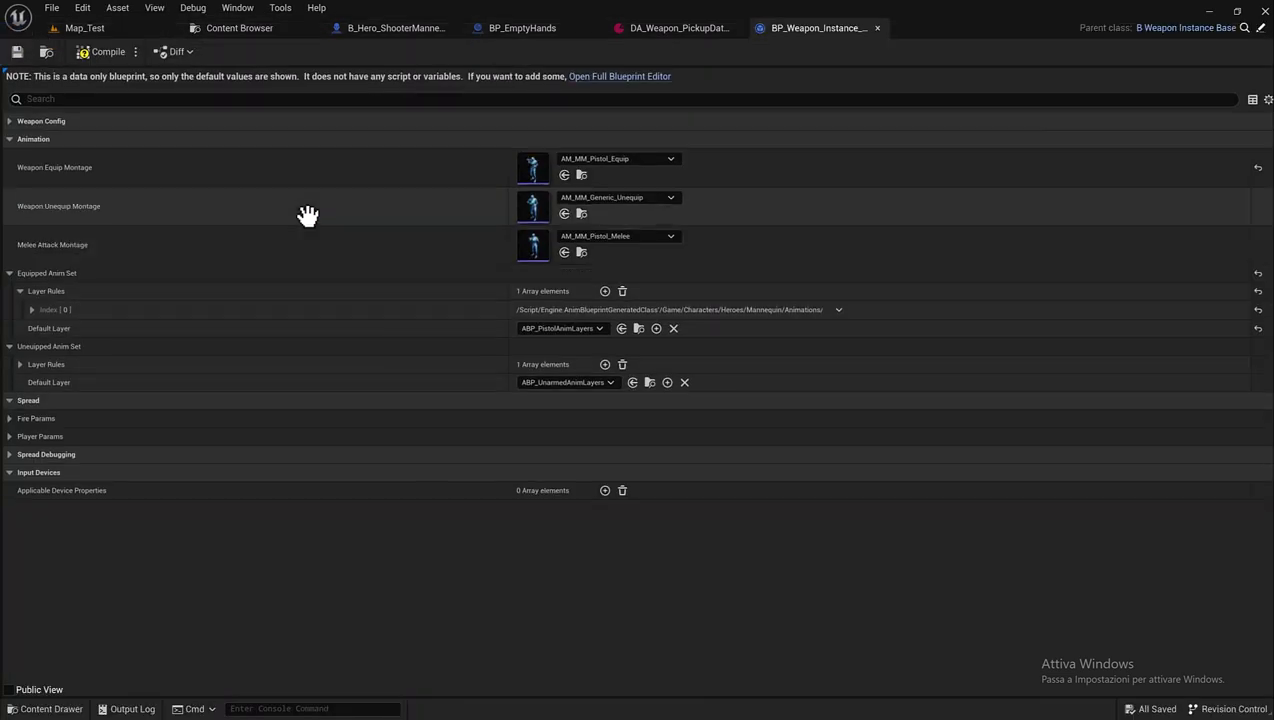
click(9, 122)
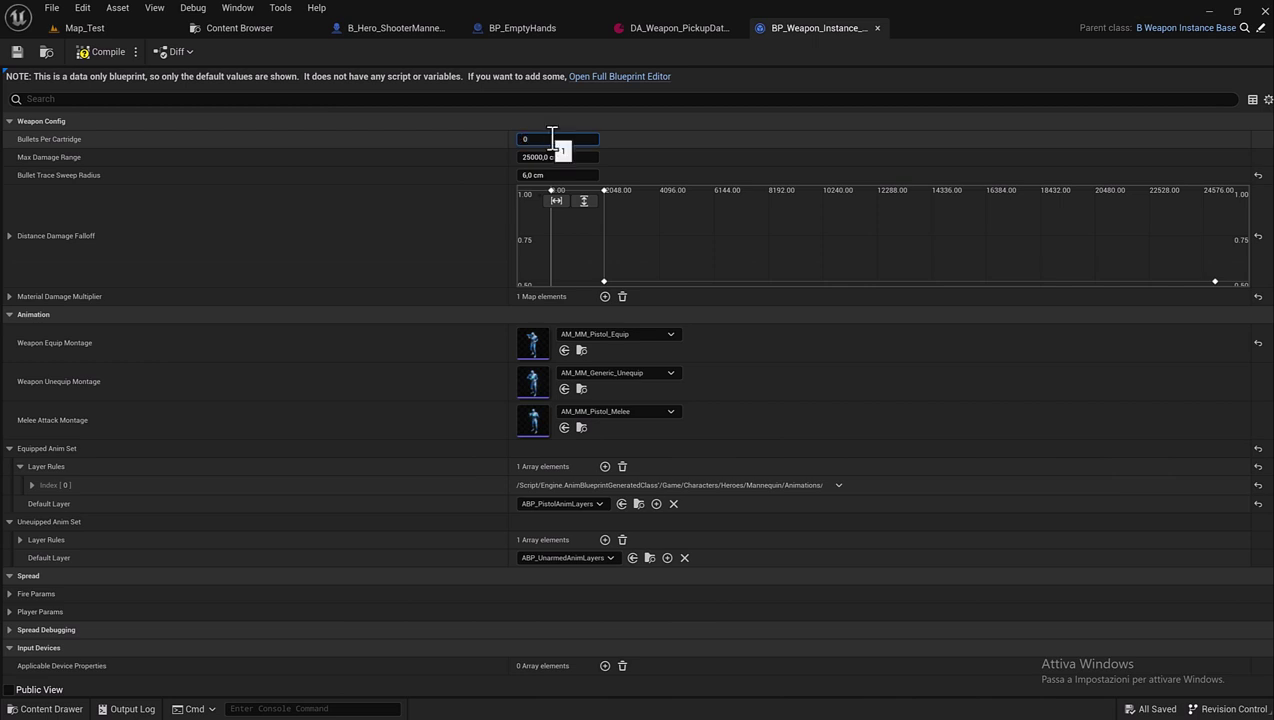
click(543, 157)
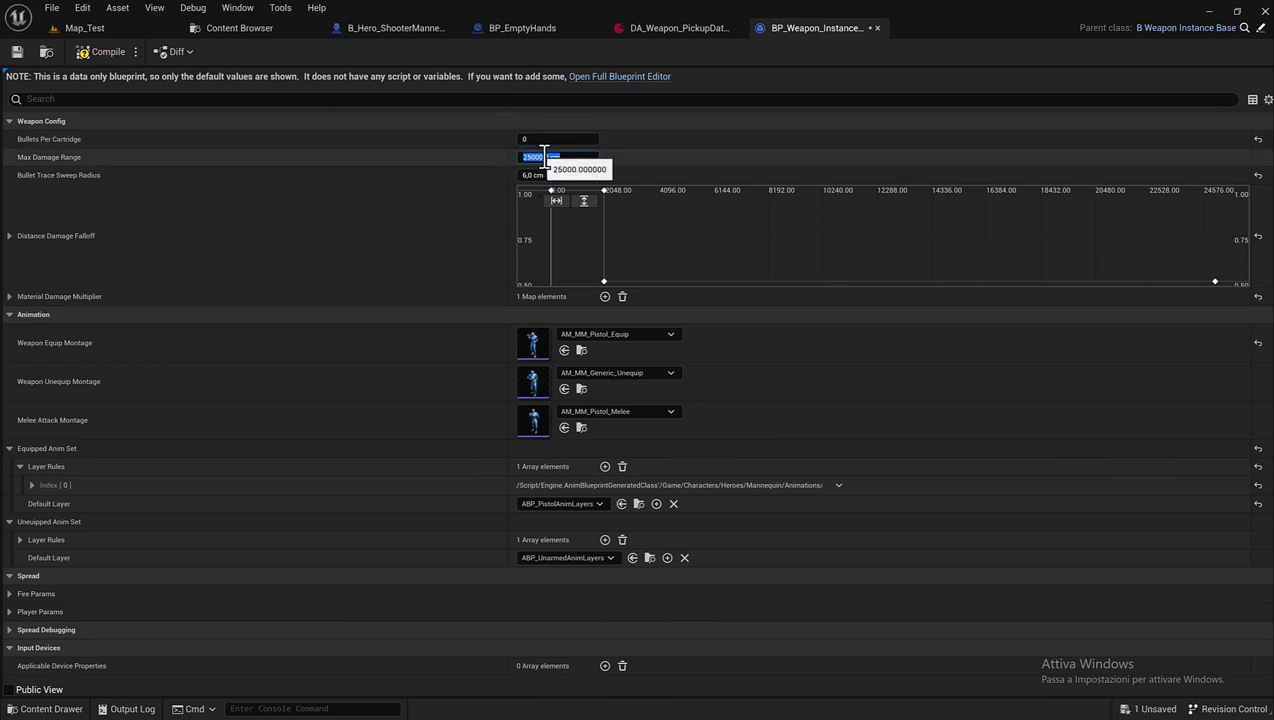
text(0)
click(557, 175)
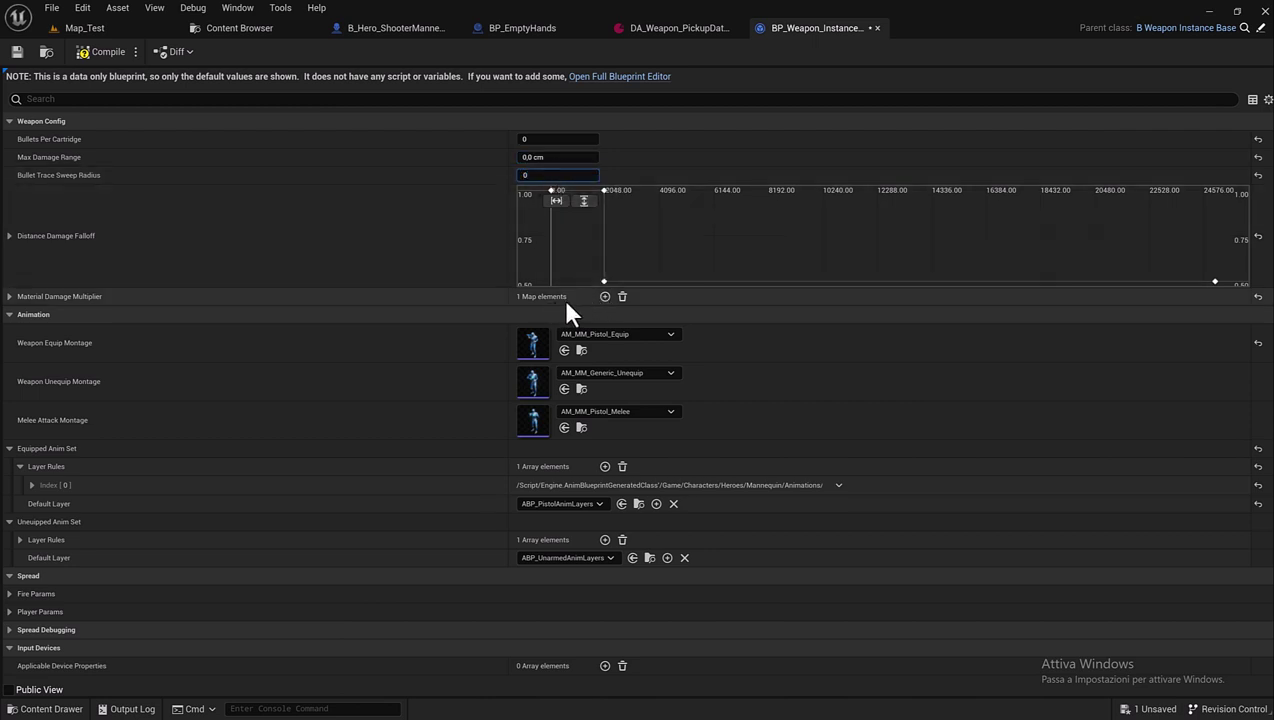
click(622, 297)
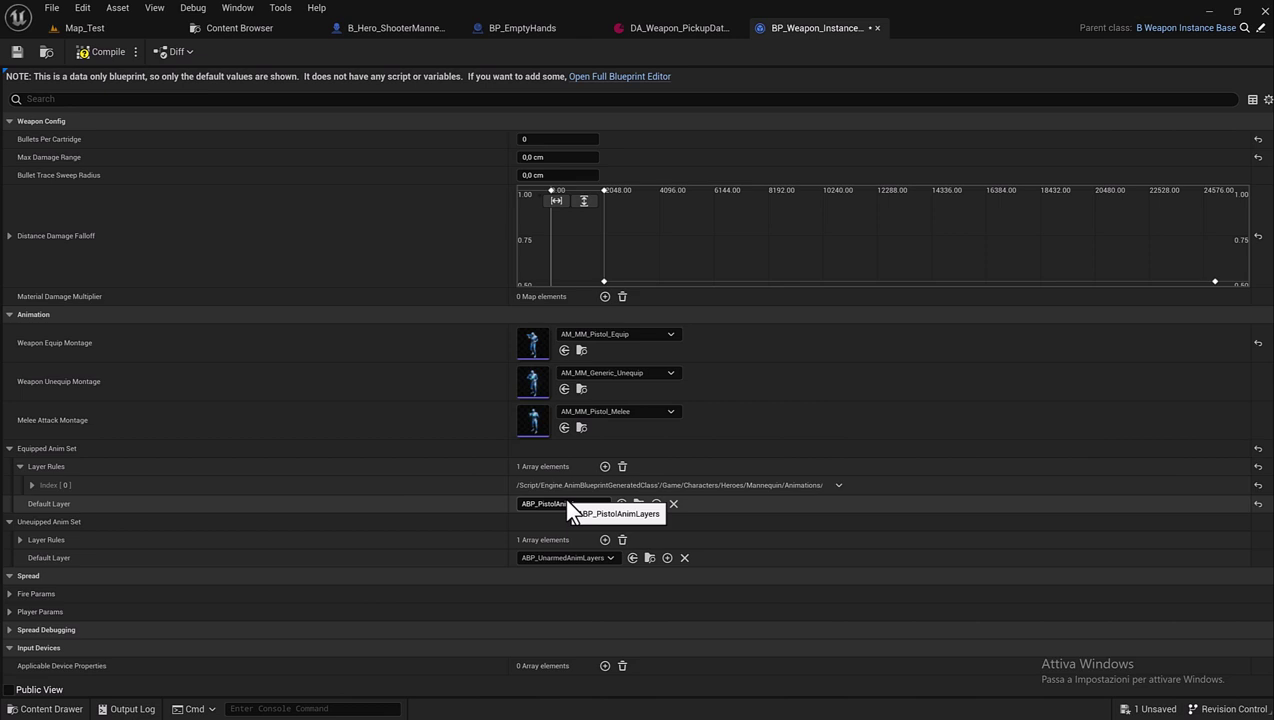
Use ABP_UnarmedAnimLayers_Feminine as both Default Layers and remove all Layer Rules entries.
click(599, 504)
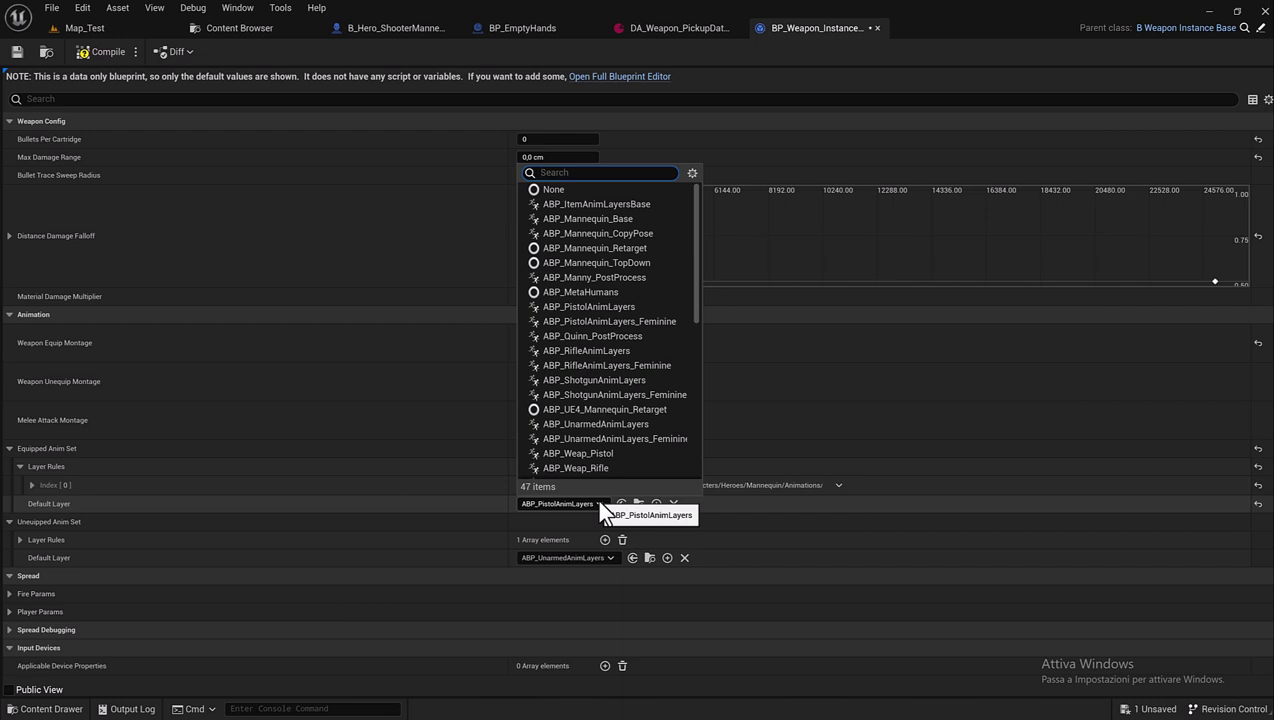
text(unarmed)
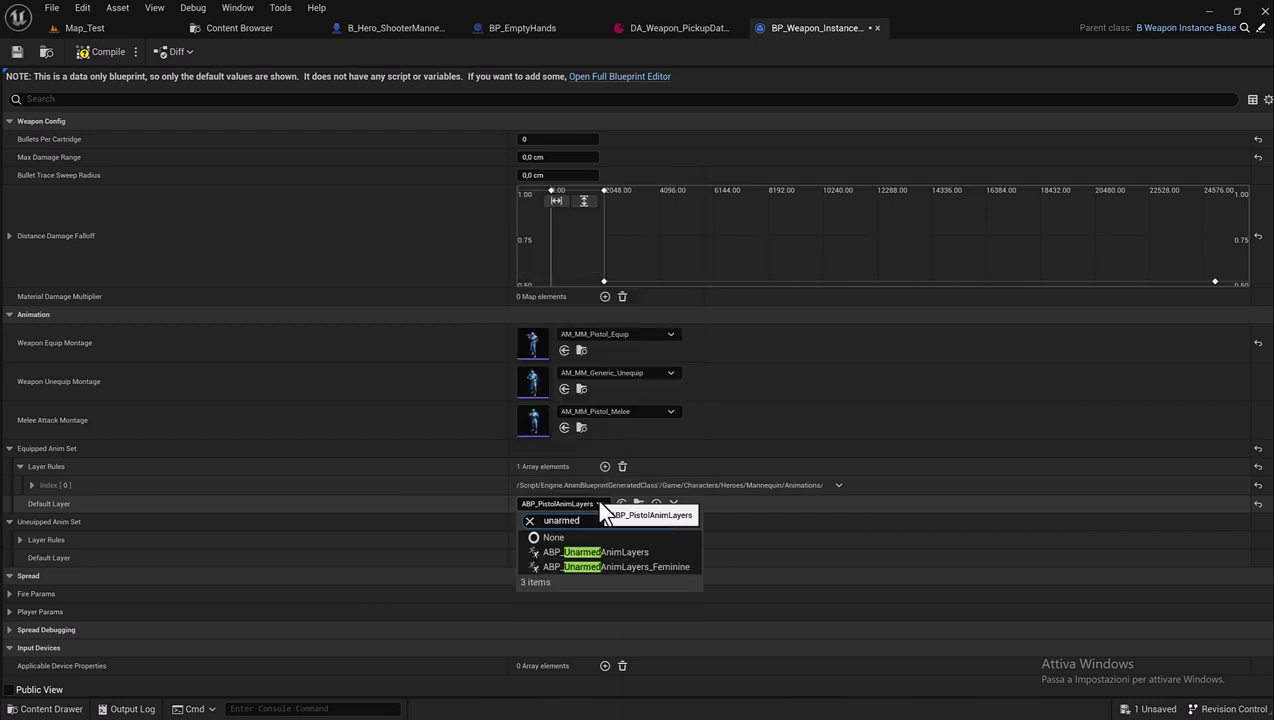
click(649, 568)
click(611, 557)
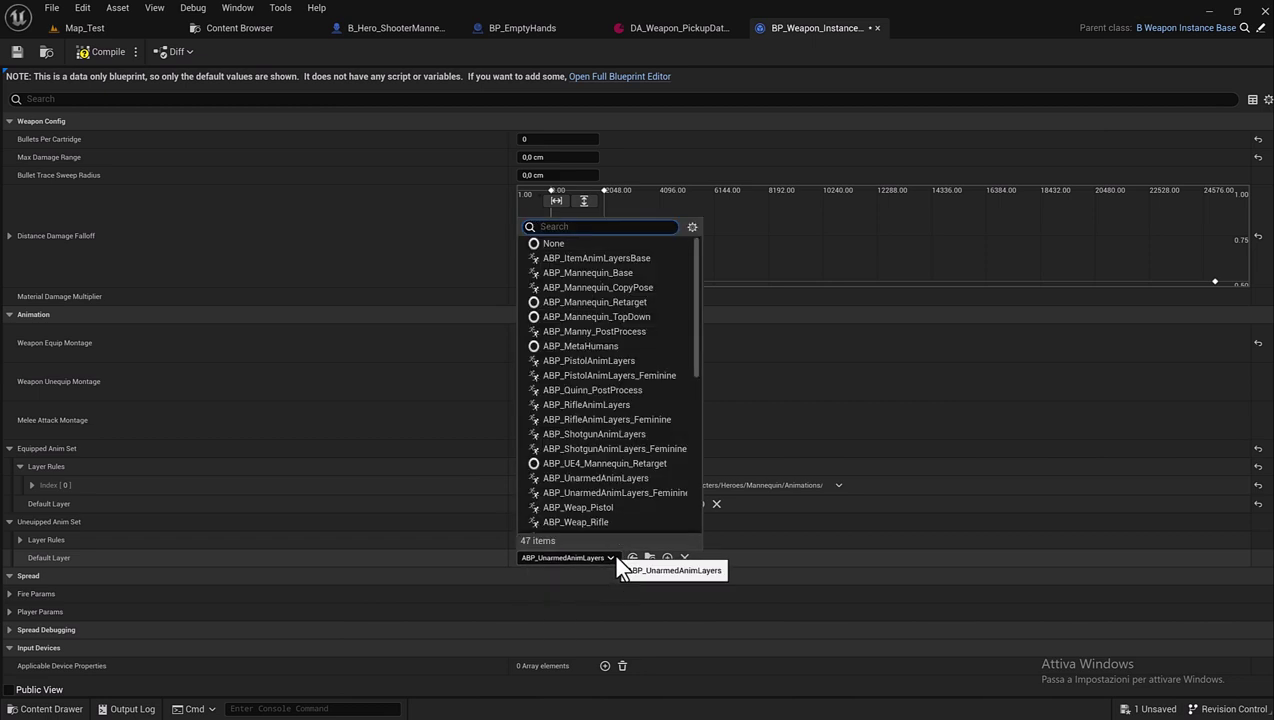
text(unarm)
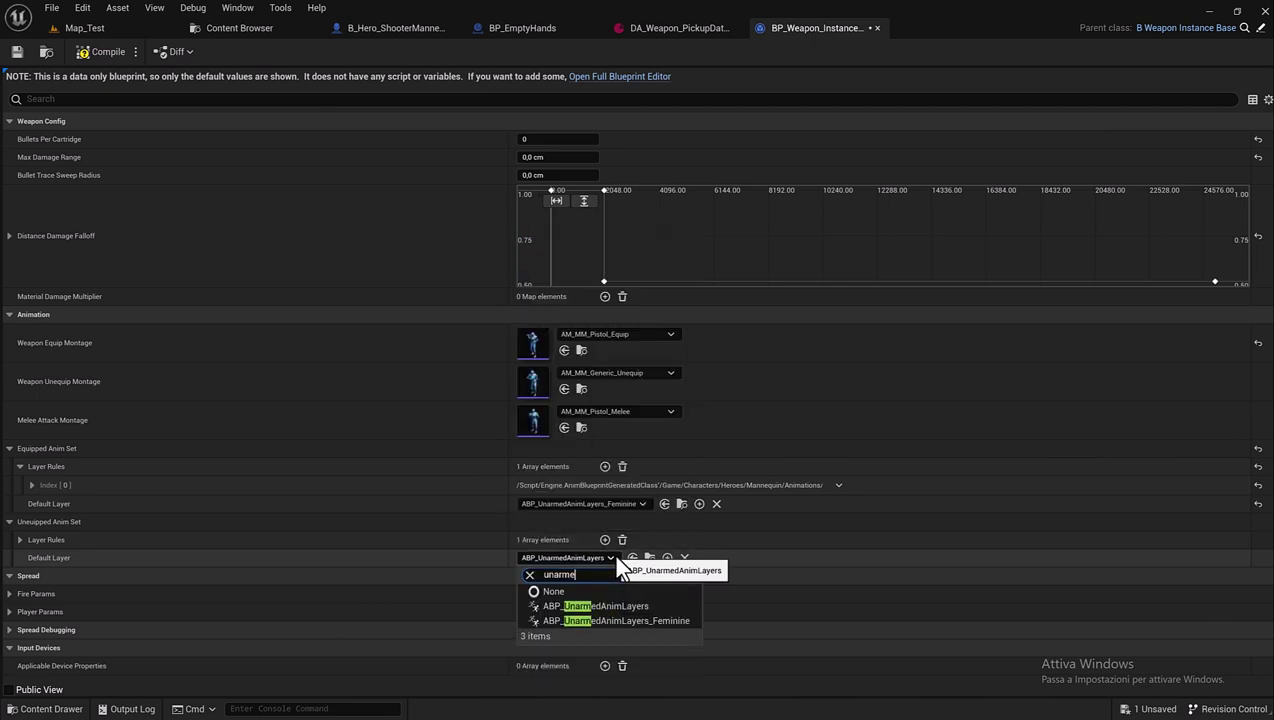
text(e)
click(647, 621)
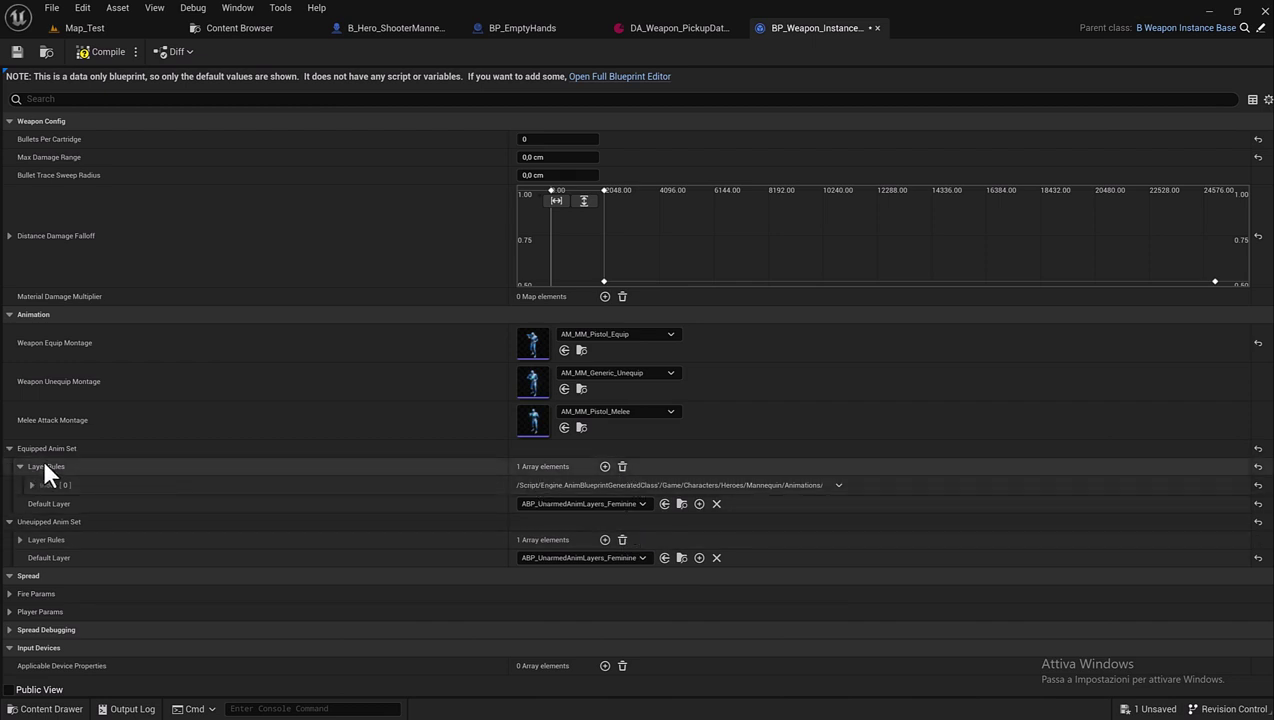
click(603, 466)
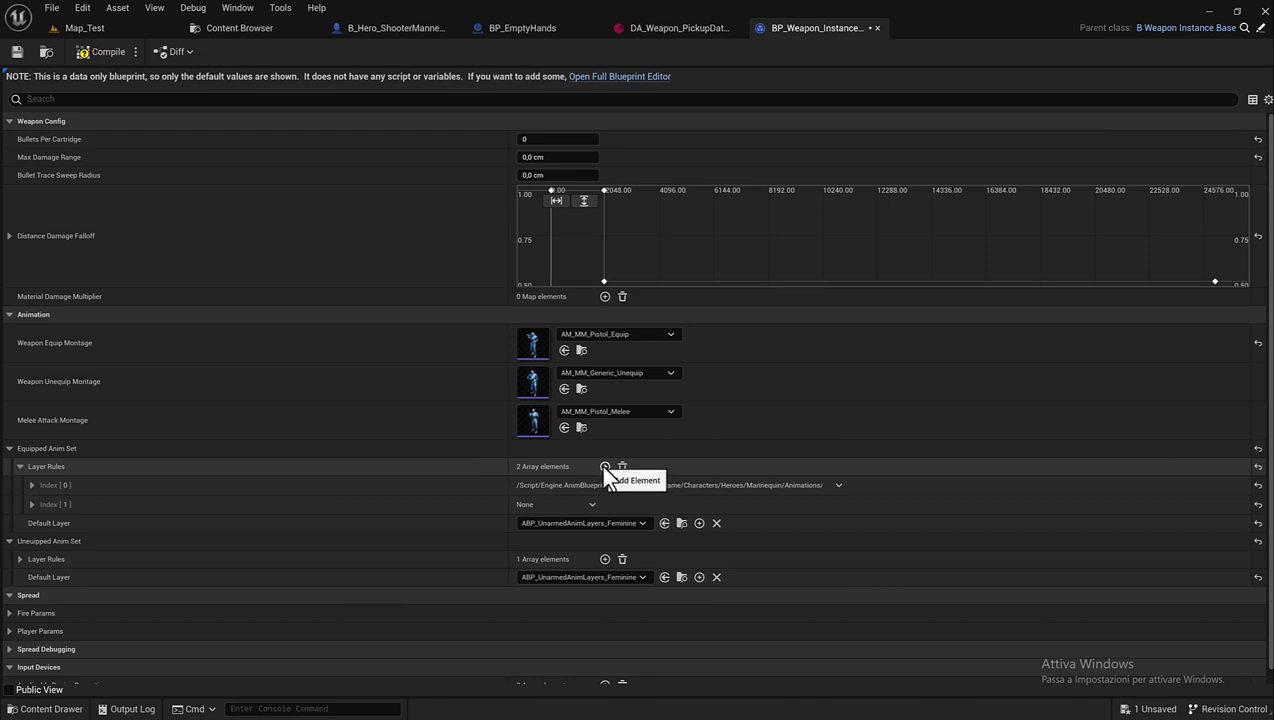
click(621, 466)
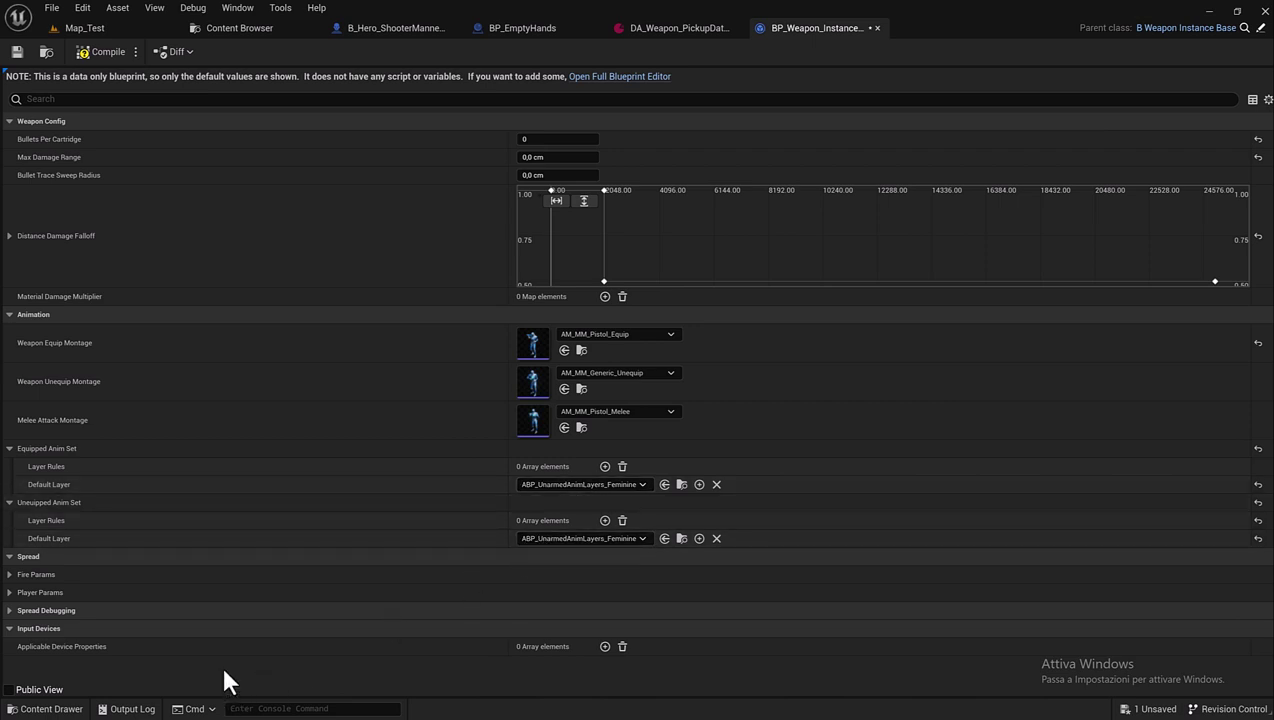
In Fire Params, set Spread Exponent to 0,1 and the spread recovery cooldown delay to 0.
click(9, 574)
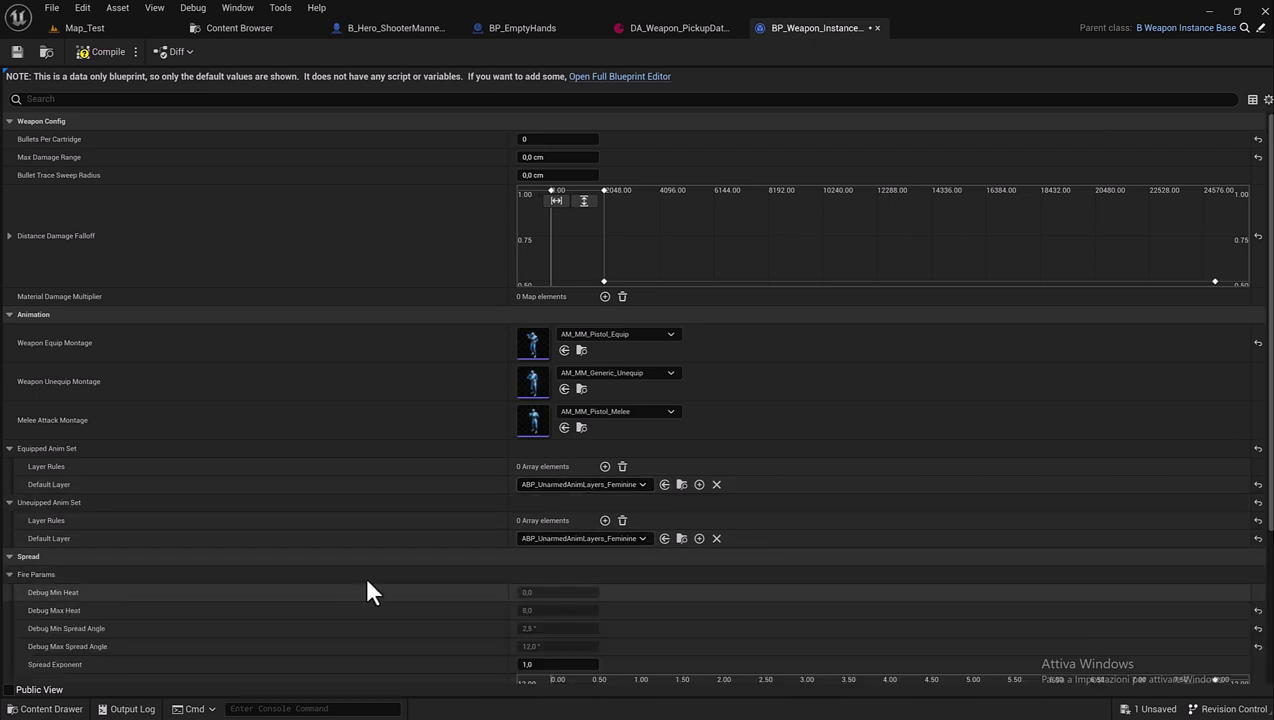
scroll(390, 563, down, 6)
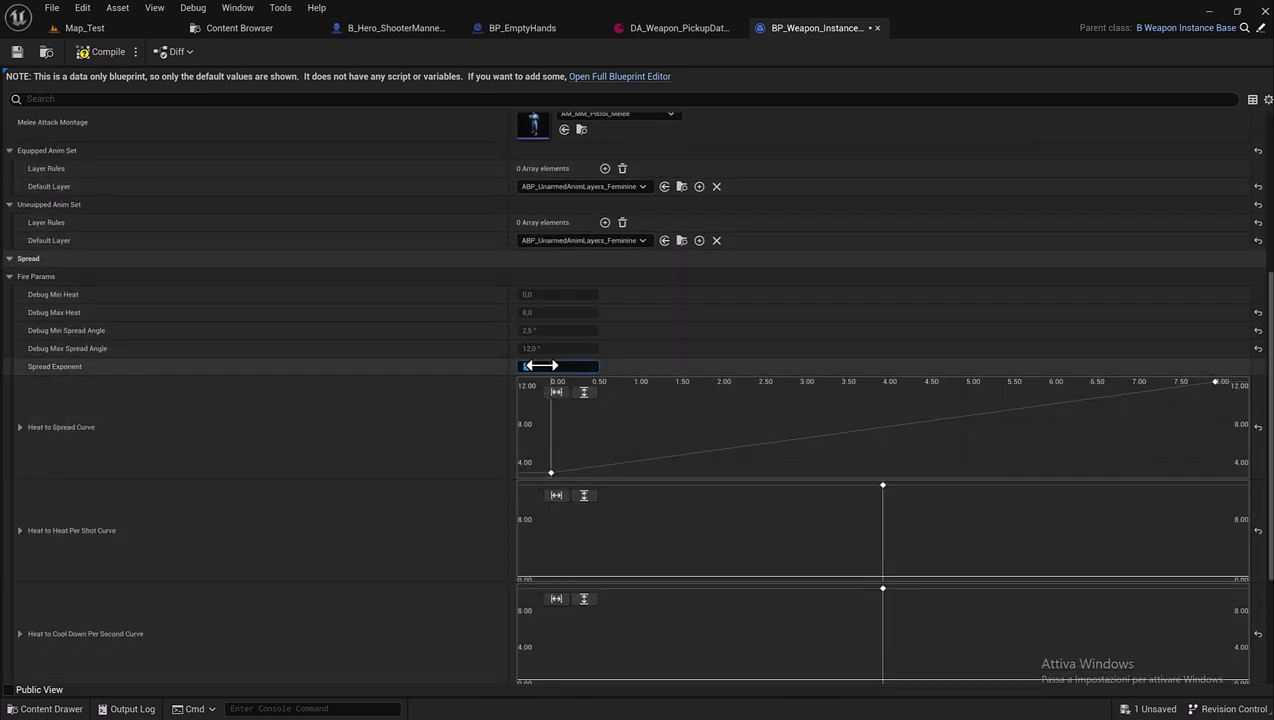
scroll(547, 417, down, 2)
scroll(440, 488, down, 2)
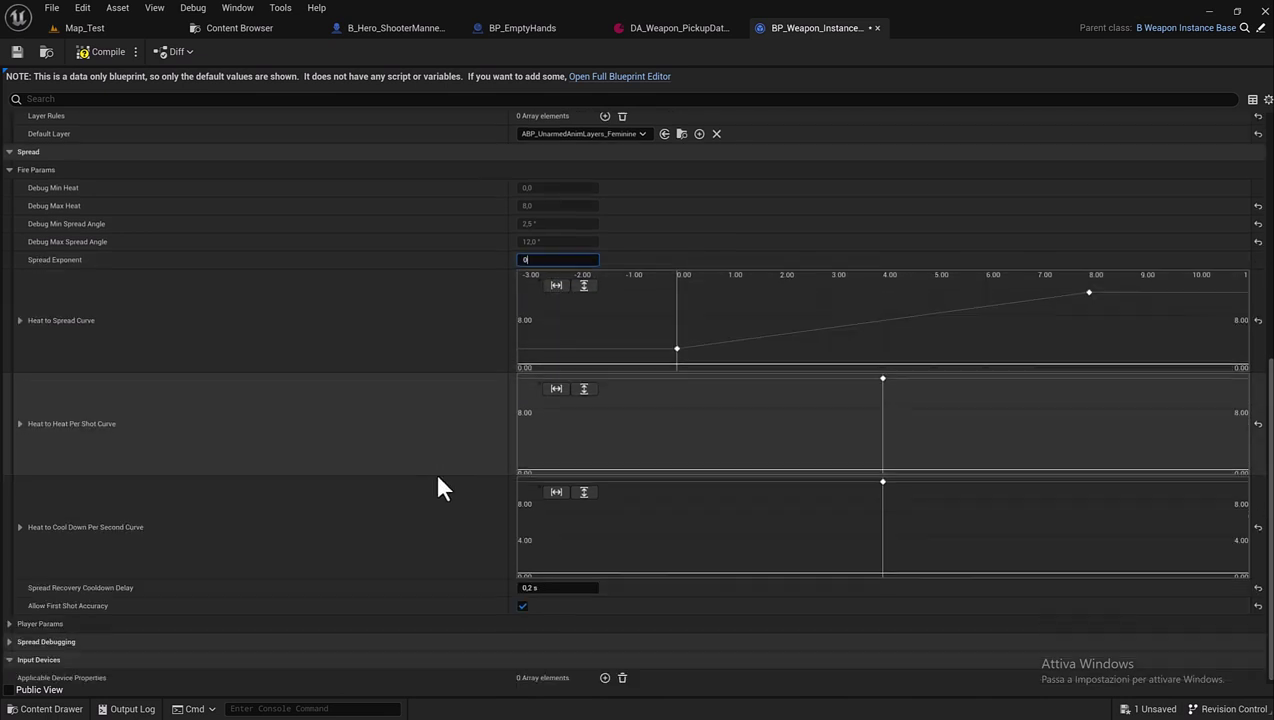
text(,1)
click(556, 587)
text(0)
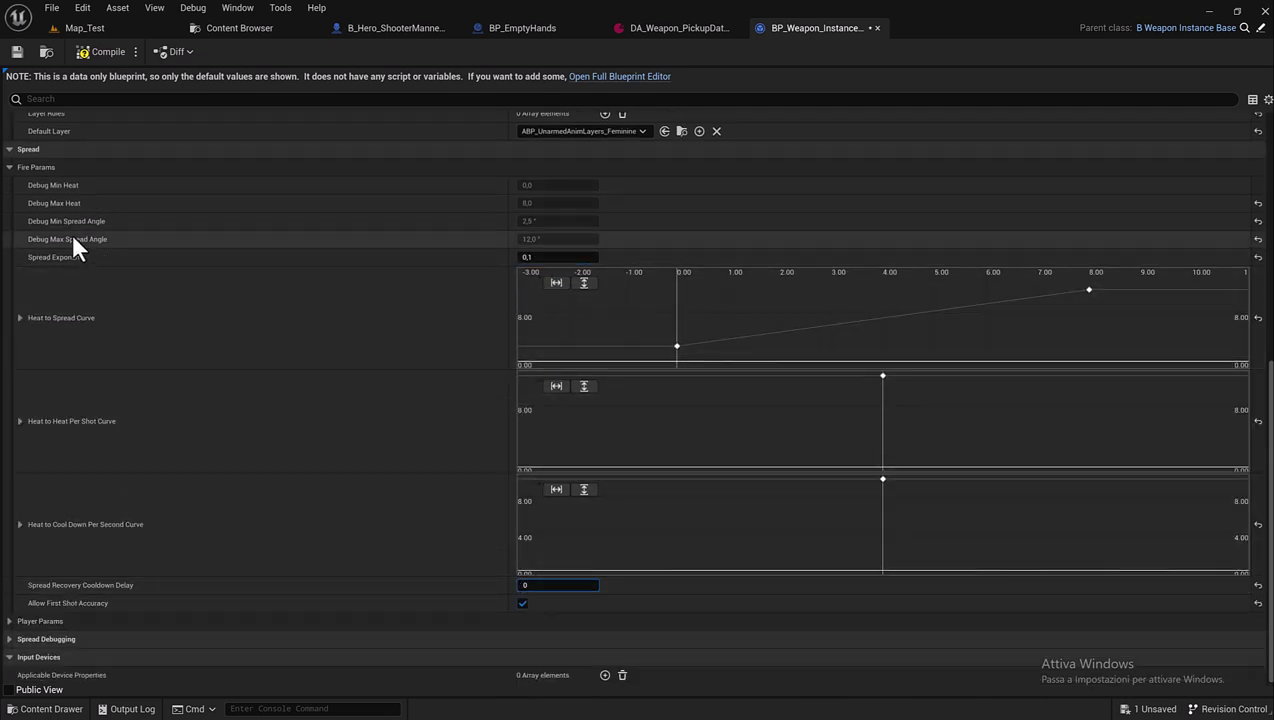
click(9, 167)
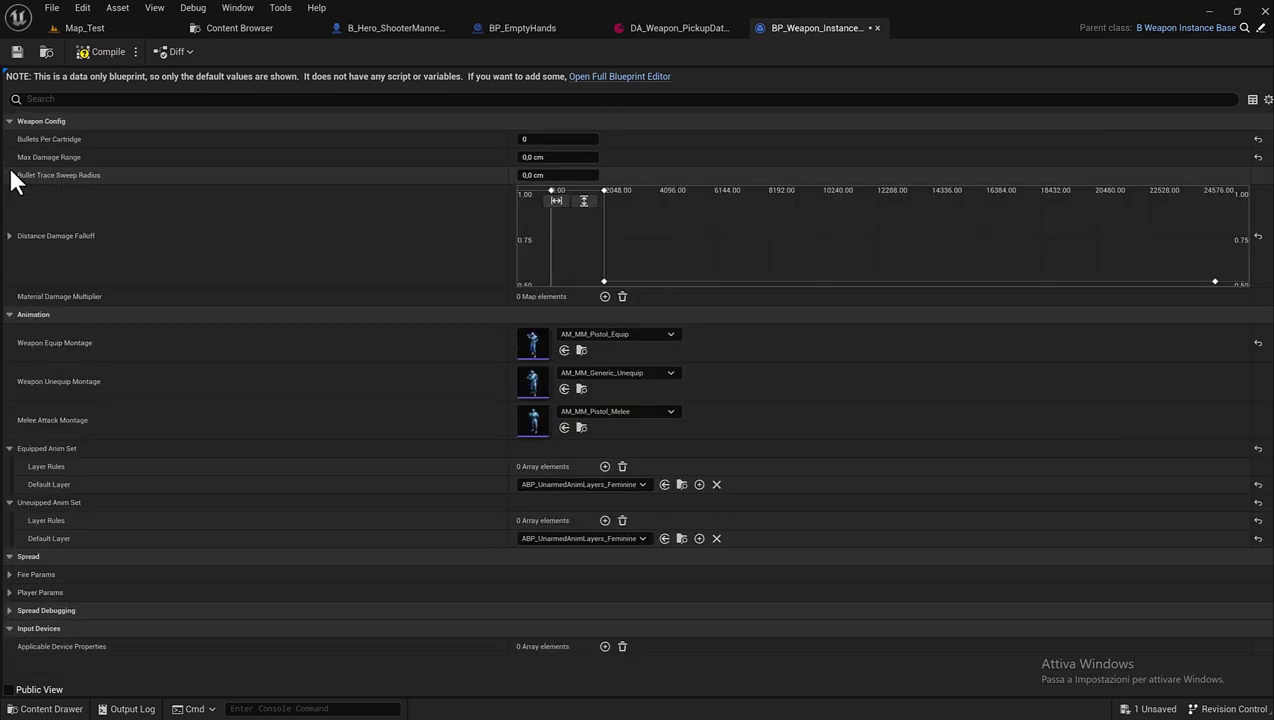
Set every Player Params spread value to 0, from aiming multiplier through jumping multiplier.
click(9, 592)
scroll(478, 610, down, 3)
click(530, 477)
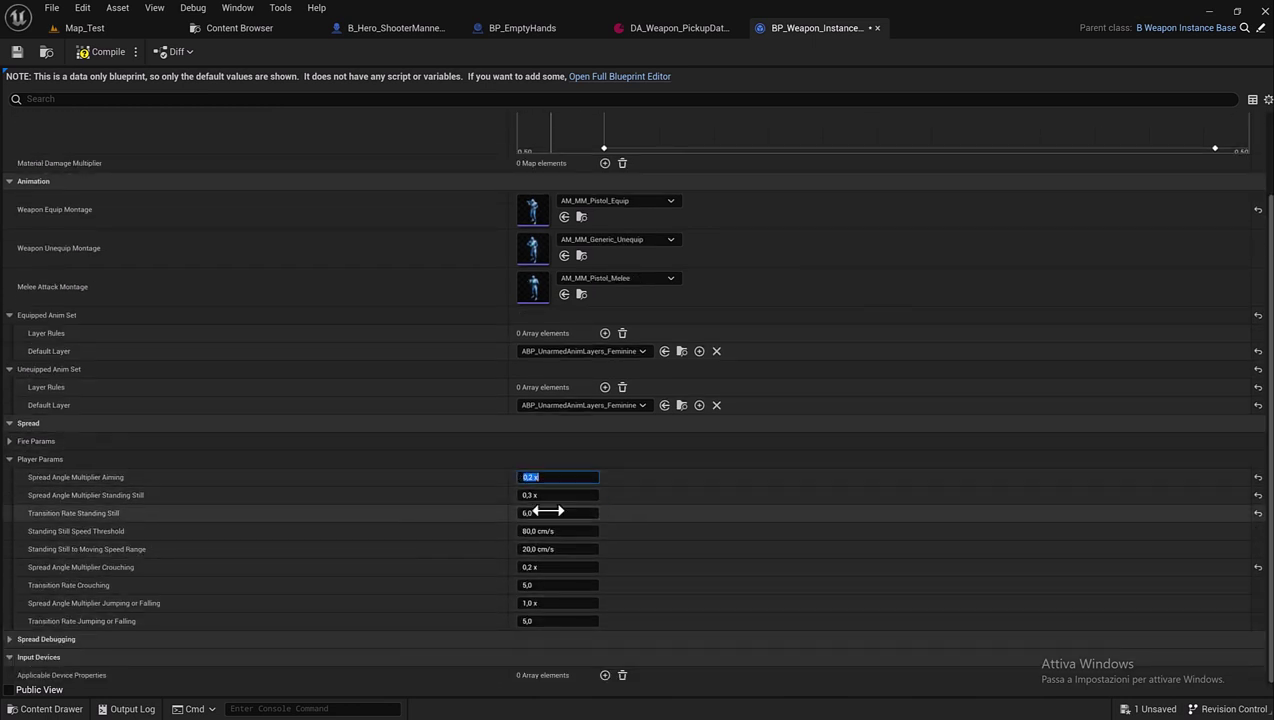
key(0)
key(Tab)
key(0)
key(Tab)
key(0)
key(Tab)
key(0)
key(Tab)
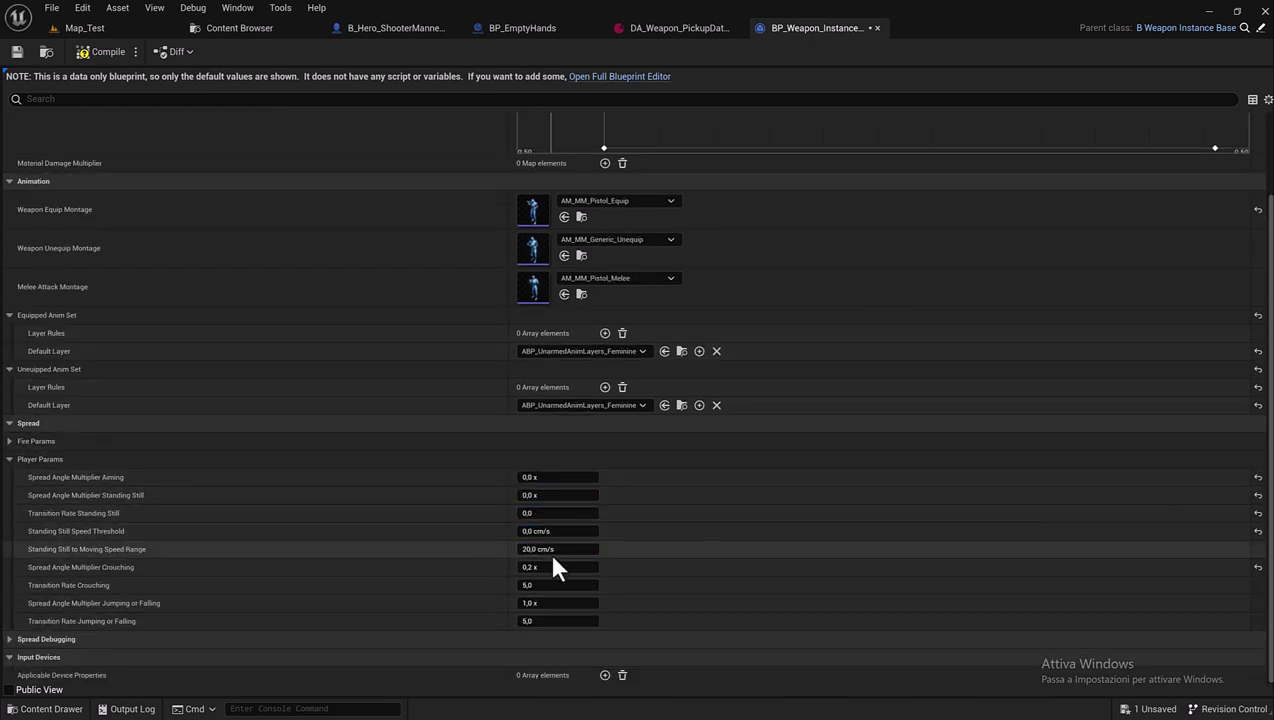
text(0)
key(Tab)
text(0)
key(Tab)
text(0)
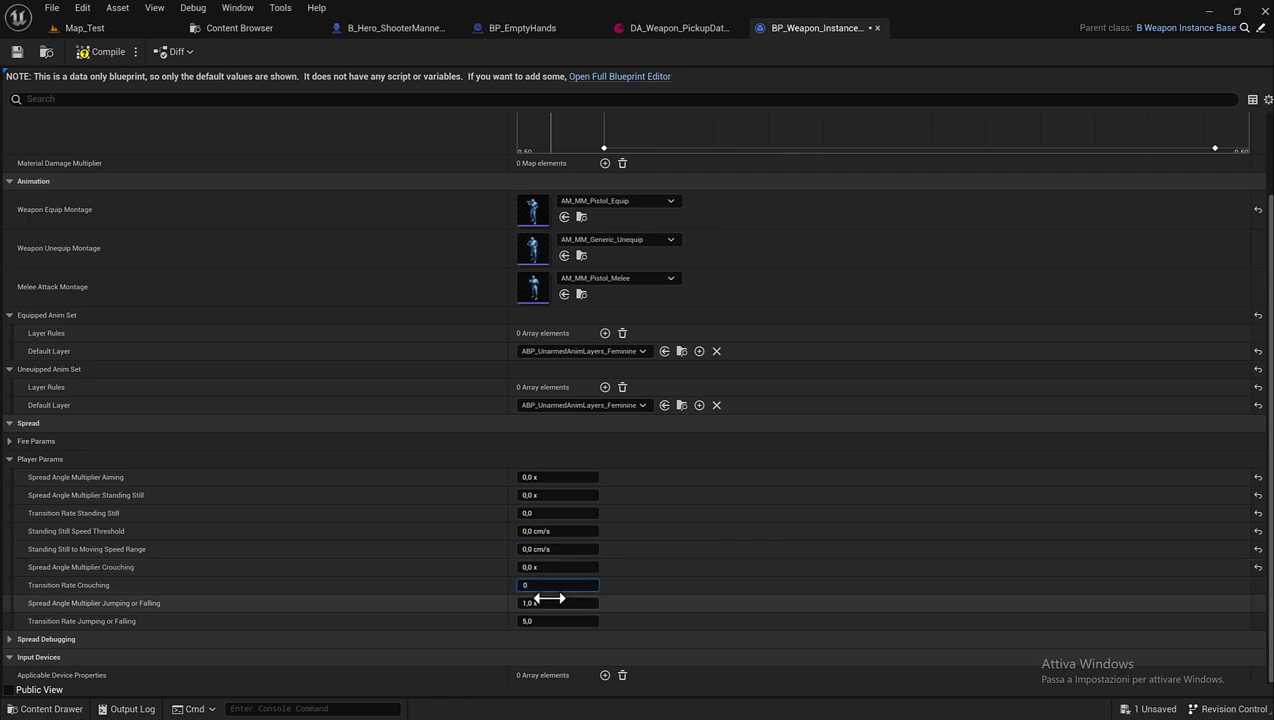
key(Tab)
text(0)
key(Tab)
text(0)
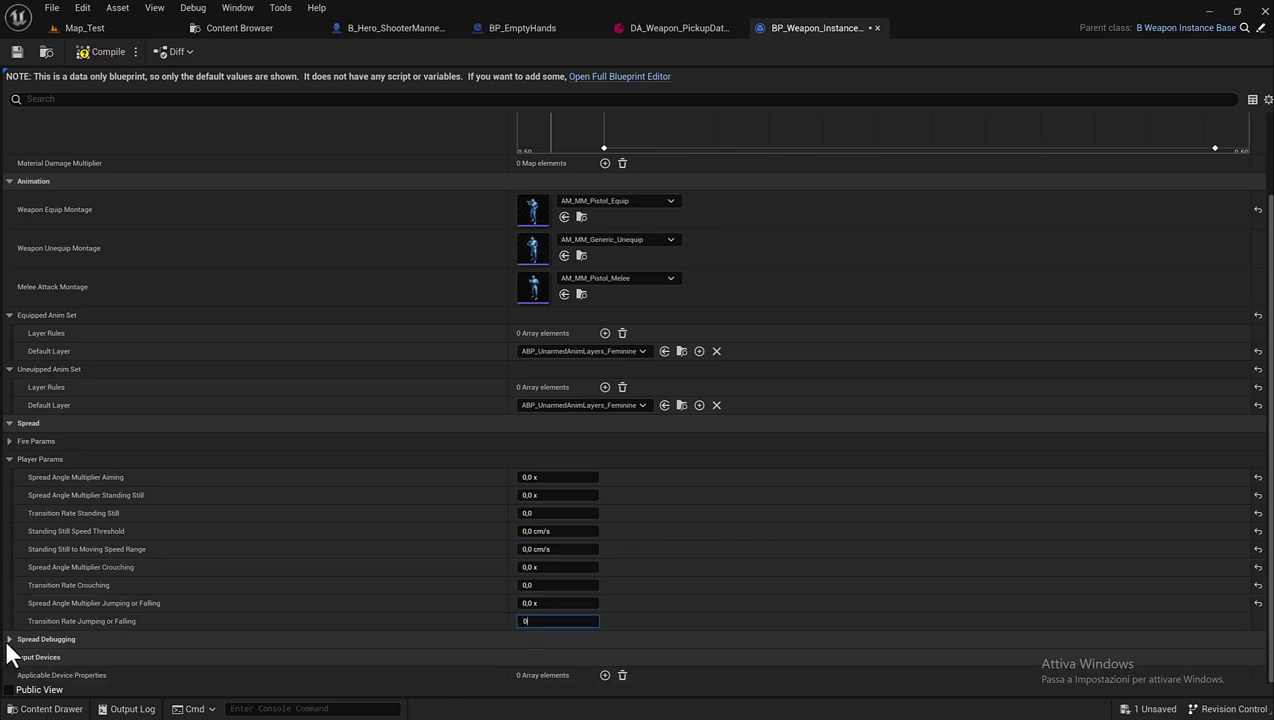
Save the EmptyHands weapon instance, which fails data validation.
click(18, 640)
scroll(22, 631, down, 1)
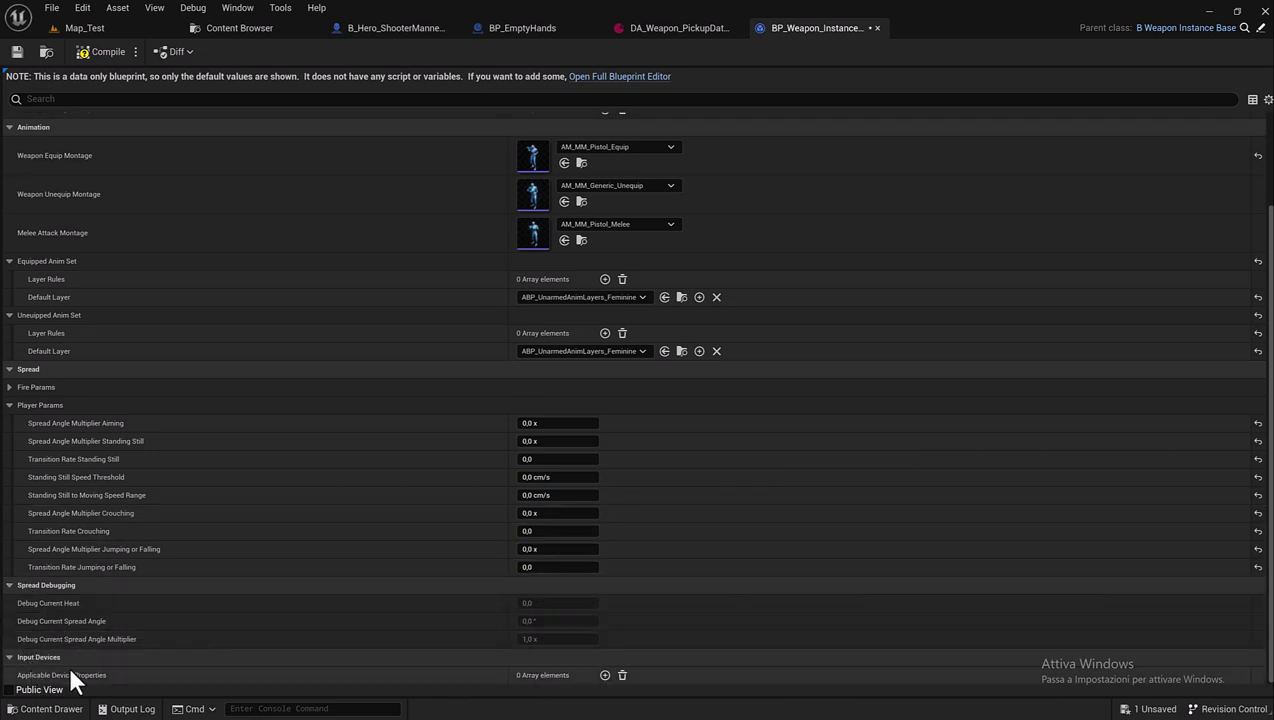
click(20, 53)
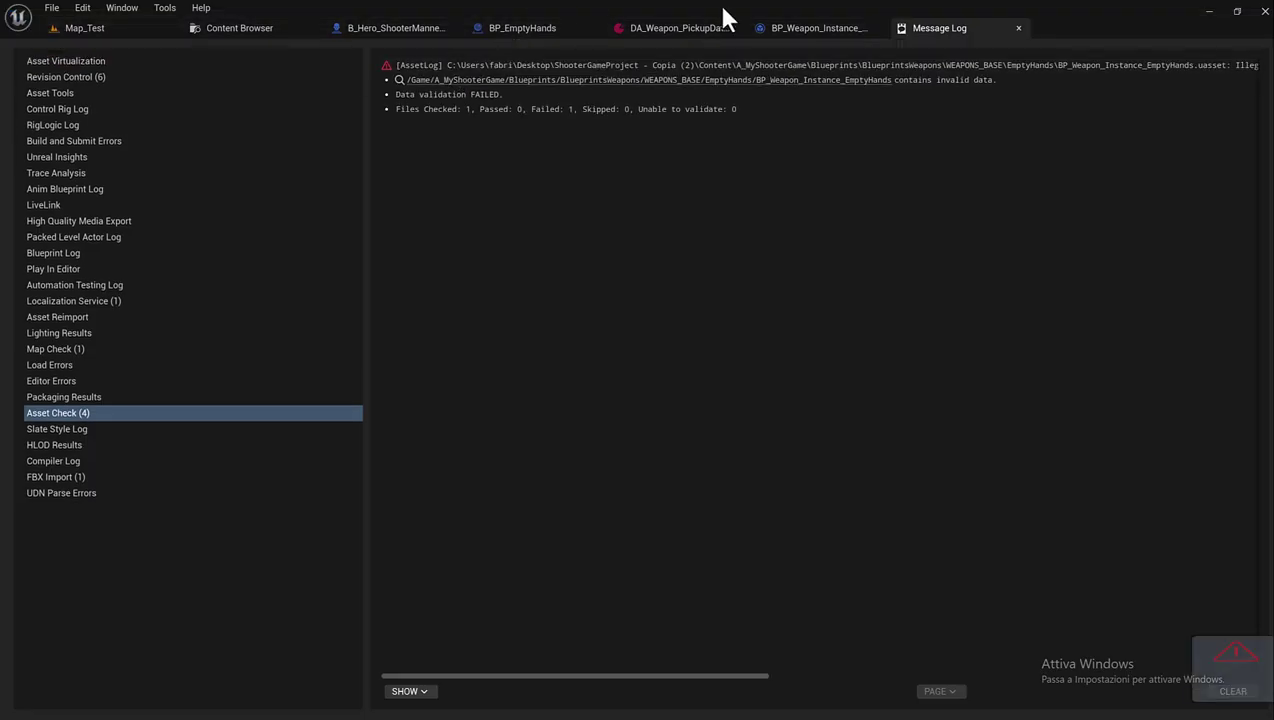
Close the weapon instance and message log, then empty DA_AbilitySet_Shooter_EmptyHands's granted abilities and save.
click(877, 28)
click(877, 28)
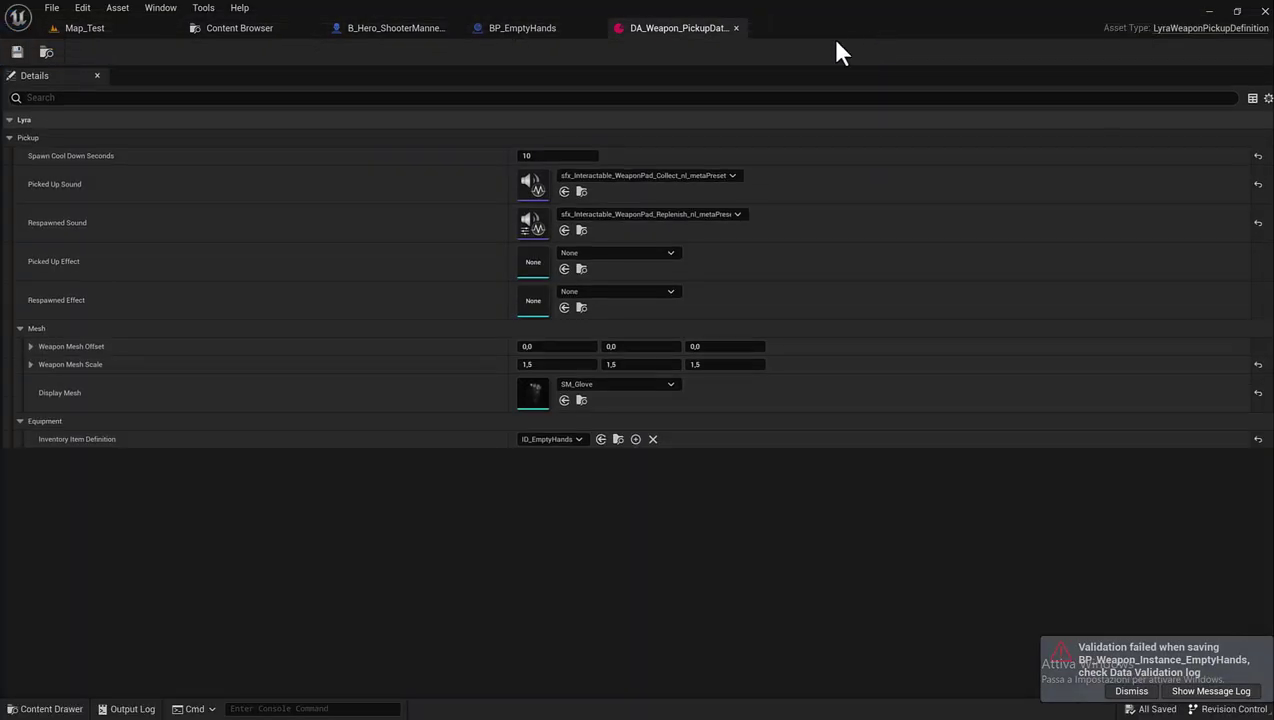
click(241, 22)
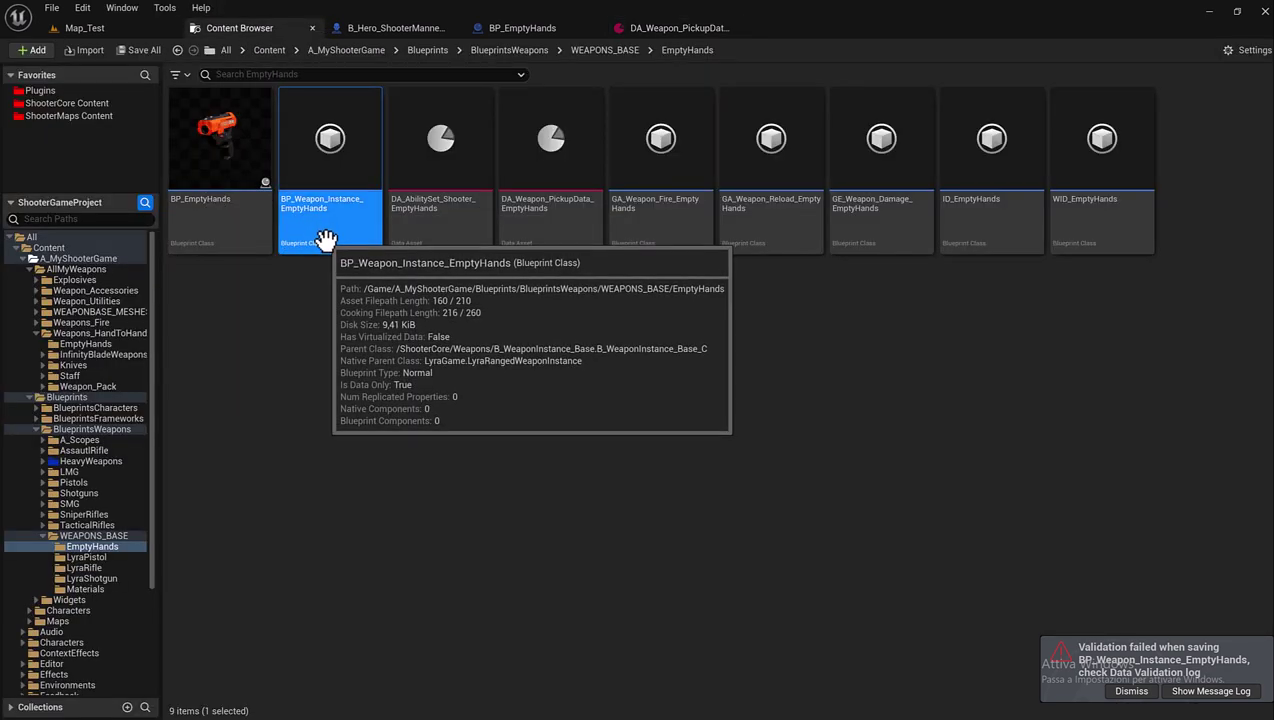
double_click(428, 212)
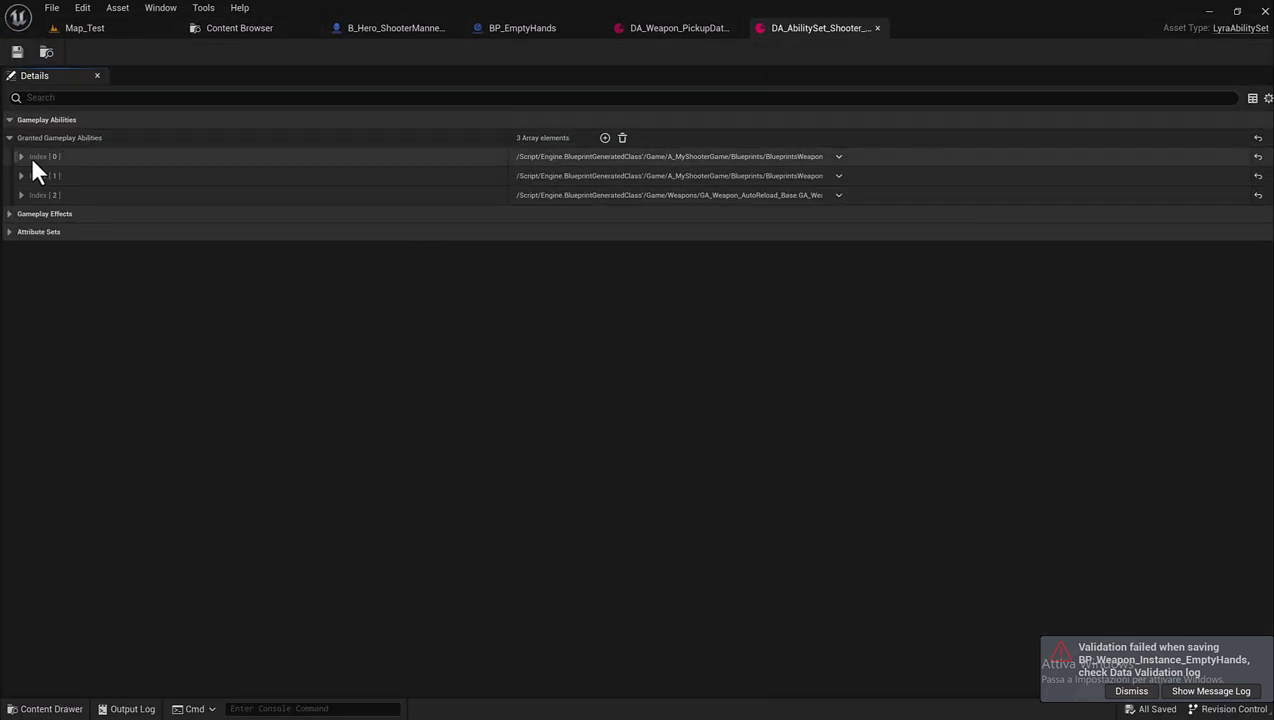
click(22, 157)
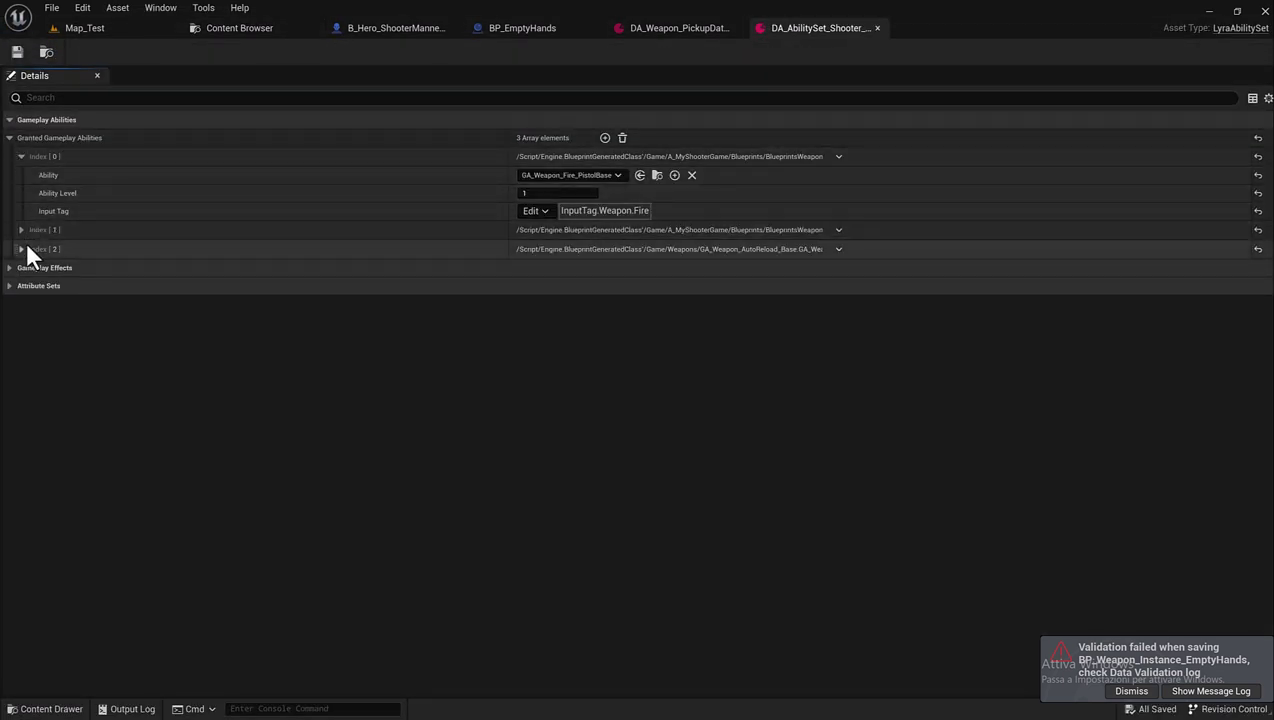
click(622, 138)
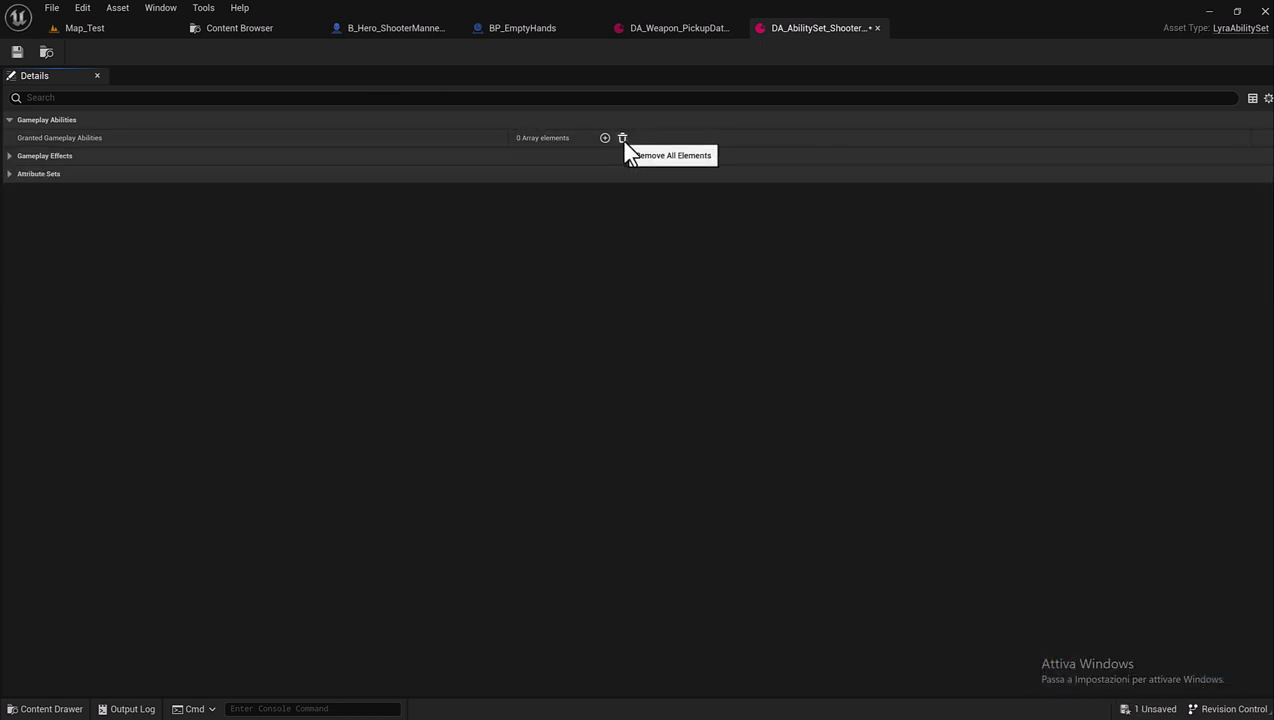
click(17, 51)
Force-delete the EmptyHands ability set, GA_Weapon_Fire, reload ability and GE_Weapon_Damage_EmptyHands assets.
click(869, 28)
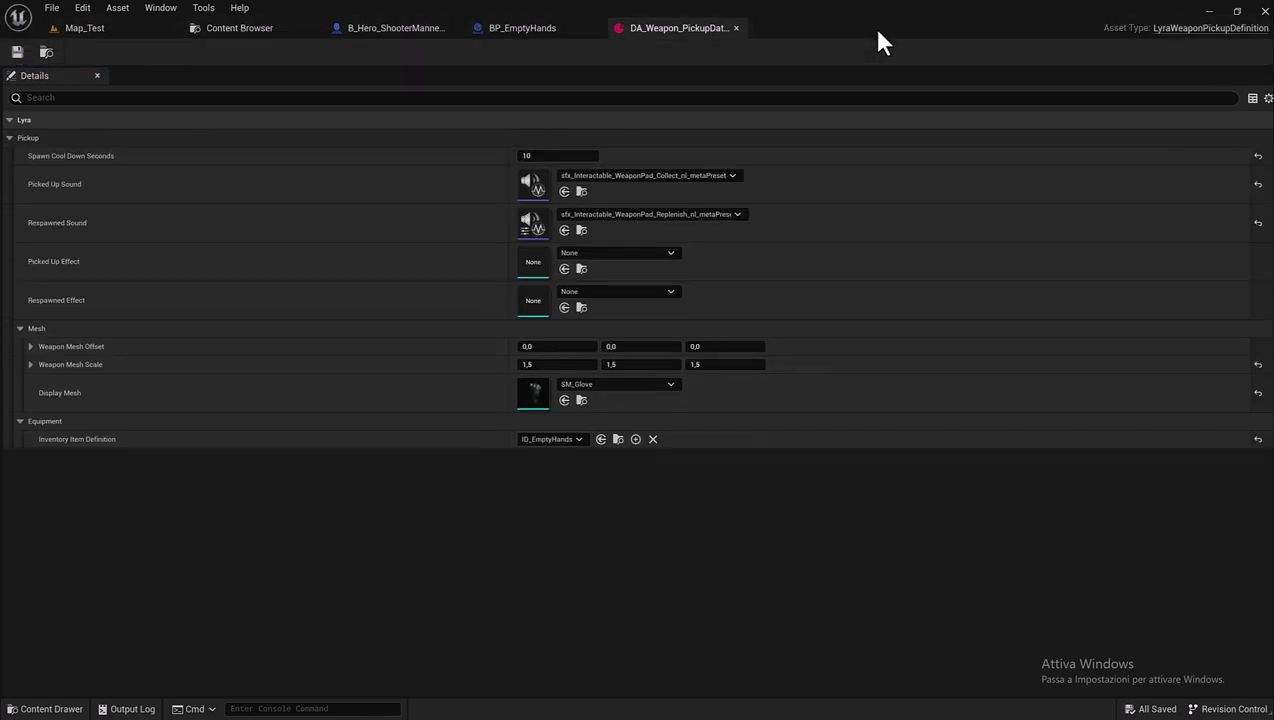
click(229, 28)
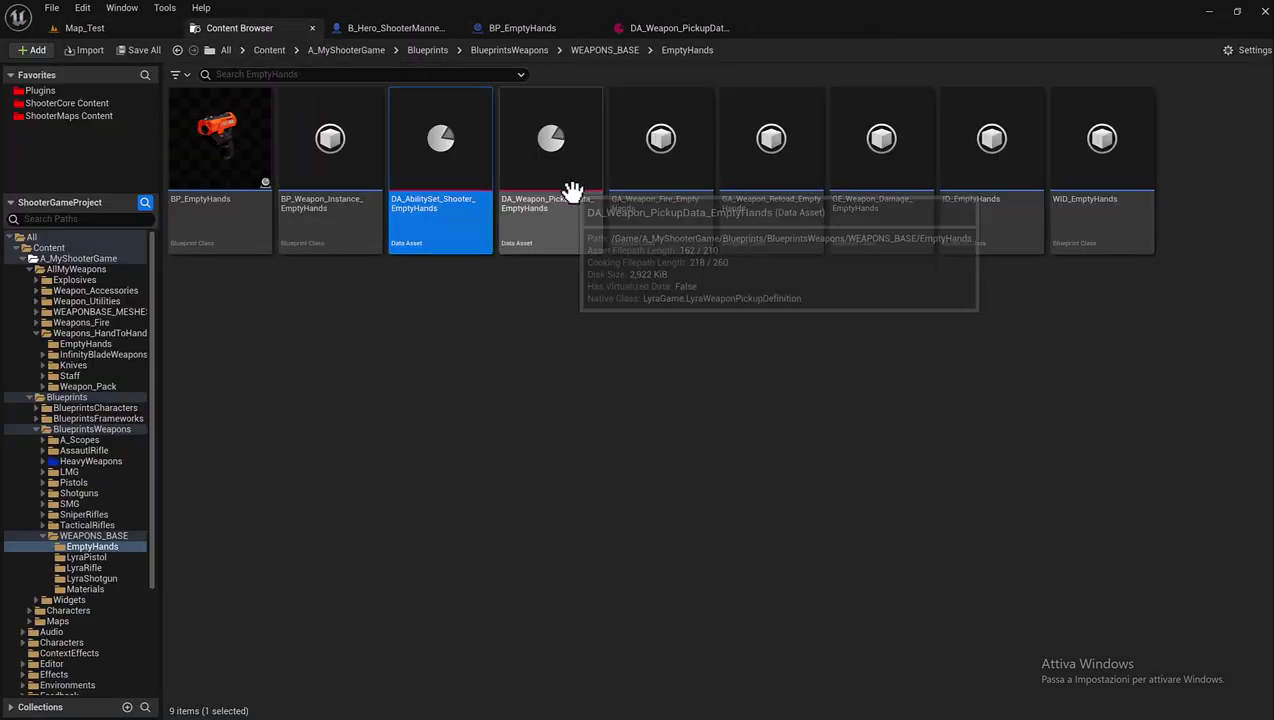
click(661, 230)
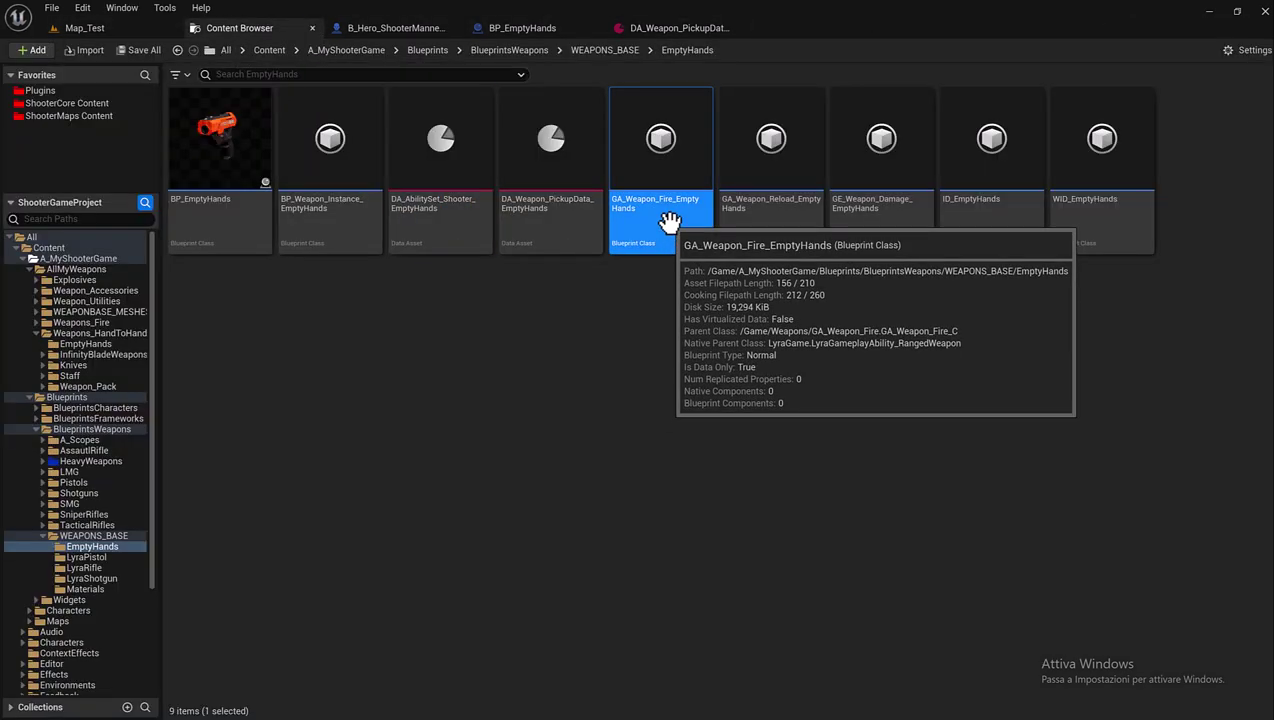
click(412, 237)
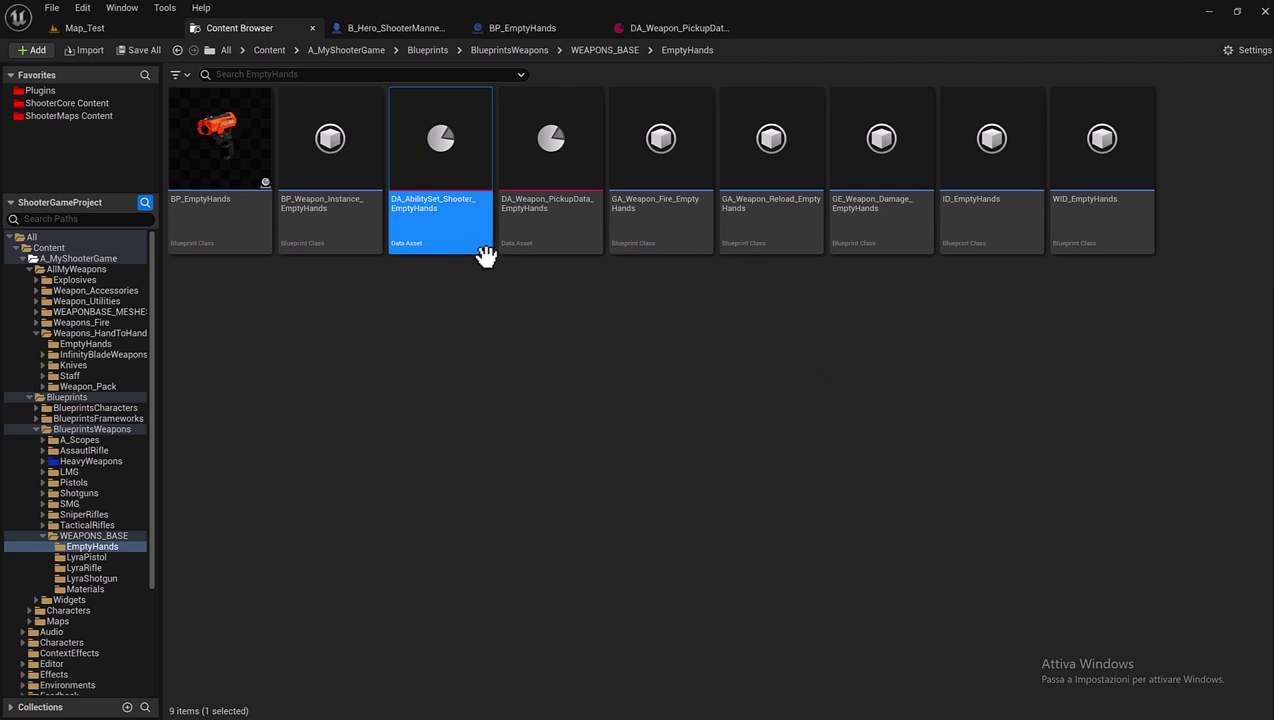
ctrl+click(663, 227)
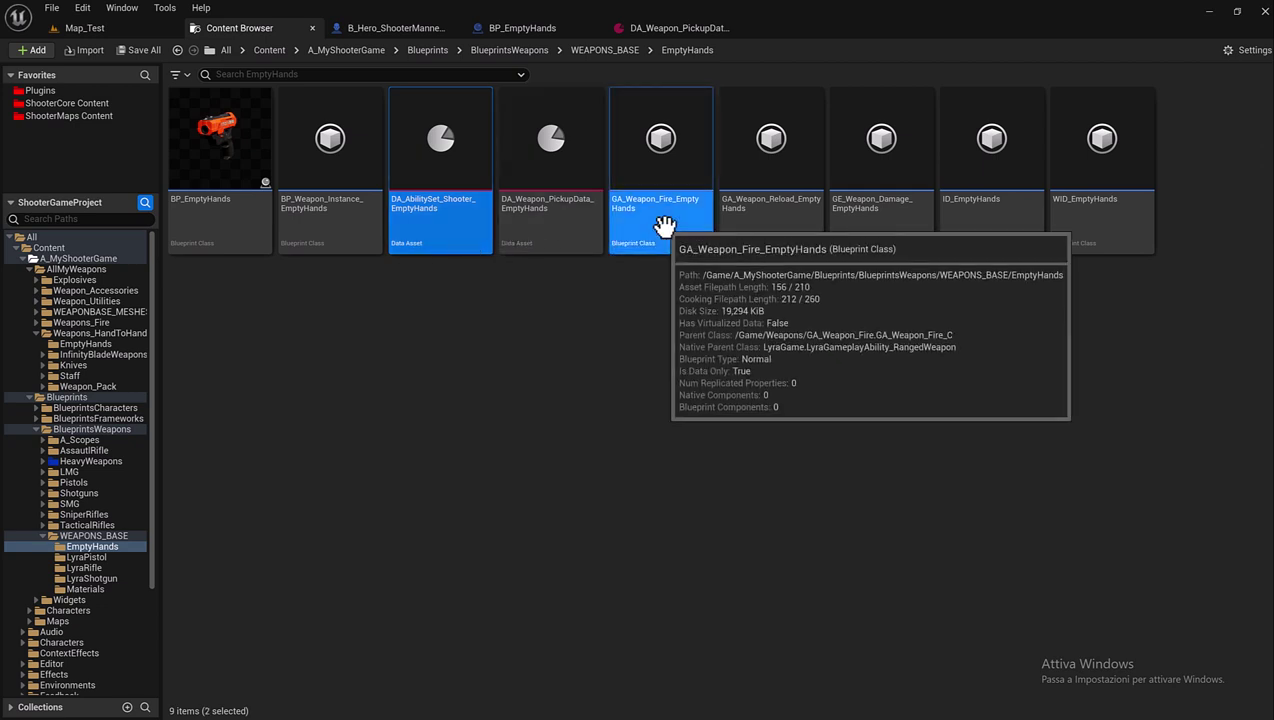
ctrl+click(775, 232)
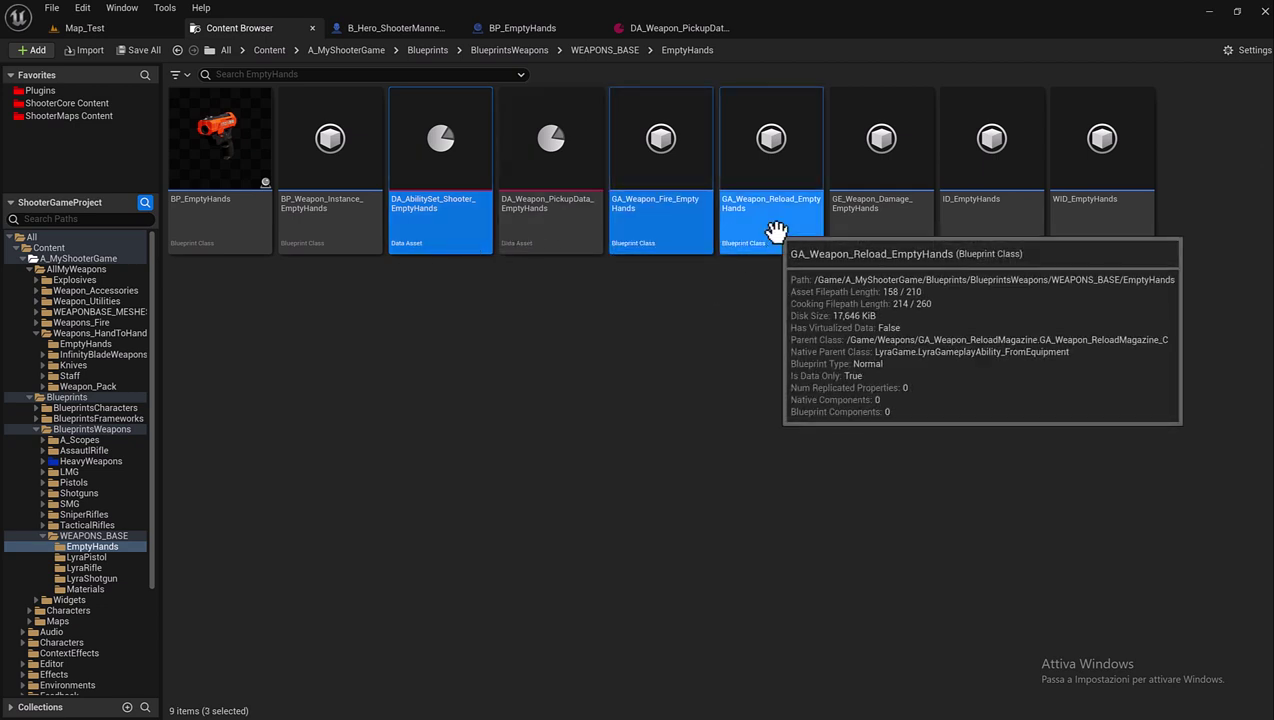
ctrl+click(860, 243)
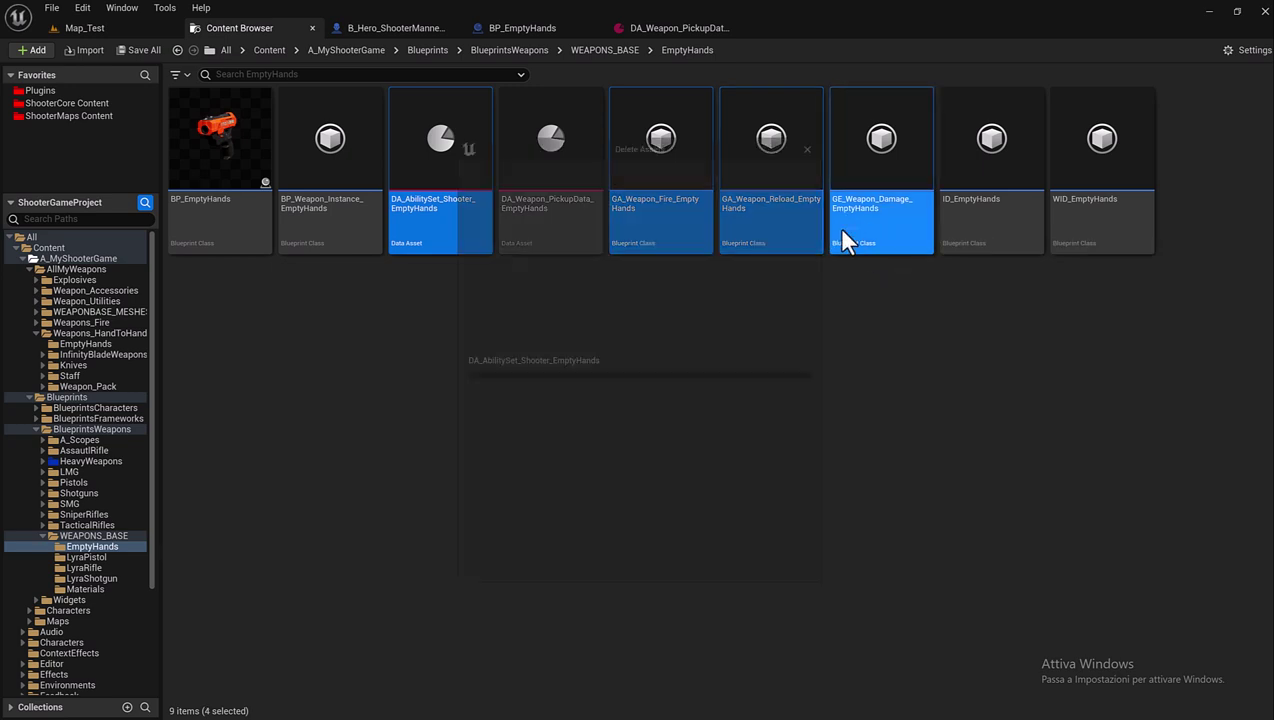
key(Delete)
click(686, 582)
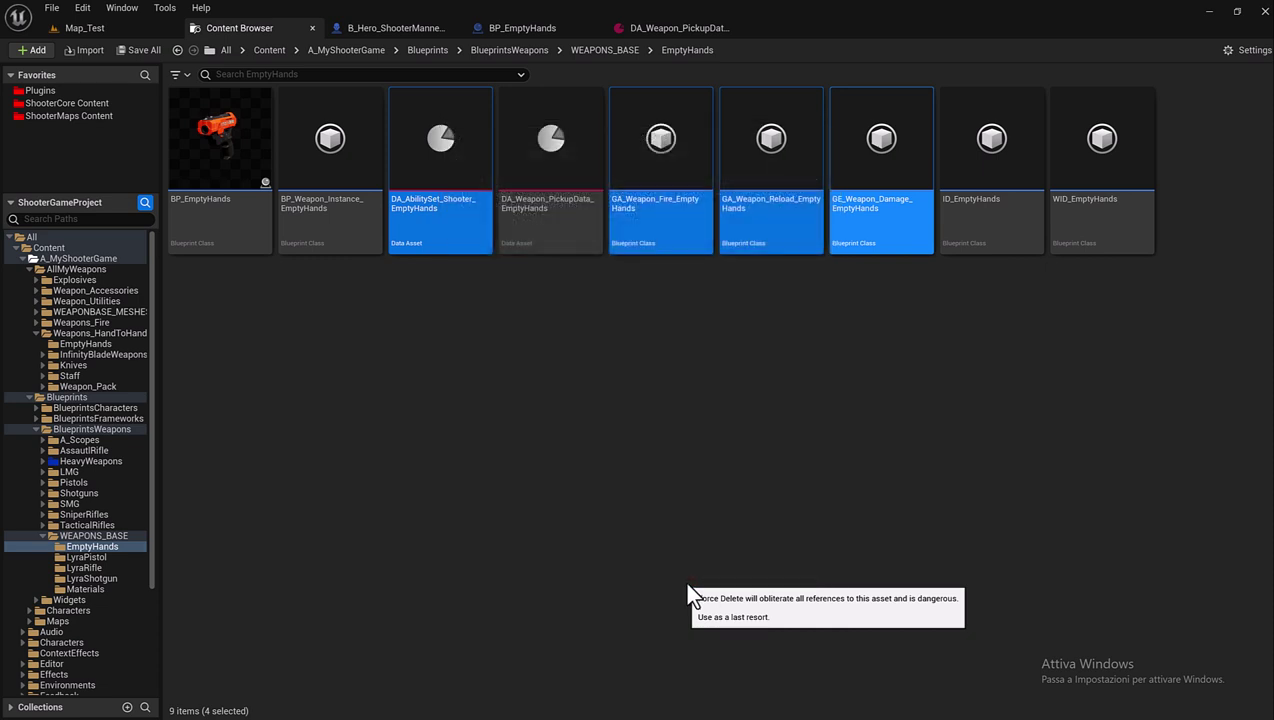
In AssaulRifle_6's Details, search EmptyHands and choose DA_Weapon_PickupData_EmptyHands as Weapon Definition.
scroll(1093, 315, down, 3)
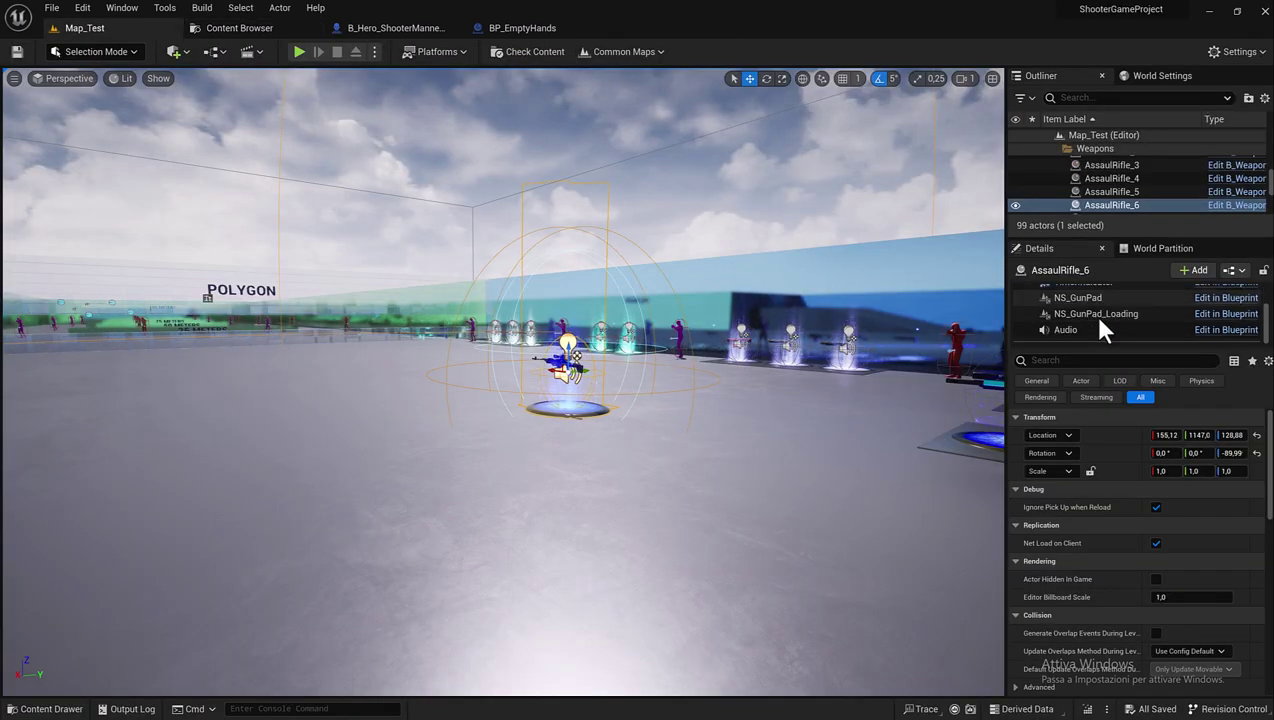
scroll(1132, 508, down, 5)
scroll(1132, 502, down, 5)
scroll(1132, 502, down, 2)
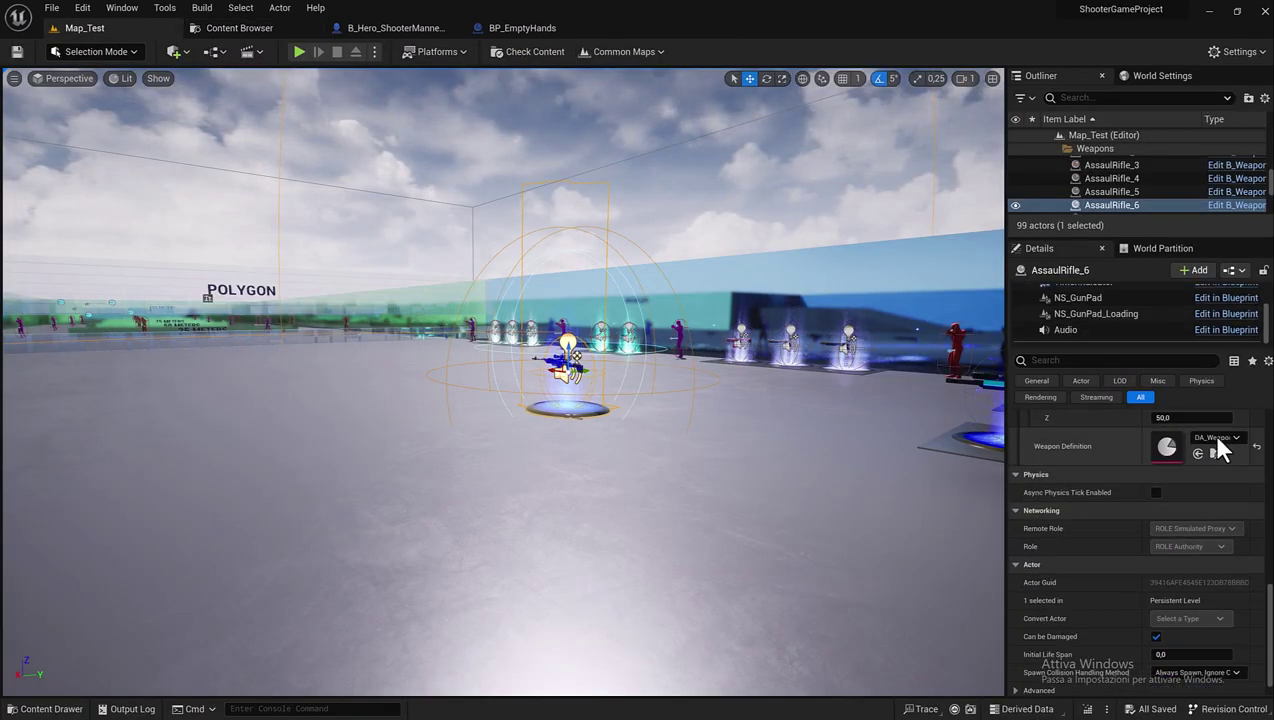
click(1217, 437)
text(EmptyHands)
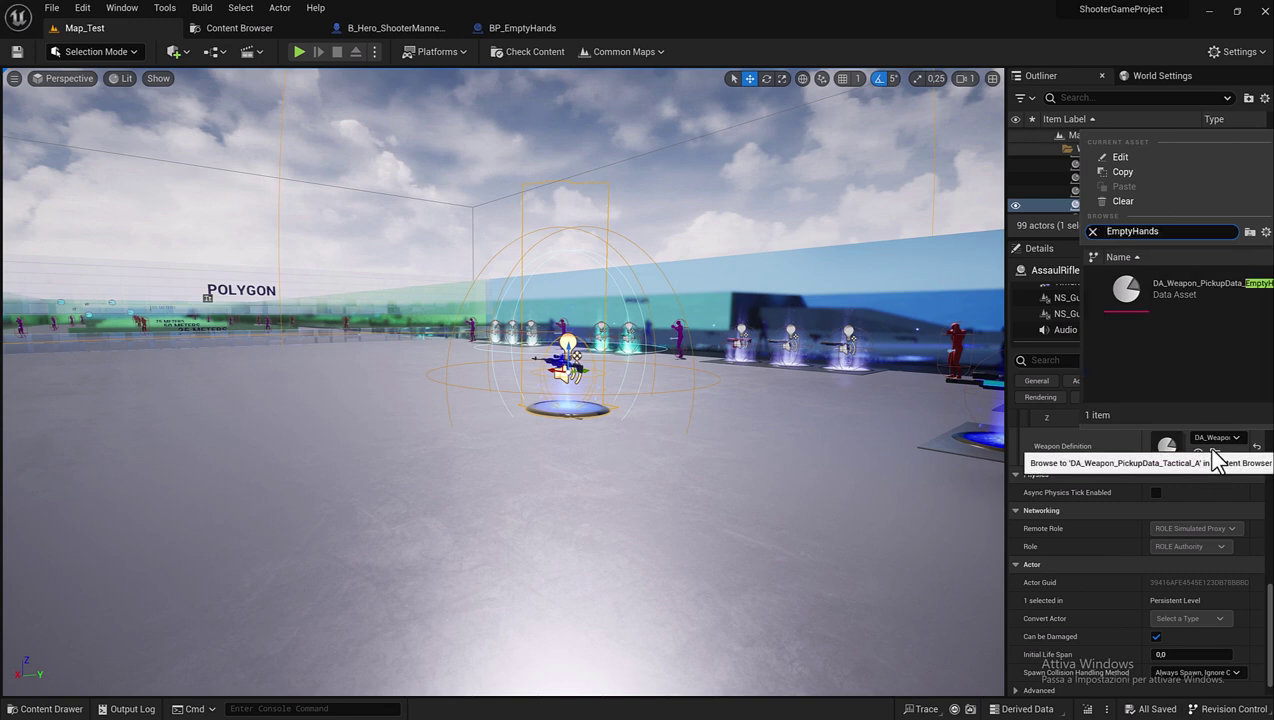
click(1190, 300)
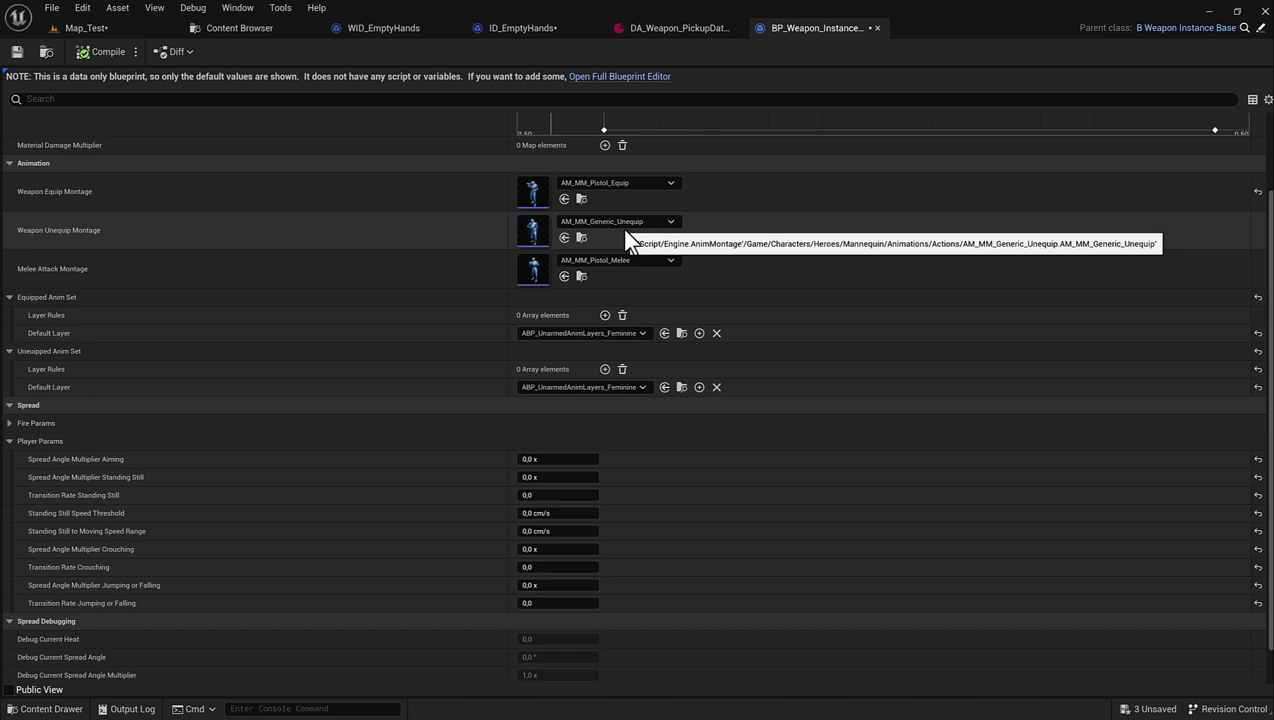
Return to the EmptyHands folder and open WID_EmptyHands in its blueprint editor.
click(246, 29)
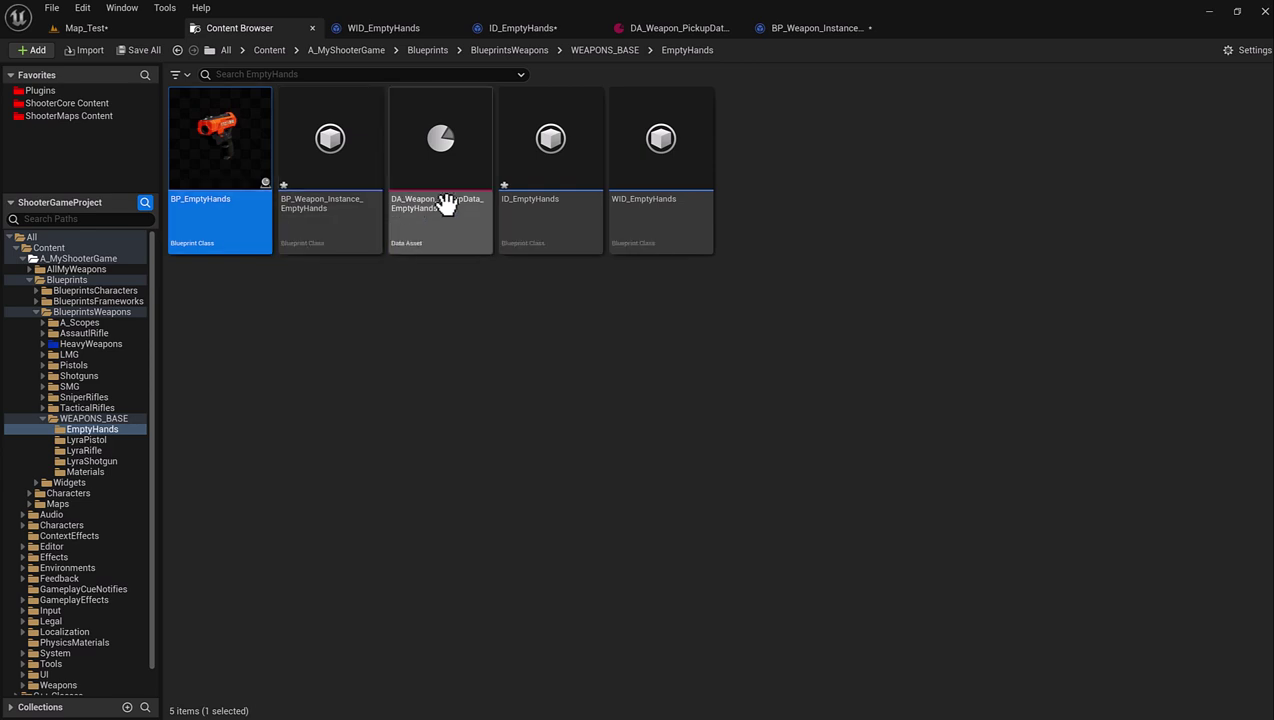
mouse_move(508, 215)
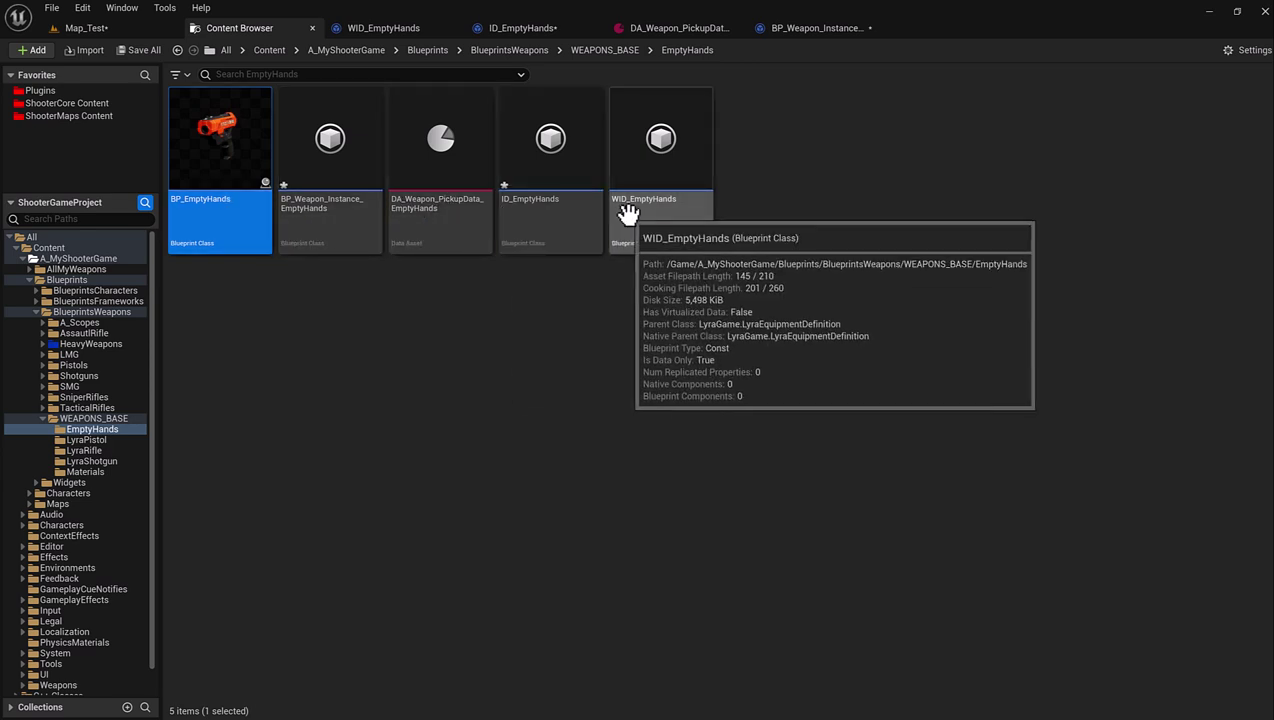
mouse_move(650, 218)
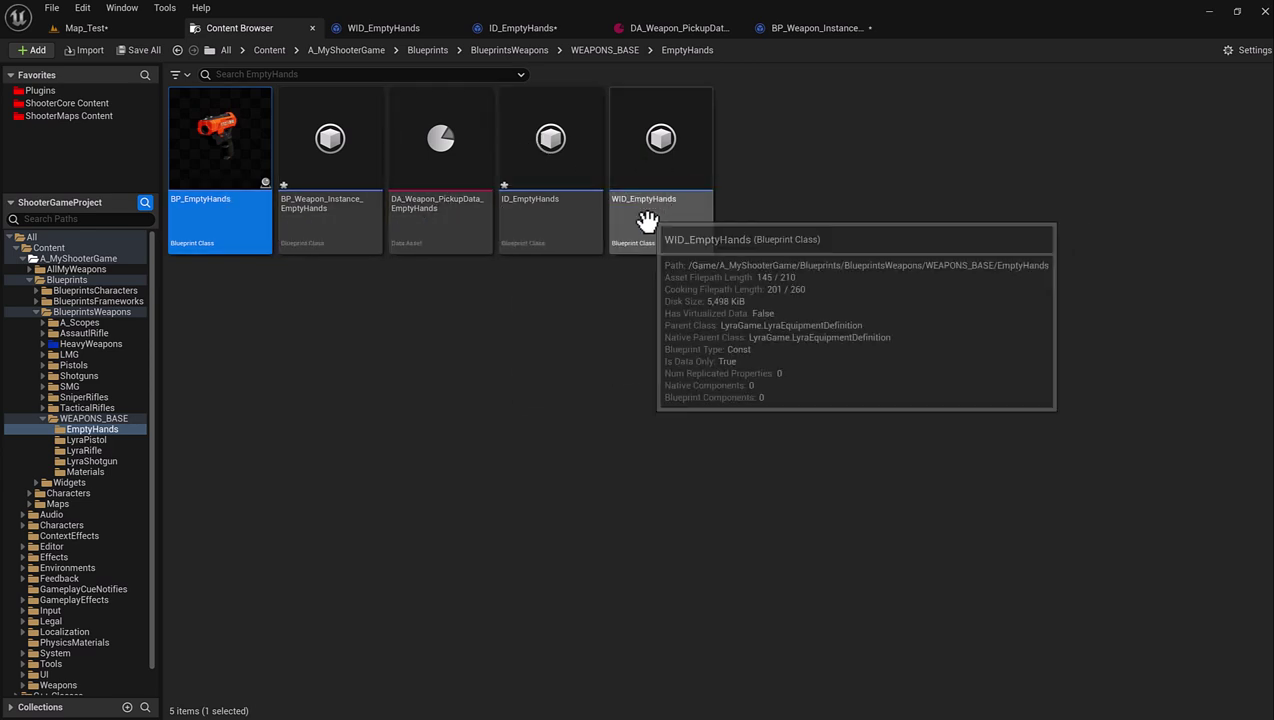
double_click(660, 216)
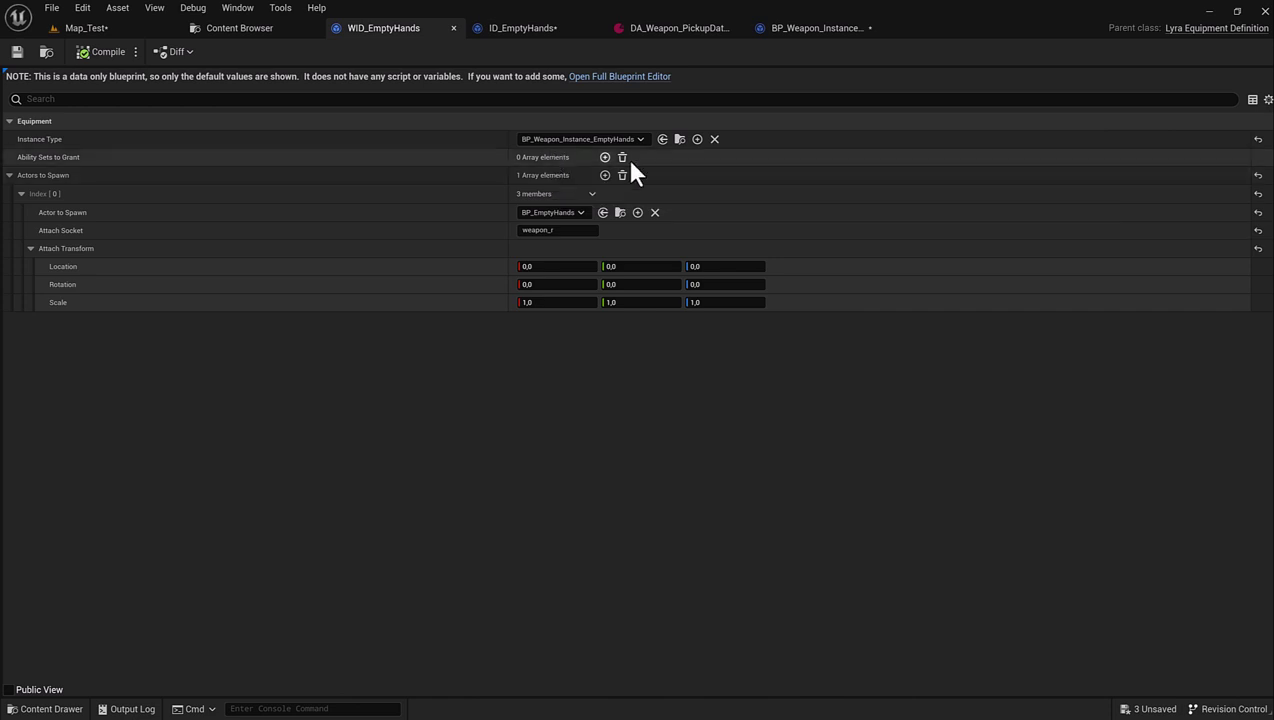
Inspect ID_EmptyHands's fragments, expanding the Lyra fragment and the quick bar icon's Appearance > Brush settings.
click(692, 28)
click(536, 34)
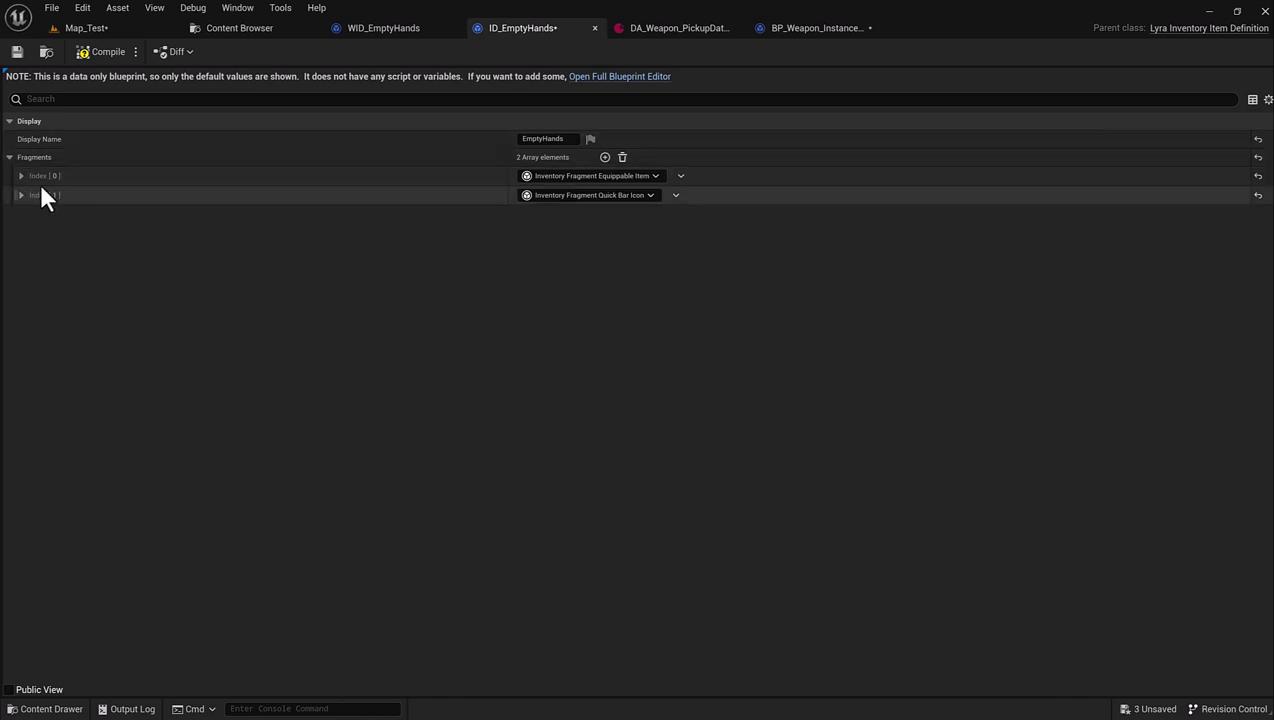
click(21, 176)
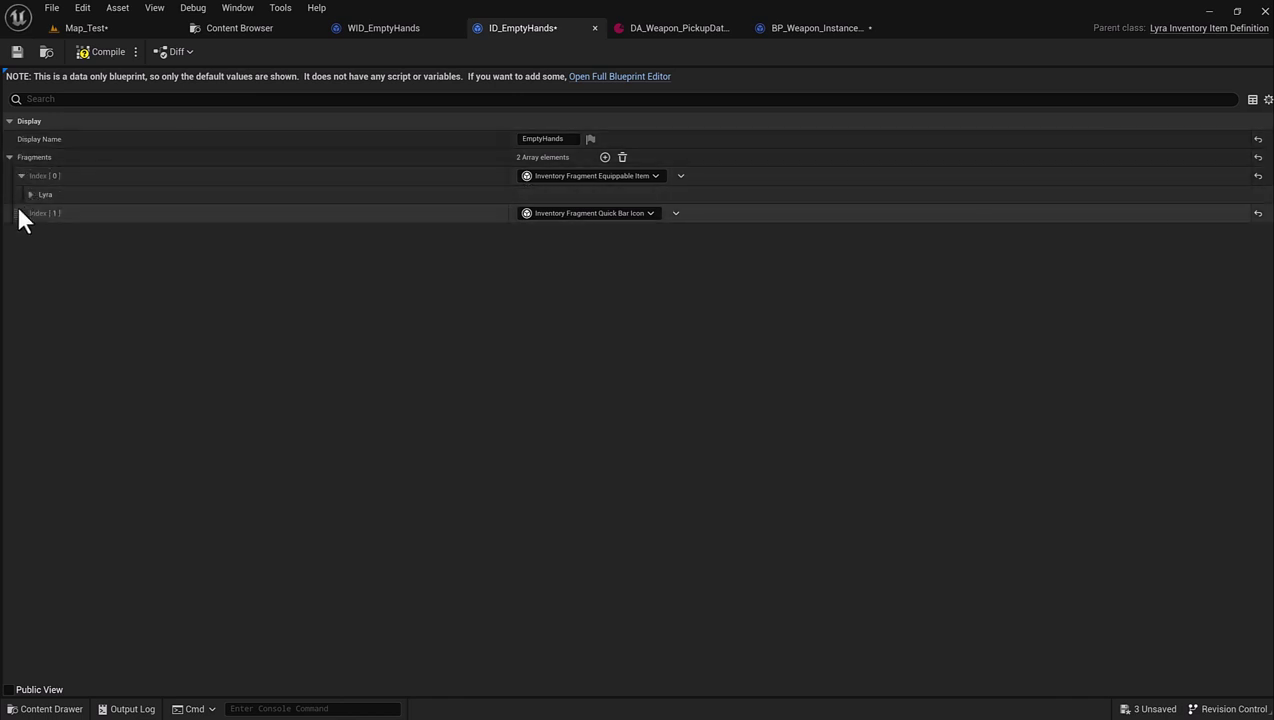
click(20, 212)
click(29, 231)
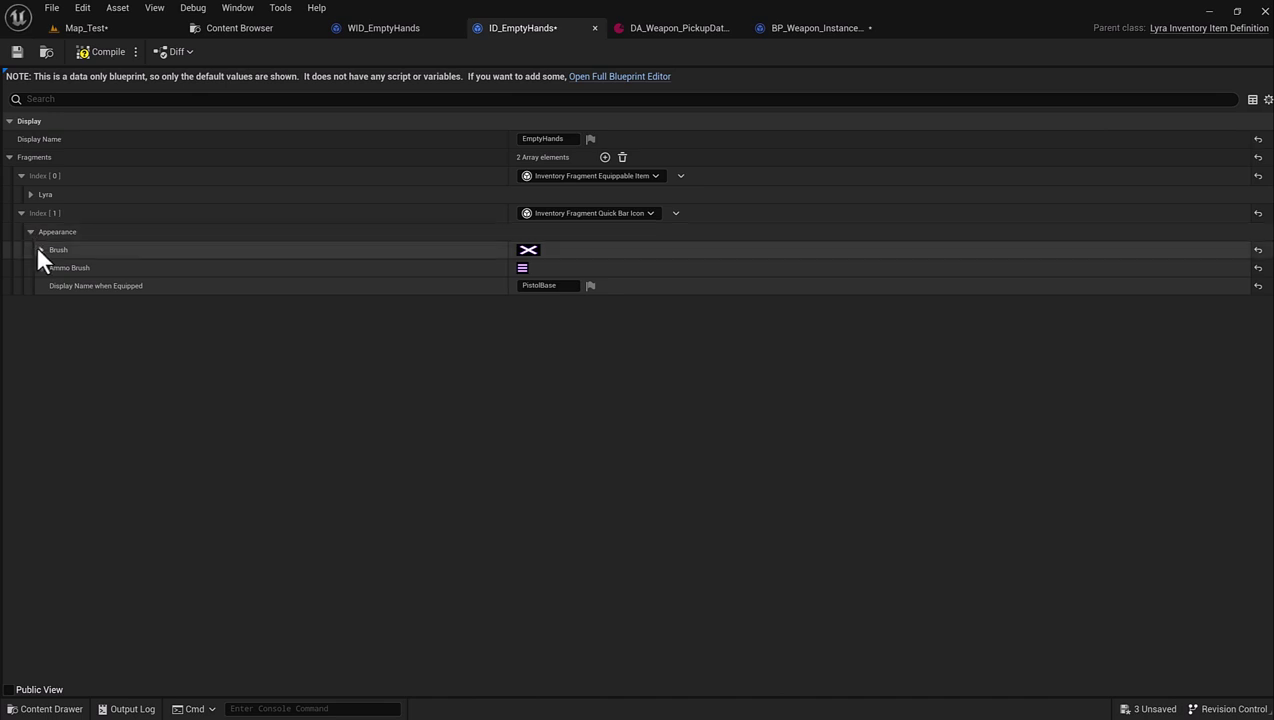
click(39, 249)
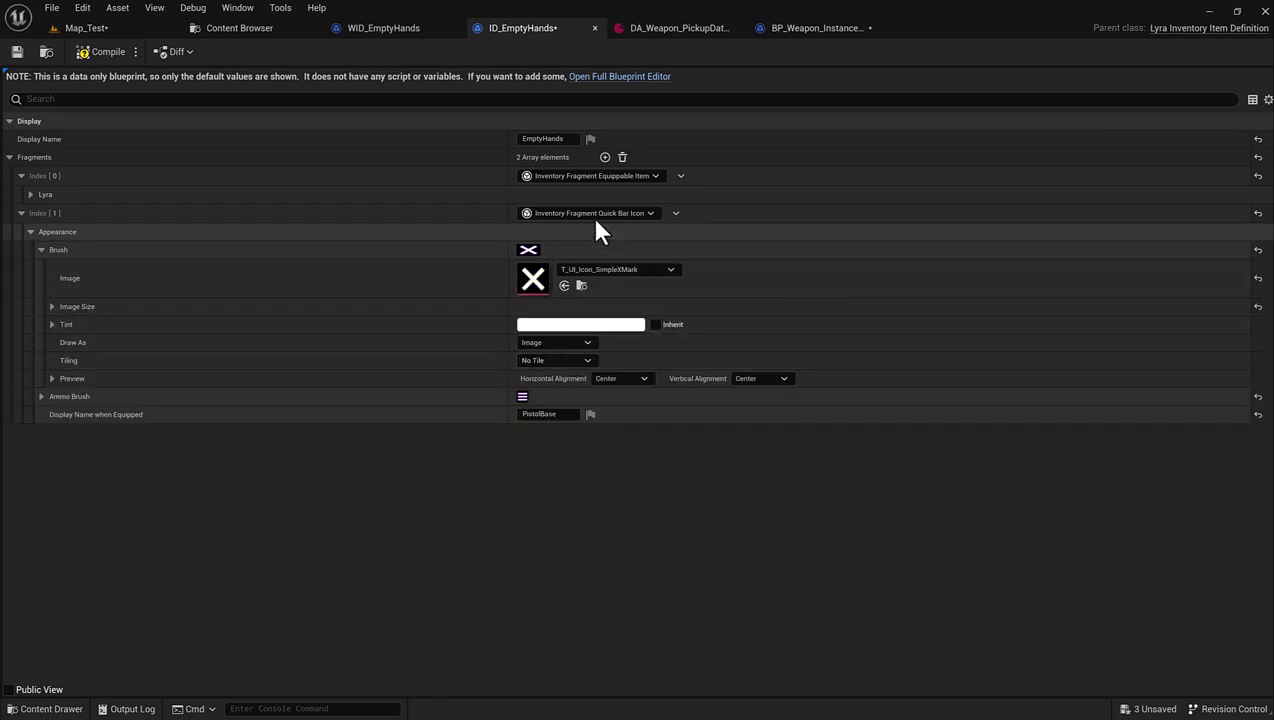
Confirm the item's equipment definition is WID_EmptyHands, then return to the EmptyHands asset folder.
click(31, 194)
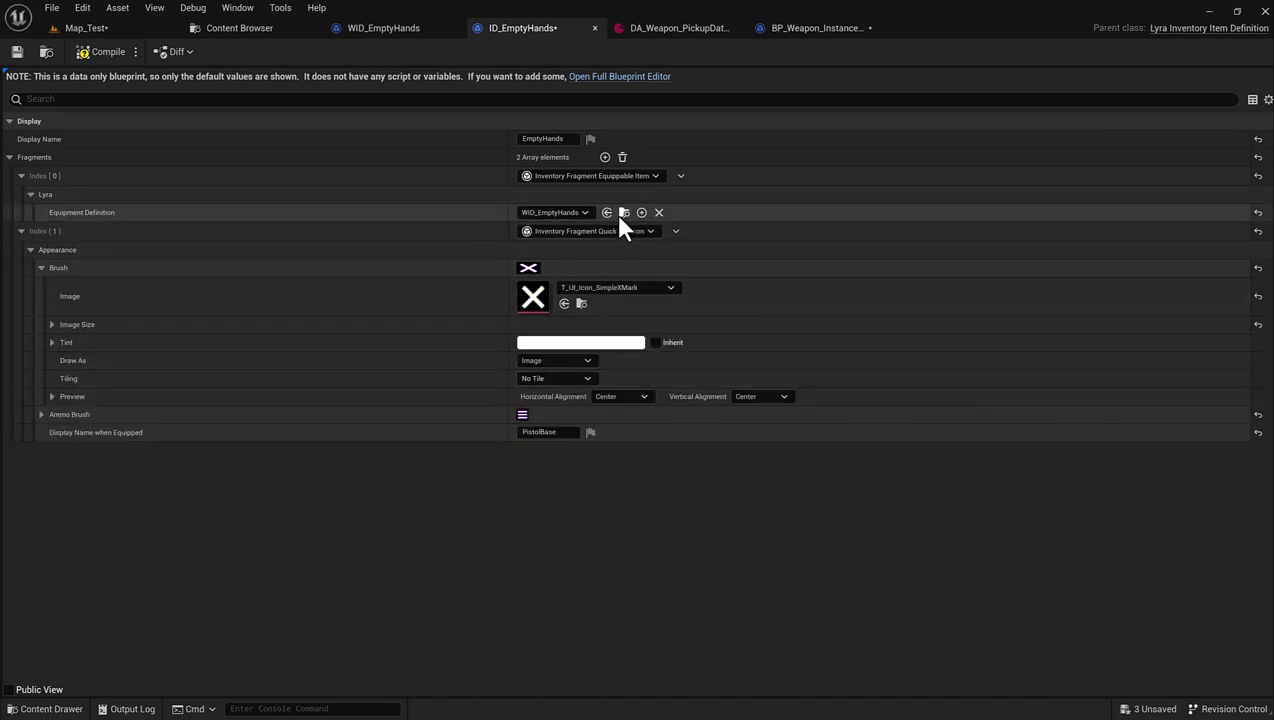
click(367, 30)
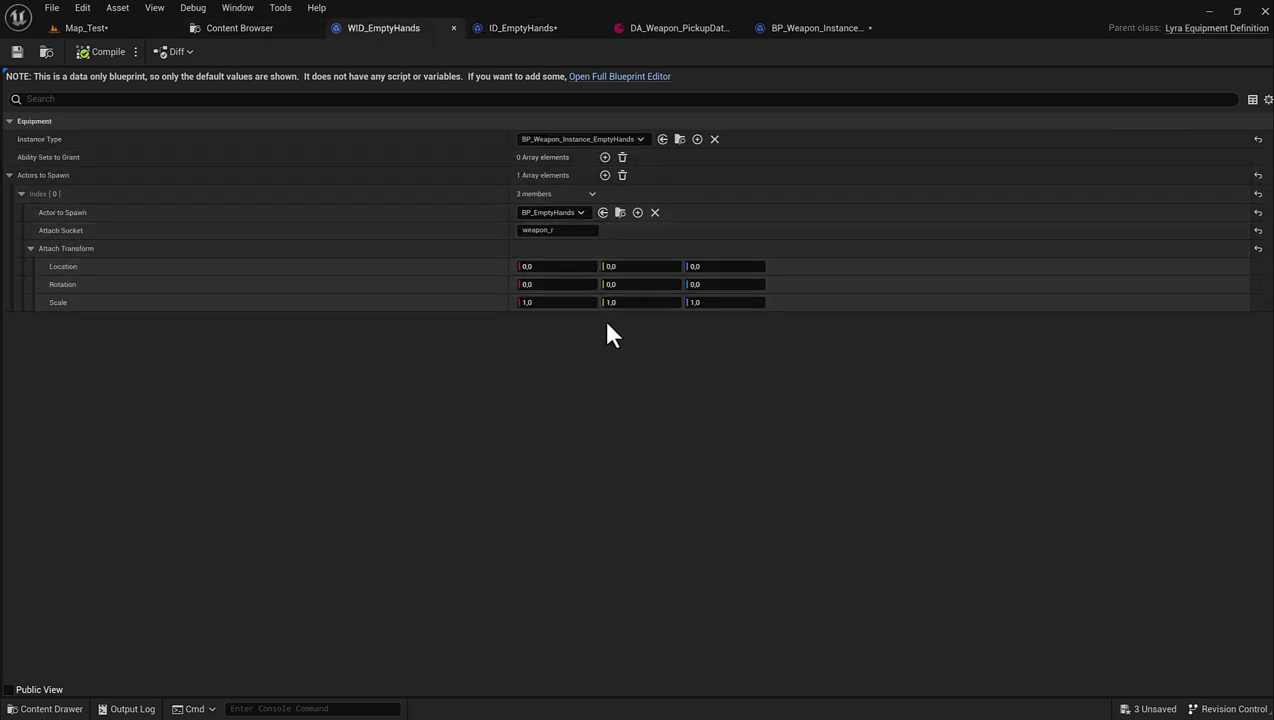
click(266, 28)
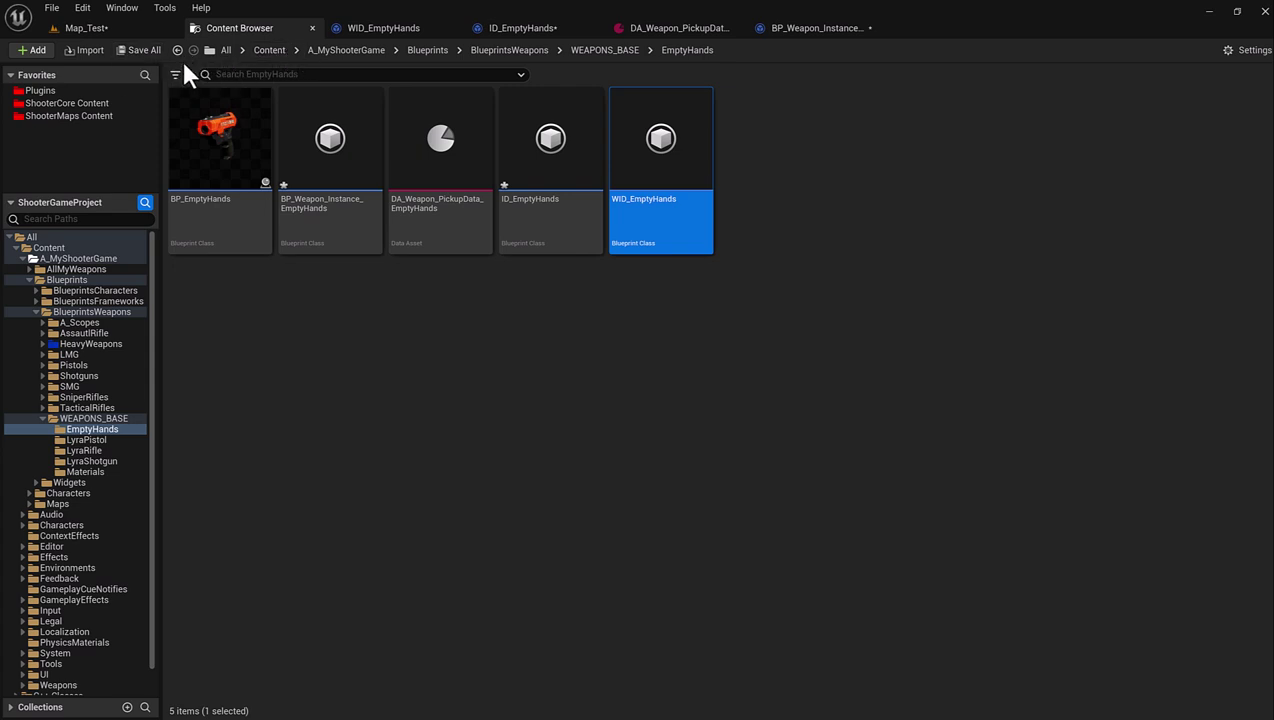
Search all content for 'hero' and open the B_Hero_ShooterMannequin blueprint.
click(225, 51)
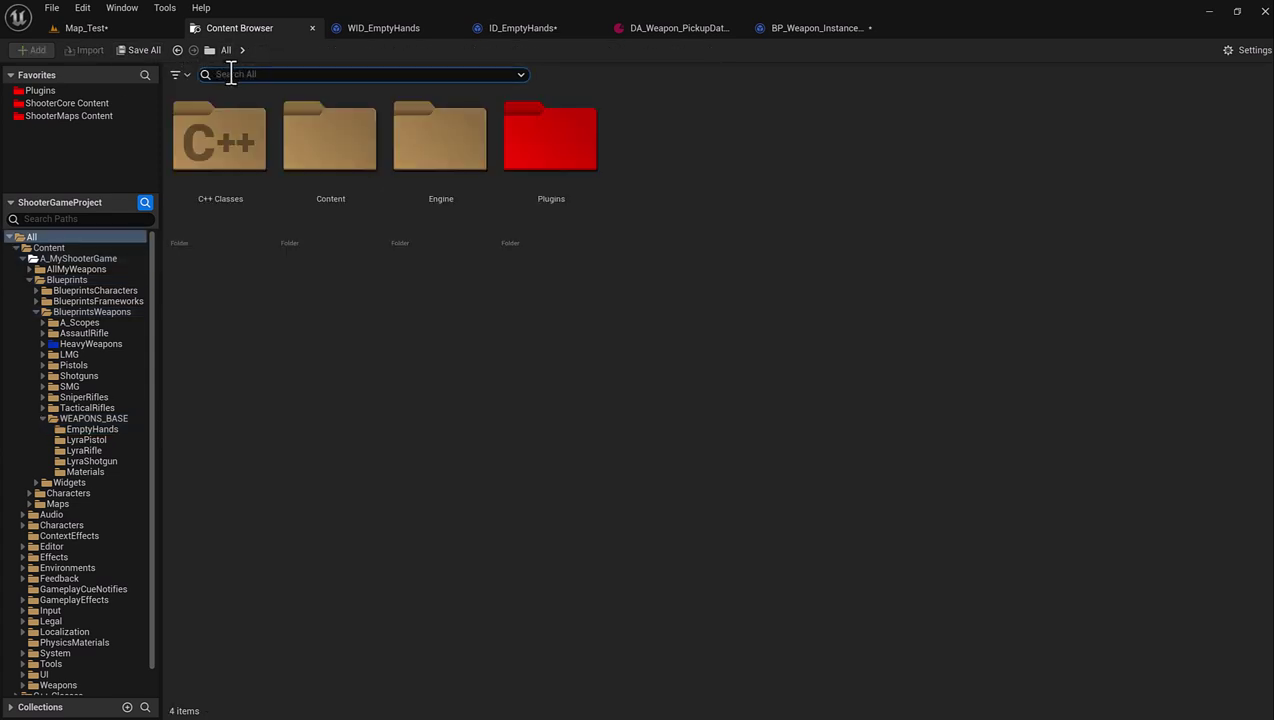
text(hero_)
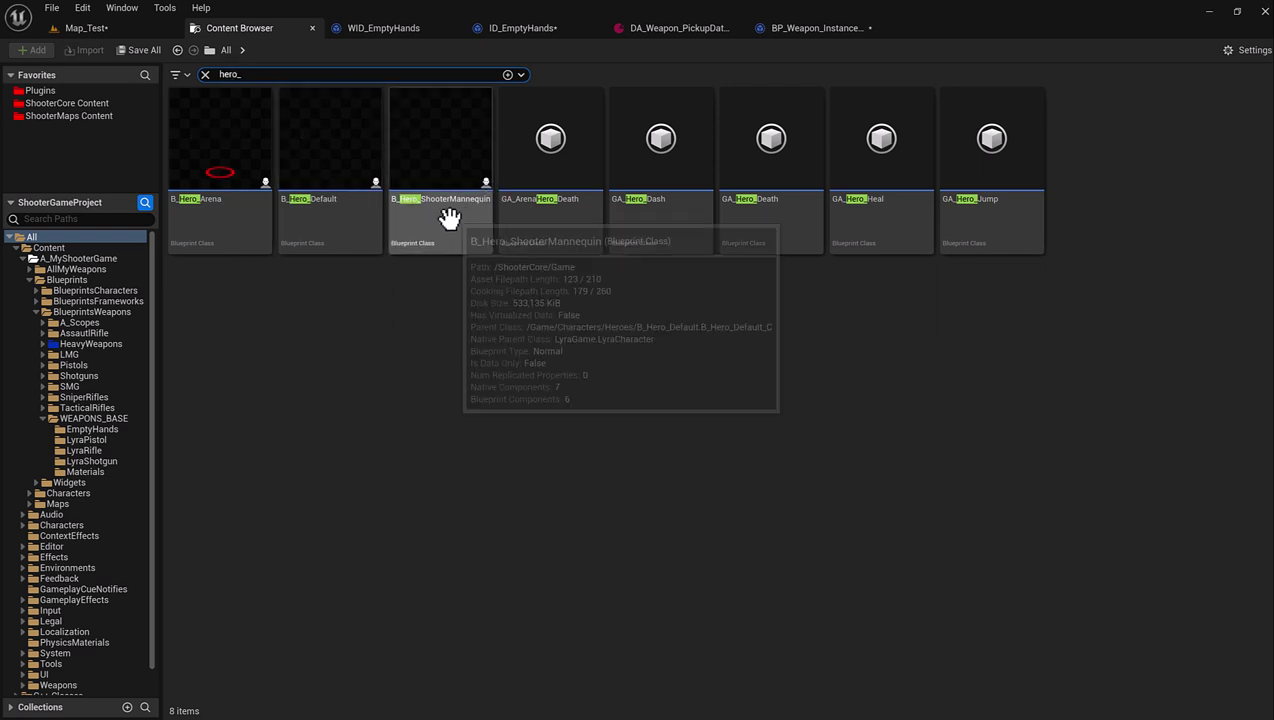
click(448, 216)
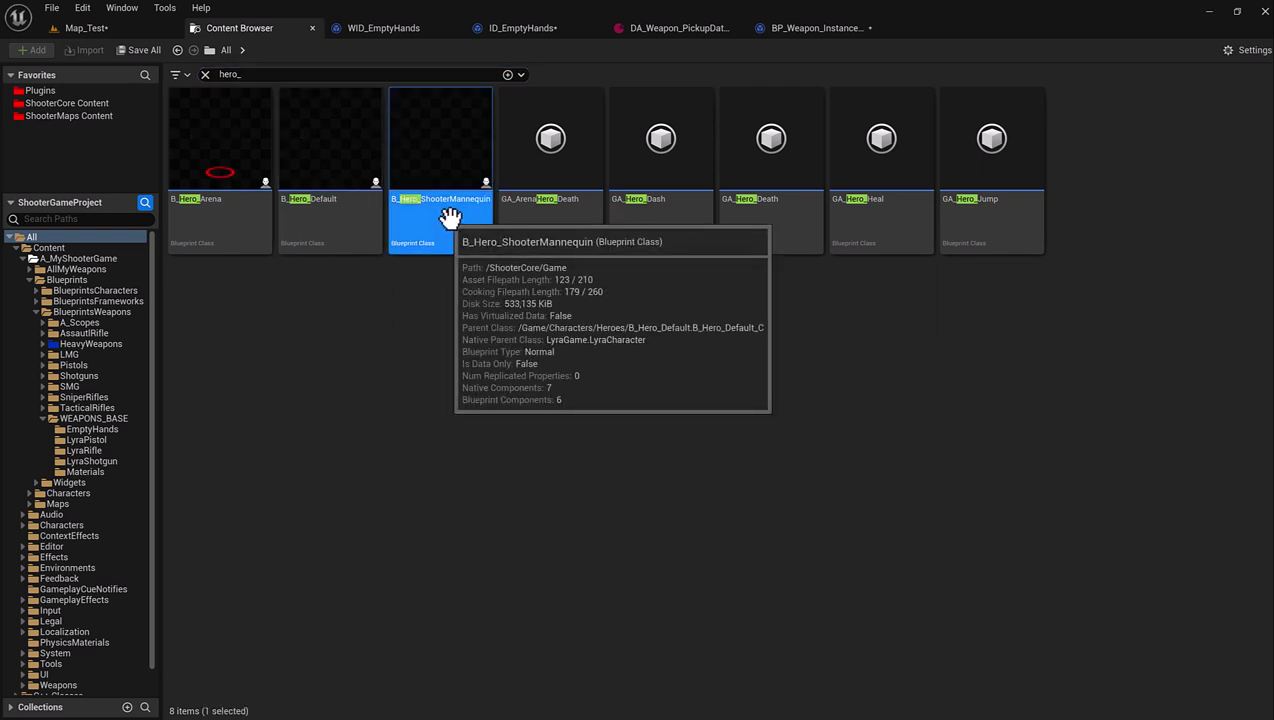
double_click(450, 217)
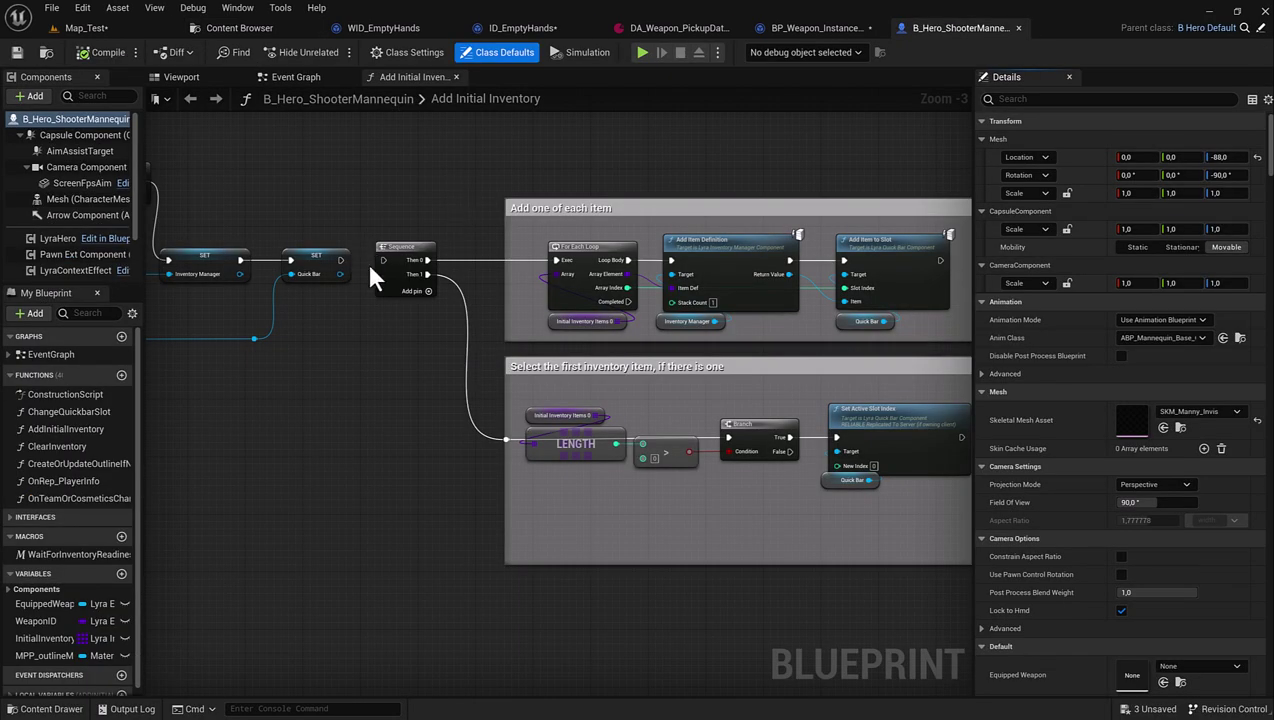
Pan and zoom around the Add Initial Inventory graph to inspect Quick Bar SET and the Sequence node.
right_drag(370, 265, 295, 224)
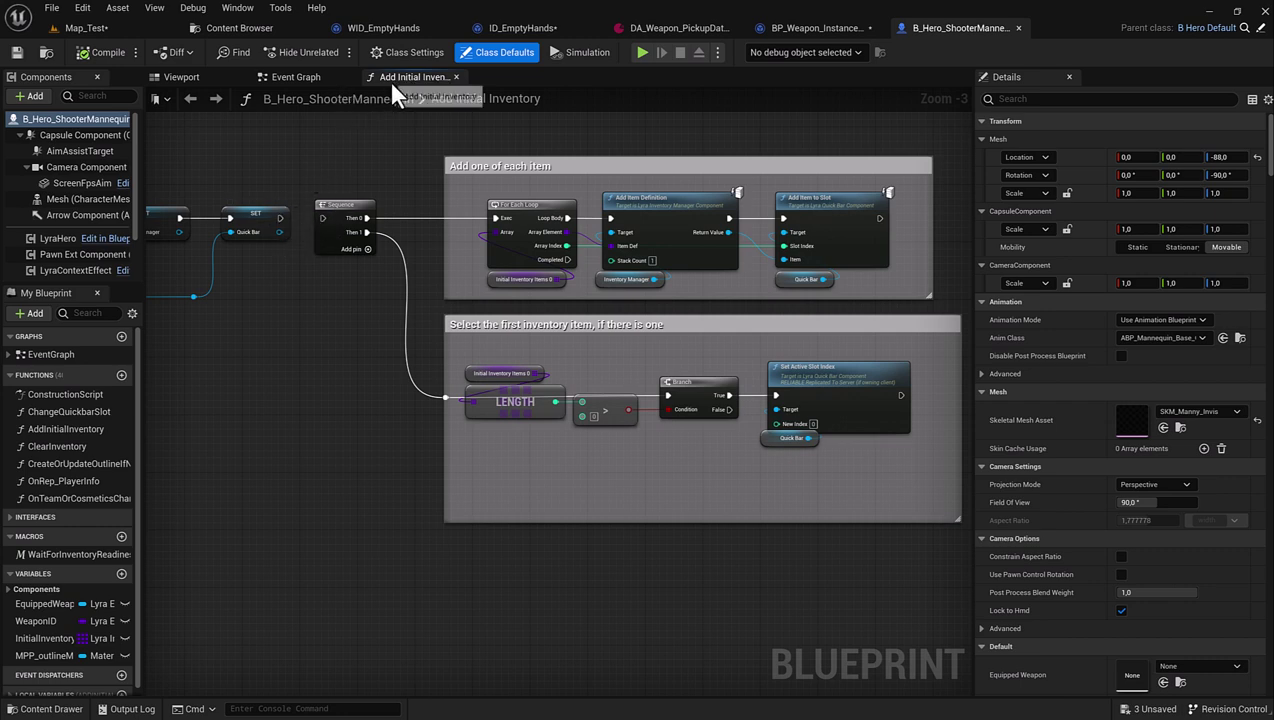
scroll(428, 138, down, 1)
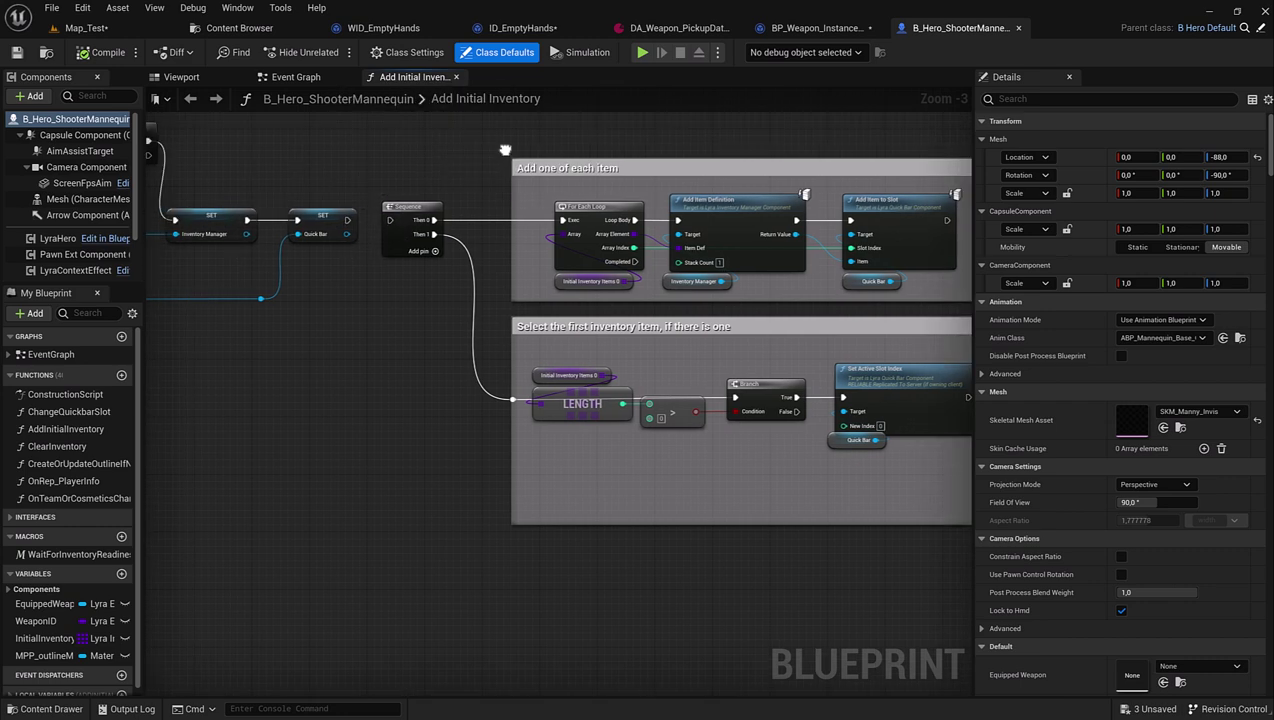
scroll(535, 191, down, 1)
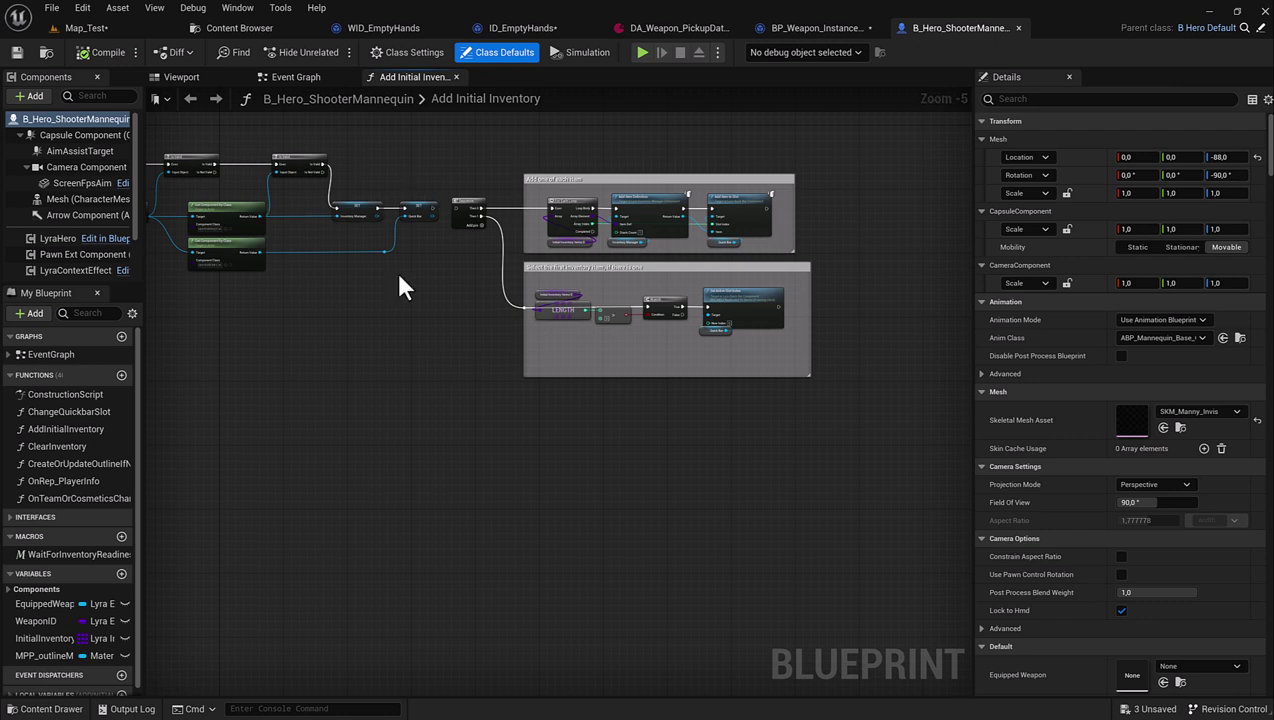
right_drag(490, 152, 494, 216)
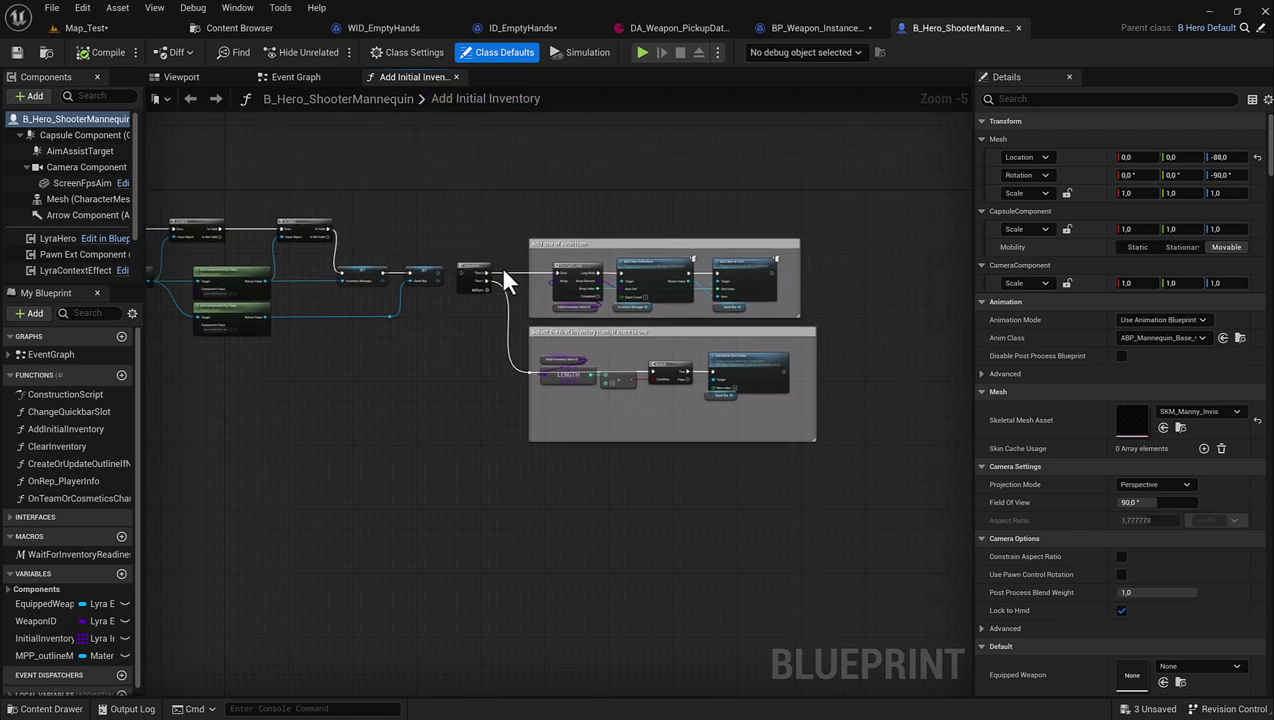
scroll(500, 266, up, 2)
scroll(300, 240, down, 1)
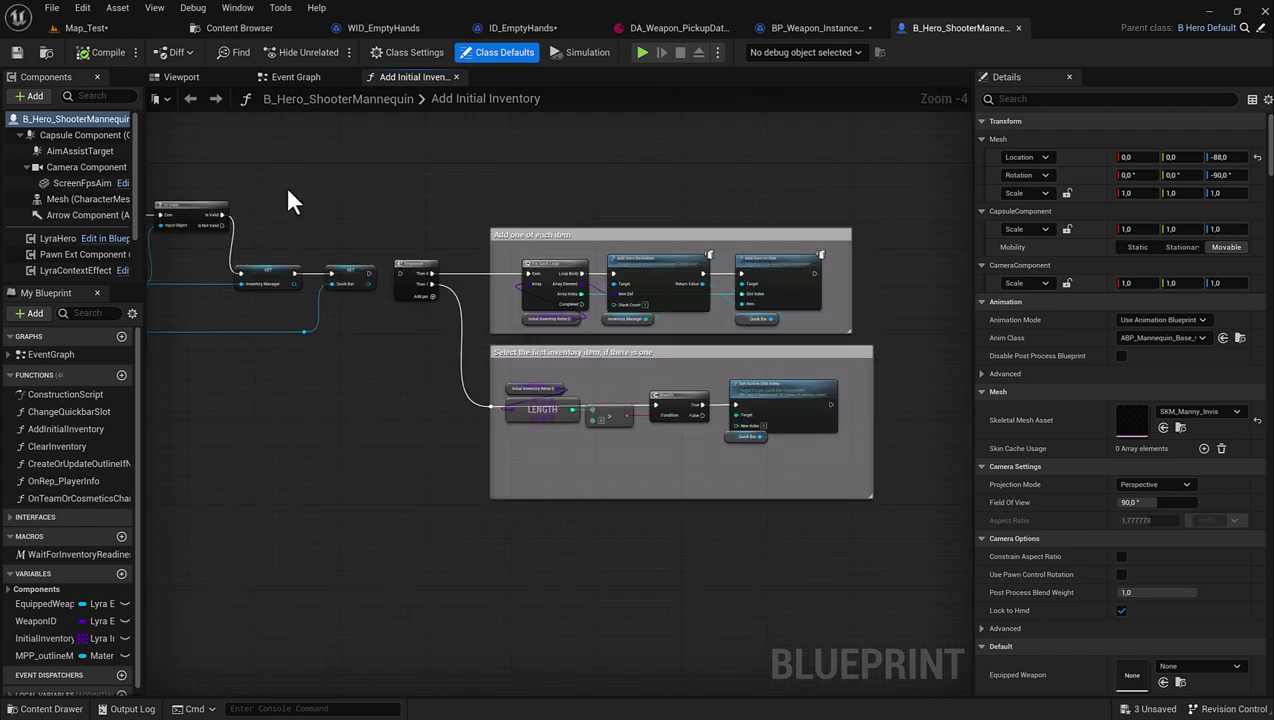
right_drag(488, 212, 358, 199)
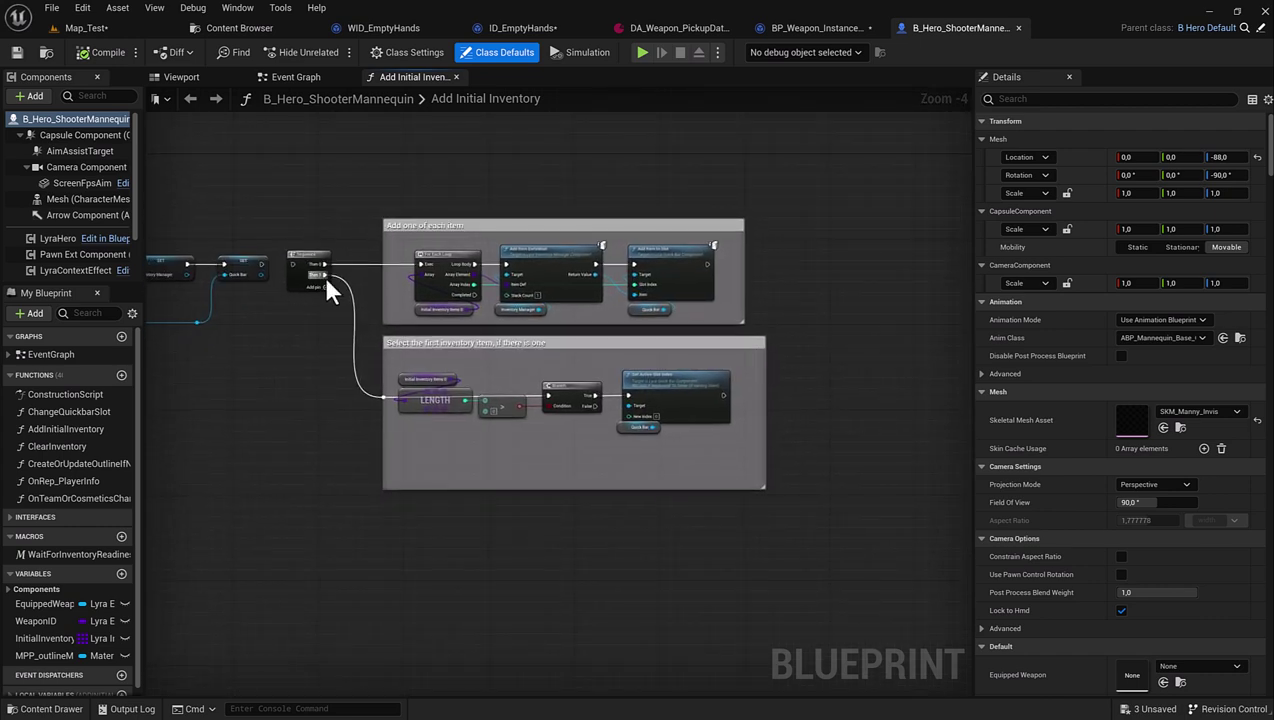
scroll(323, 276, up, 1)
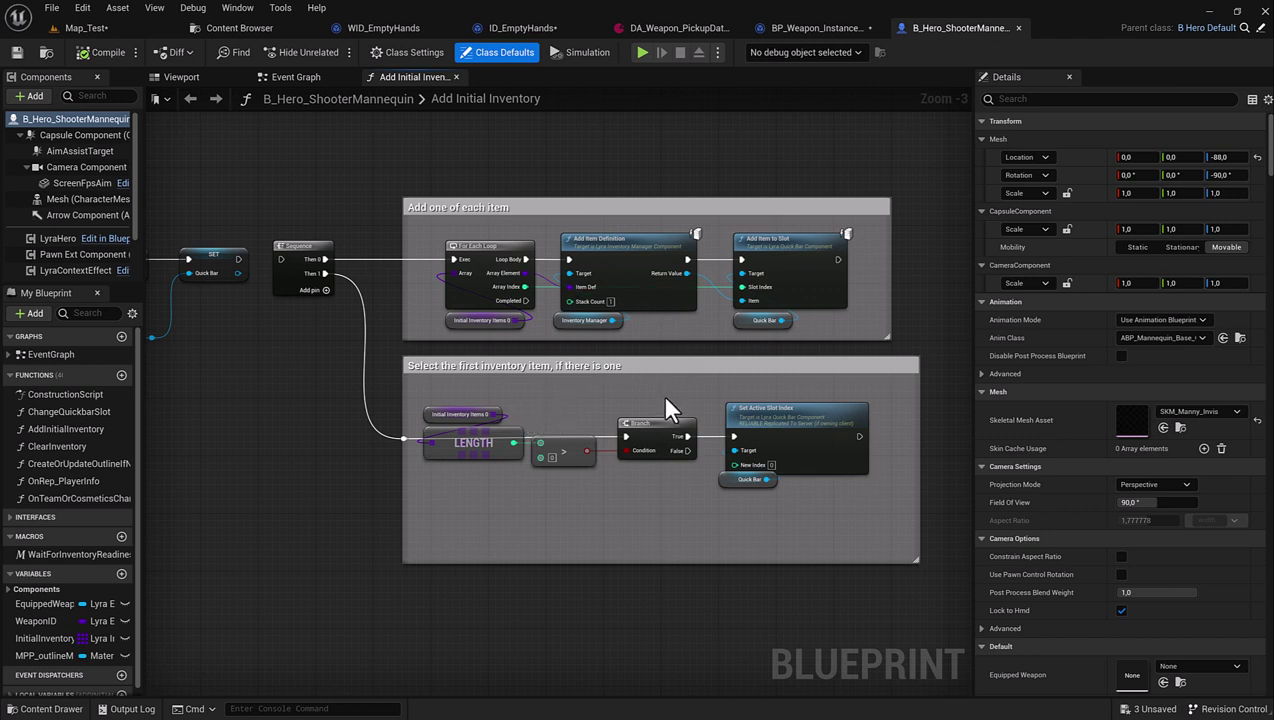
right_drag(405, 461, 434, 357)
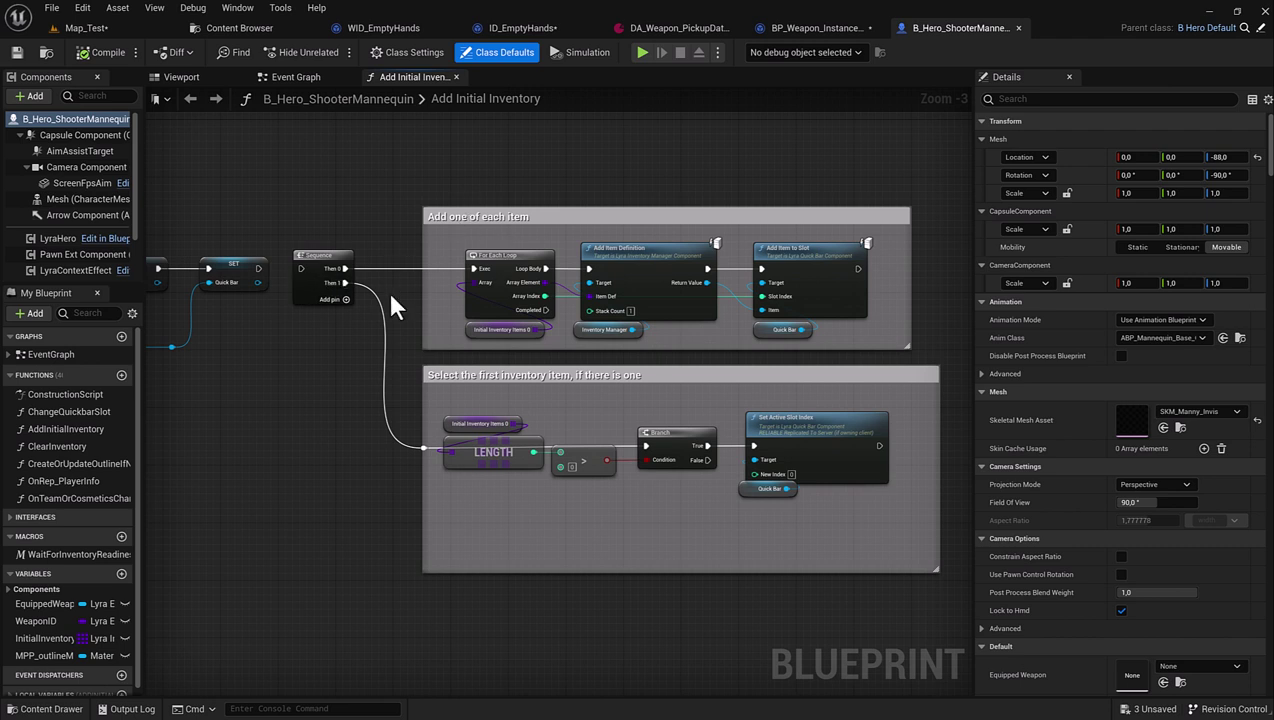
mouse_move(518, 438)
mouse_move(497, 339)
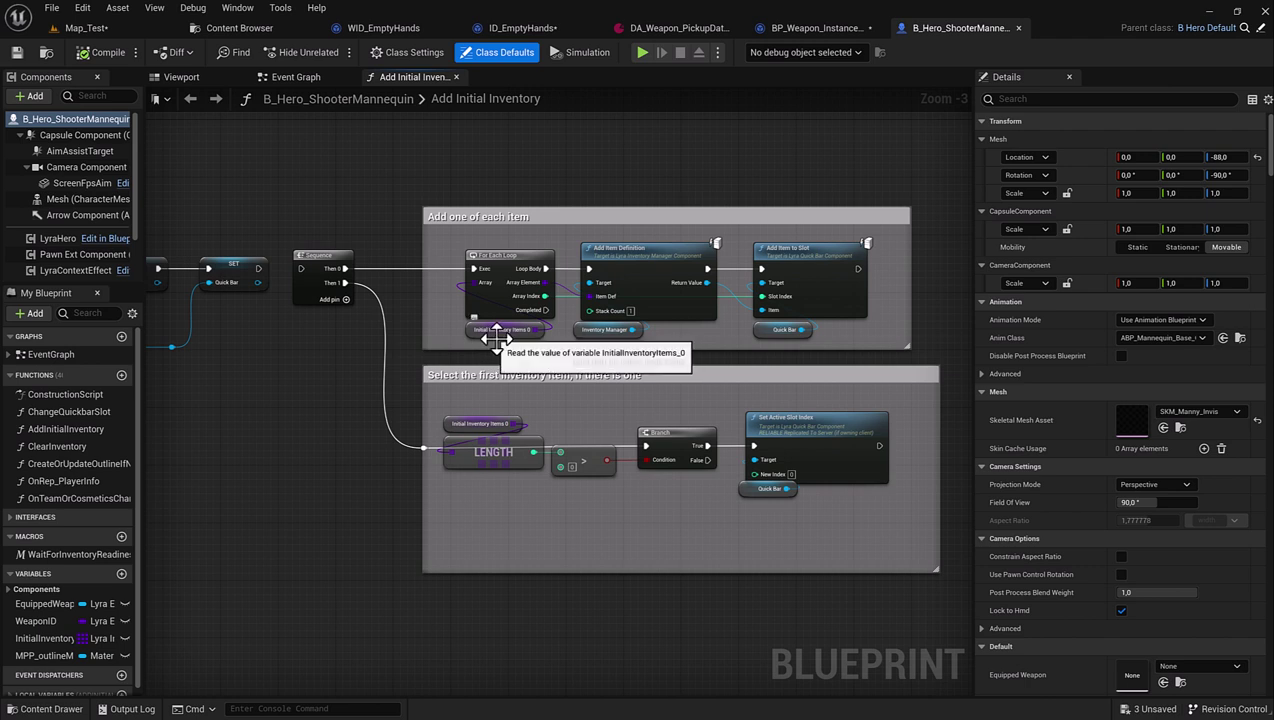
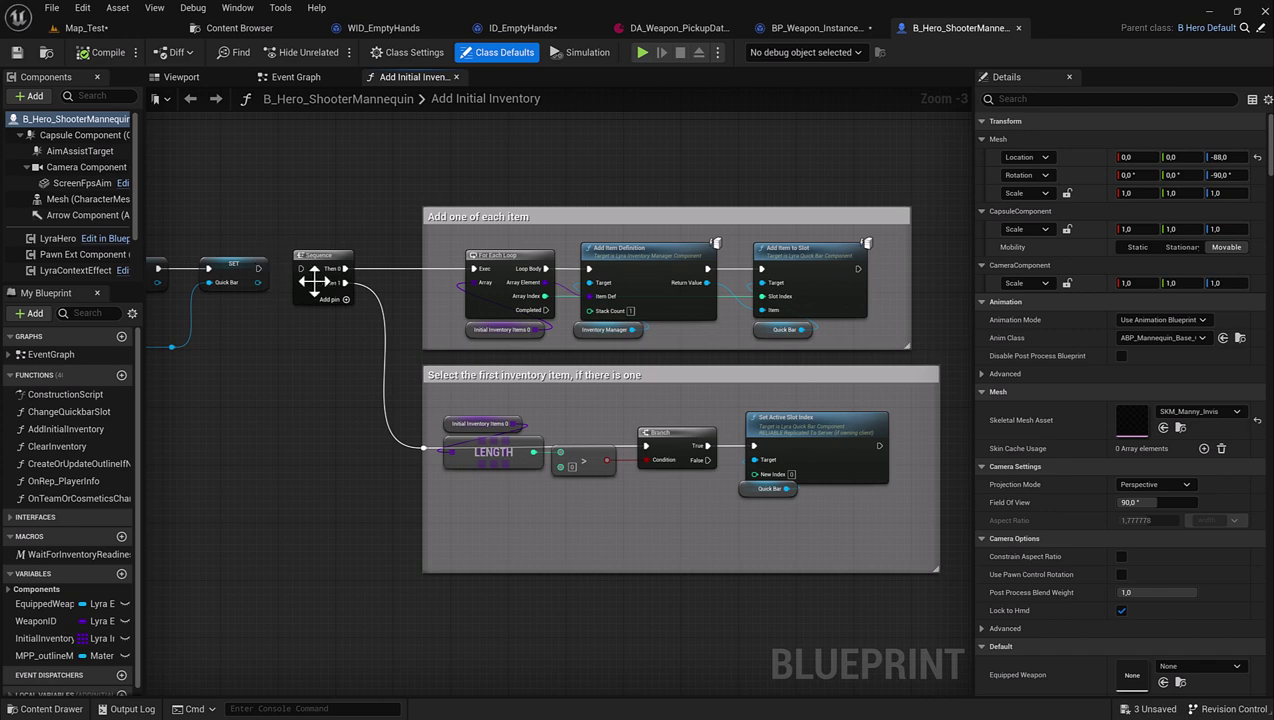
Pan through B_Hero_ShooterMannequin's Add Initial Inventory nodes, then switch back to the Map_Test level.
scroll(315, 282, down, 2)
right_drag(464, 346, 516, 384)
scroll(540, 278, up, 2)
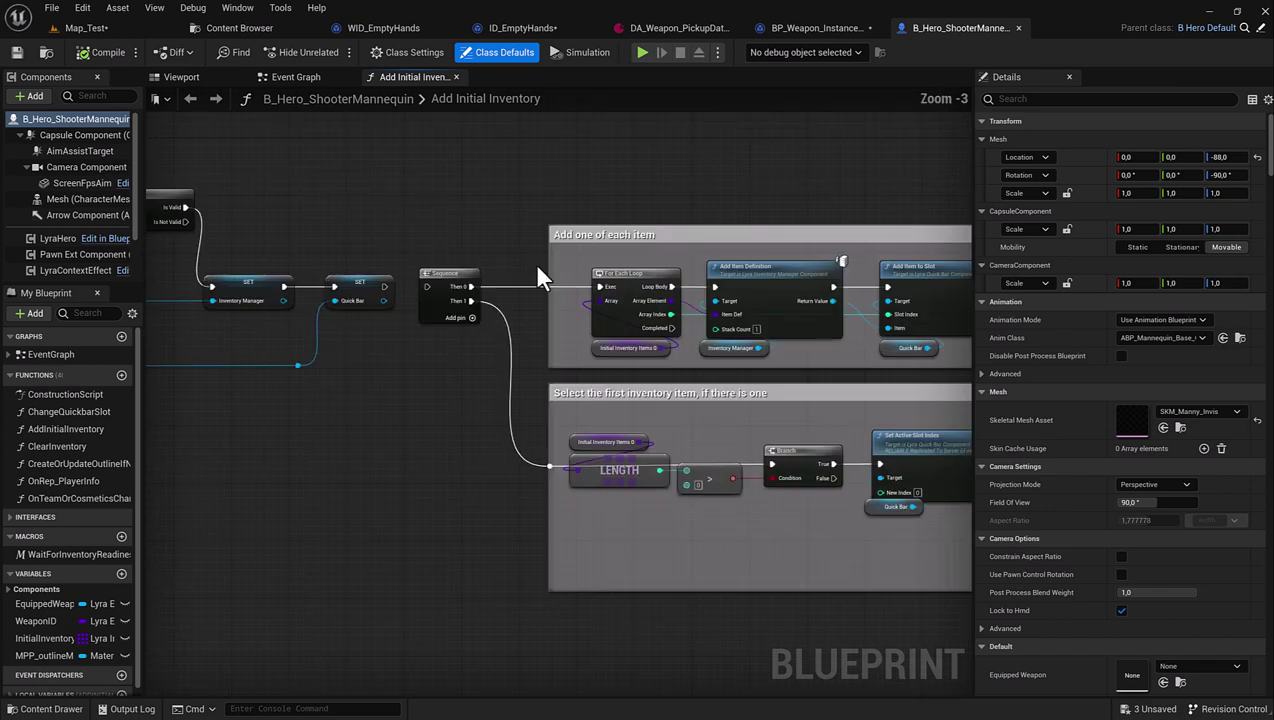
right_drag(523, 336, 443, 356)
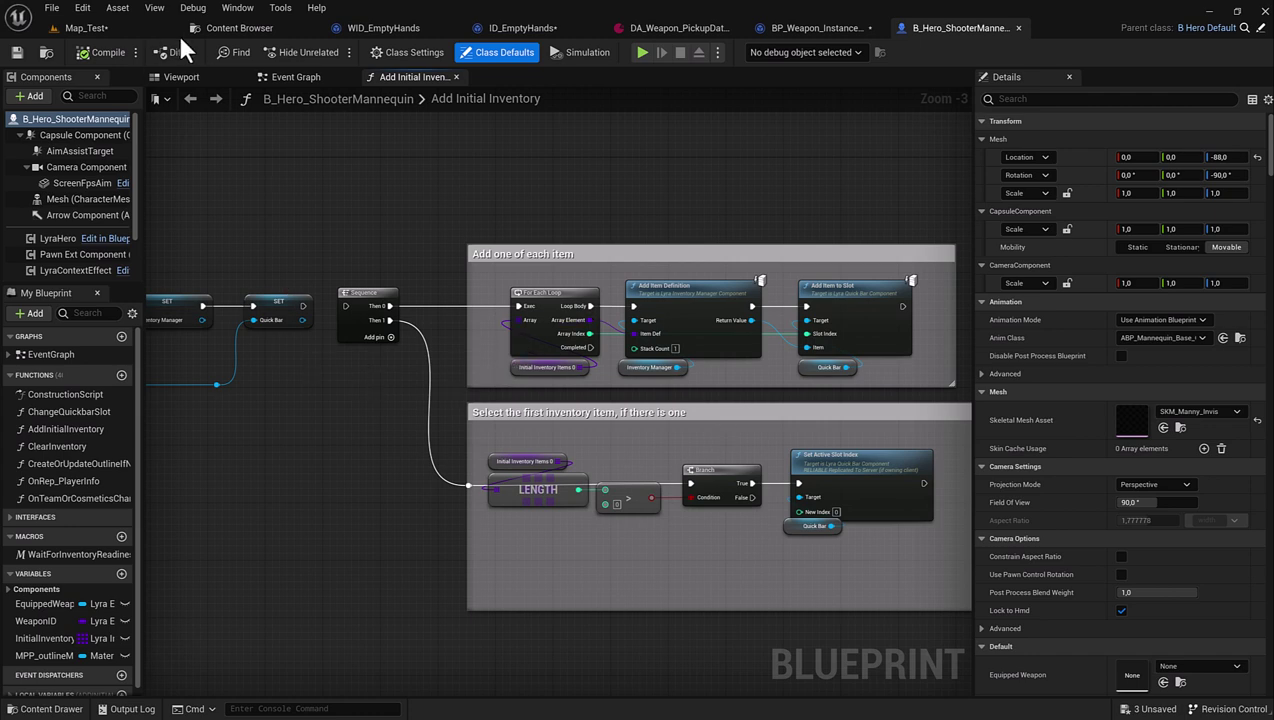
click(93, 27)
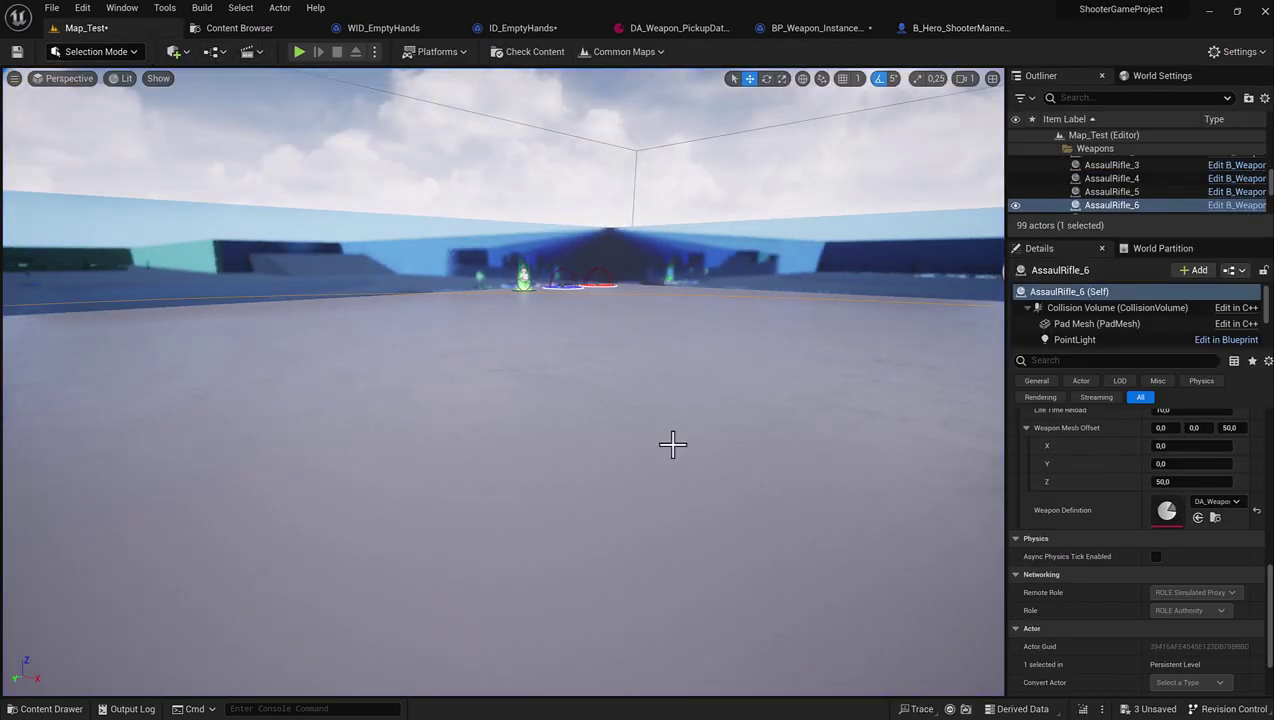
Start Play-in-Editor and run the empty-handed hero onto the weapon pads to grab a rifle.
click(297, 52)
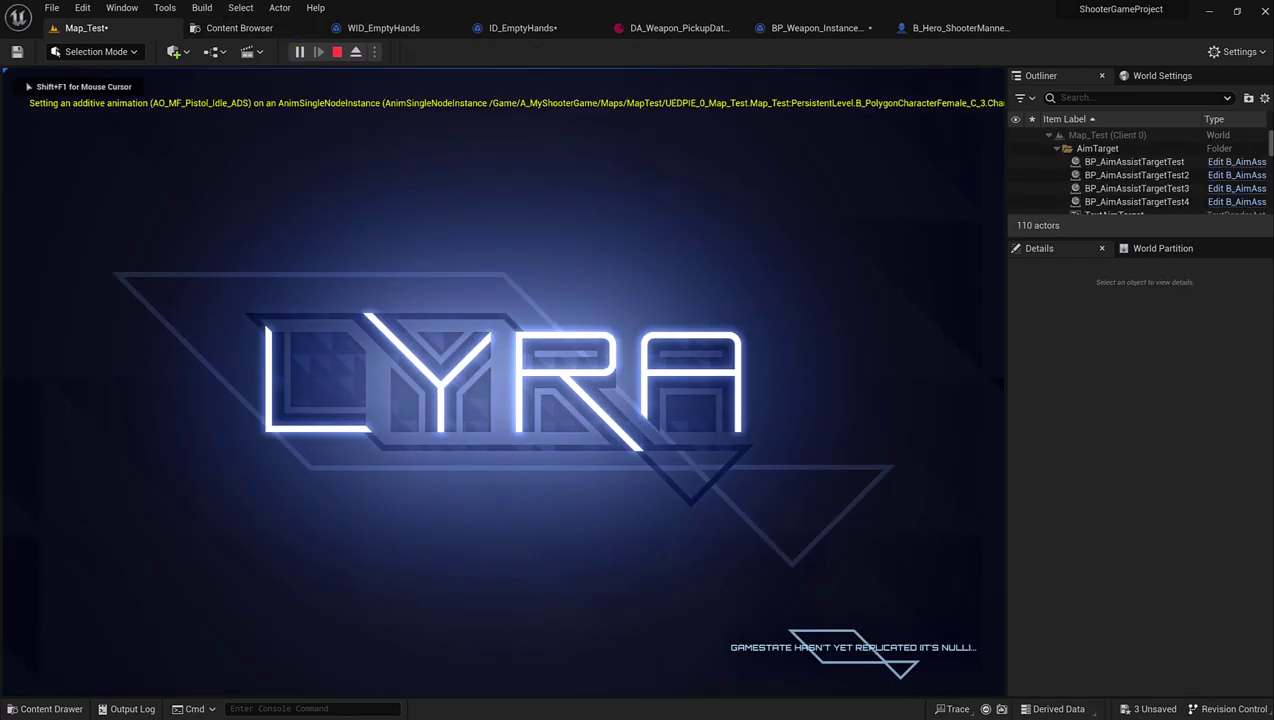
key(w)
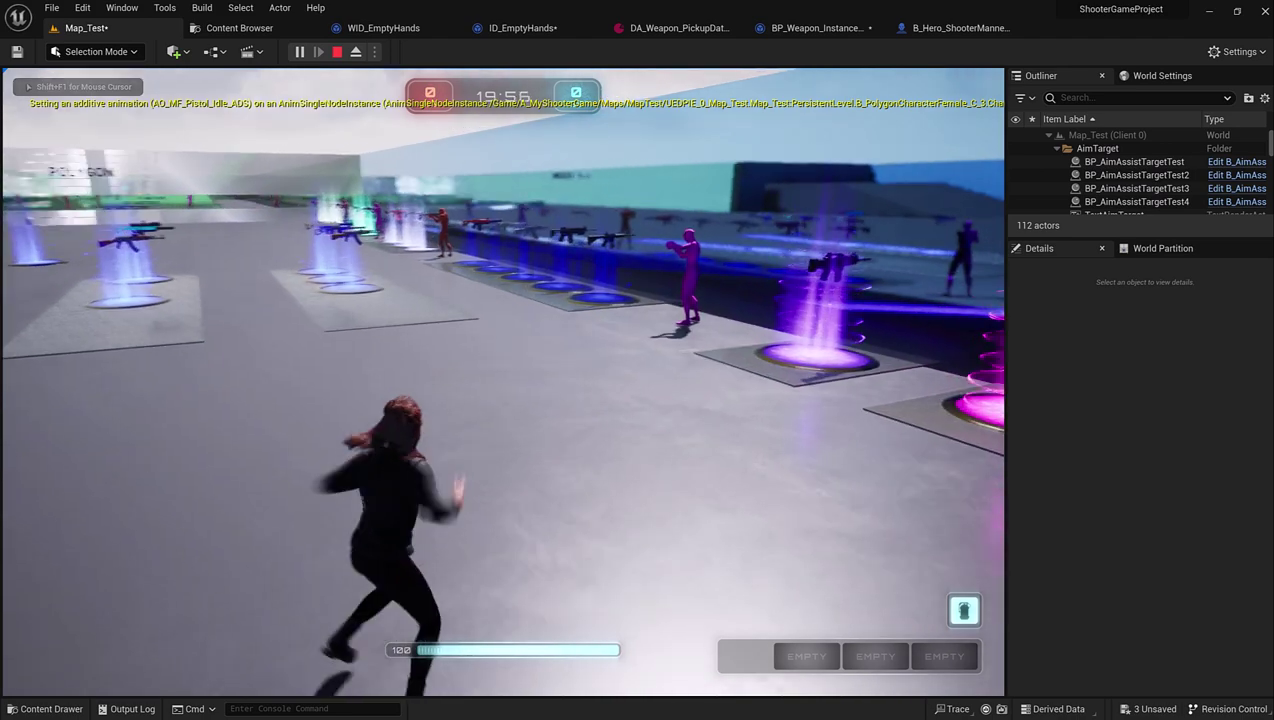
key(w)
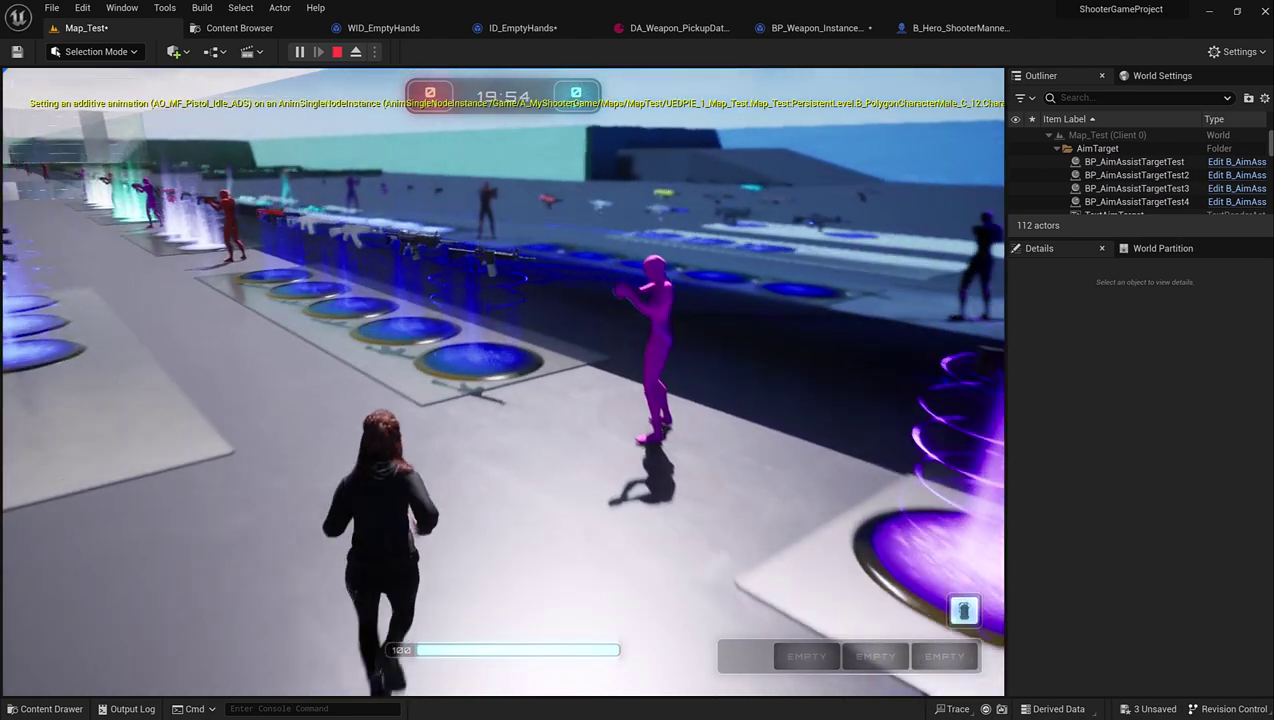
key(w)
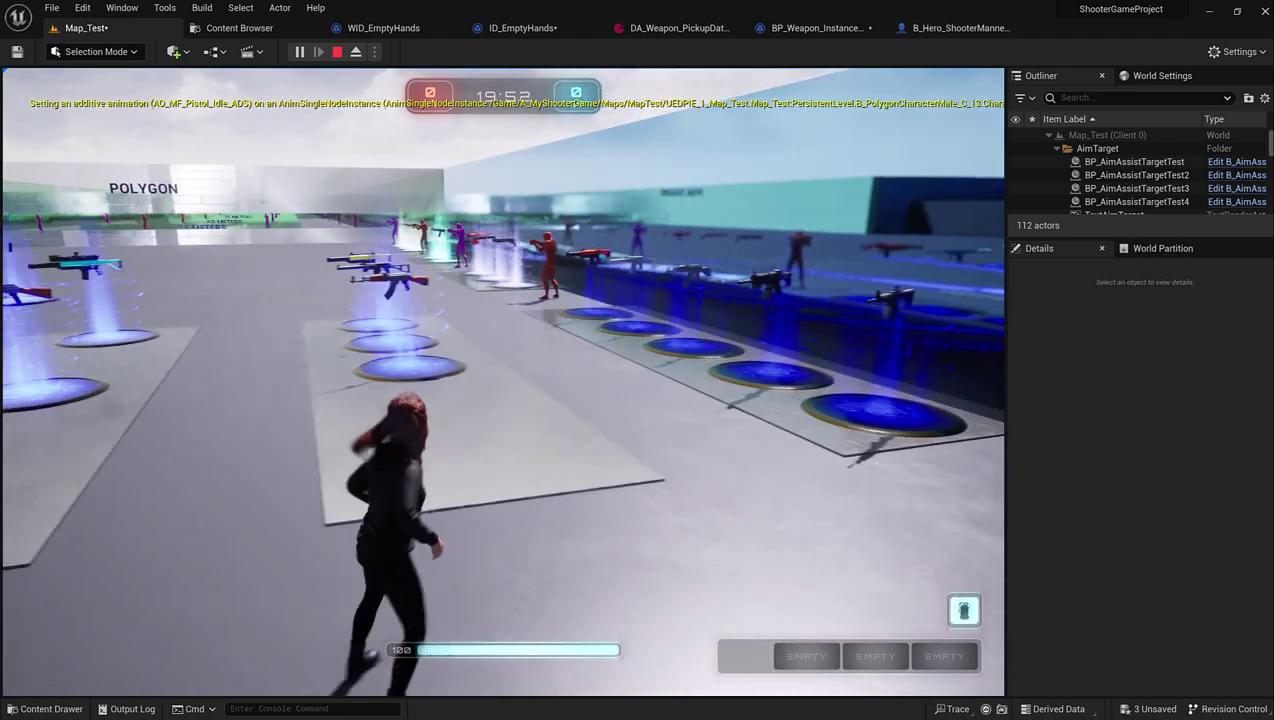
key(w)
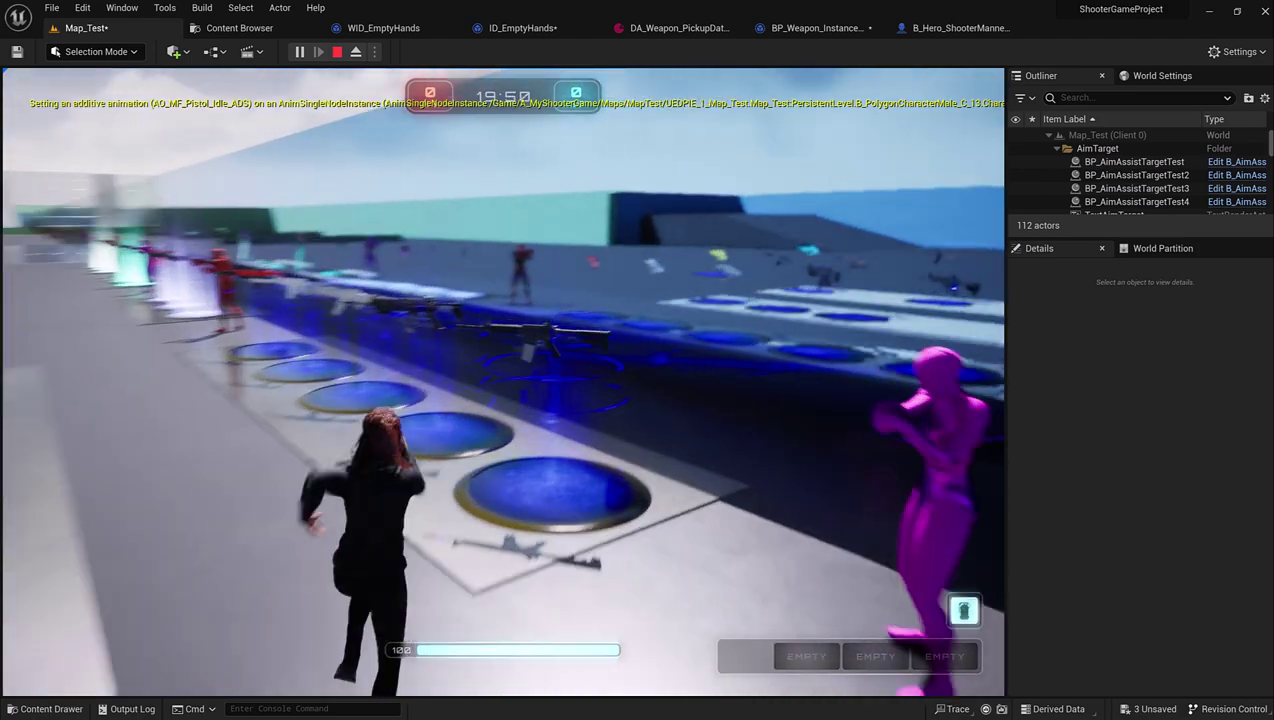
Collect the second and third rifles from the pads, then equip the first-slot weapon.
key(w)
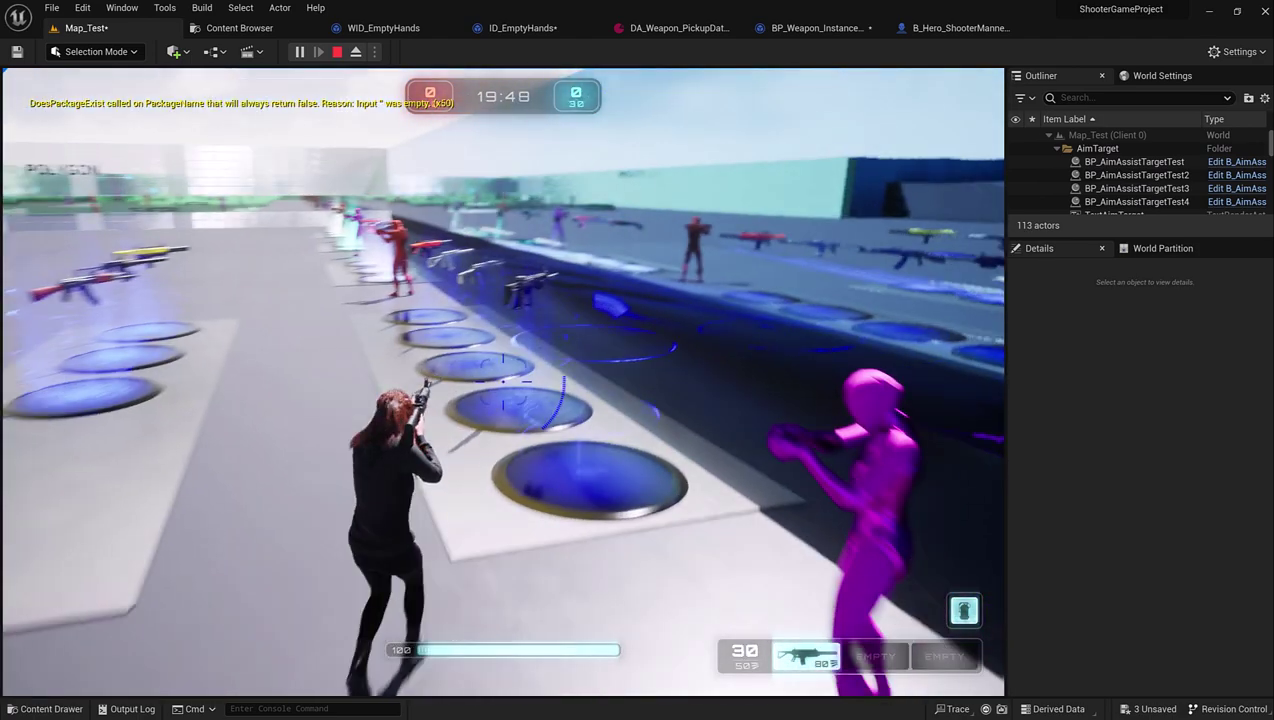
key(w)
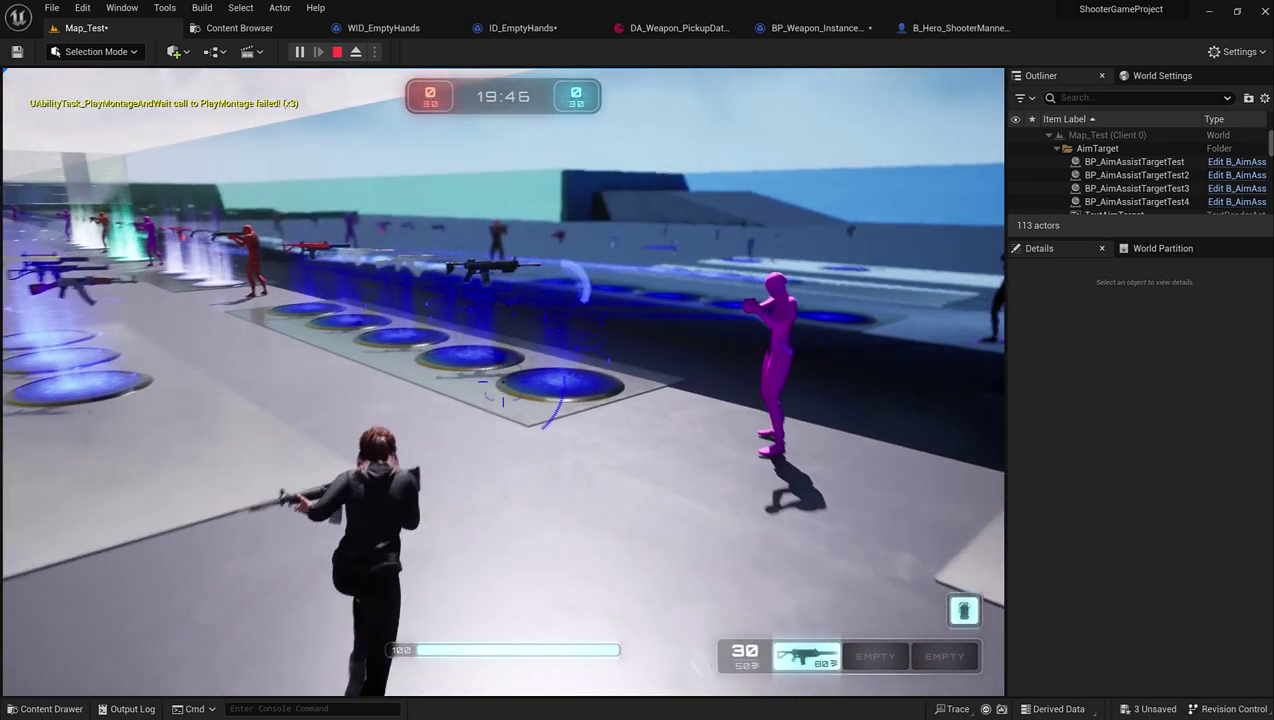
key(w)
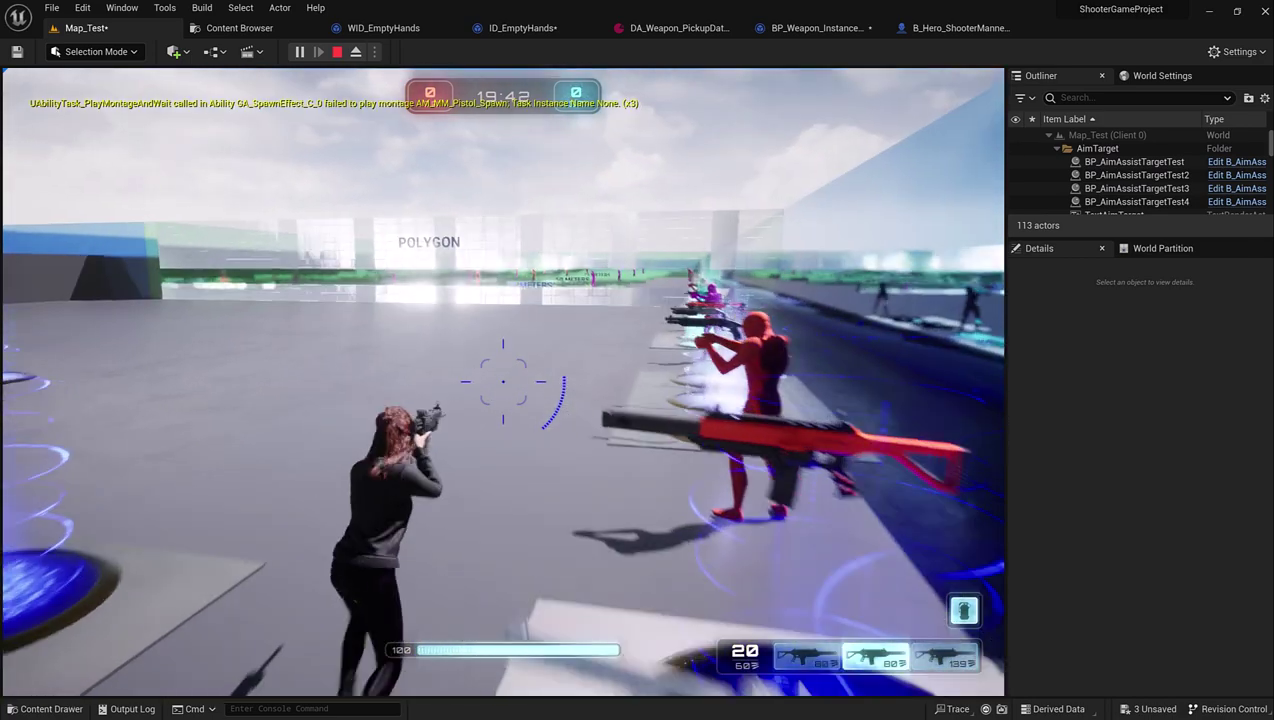
key(1)
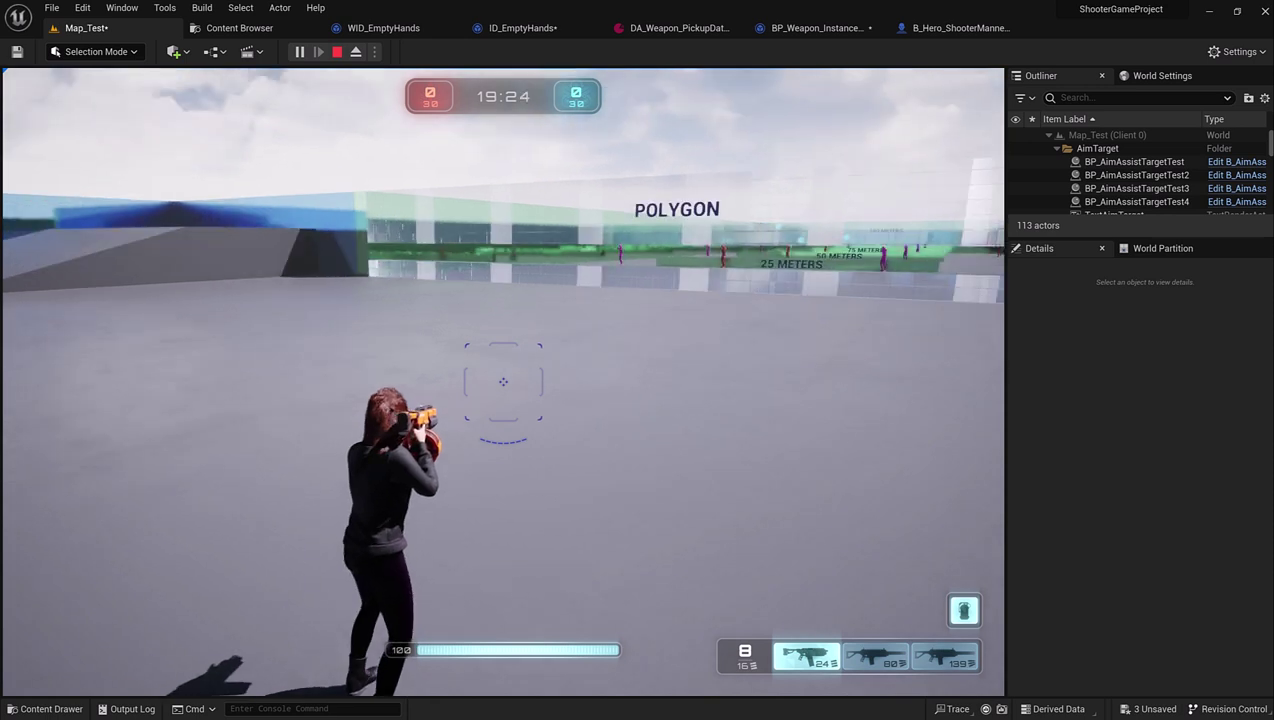
Switch to slot 3, drop the held rifle with G, then equip slot 1.
key(3)
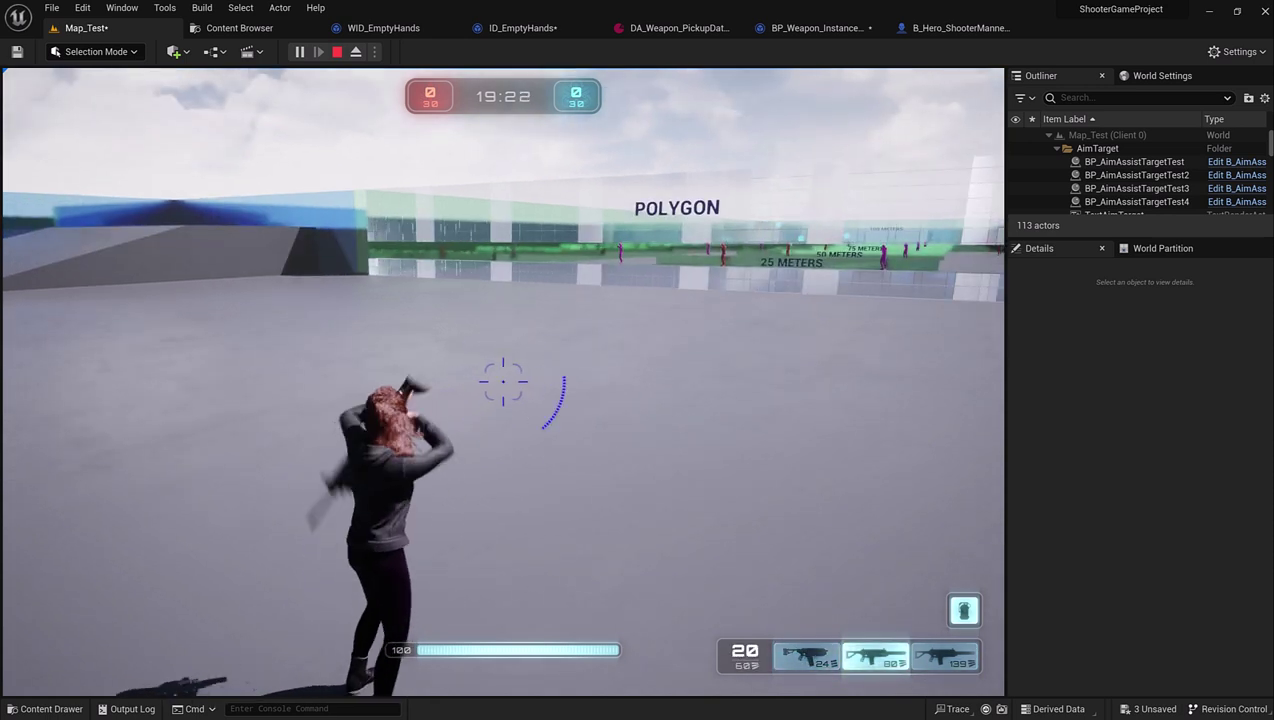
key(g)
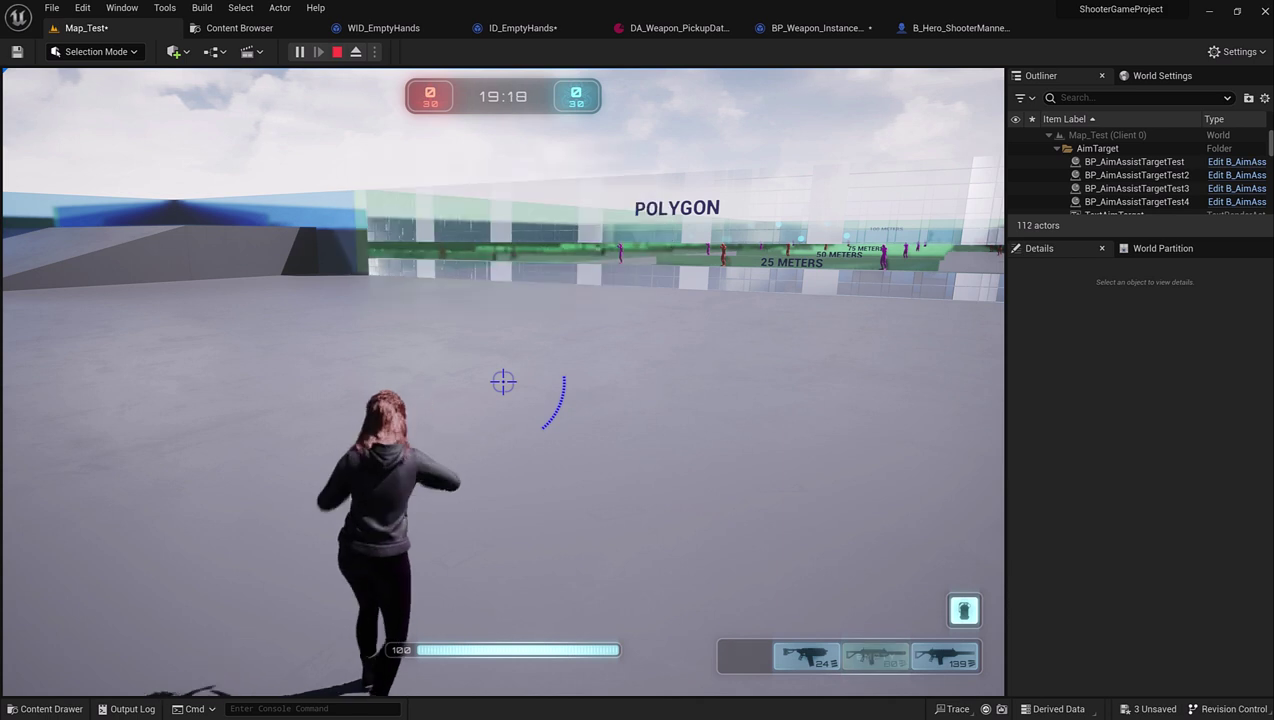
key(1)
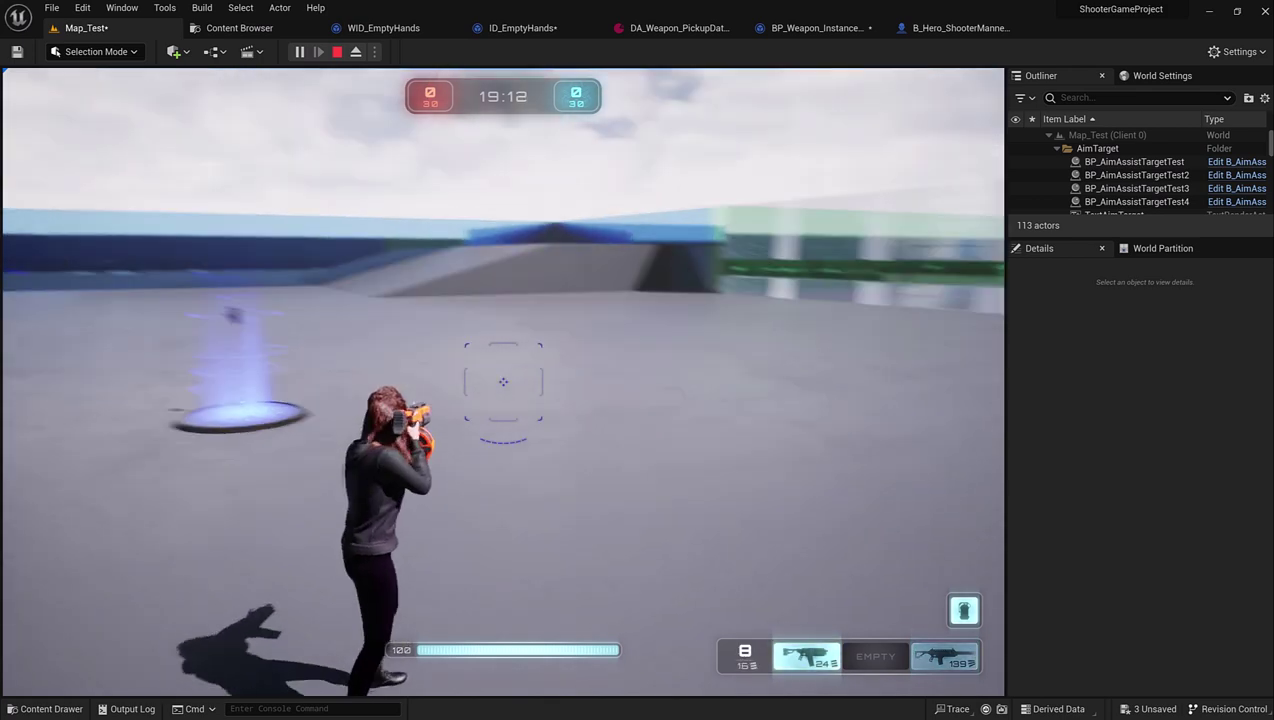
Run the hero back over the dropped rifle's pad to pick it up again.
key(w)
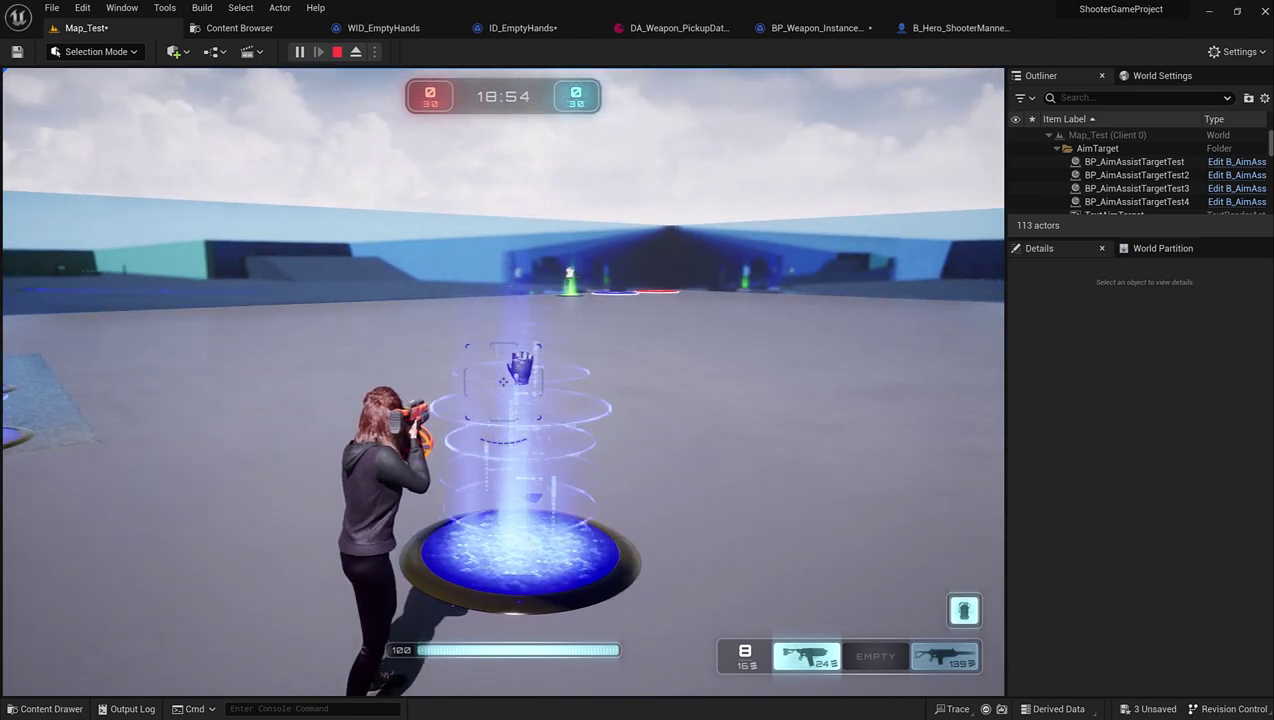
key(w)
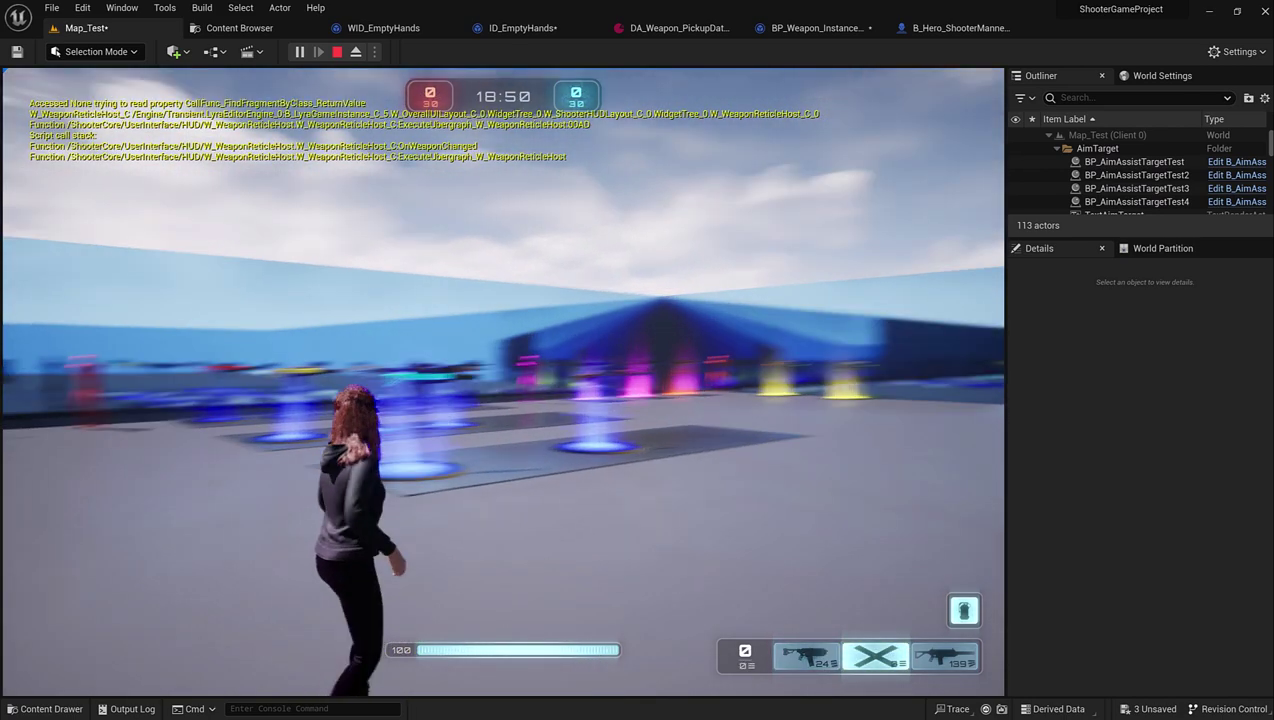
key(w)
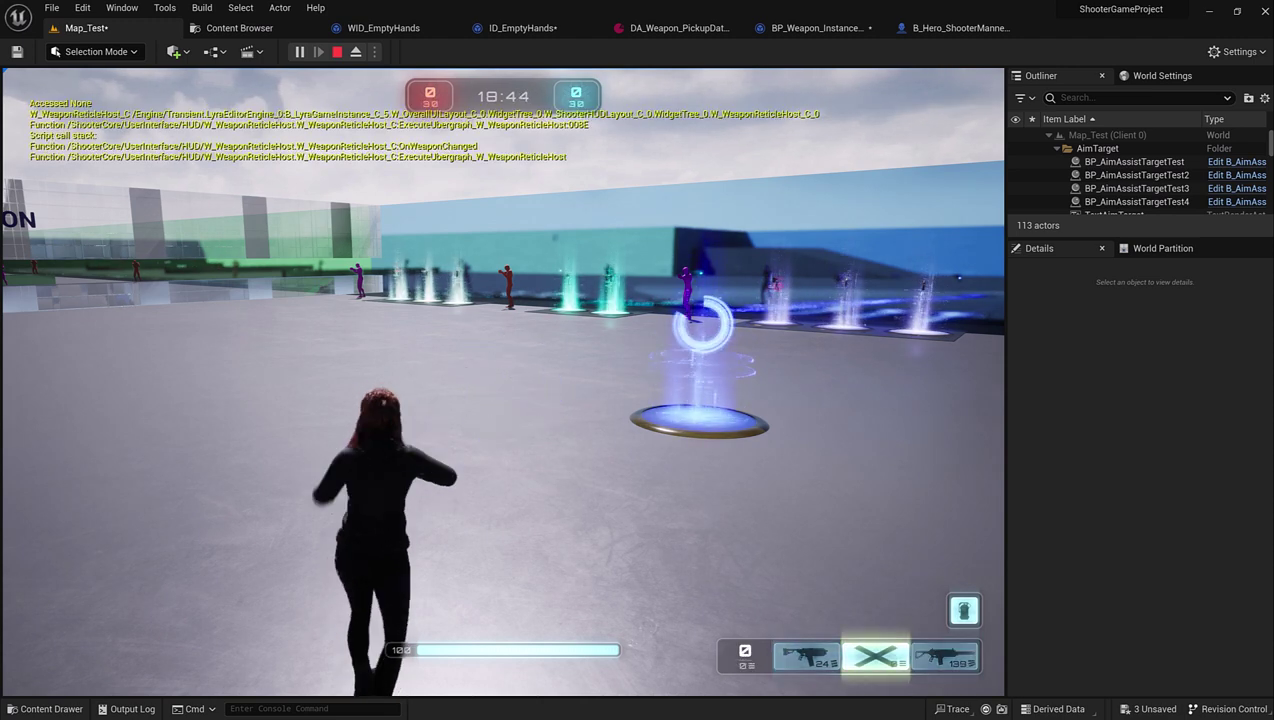
Run to the pickup pads, drop the held weapon, and pick a gun back up.
key(w)
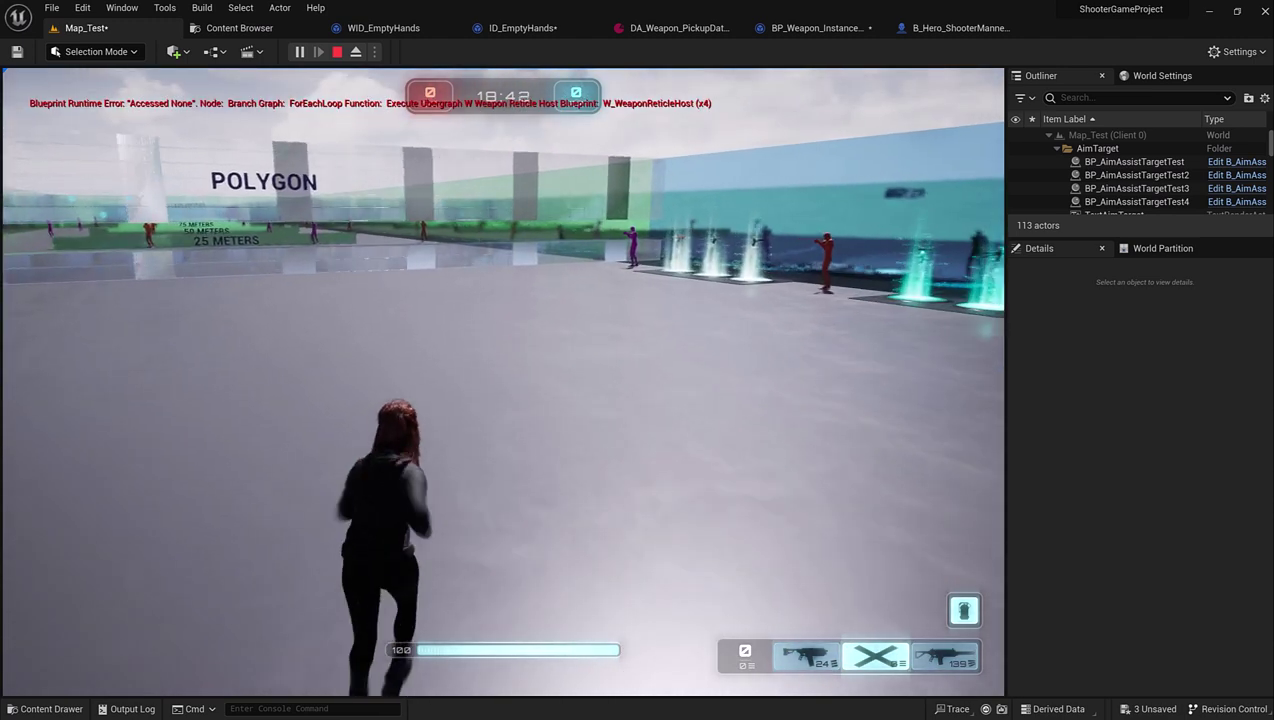
key(w)
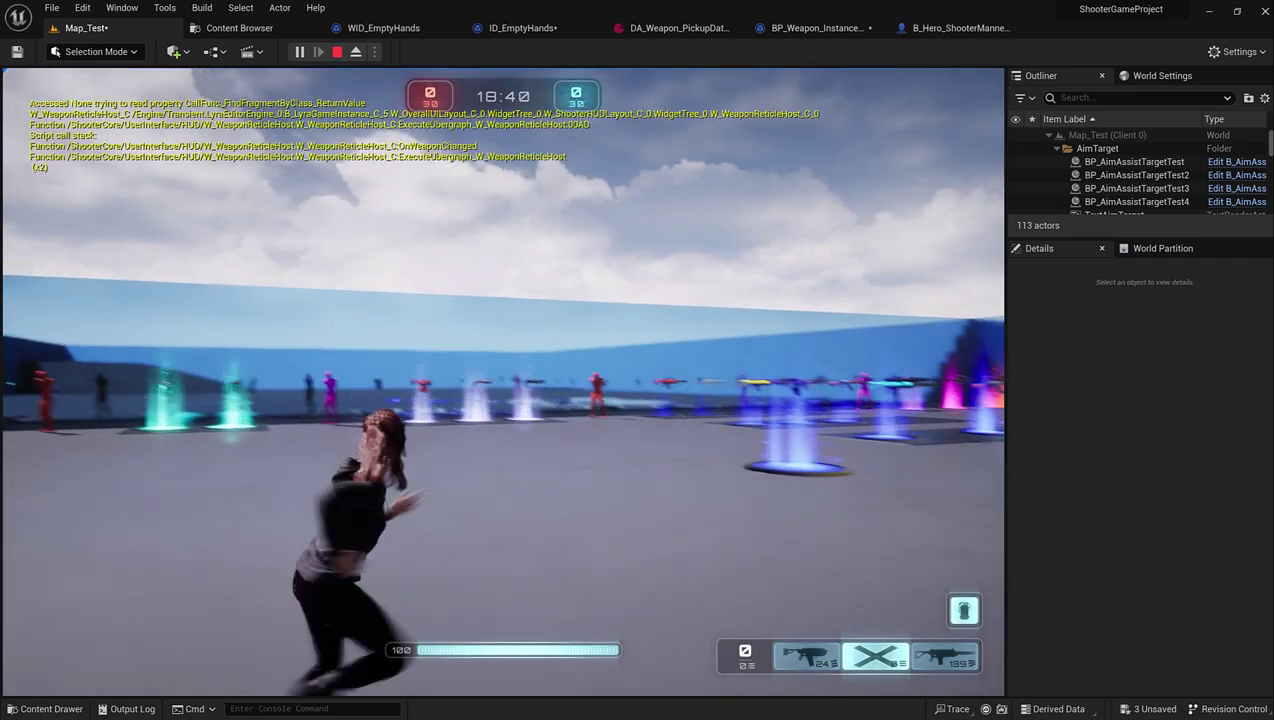
key(w)
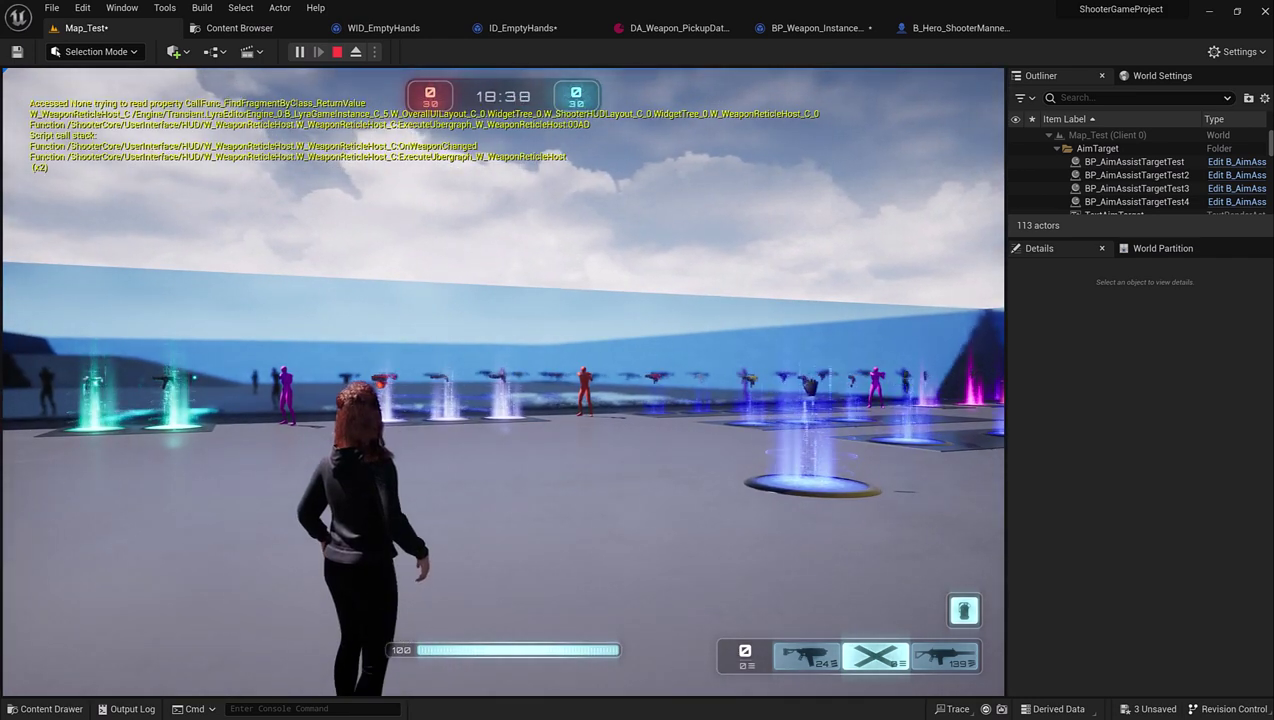
key(w)
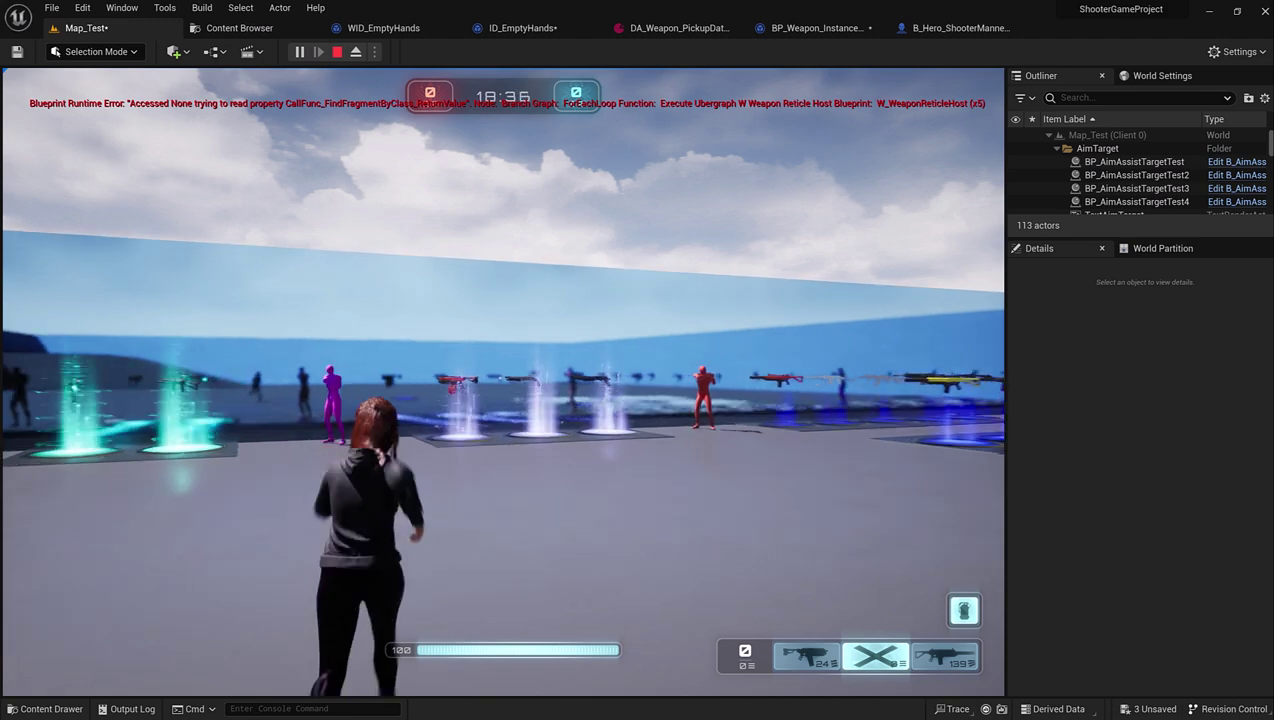
key(w)
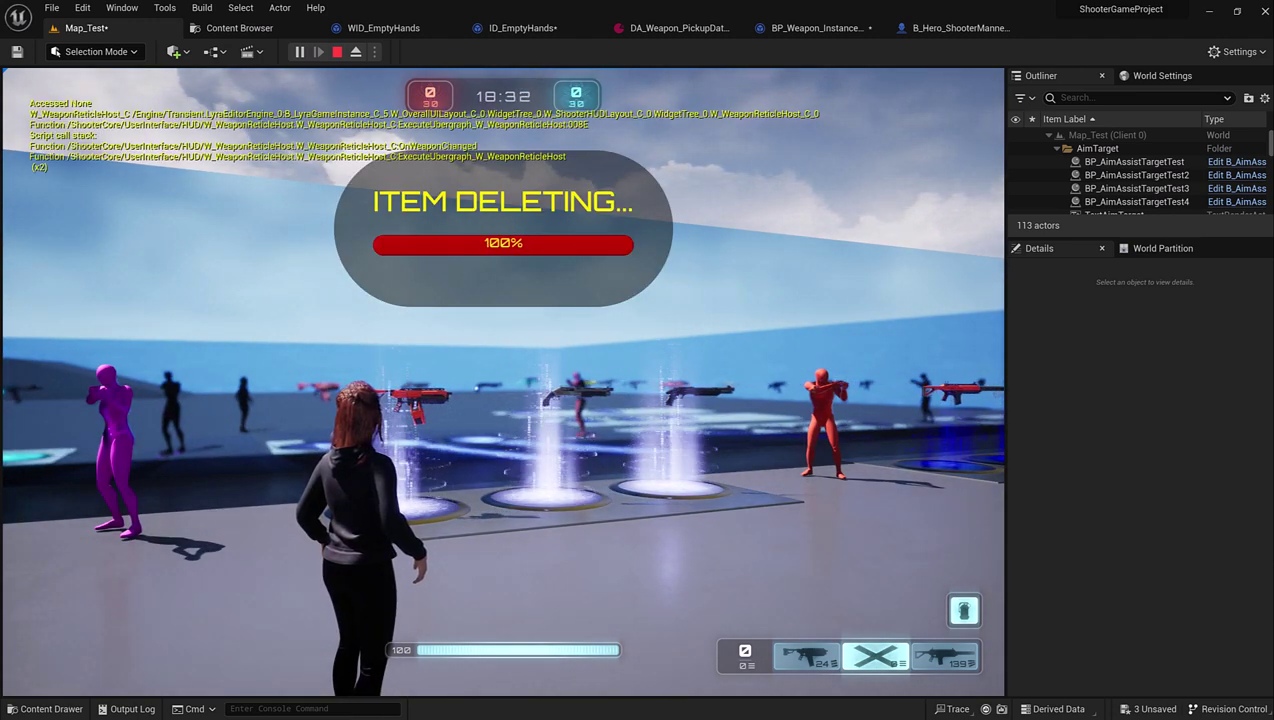
key(w)
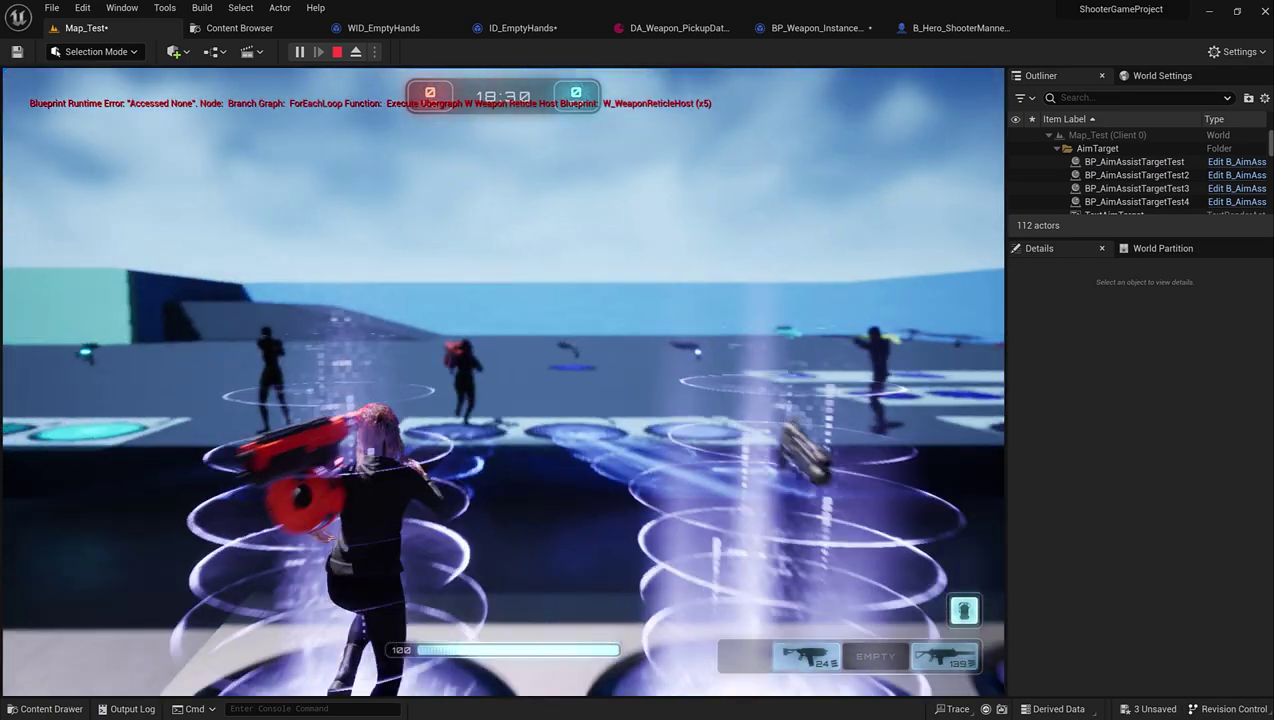
key(w)
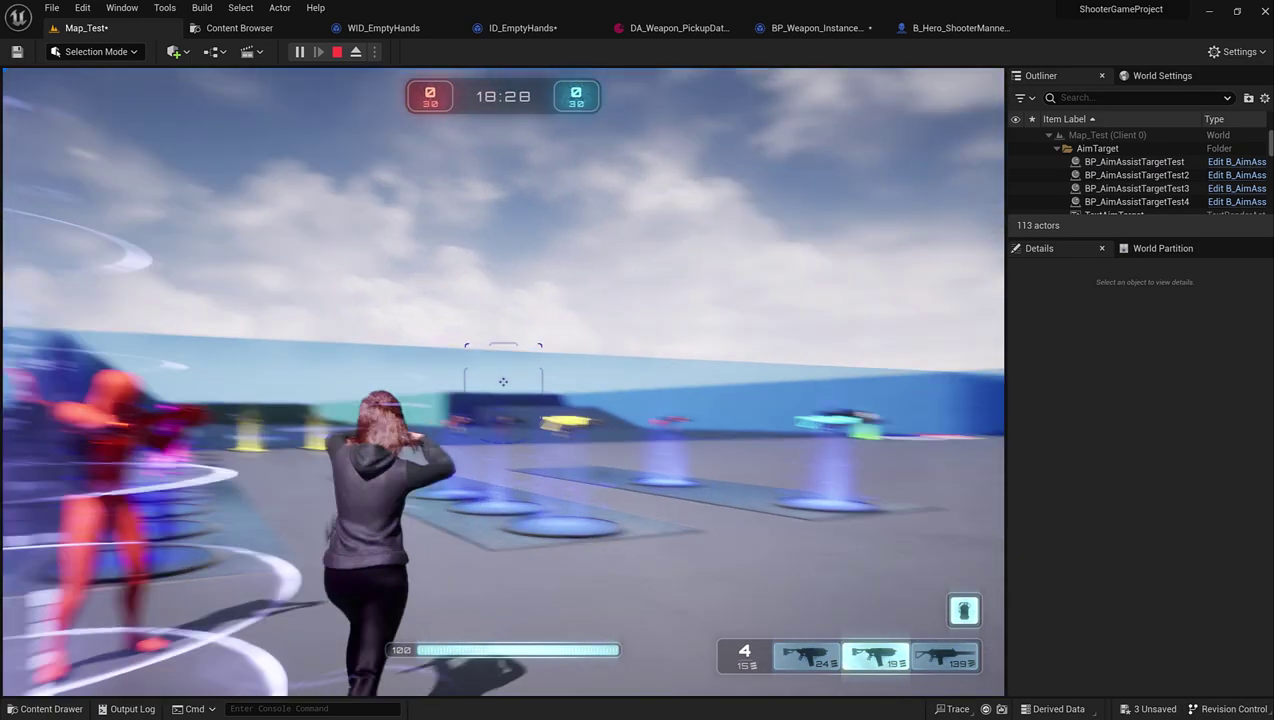
Switch to the left gun in slot 1, then the rightmost gun in slot 3, and drop it with E.
key(w)
key(1)
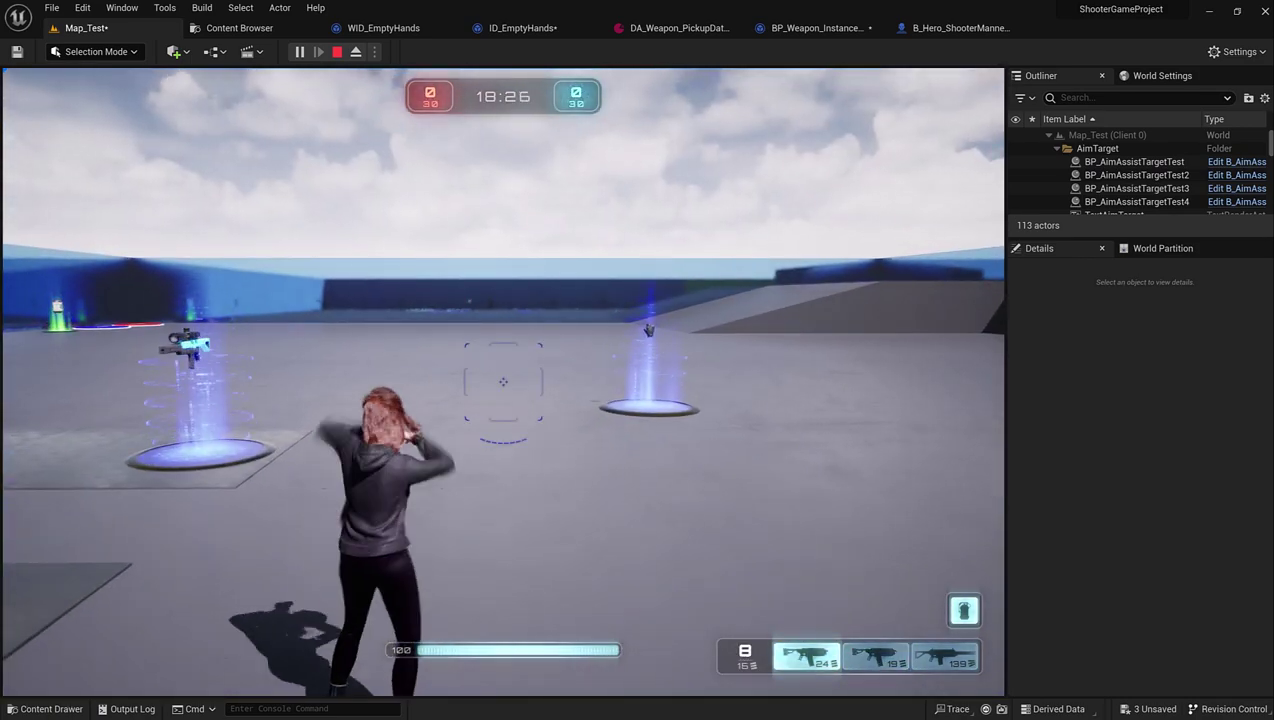
key(3)
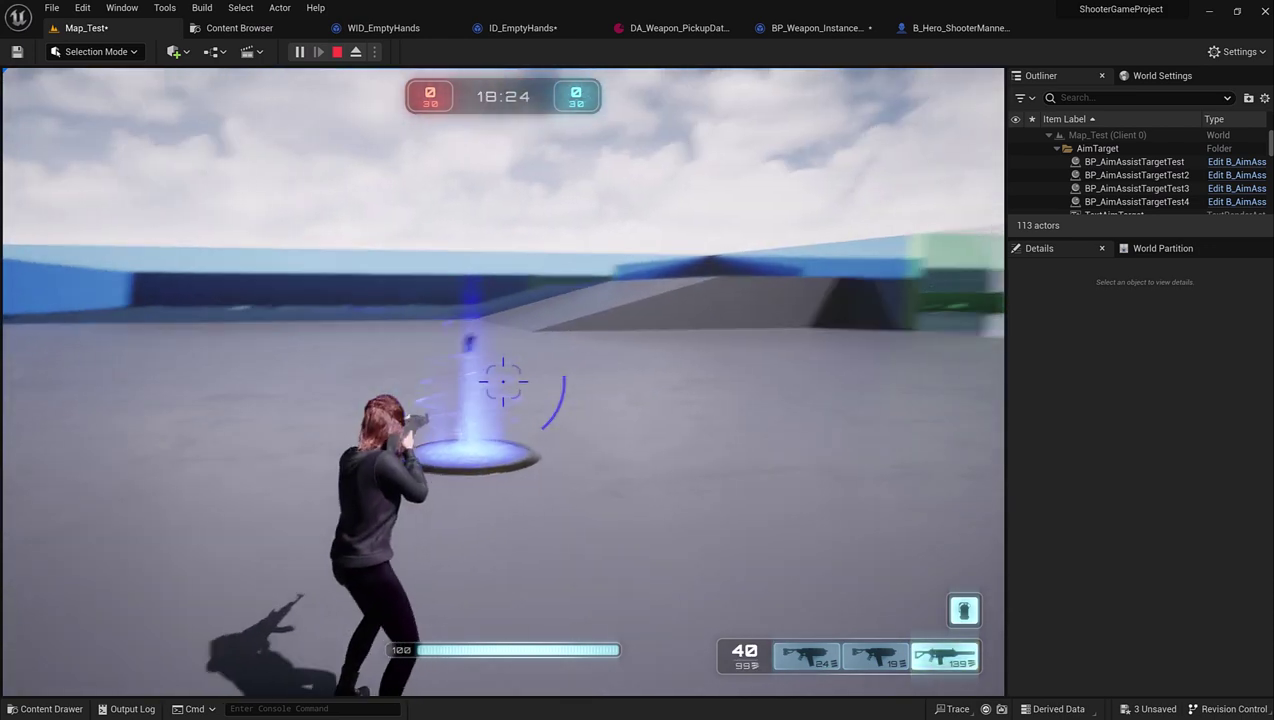
key(e)
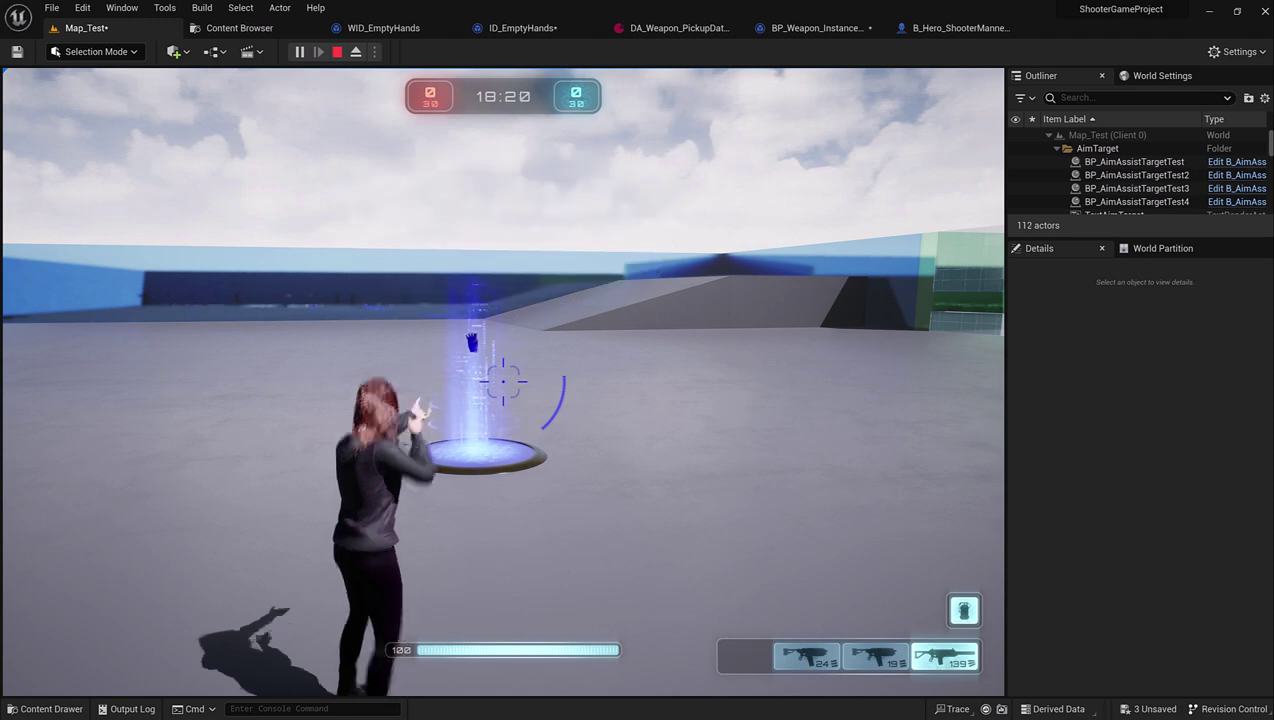
Run the hero over the pickup pad and on toward the firing range targets.
key(w)
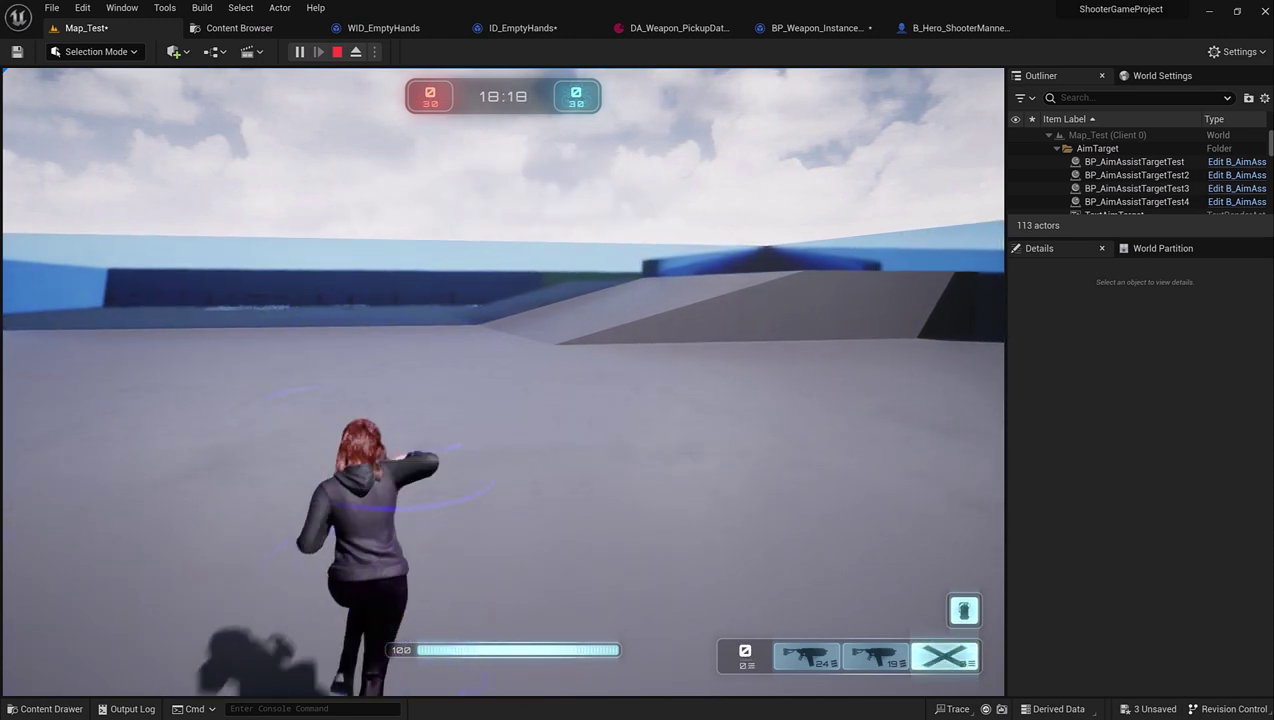
key(w)
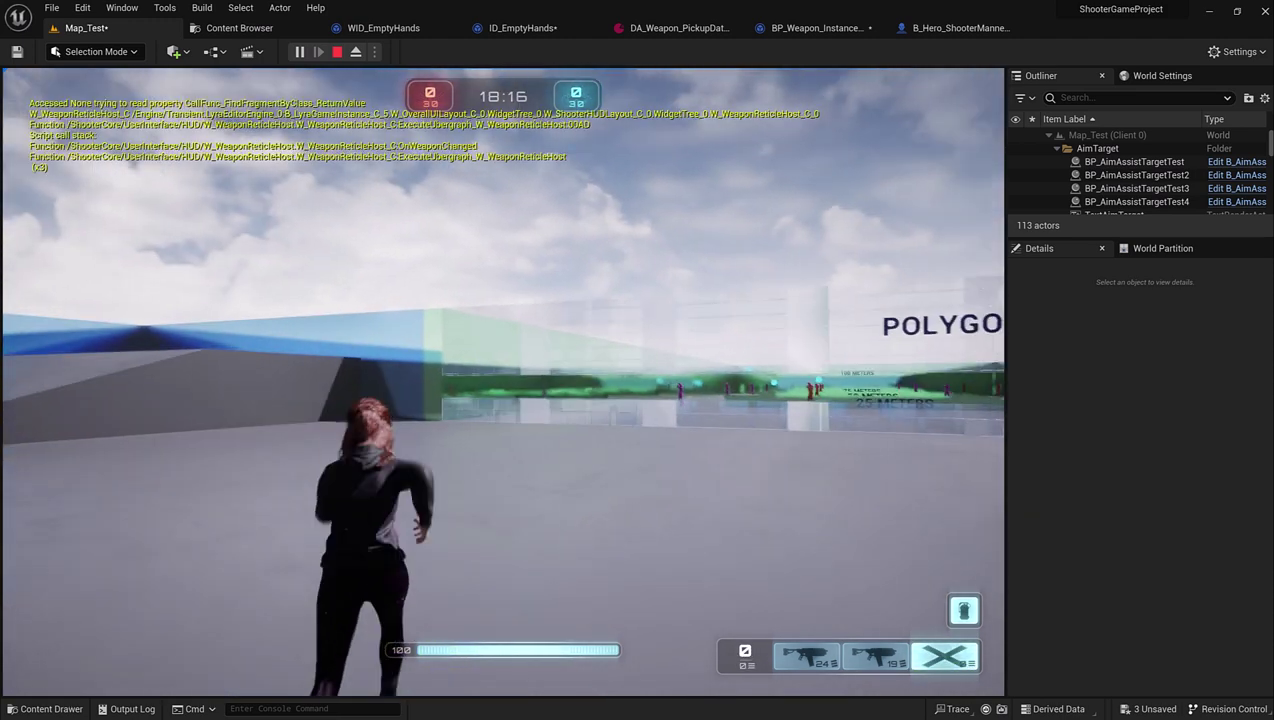
key(w)
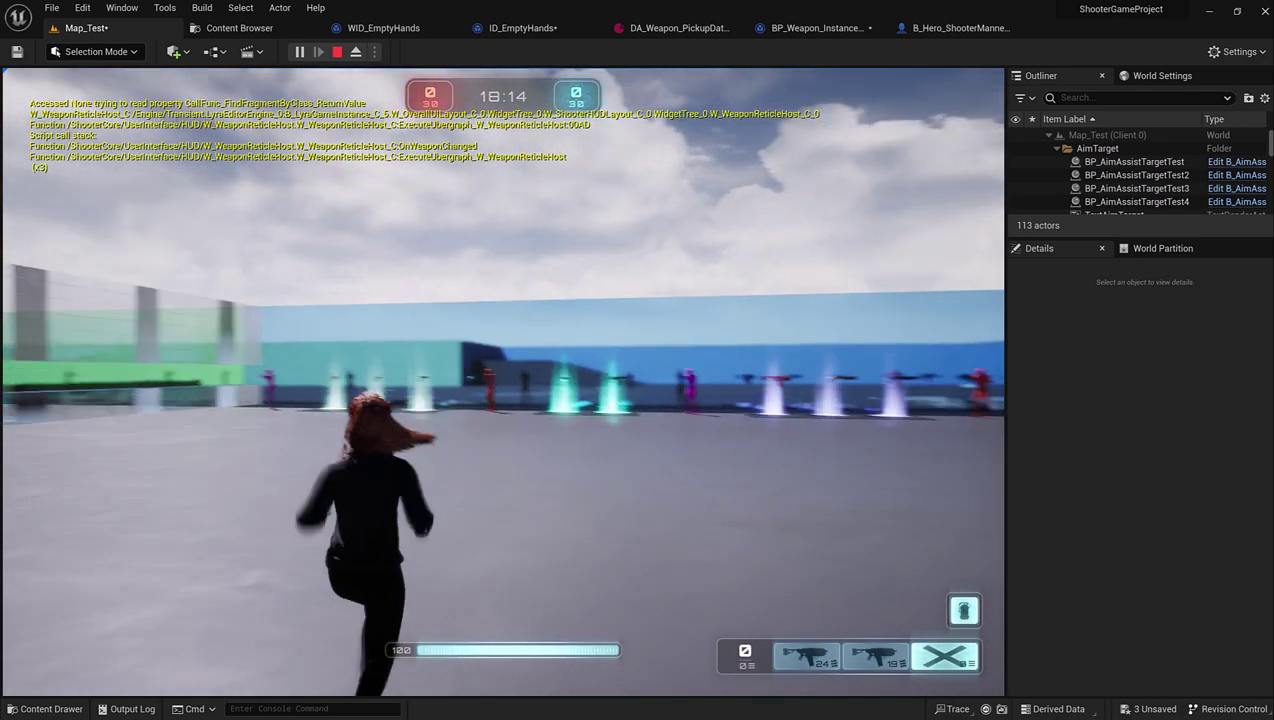
key(w)
key(w)
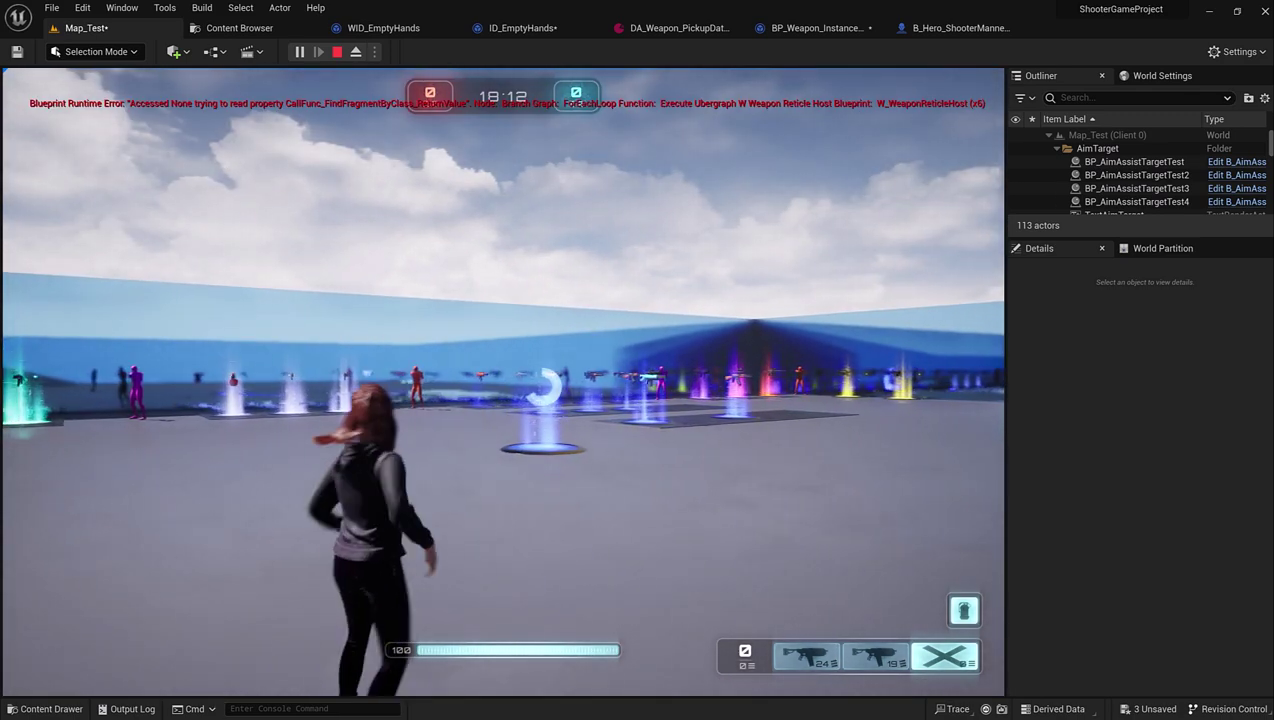
key(w)
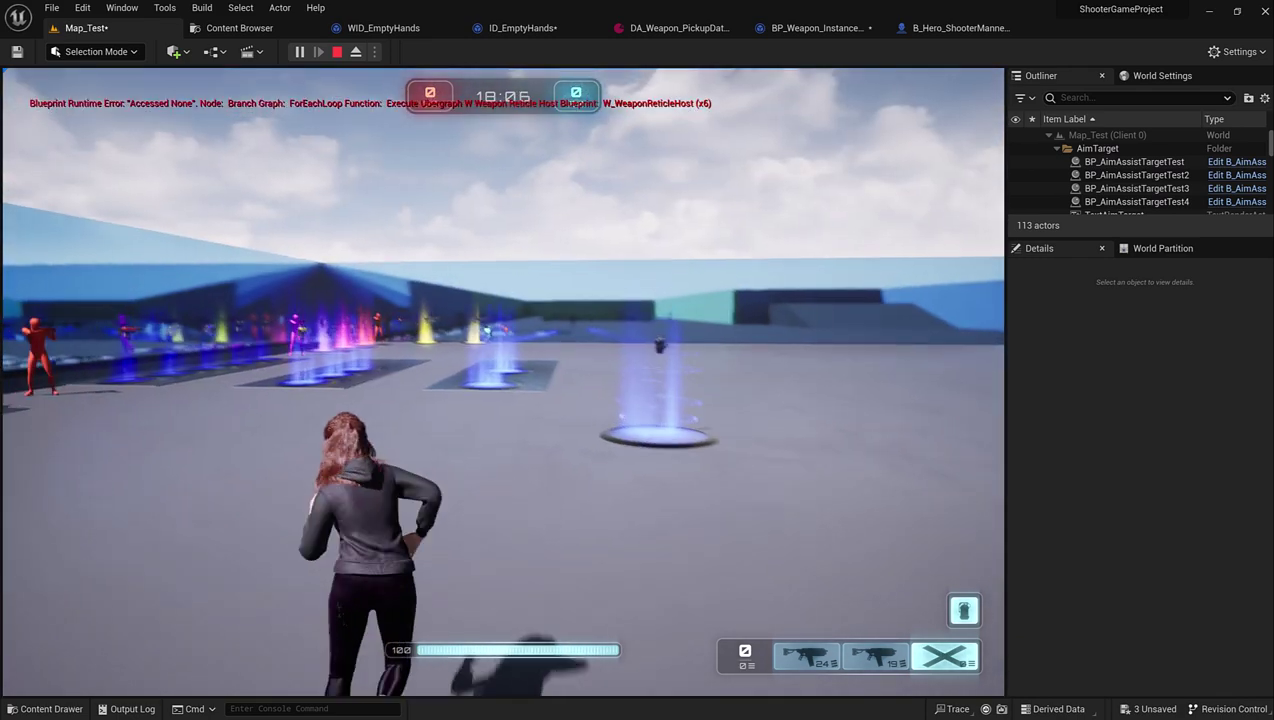
Run toward the target pads and cycle weapon slots 2, 3, 1, then 2.
key(w)
key(w)
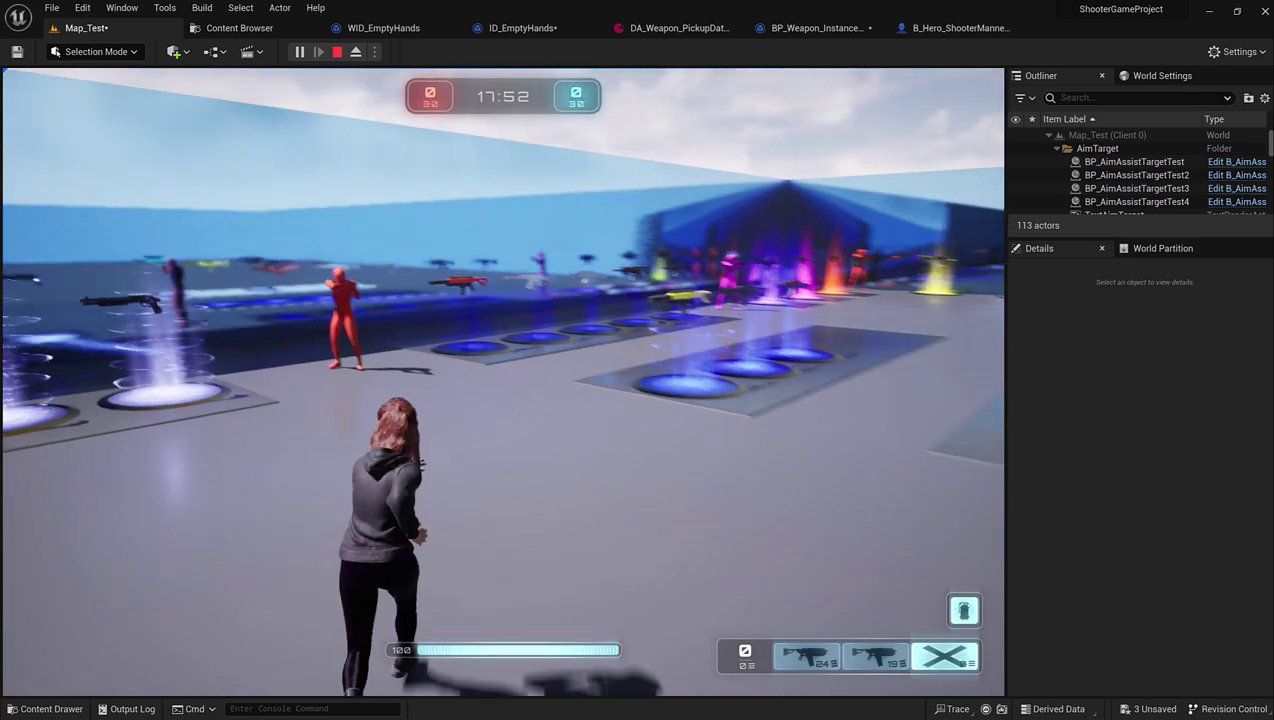
key(2)
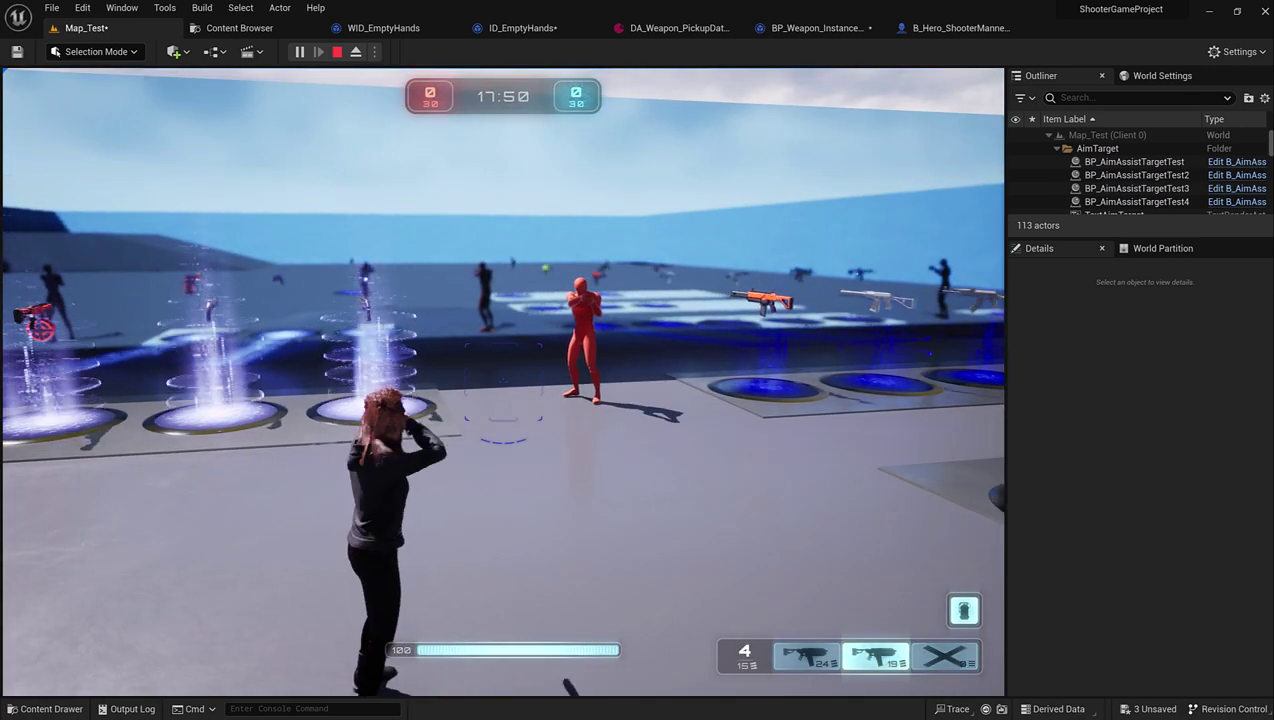
key(3)
key(1)
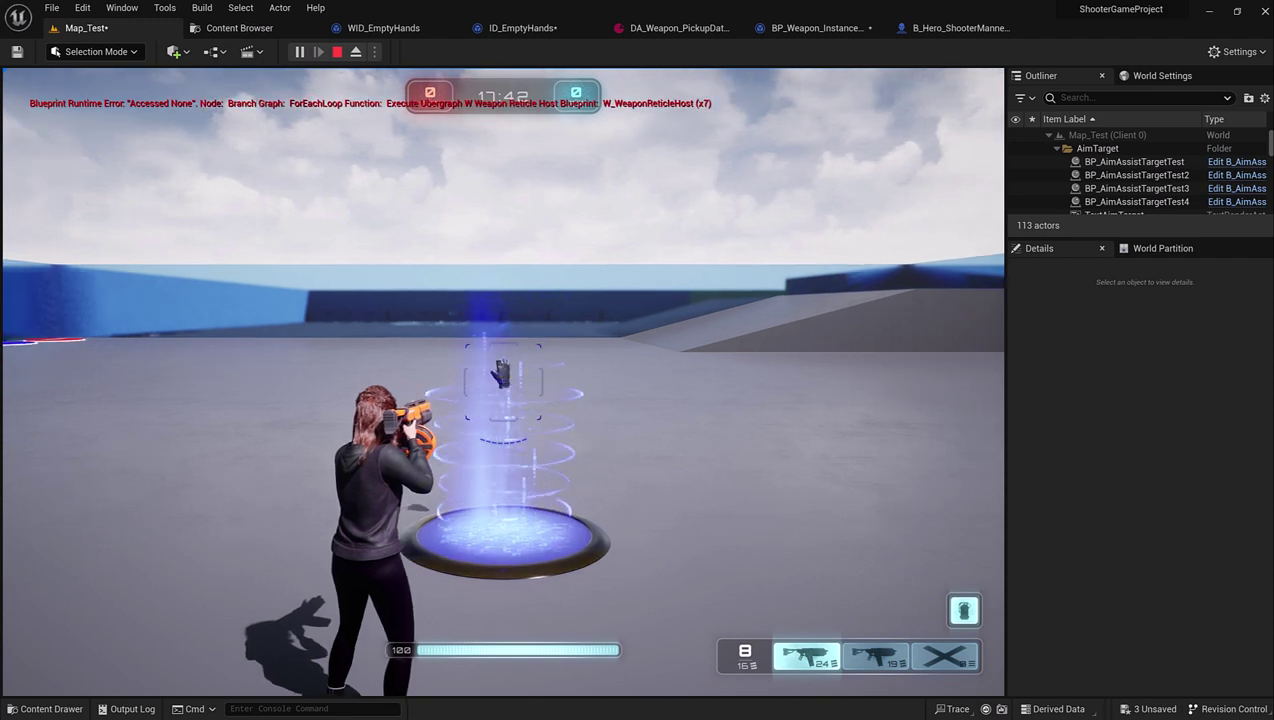
key(2)
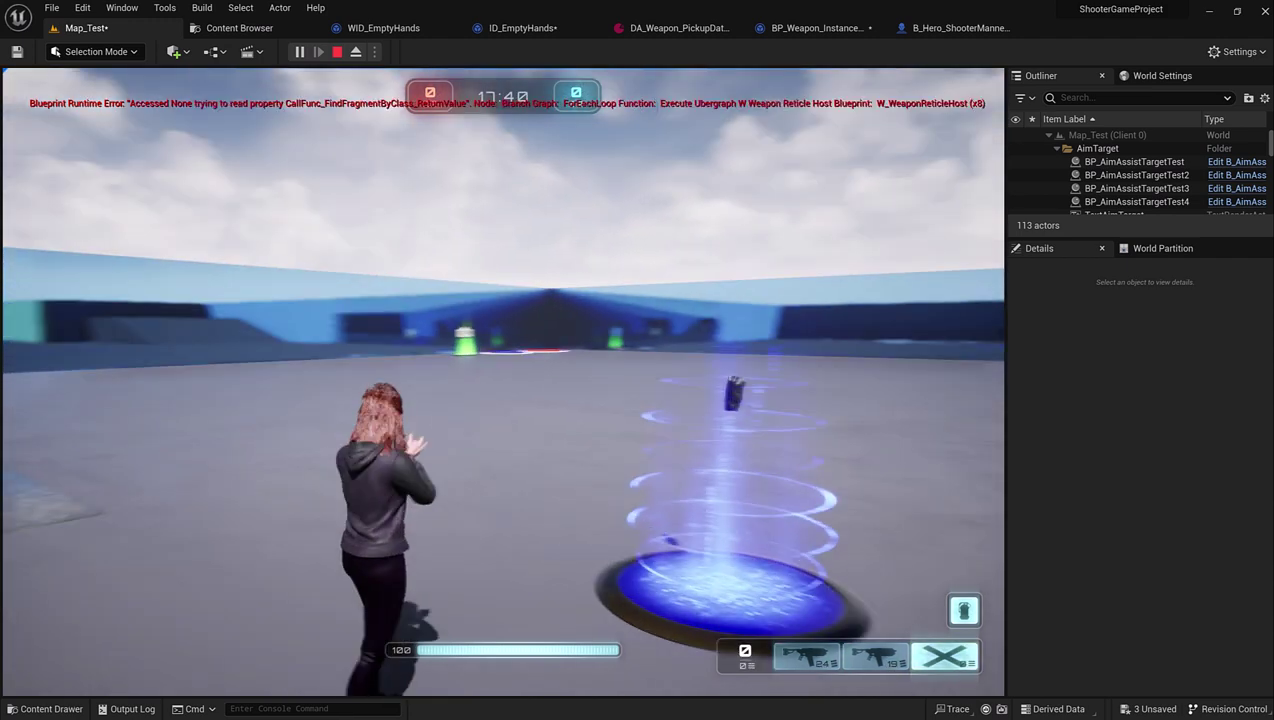